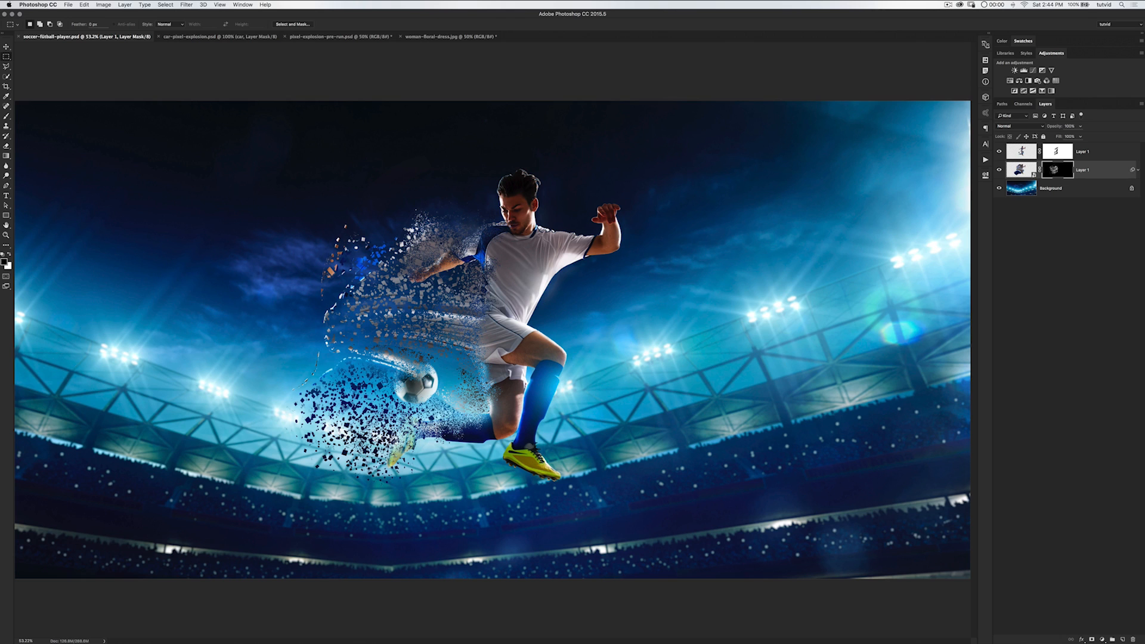
# - Switch to the woman-floral-dress.jpg document and convert its locked background into a regular layer
pyautogui.hotkey('ctrl', 'shift', 'Tab')
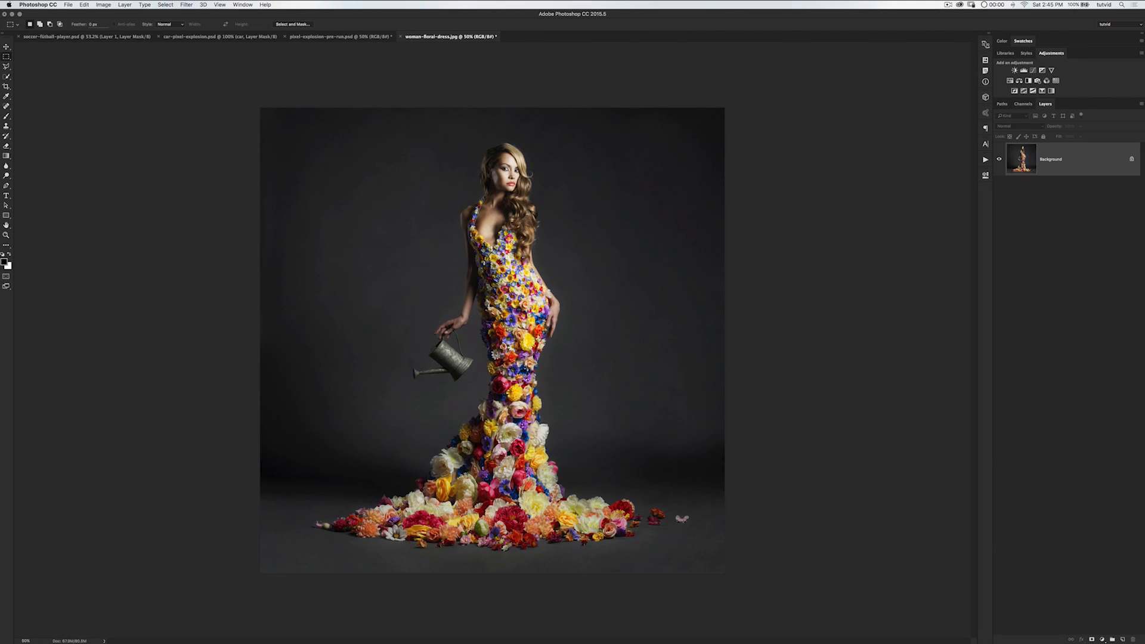
pyautogui.doubleClick(1051, 159)
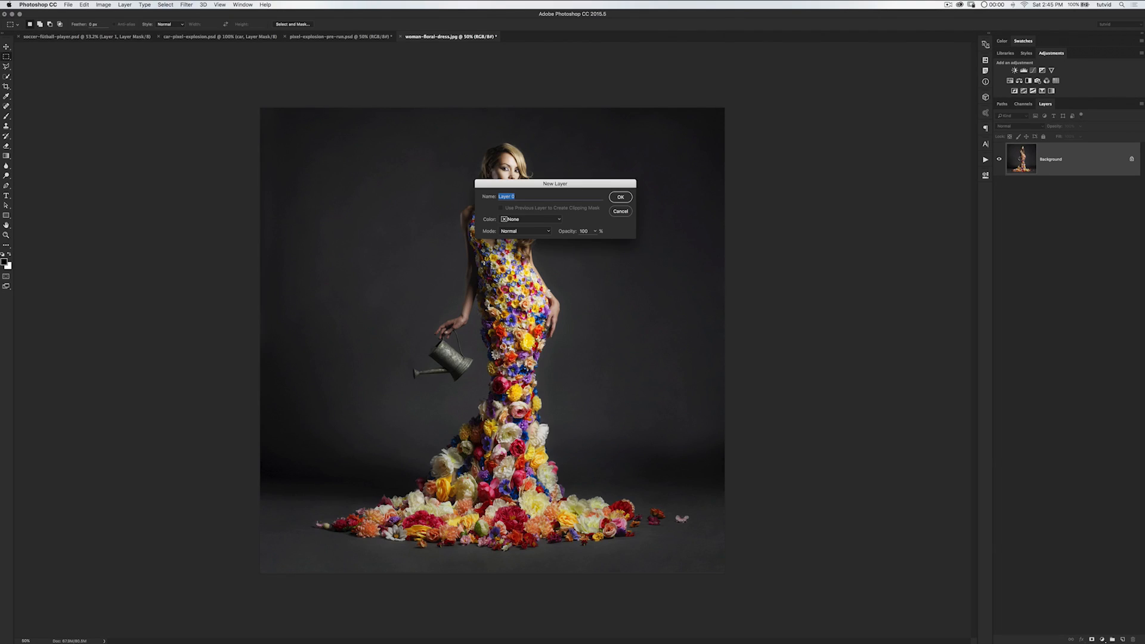
pyautogui.press('Return')
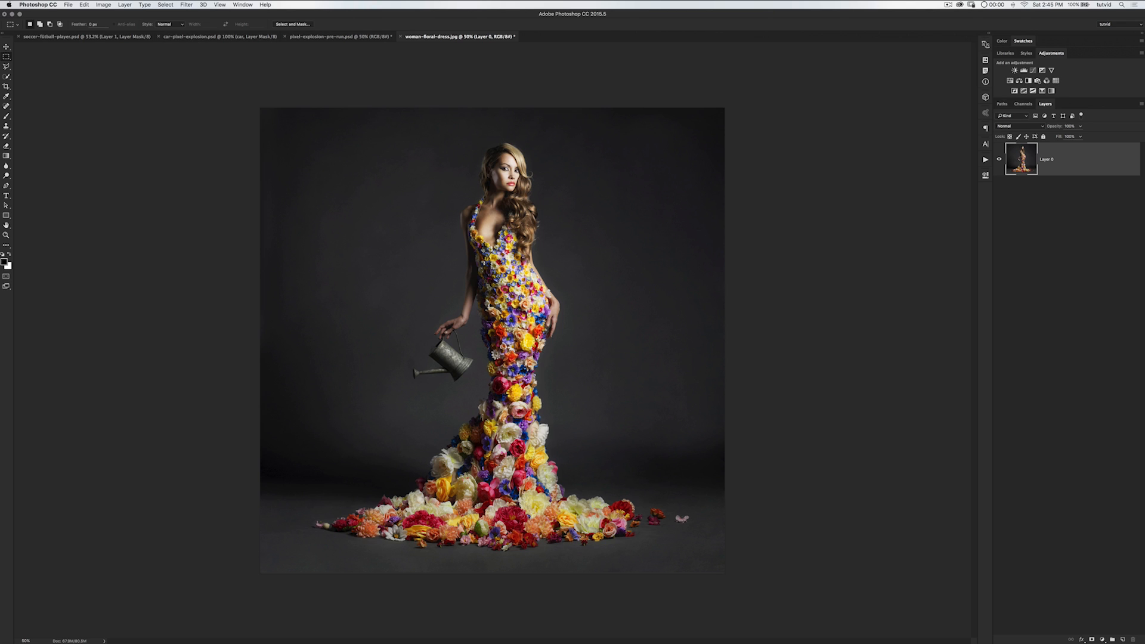
# - Widen the canvas to 8000 pixels, anchoring the photo at the middle left so the added space falls on its right
pyautogui.click(103, 4)
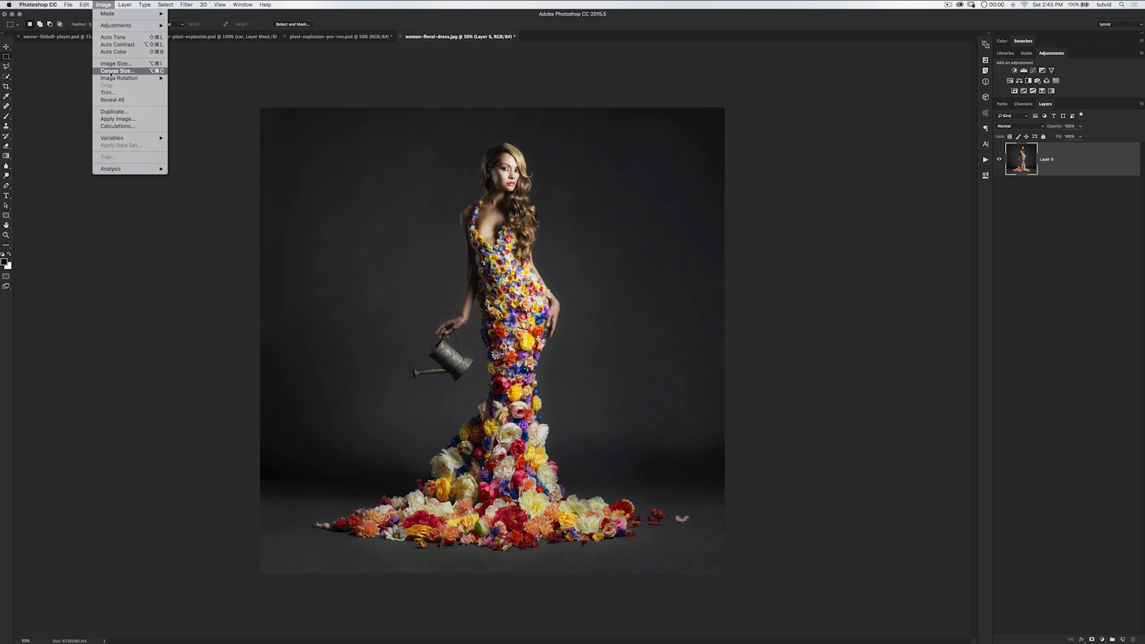
pyautogui.click(111, 71)
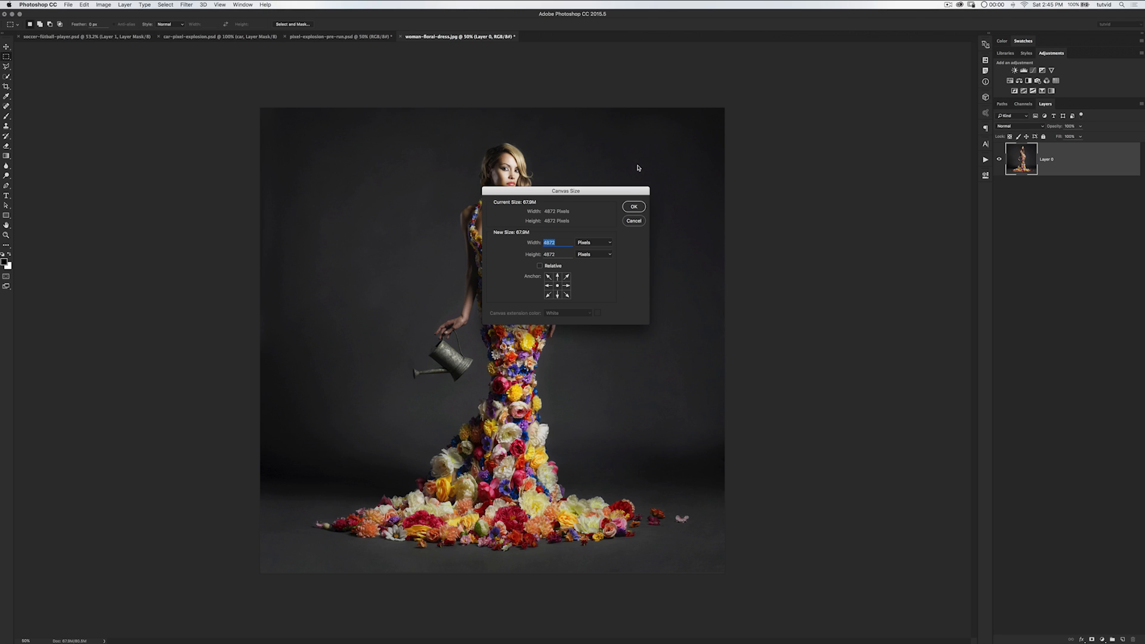
pyautogui.write('8000')
pyautogui.click(548, 287)
pyautogui.click(634, 207)
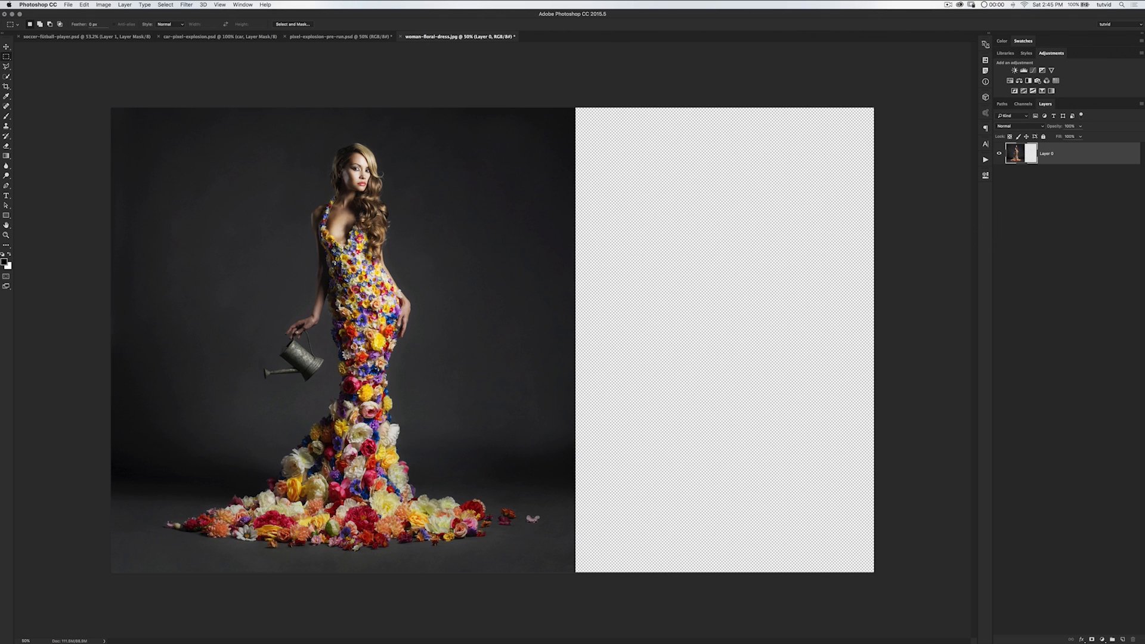
# - Select a narrow full-height strip along the photo's right edge and stretch it with Content-Aware Scale to fill the empty canvas
pyautogui.moveTo(549, 108); pyautogui.dragTo(576, 585)
pyautogui.click(82, 5)
pyautogui.click(124, 118)
pyautogui.click(84, 5)
pyautogui.click(103, 139)
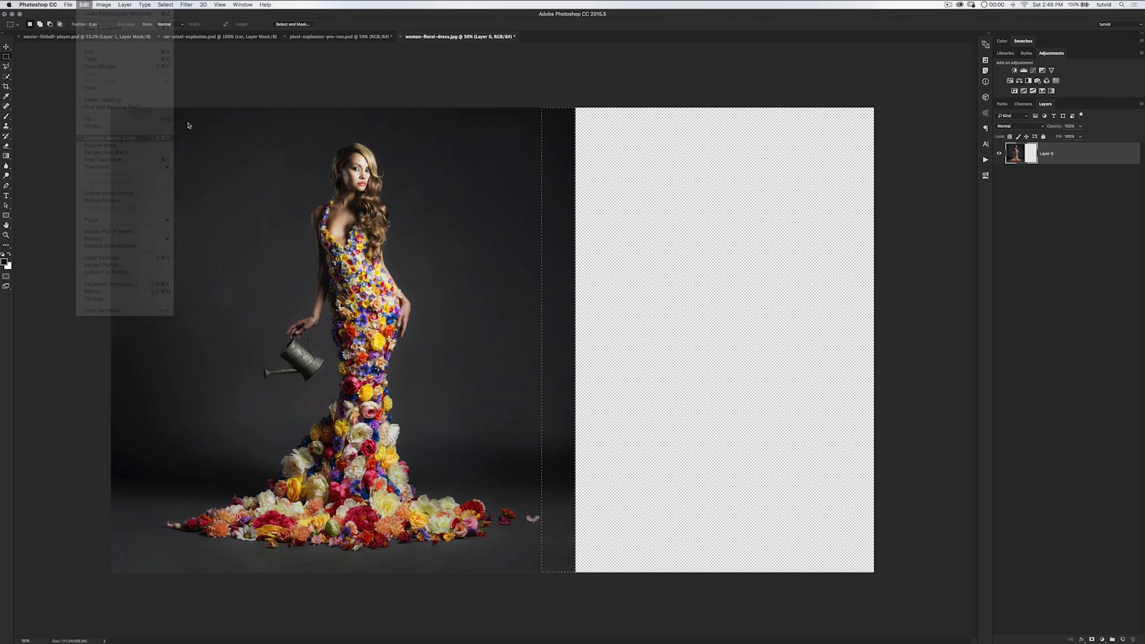
pyautogui.moveTo(592, 339); pyautogui.dragTo(876, 344)
pyautogui.press('Return')
pyautogui.press('super+d')
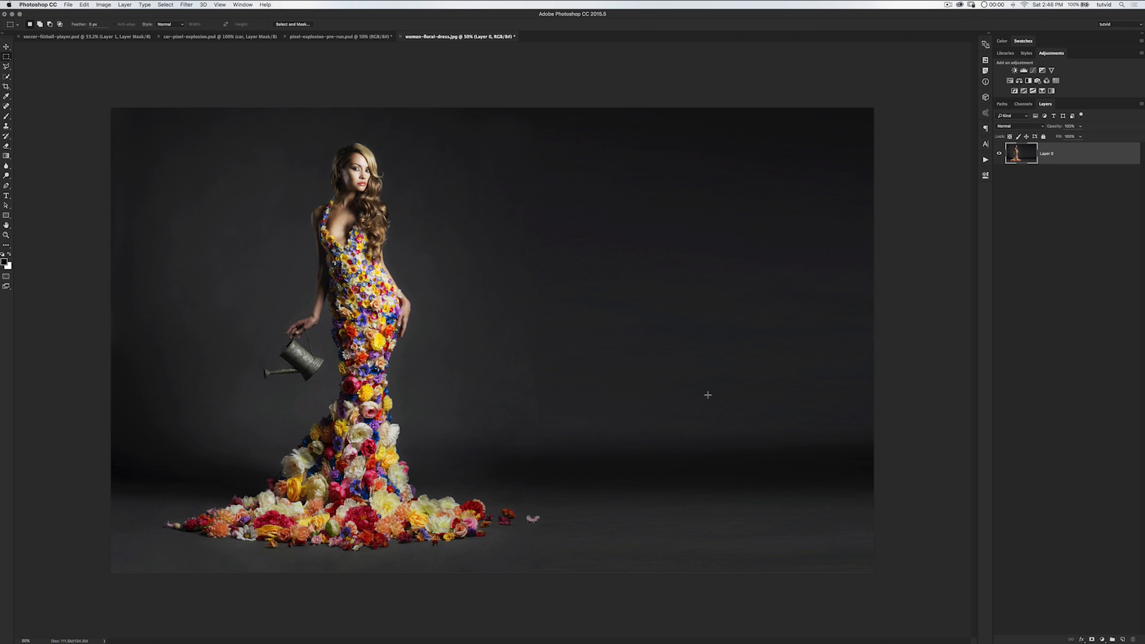
# - Restore the selection around the stretched background and feather it by 40 pixels
pyautogui.press('super+z')
pyautogui.click(165, 4)
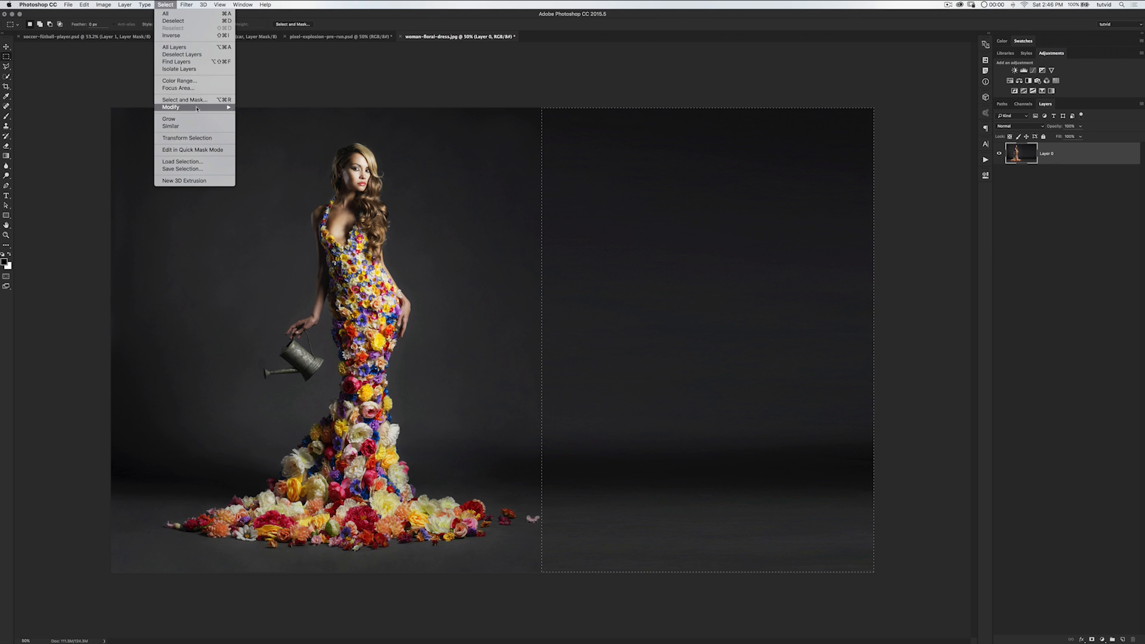
pyautogui.moveTo(196, 108)
pyautogui.click(251, 136)
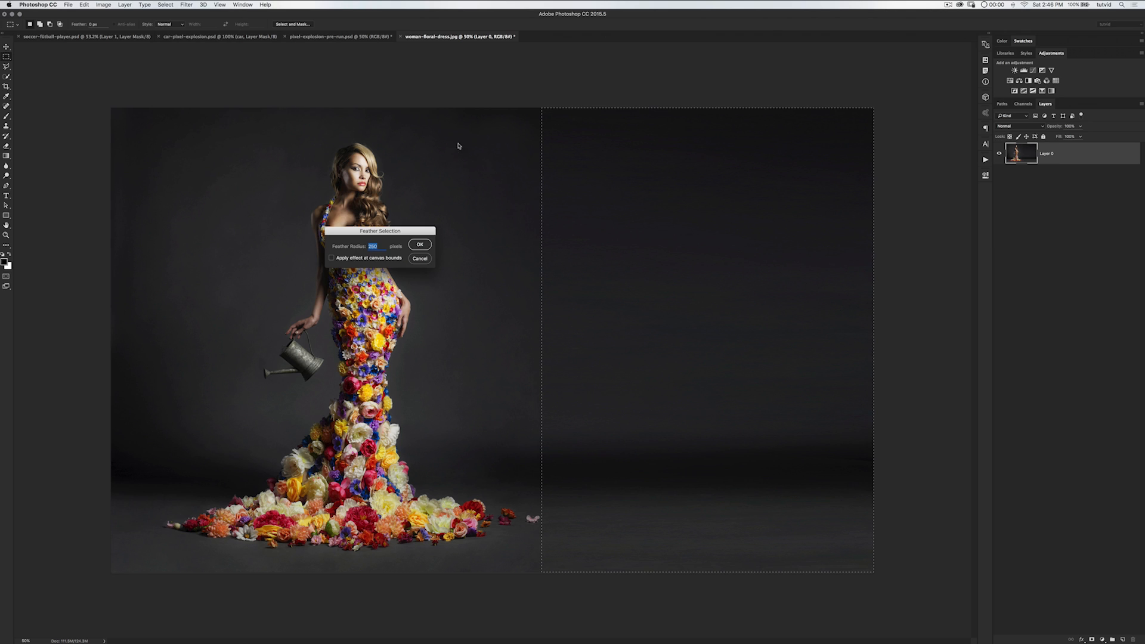
pyautogui.write('40')
pyautogui.press('Return')
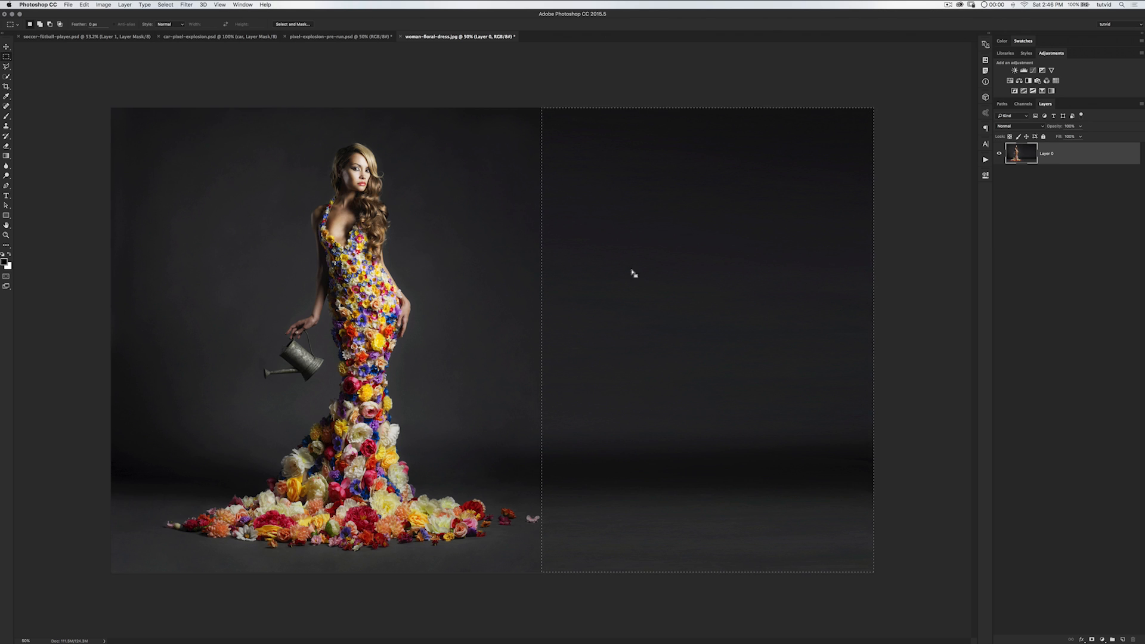
# - Add 5% uniform monochromatic noise to the selected stretched background
pyautogui.click(186, 4)
pyautogui.moveTo(197, 117)
pyautogui.click(295, 117)
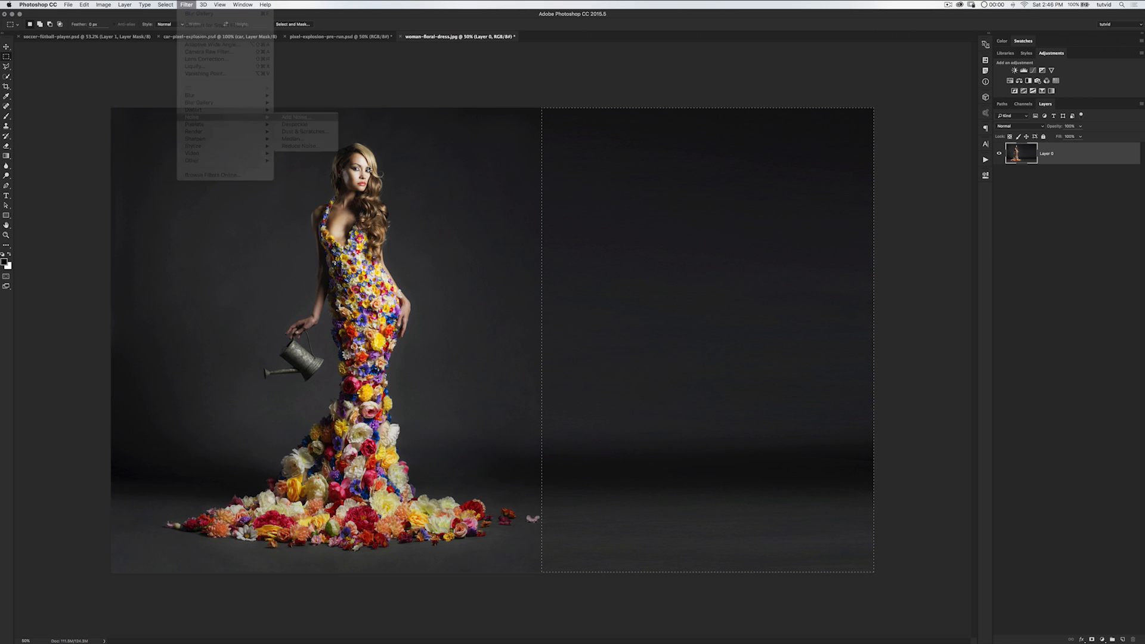
pyautogui.click(548, 336)
pyautogui.press('BackSpace')
pyautogui.press('BackSpace')
pyautogui.write('3')
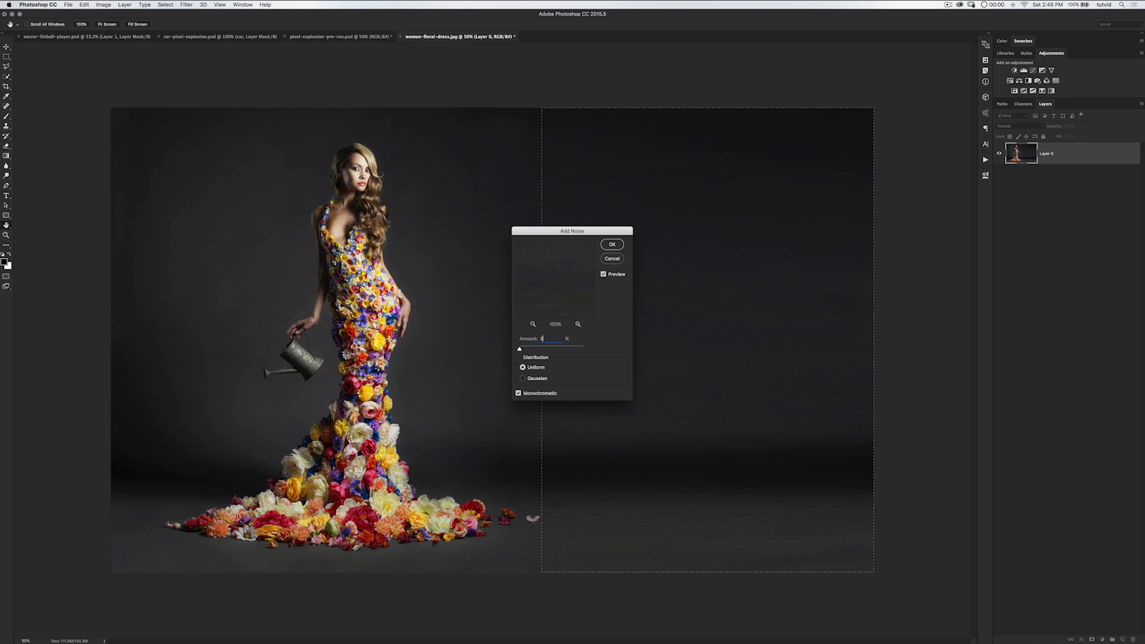
pyautogui.write('5')
pyautogui.press('BackSpace')
pyautogui.press('BackSpace')
pyautogui.write('5')
pyautogui.press('Return')
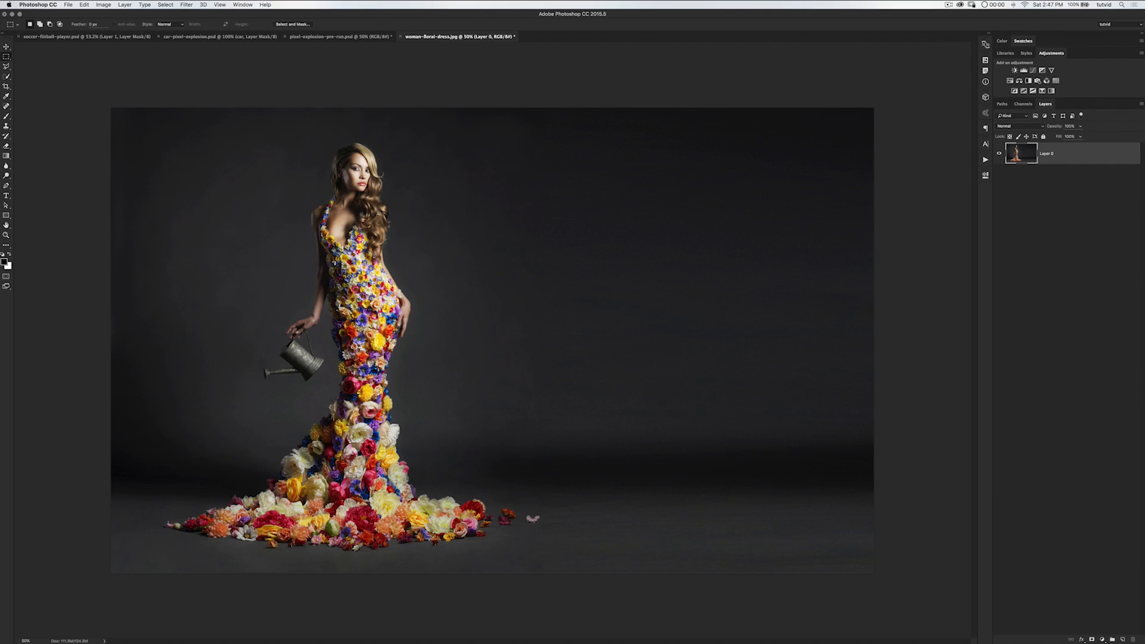
# - Start selecting the woman's hair, face, shoulders and arm with the Quick Selection tool
pyautogui.press('z')
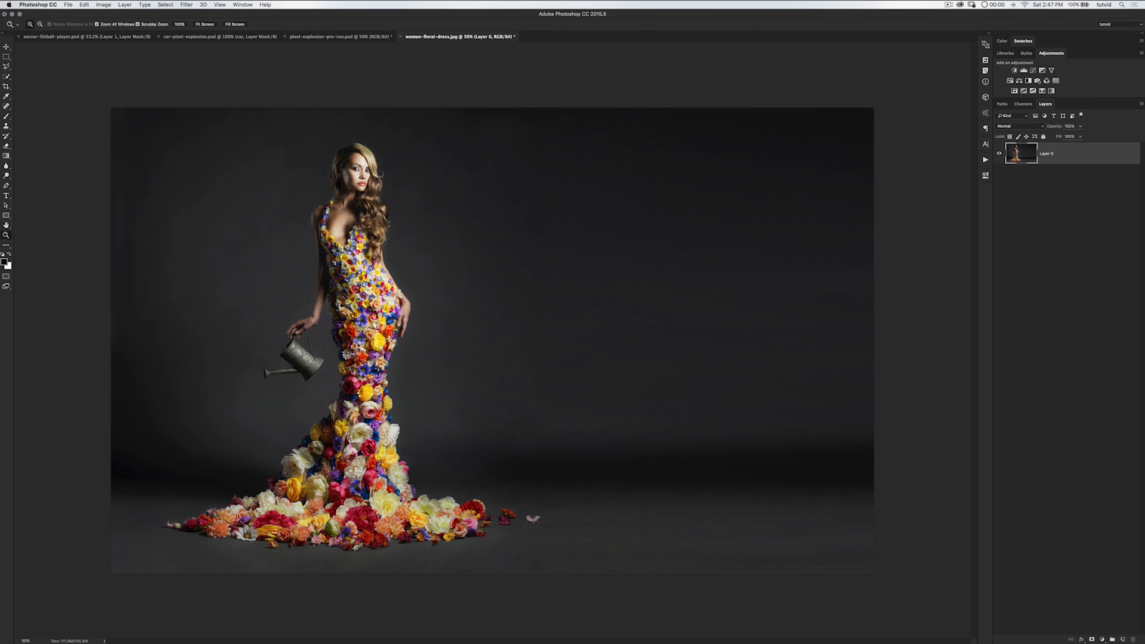
pyautogui.click(361, 183)
pyautogui.click(361, 183)
pyautogui.click(361, 183)
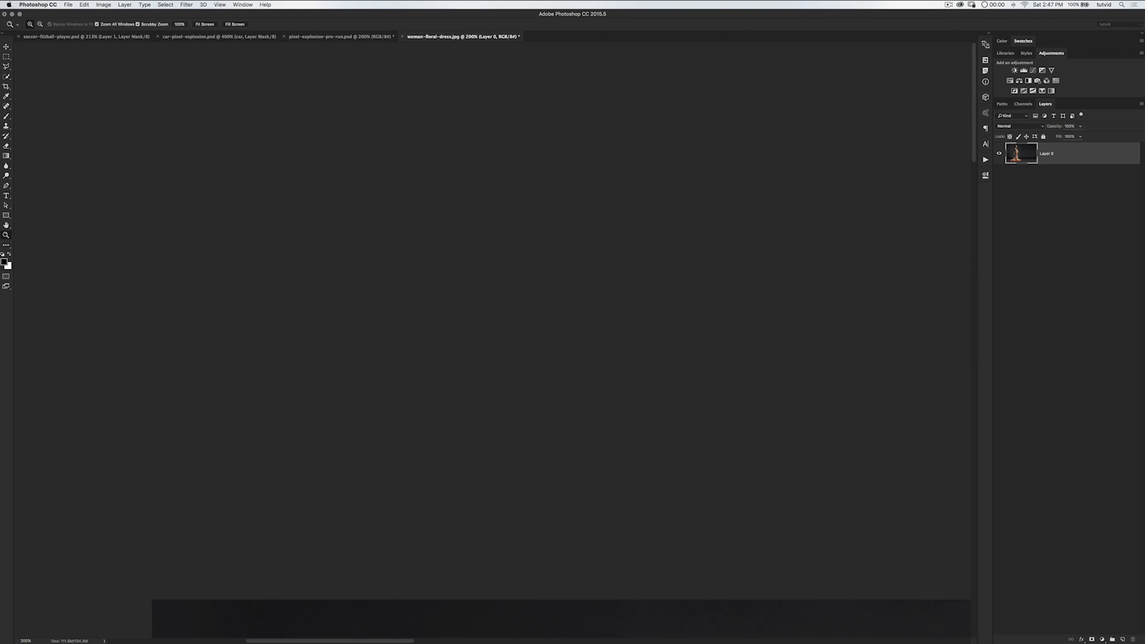
pyautogui.scroll(-8, 493, 340)
pyautogui.hscroll(9, 492, 339)
pyautogui.scroll(-2, 492, 340)
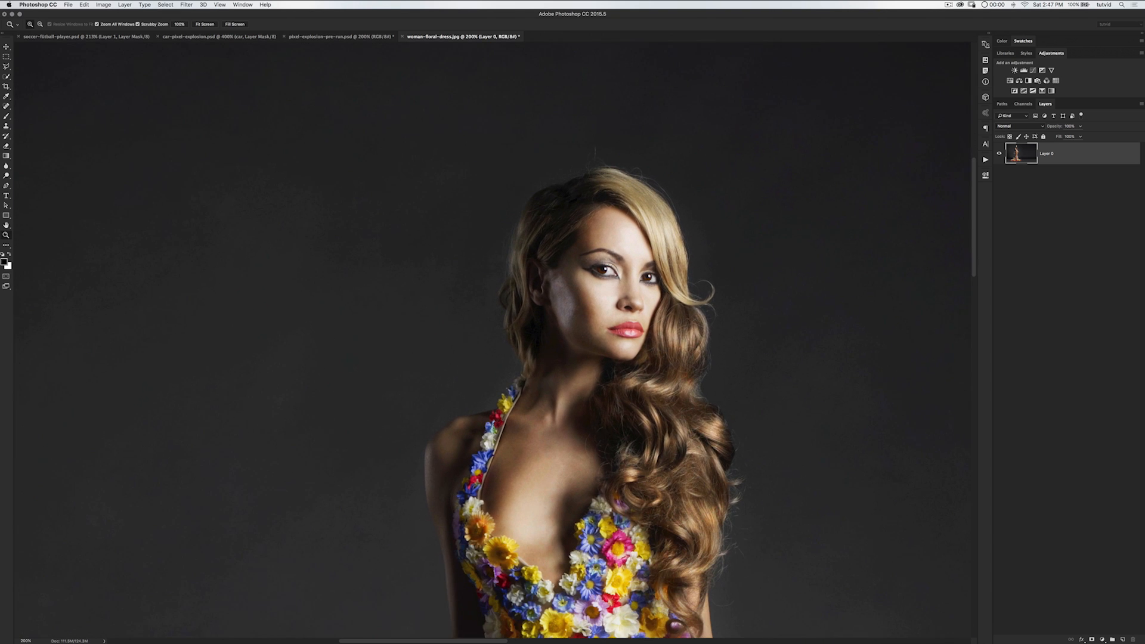
pyautogui.hscroll(2, 578, 401)
pyautogui.click(6, 77)
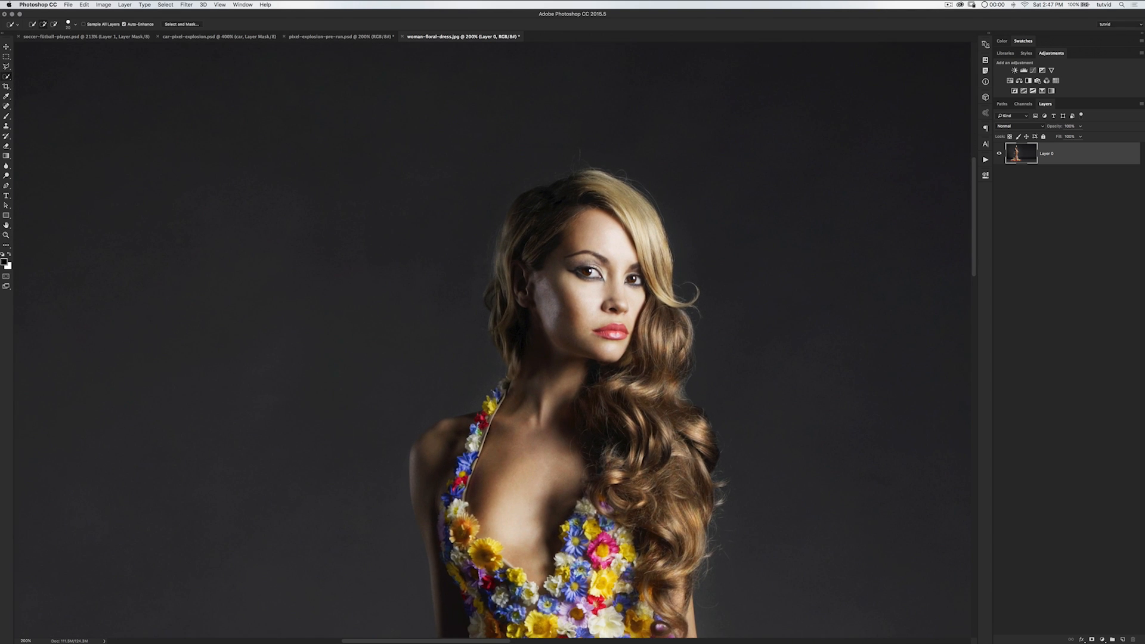
pyautogui.click(164, 4)
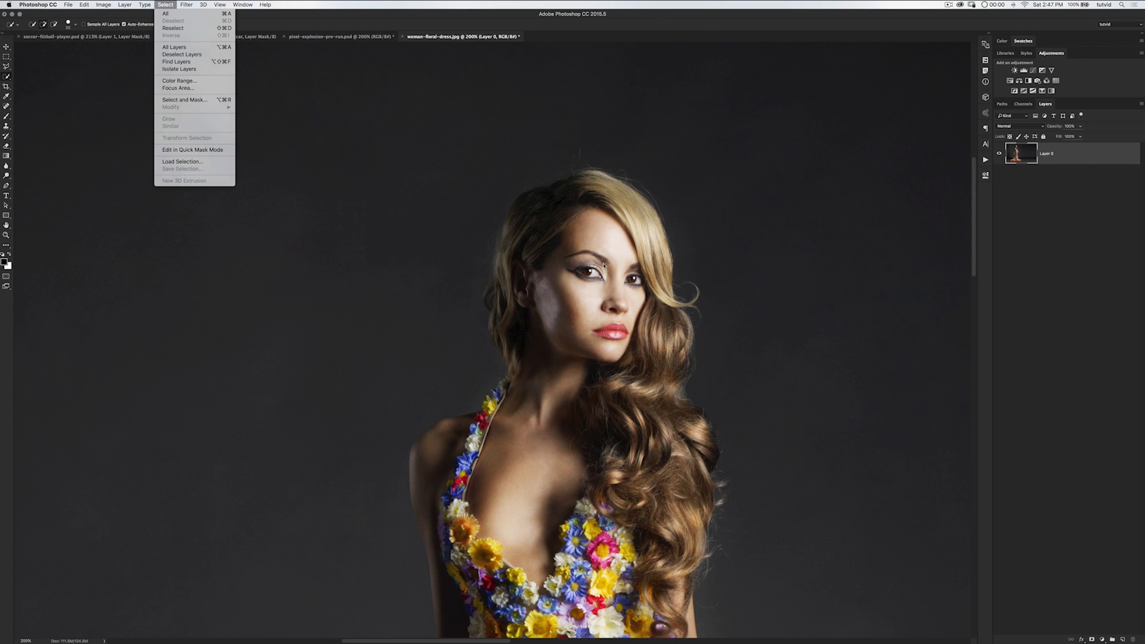
pyautogui.click(603, 266)
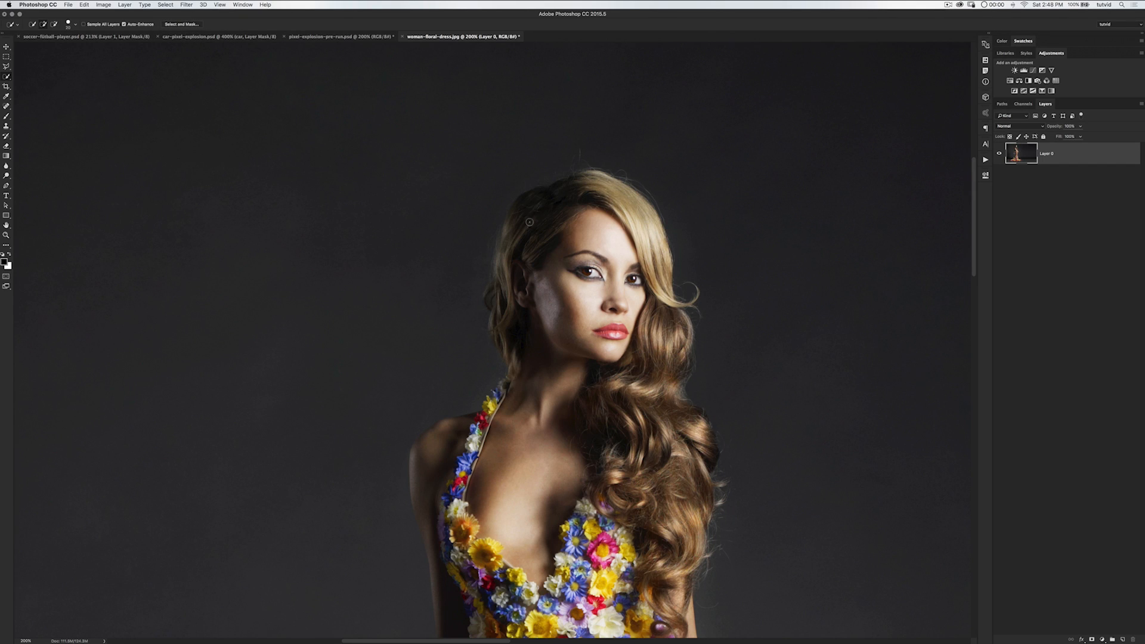
pyautogui.moveTo(540, 196)
pyautogui.mouseDown()
pyautogui.moveTo(511, 226)
pyautogui.moveTo(502, 301)
pyautogui.mouseUp()
pyautogui.moveTo(512, 345)
pyautogui.mouseDown()
pyautogui.moveTo(518, 371)
pyautogui.moveTo(568, 350)
pyautogui.mouseUp()
pyautogui.moveTo(659, 382); pyautogui.dragTo(685, 404)
pyautogui.scroll(-10, 424, 441)
pyautogui.hscroll(-3, 502, 282)
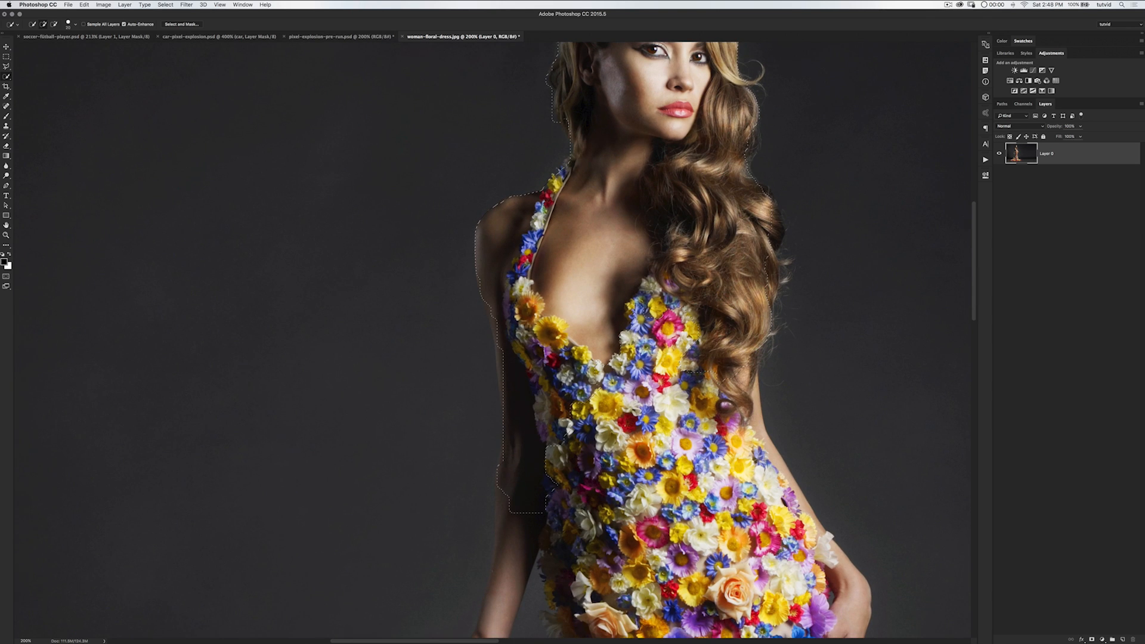
pyautogui.scroll(-5, 763, 194)
# - Load the saved model channel as a selection of the whole woman, including her dress and watering can
pyautogui.click(1023, 103)
pyautogui.click(1044, 104)
pyautogui.press('super+minus')
pyautogui.press('super+minus')
pyautogui.press('super+minus')
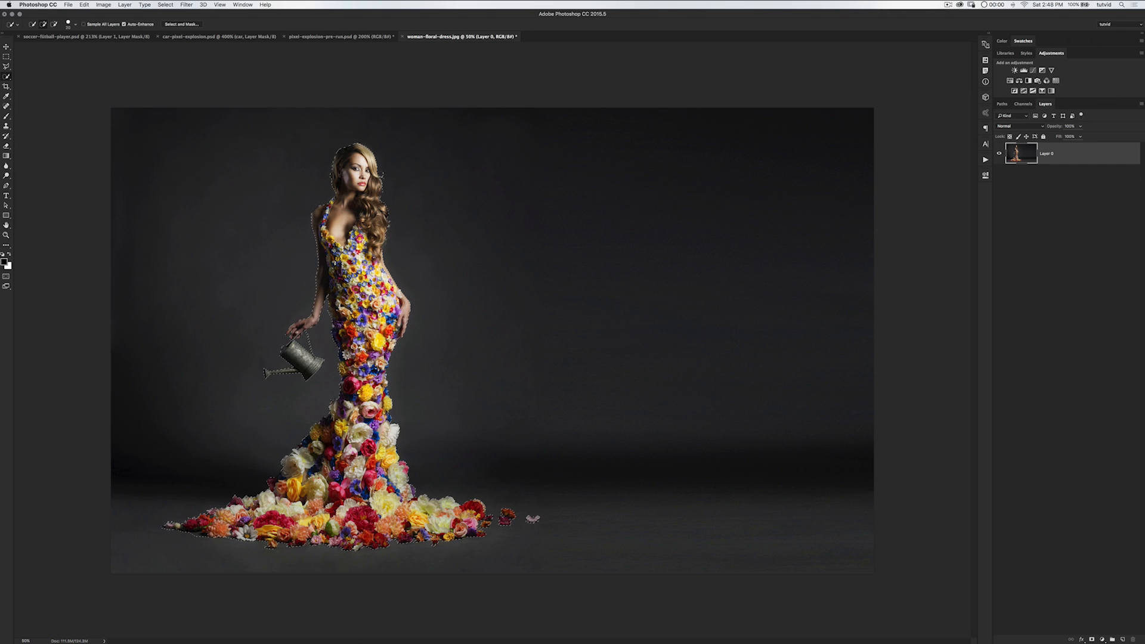
pyautogui.click(187, 4)
pyautogui.moveTo(165, 4)
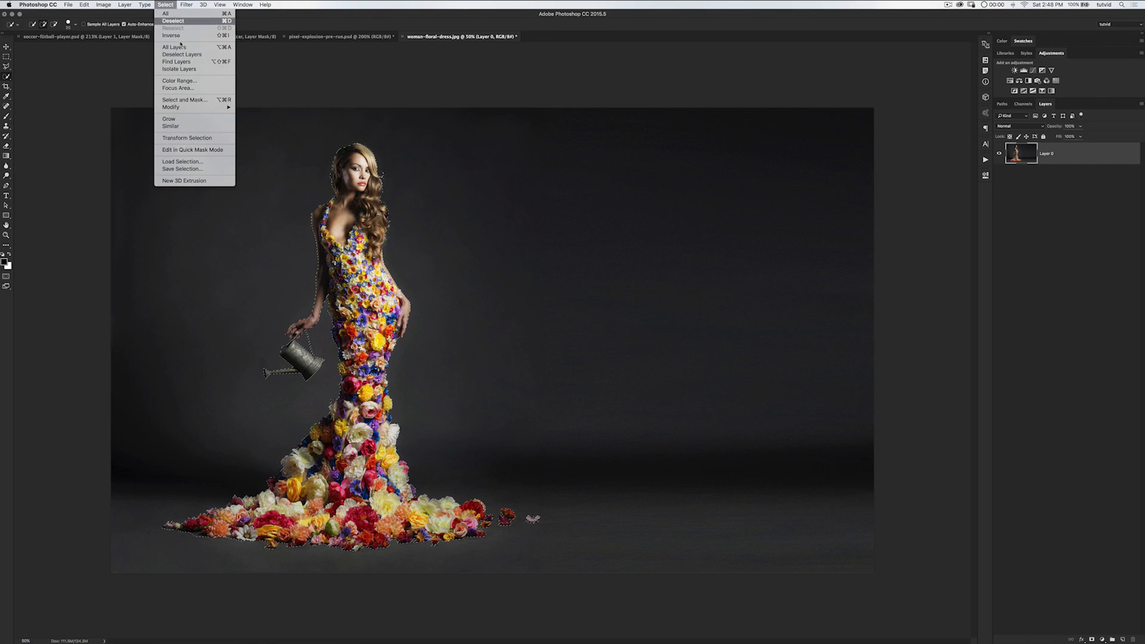
pyautogui.click(195, 100)
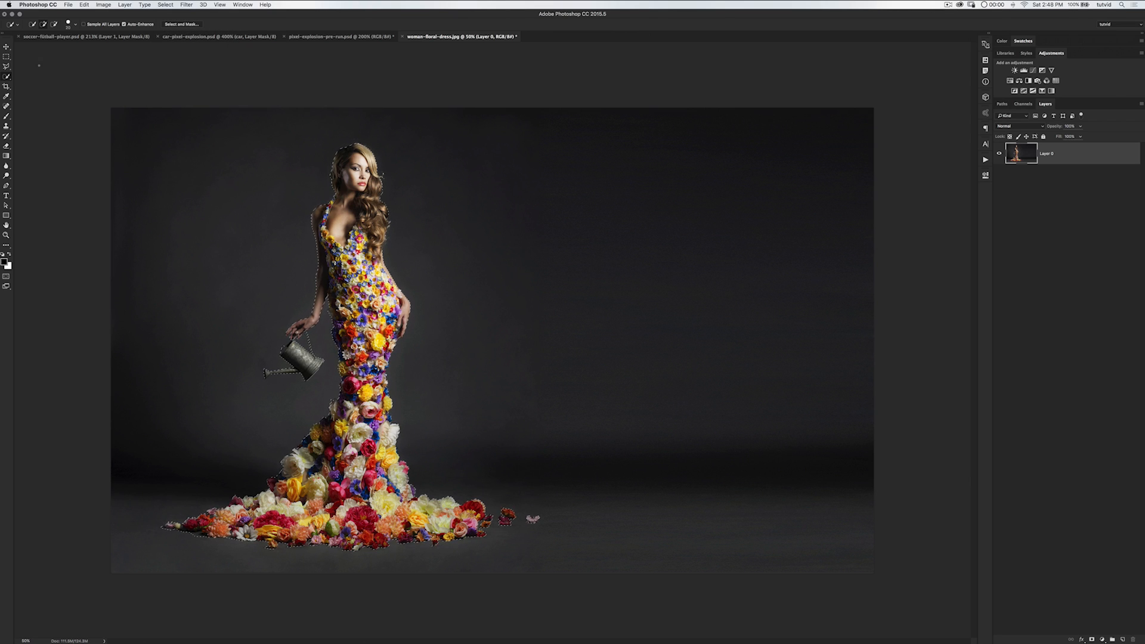
pyautogui.click(6, 68)
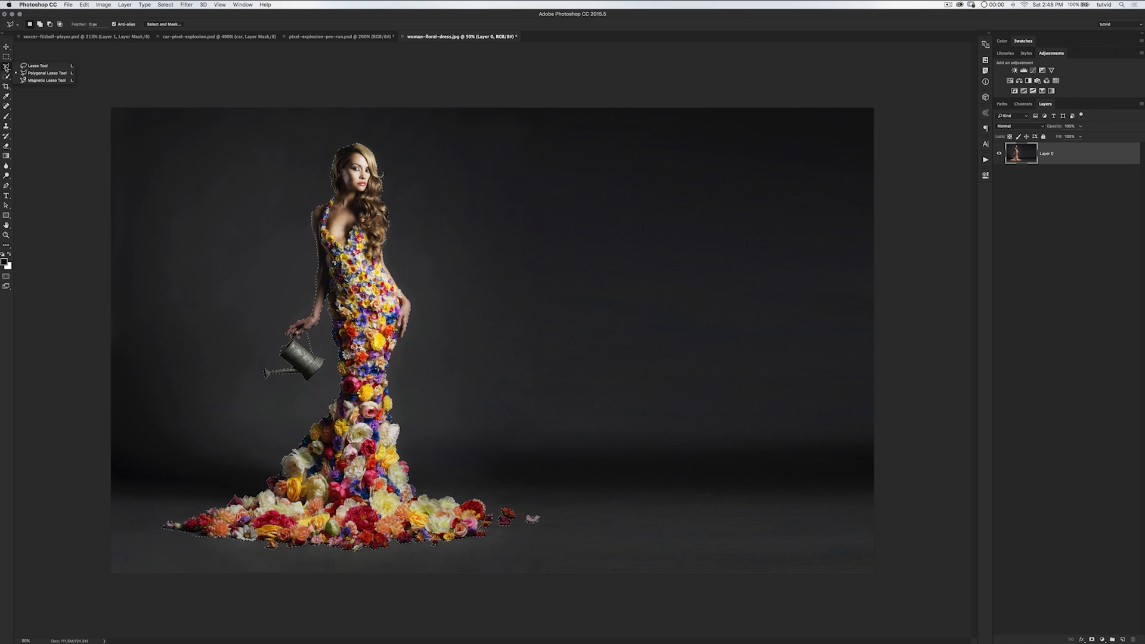
pyautogui.click(47, 73)
pyautogui.rightClick(348, 222)
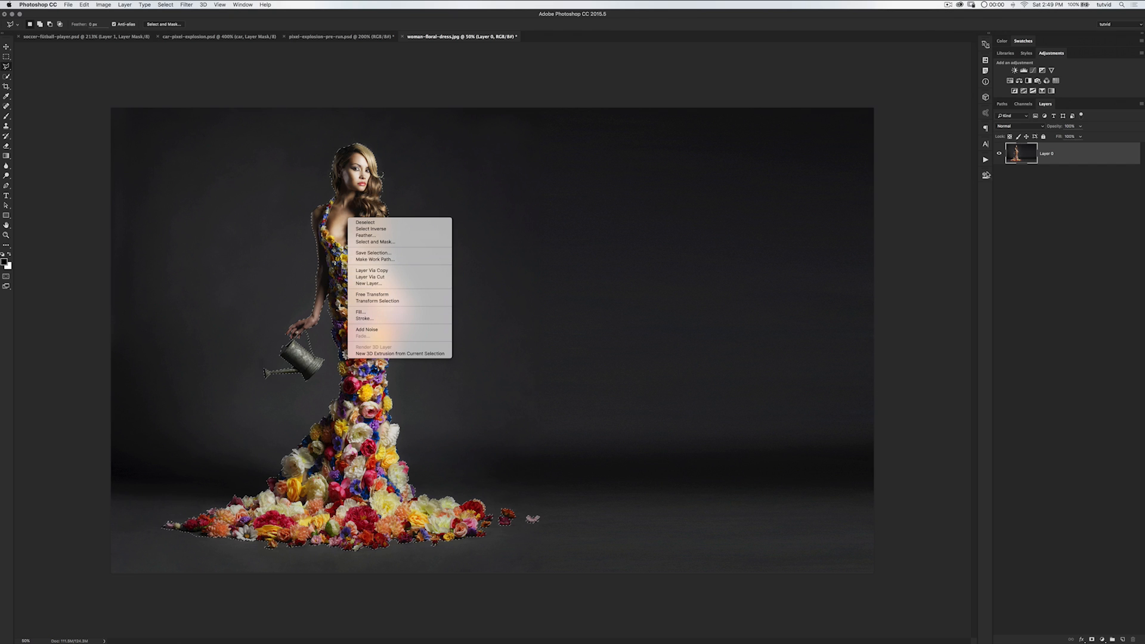
pyautogui.click(1027, 106)
pyautogui.click(1023, 104)
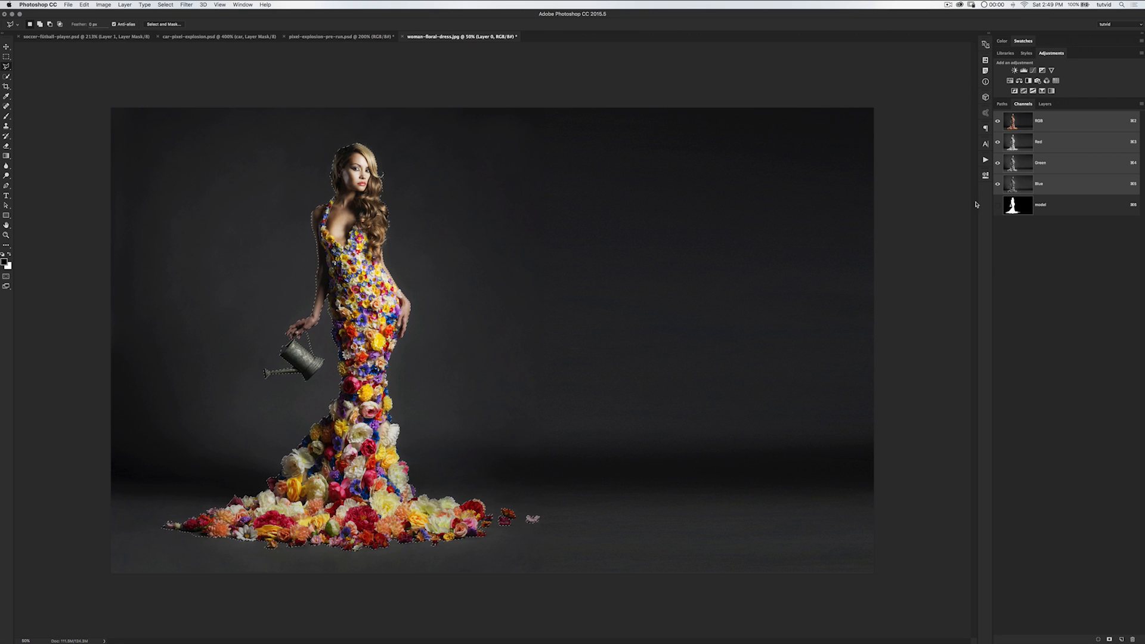
pyautogui.click(1046, 105)
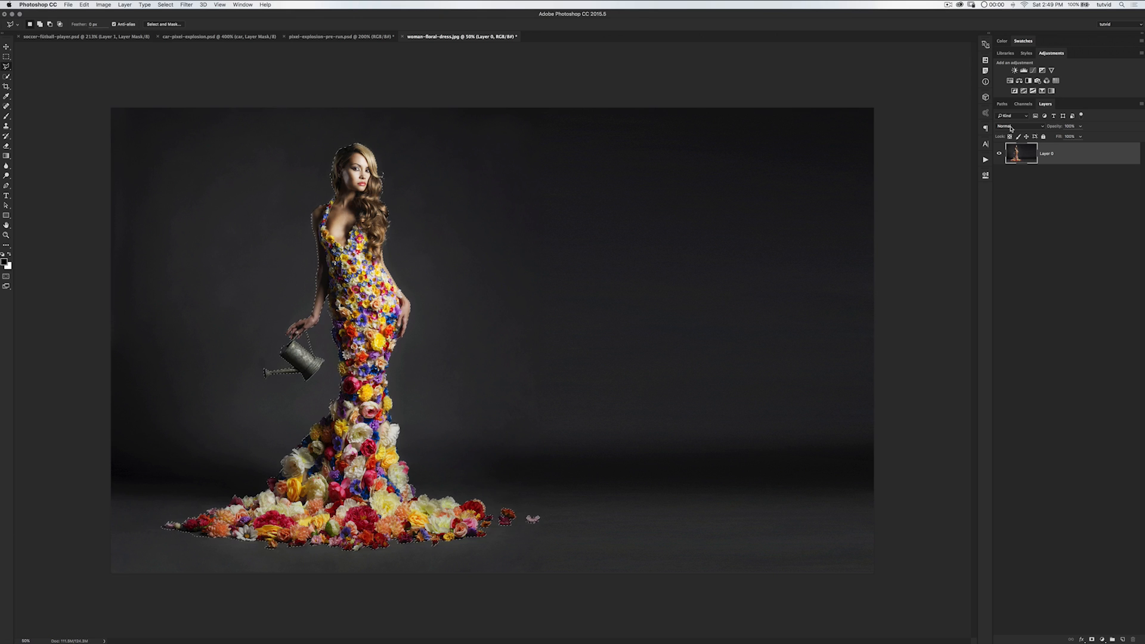
# - Copy the selected woman onto a new layer named stretch and hide the original photo layer
pyautogui.hotkey('ctrl', 'j')
pyautogui.click(1000, 175)
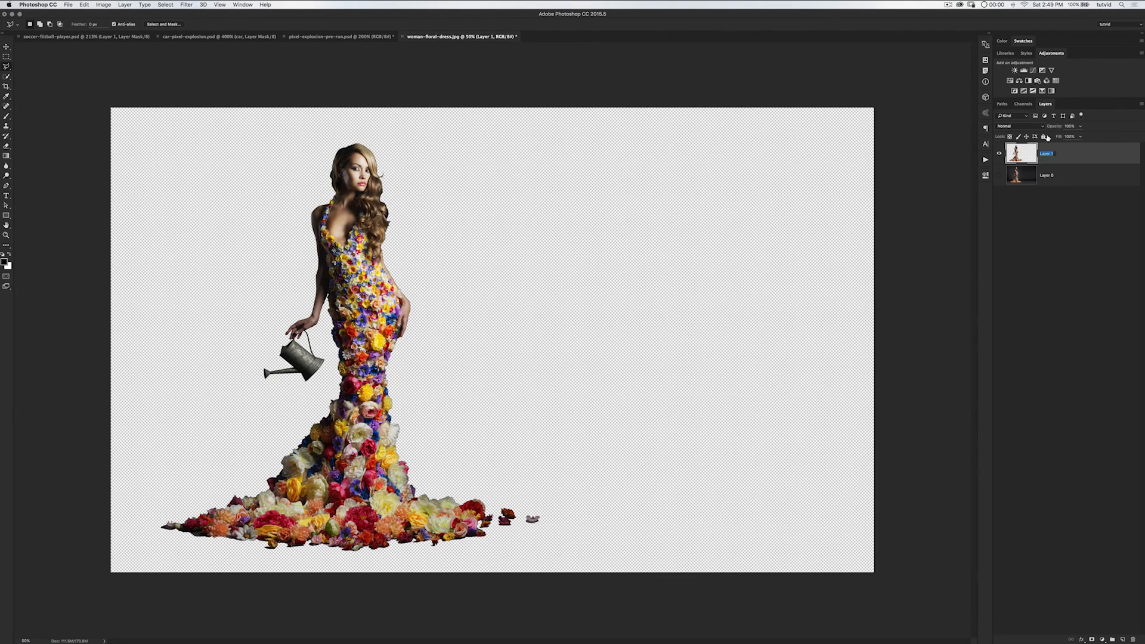
pyautogui.write('h')
pyautogui.press('Return')
# - Duplicate the stretch layer and name the copy model
pyautogui.press('super+j')
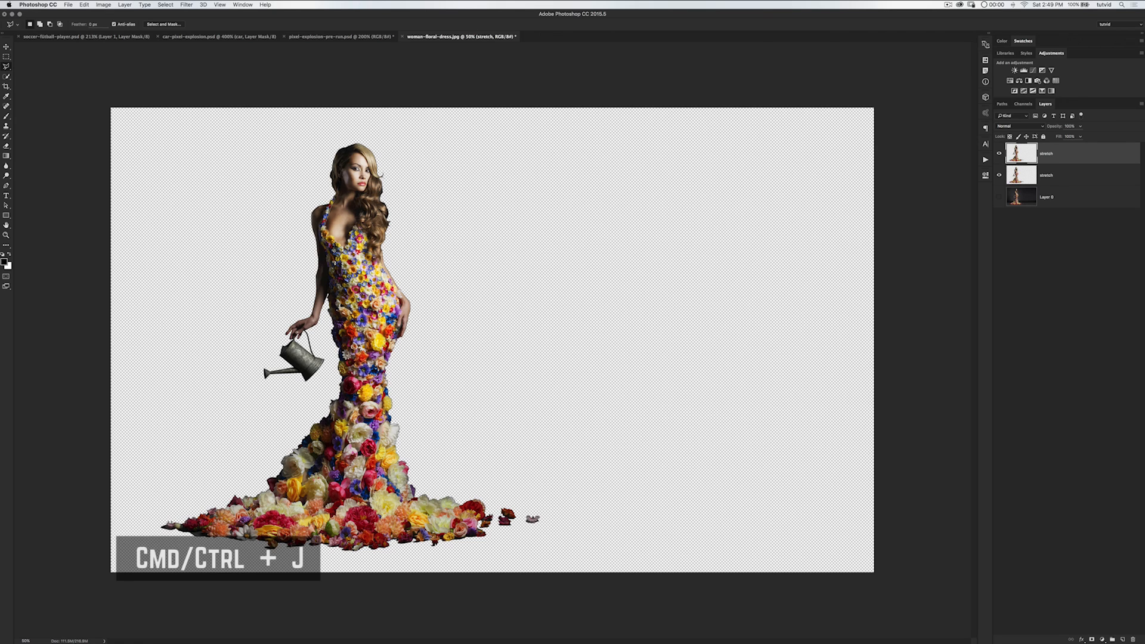
pyautogui.write('model')
pyautogui.press('Return')
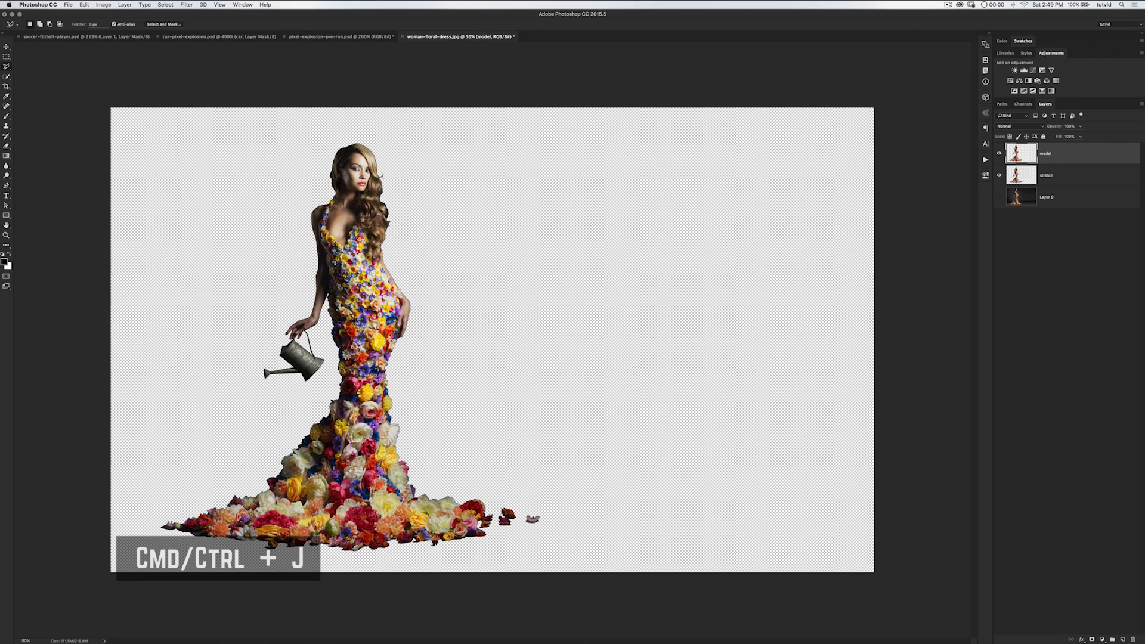
# - Make the original photo layer active and visible, and hide the stretch and model layers
pyautogui.click(1013, 202)
pyautogui.click(999, 197)
pyautogui.moveTo(1000, 175); pyautogui.dragTo(1000, 153)
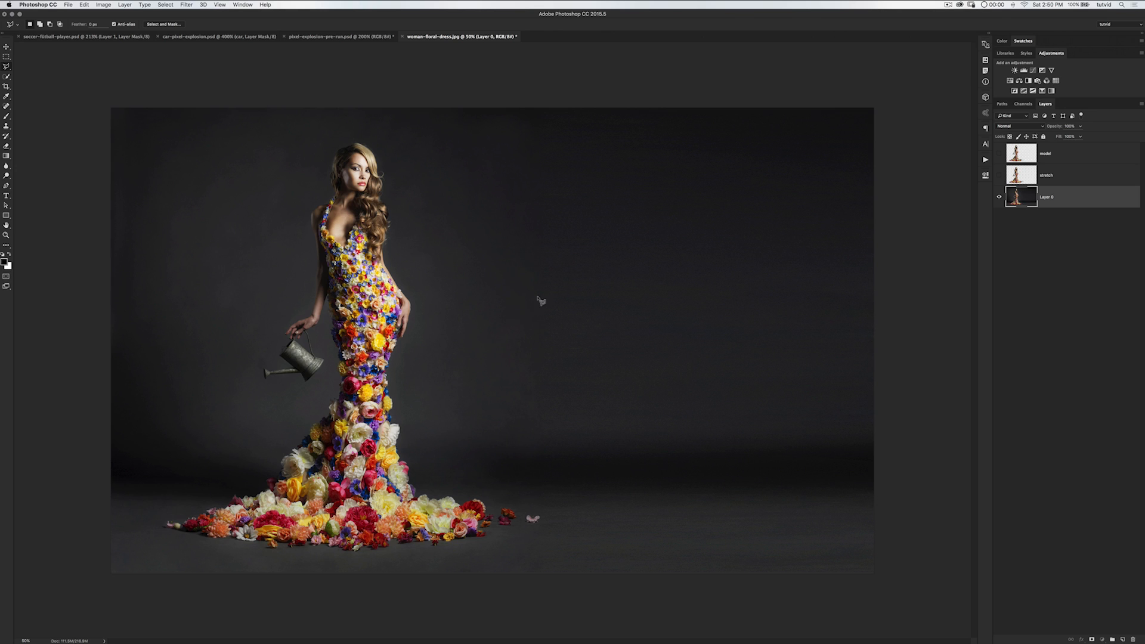
pyautogui.click(6, 56)
pyautogui.moveTo(895, 112); pyautogui.dragTo(519, 606)
pyautogui.press('super+d')
# - Remove the loose petals on the floor beside the dress train by cloning clean floor over them with the Clone Stamp
pyautogui.press('s')
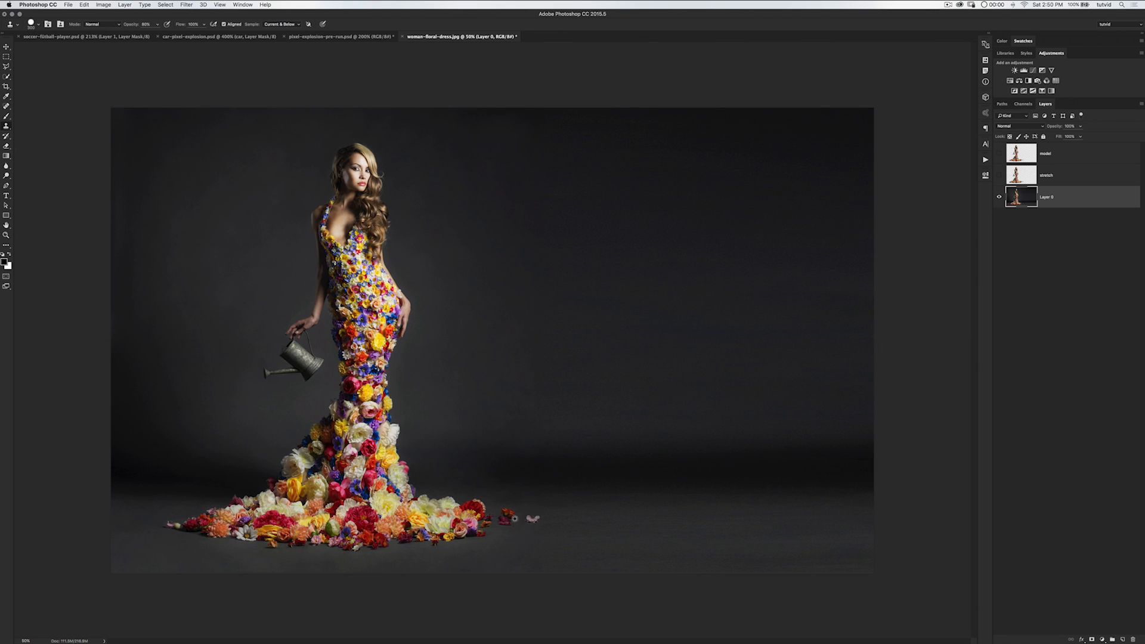
pyautogui.keyDown('alt'); pyautogui.click(564, 522); pyautogui.keyUp('alt')
pyautogui.click(532, 519)
pyautogui.click(156, 26)
pyautogui.write('93')
pyautogui.press('Return')
pyautogui.press('0')
pyautogui.moveTo(508, 516); pyautogui.dragTo(508, 519)
pyautogui.click(499, 514)
# - Select the empty background beside the woman with a rectangular marquee, feather it by 60 pixels, and copy it to a new layer
pyautogui.press('m')
pyautogui.moveTo(883, 115); pyautogui.dragTo(529, 623)
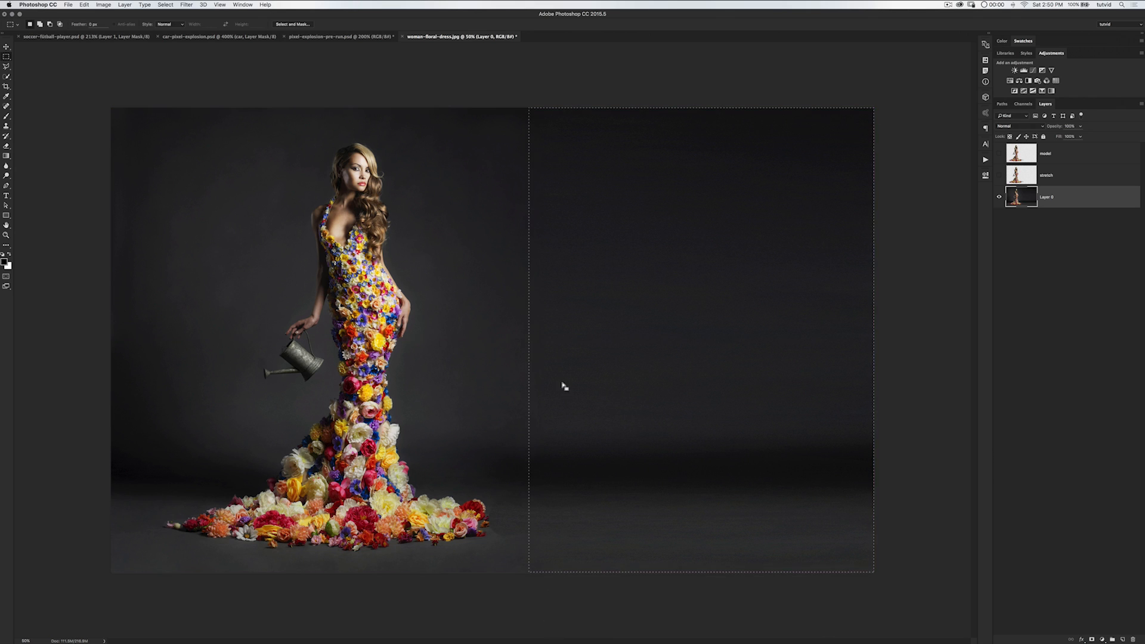
pyautogui.click(182, 6)
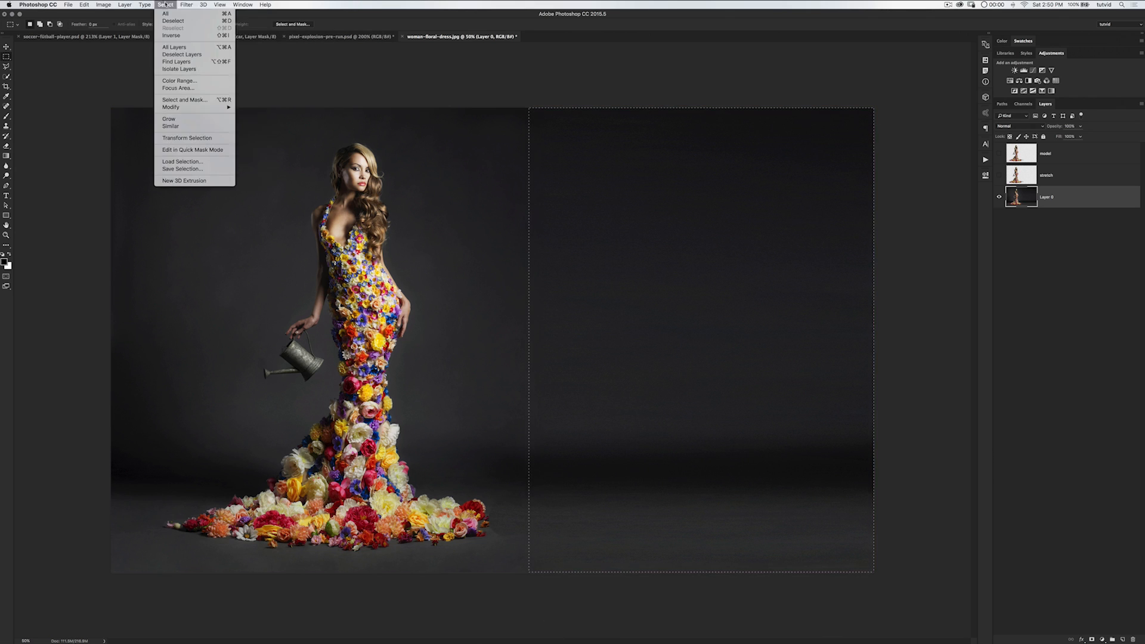
pyautogui.moveTo(209, 107)
pyautogui.click(253, 136)
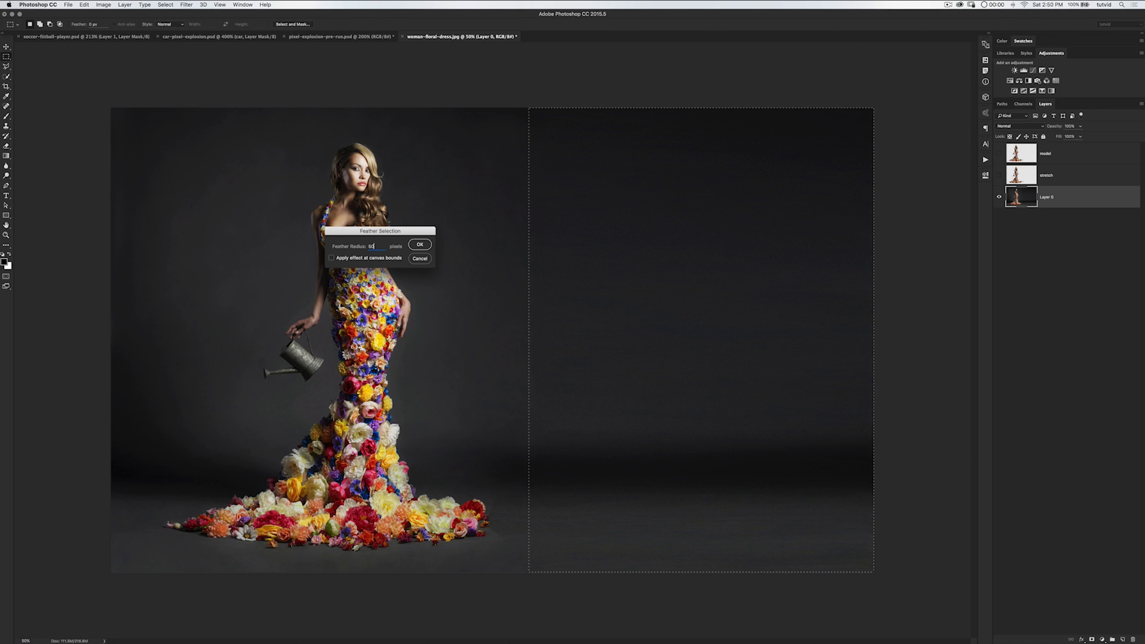
pyautogui.press('Return')
pyautogui.press('super+j')
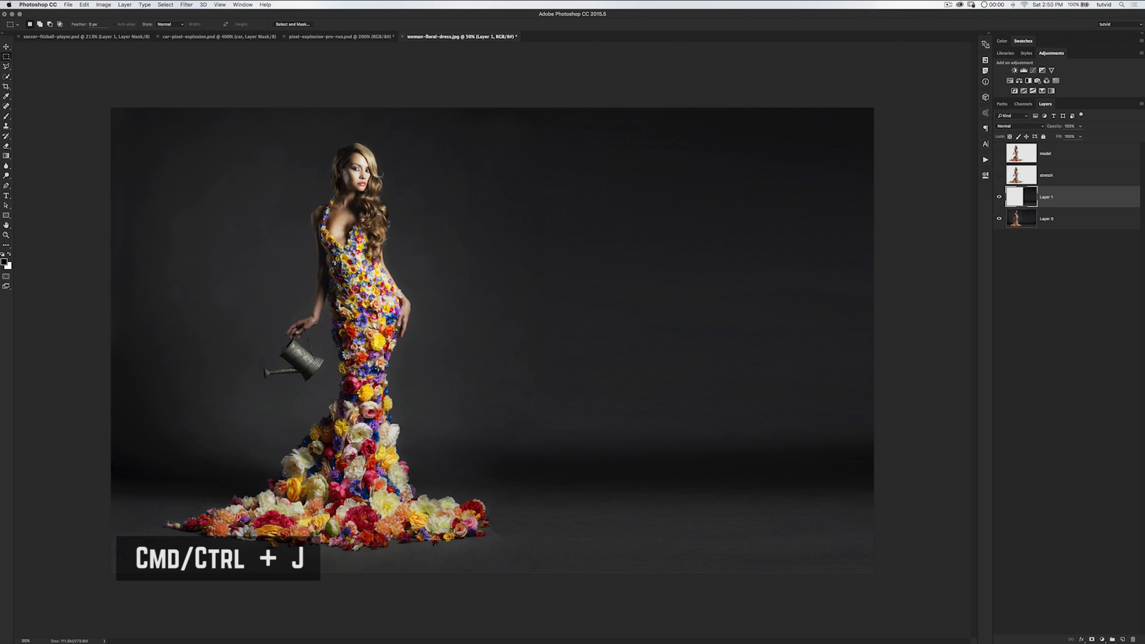
# - Flip the background copy horizontally, move and widen it to cover the woman, and merge it into the photo layer below
pyautogui.press('super+t')
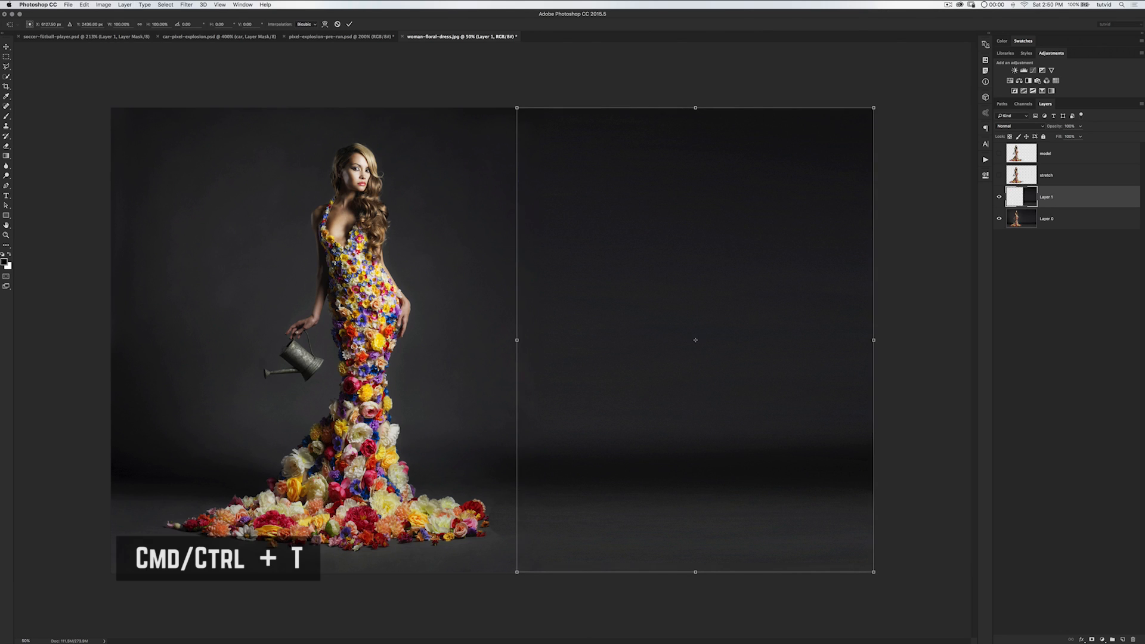
pyautogui.rightClick(613, 212)
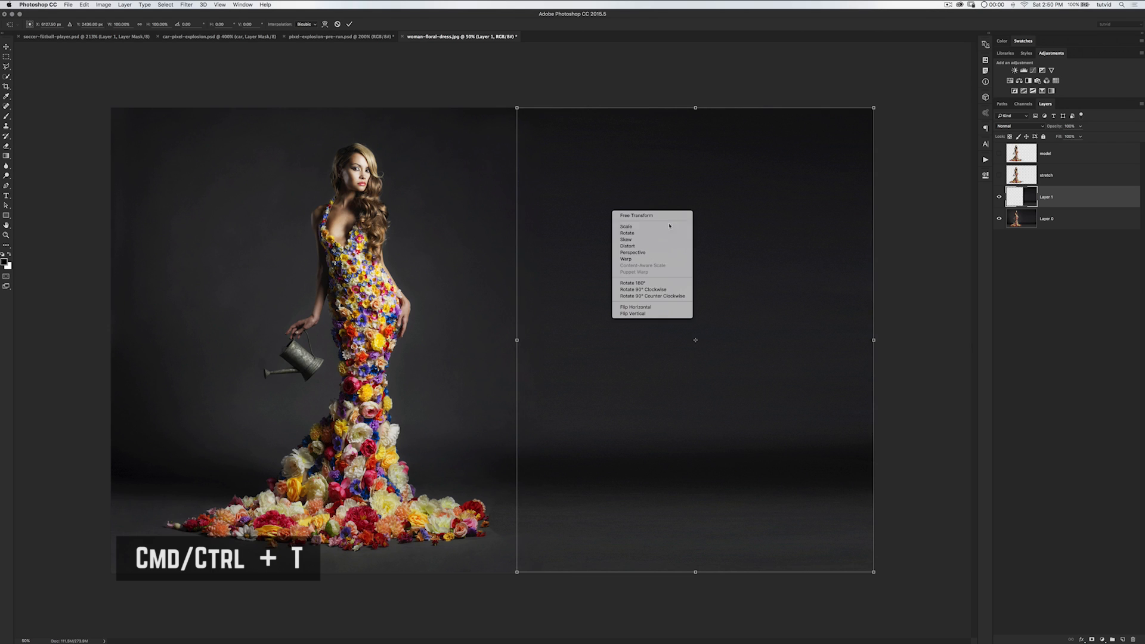
pyautogui.click(643, 307)
pyautogui.moveTo(811, 281); pyautogui.dragTo(409, 278)
pyautogui.moveTo(467, 339); pyautogui.dragTo(576, 339)
pyautogui.press('Return')
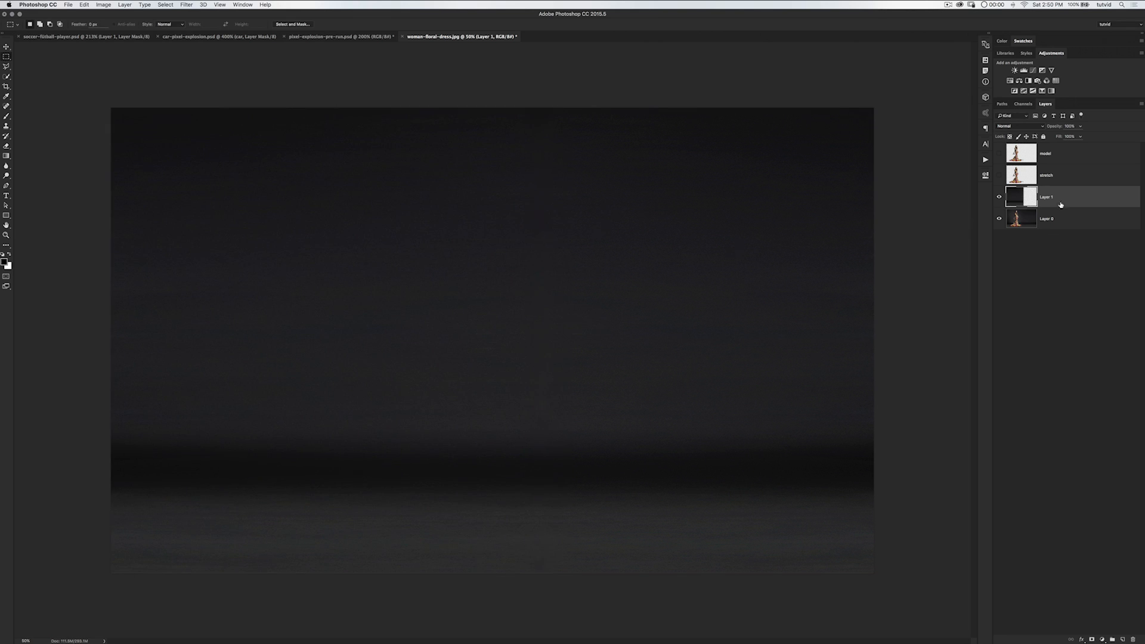
pyautogui.press('super+e')
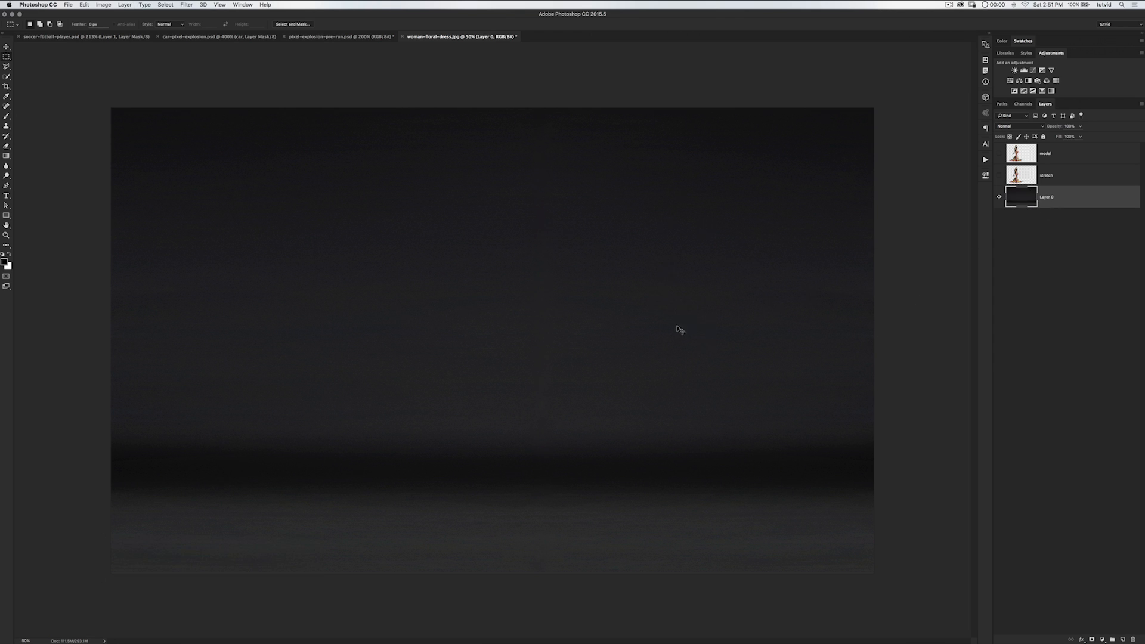
# - Inspect the merged background layer up close for color casts and desaturate it
pyautogui.press('super+0')
pyautogui.press('super+plus')
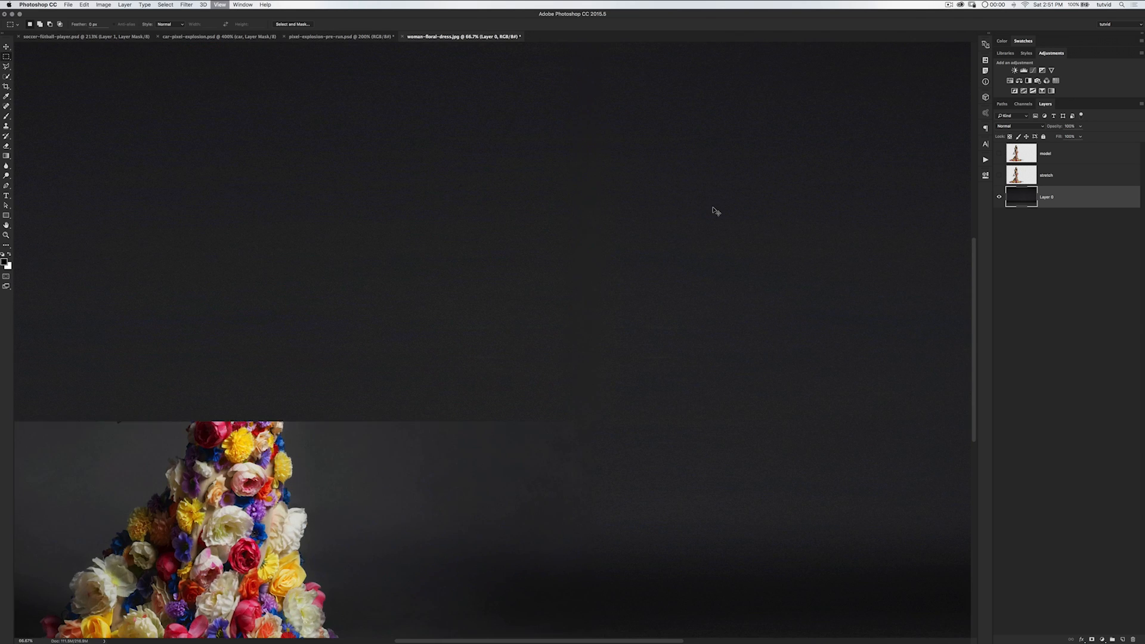
pyautogui.moveTo(864, 189); pyautogui.dragTo(695, 338)
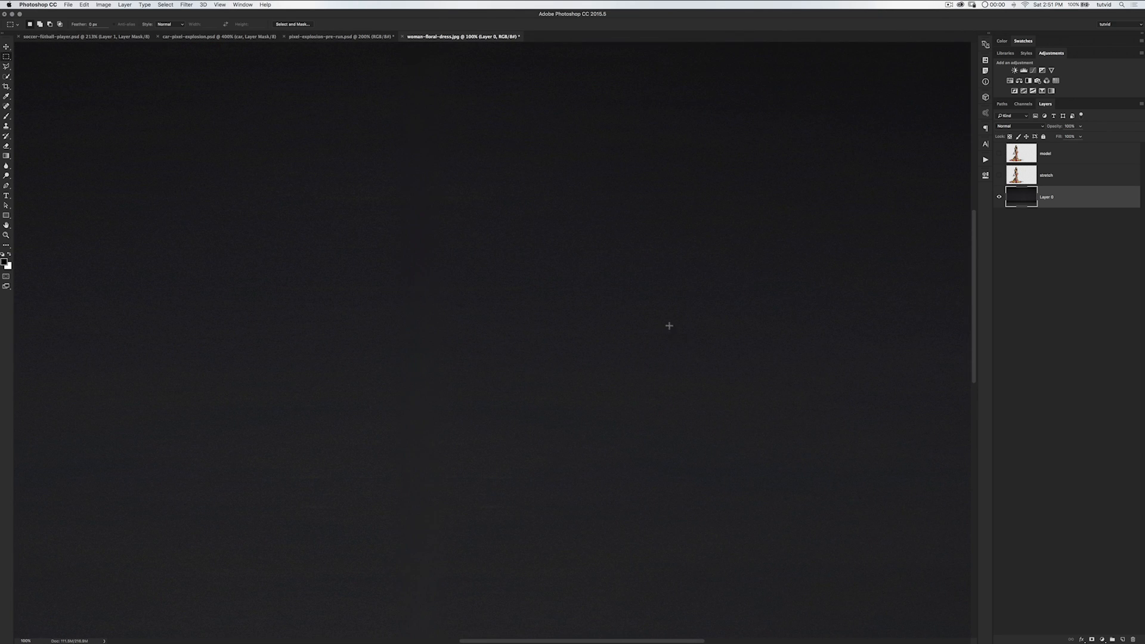
pyautogui.press('super+shift+u')
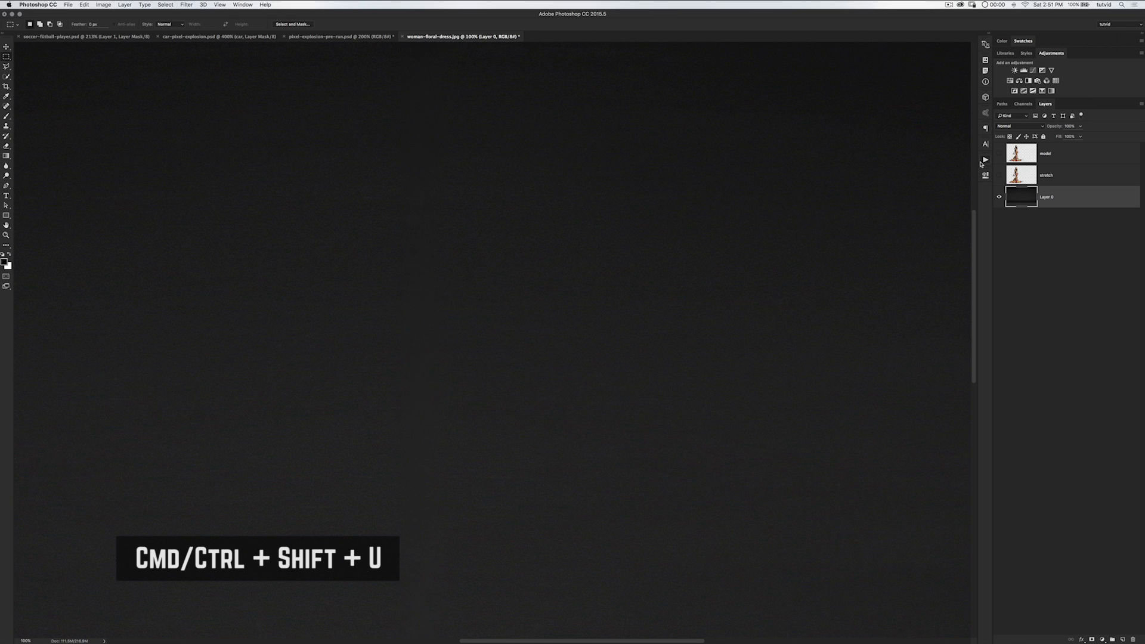
pyautogui.press('super+minus')
pyautogui.press('super+minus')
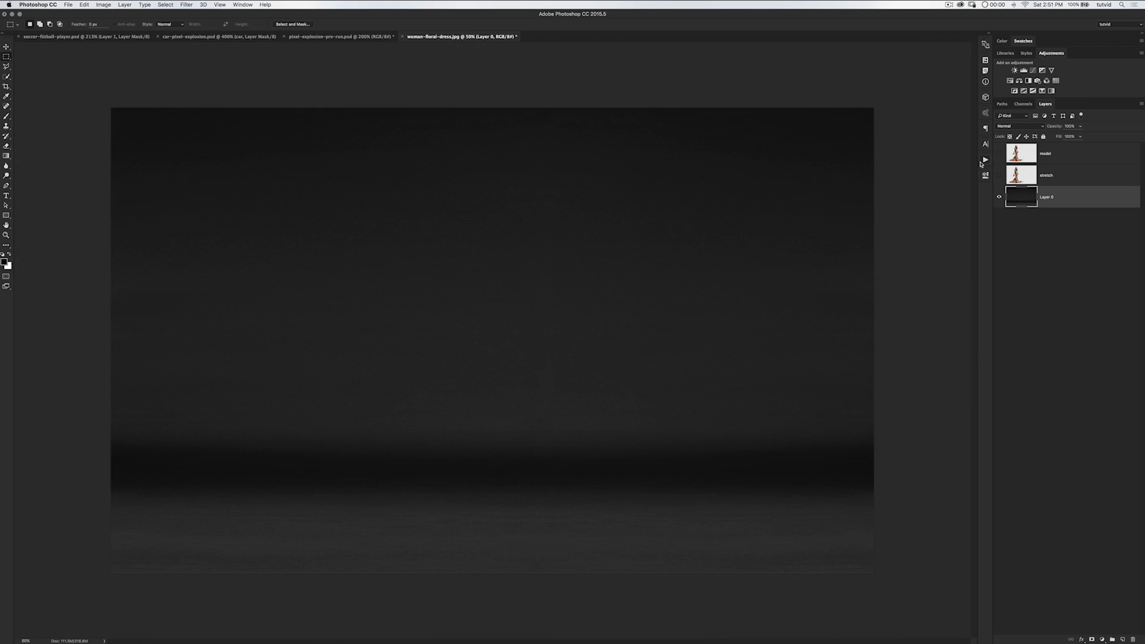
# - Make the stretch layer visible and active, and review the Clone Stamp's brush size and hardness
pyautogui.click(999, 176)
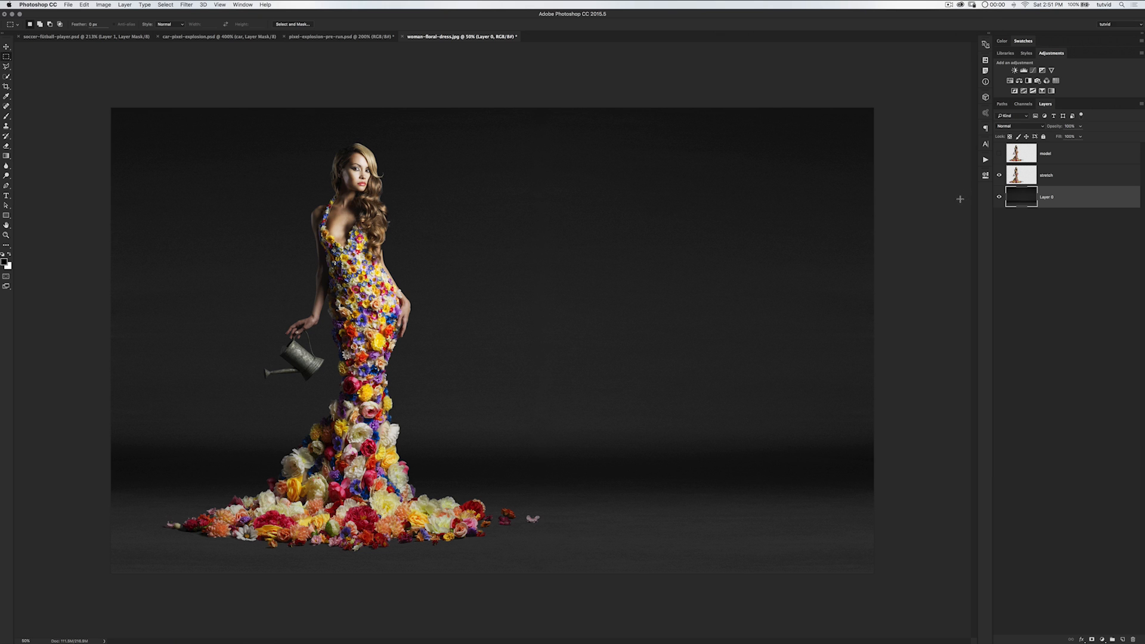
pyautogui.click(1016, 177)
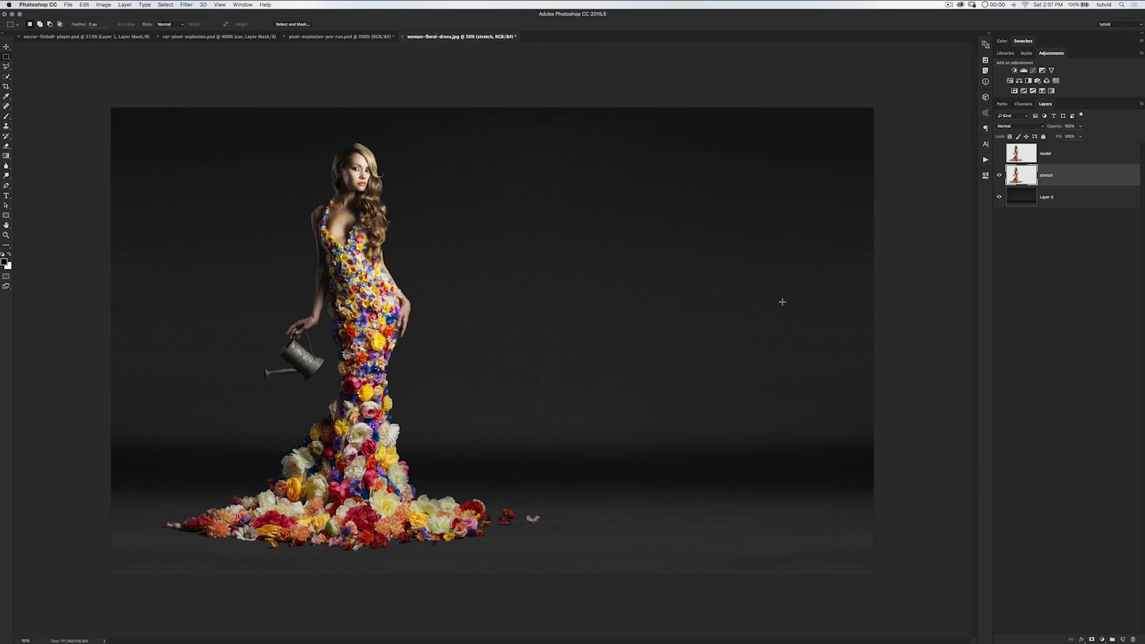
pyautogui.click(7, 127)
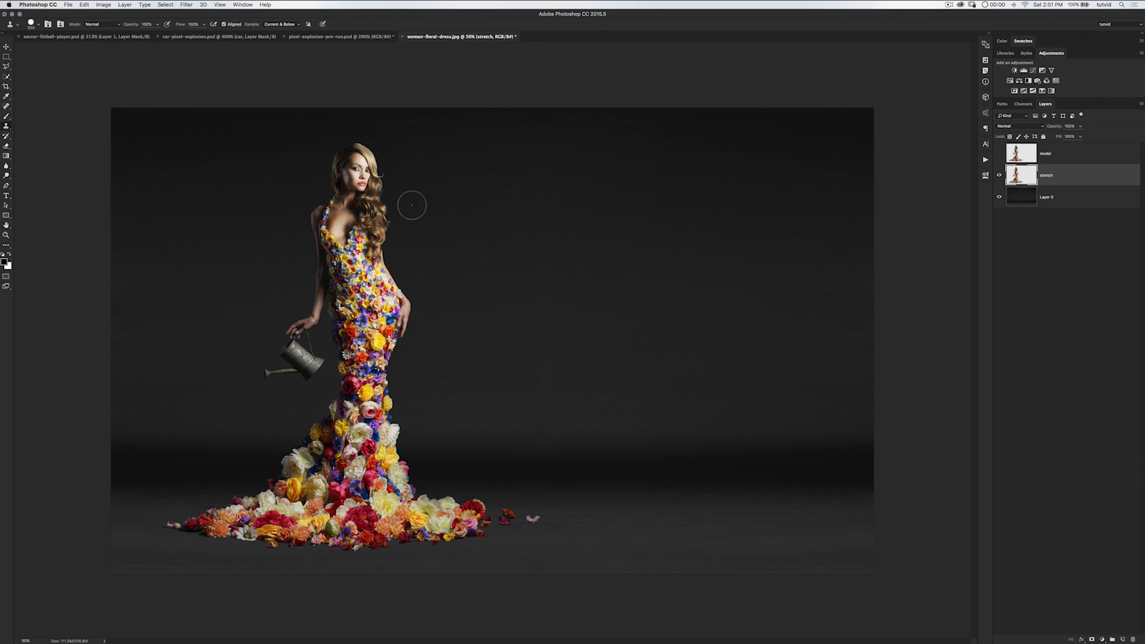
pyautogui.rightClick(441, 219)
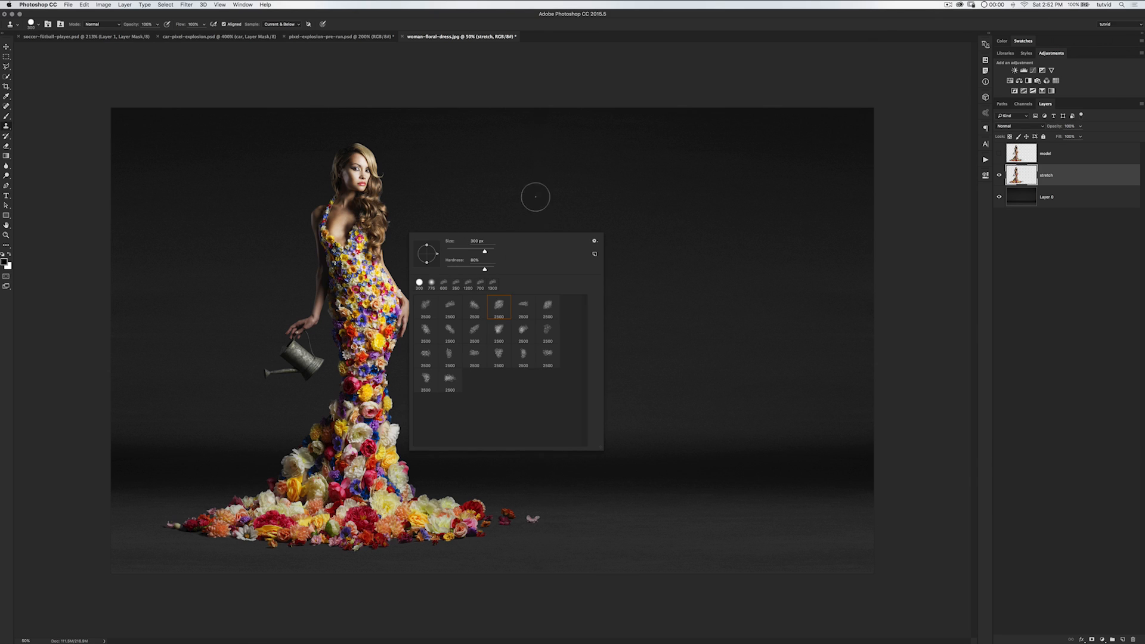
pyautogui.click(631, 71)
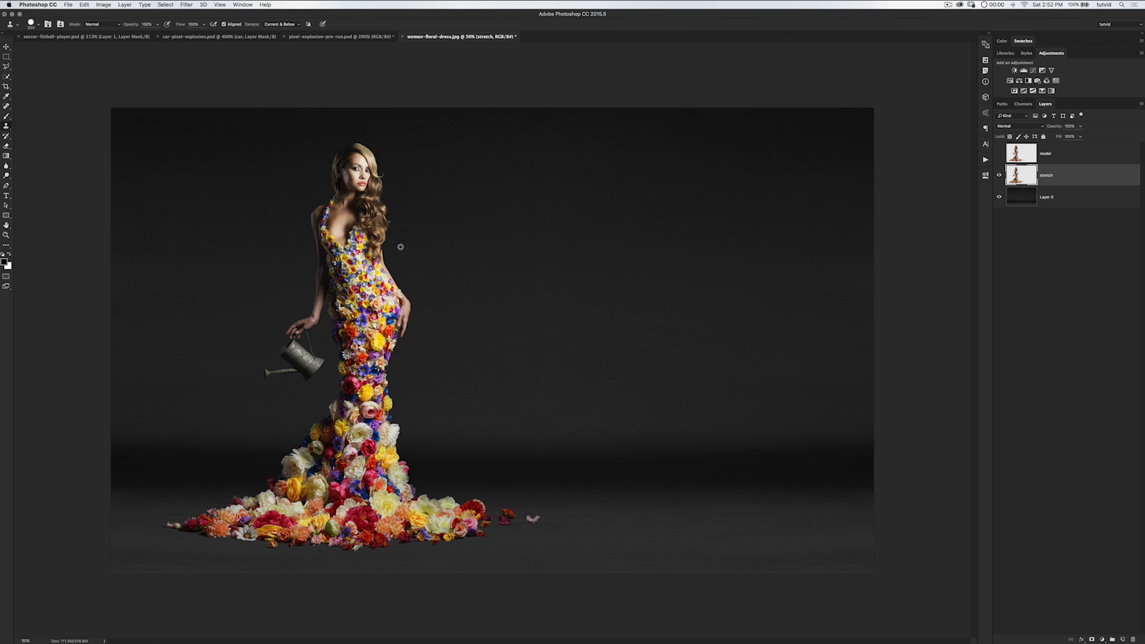
# - Clone small dress flowers outward from the bodice over the woman's bent arm and shoulder area, undoing a misplaced stroke
pyautogui.moveTo(388, 251)
pyautogui.mouseDown()
pyautogui.moveTo(386, 239)
pyautogui.moveTo(411, 280)
pyautogui.moveTo(432, 268)
pyautogui.moveTo(424, 236)
pyautogui.moveTo(428, 289)
pyautogui.mouseUp()
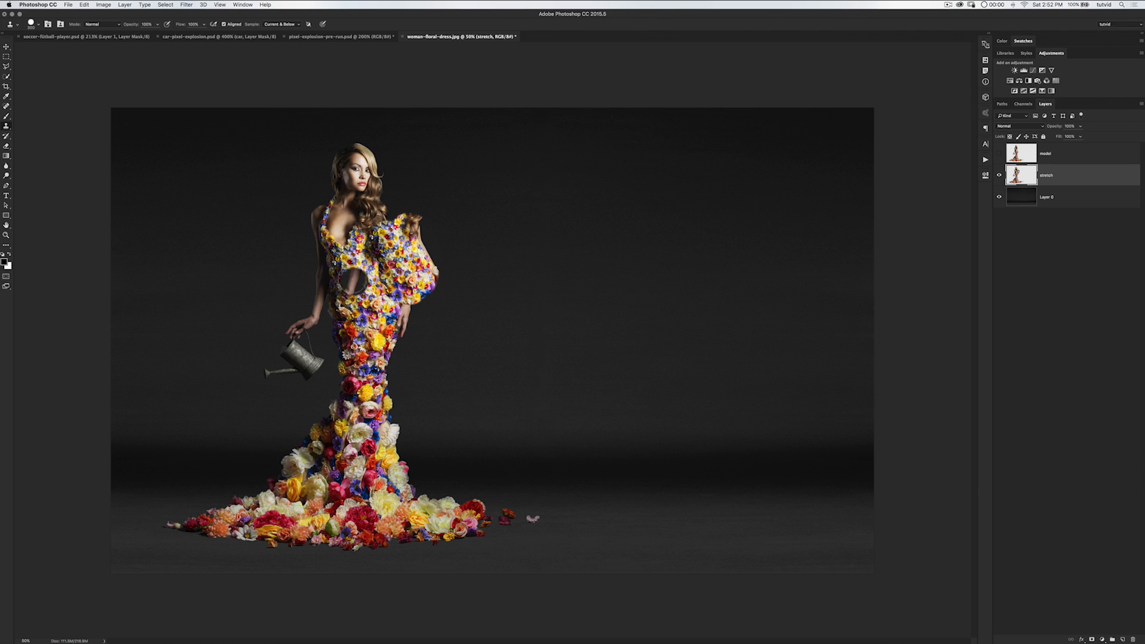
pyautogui.moveTo(380, 251)
pyautogui.mouseDown()
pyautogui.moveTo(373, 238)
pyautogui.moveTo(393, 288)
pyautogui.mouseUp()
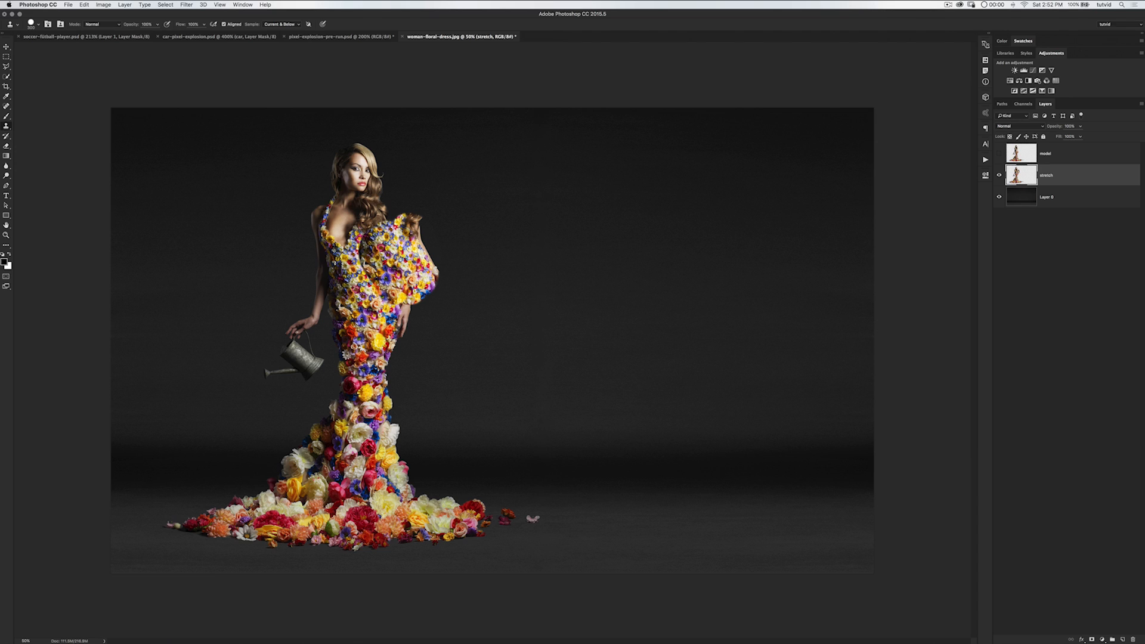
pyautogui.moveTo(436, 237)
pyautogui.mouseDown()
pyautogui.moveTo(426, 244)
pyautogui.moveTo(442, 262)
pyautogui.moveTo(437, 281)
pyautogui.mouseUp()
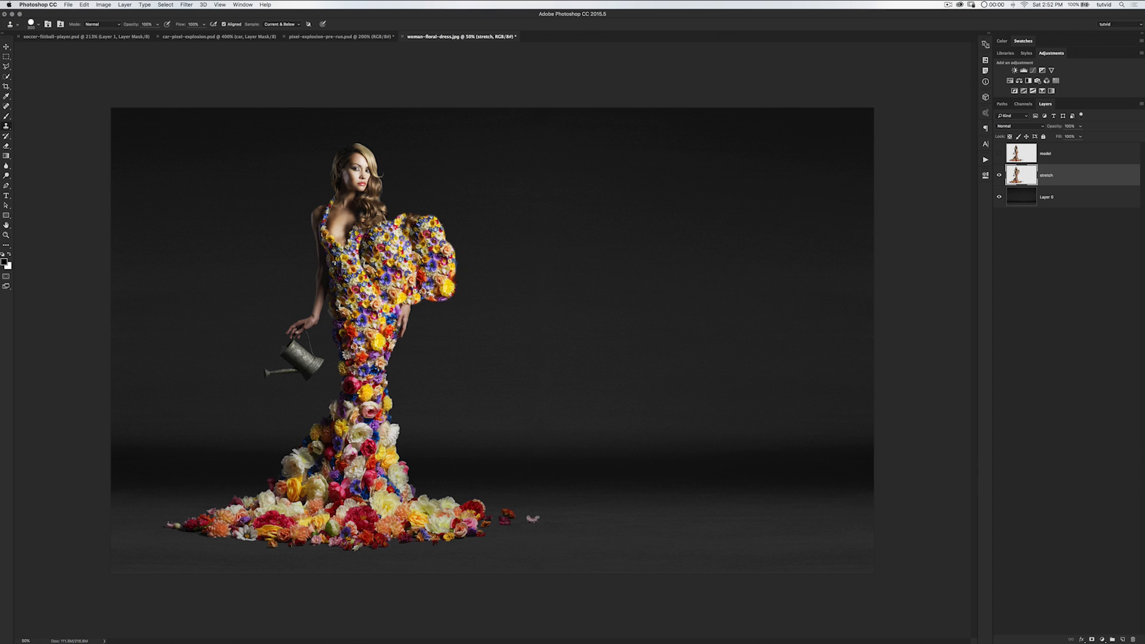
pyautogui.press('super+z')
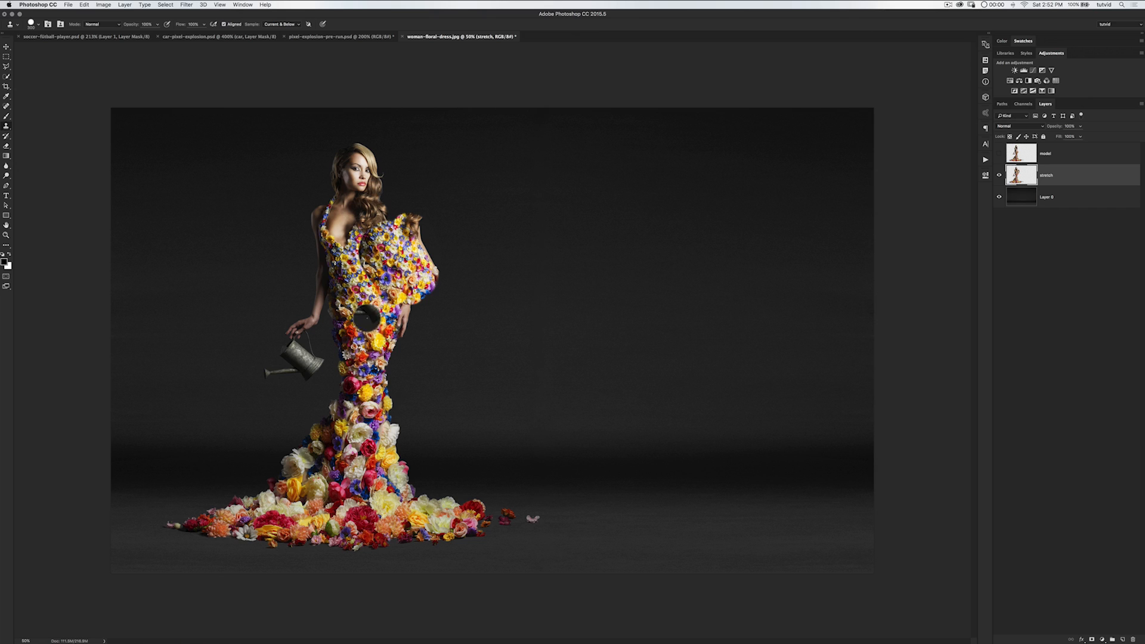
pyautogui.moveTo(426, 285)
pyautogui.mouseDown()
pyautogui.moveTo(454, 289)
pyautogui.moveTo(427, 206)
pyautogui.mouseUp()
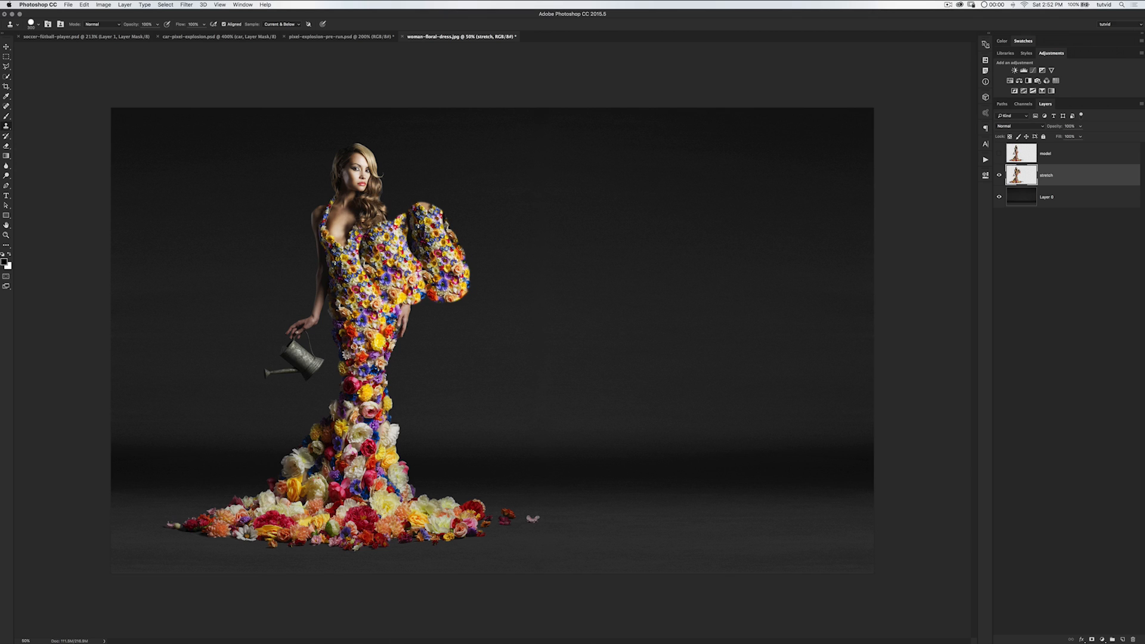
pyautogui.keyDown('alt'); pyautogui.click(361, 309); pyautogui.keyUp('alt')
pyautogui.moveTo(410, 244)
pyautogui.mouseDown()
pyautogui.moveTo(424, 258)
pyautogui.moveTo(413, 218)
pyautogui.mouseUp()
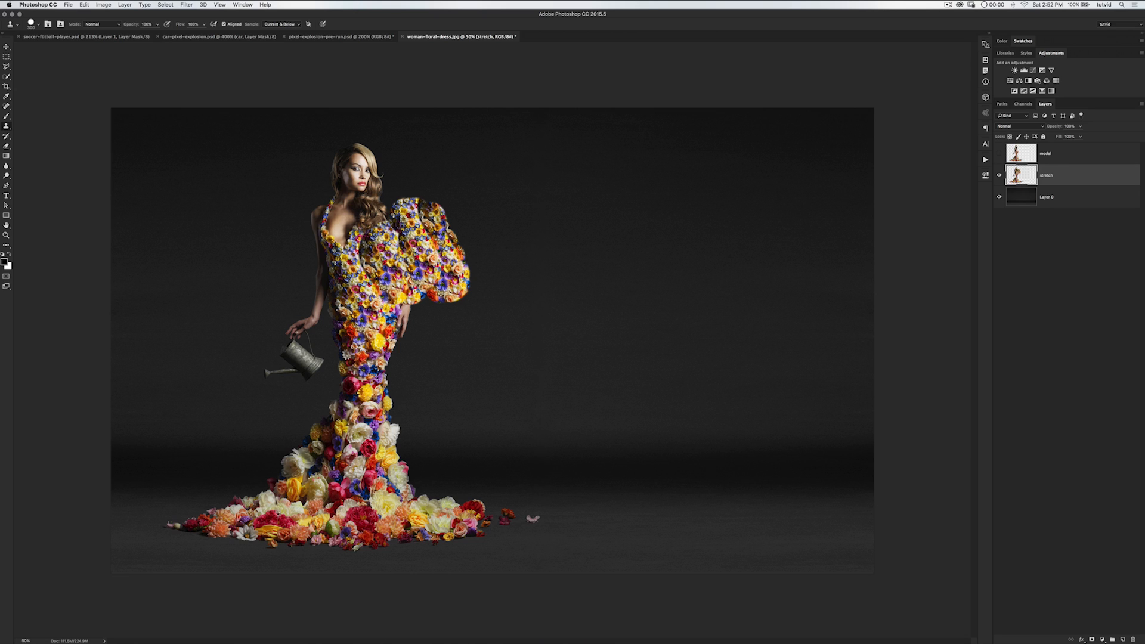
# - Clone larger flowers from the skirt and train into the empty space above the train on the stretch layer
pyautogui.moveTo(426, 495)
pyautogui.mouseDown()
pyautogui.moveTo(533, 497)
pyautogui.moveTo(540, 488)
pyautogui.moveTo(423, 464)
pyautogui.moveTo(531, 461)
pyautogui.mouseUp()
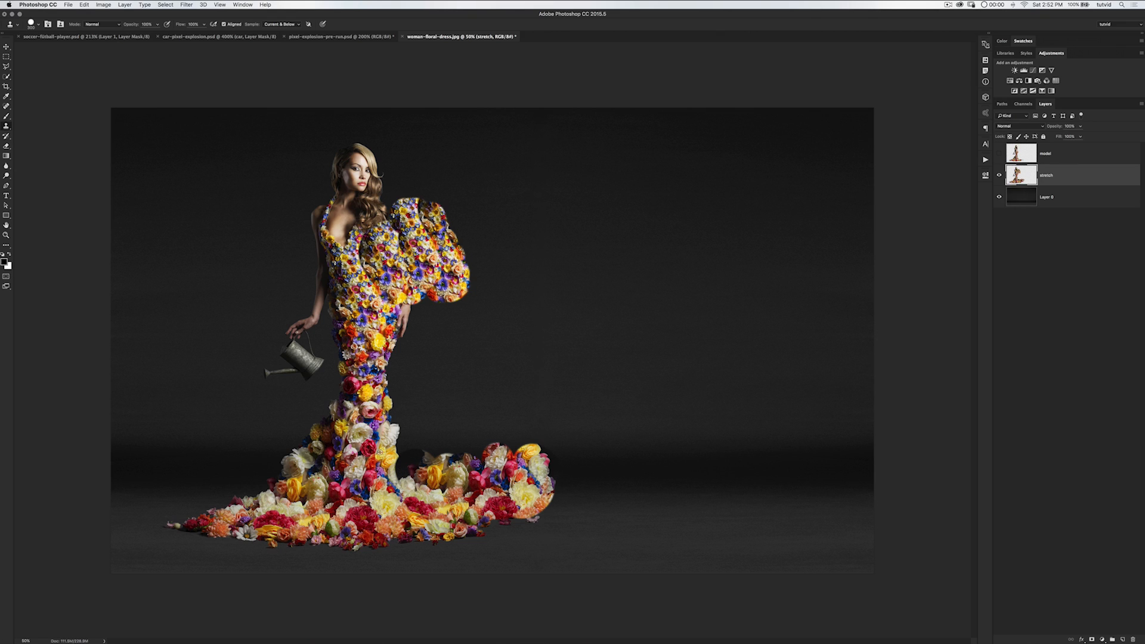
pyautogui.moveTo(417, 456)
pyautogui.mouseDown()
pyautogui.moveTo(403, 467)
pyautogui.moveTo(416, 444)
pyautogui.moveTo(456, 456)
pyautogui.moveTo(471, 436)
pyautogui.moveTo(445, 421)
pyautogui.mouseUp()
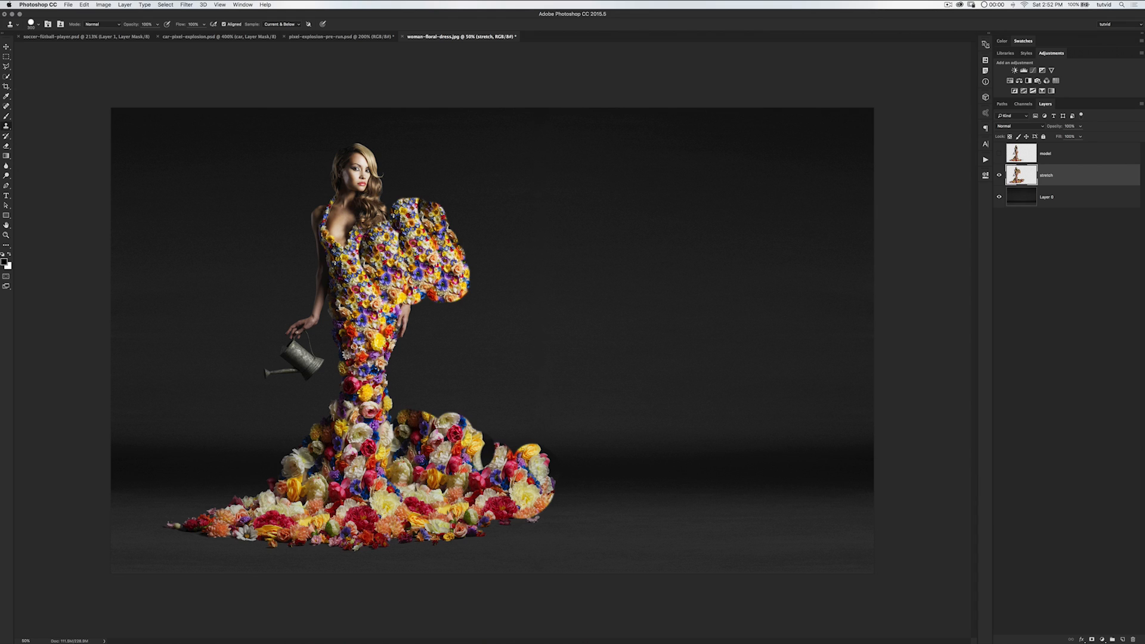
pyautogui.moveTo(502, 426)
pyautogui.mouseDown()
pyautogui.moveTo(397, 403)
pyautogui.moveTo(410, 365)
pyautogui.moveTo(508, 424)
pyautogui.mouseUp()
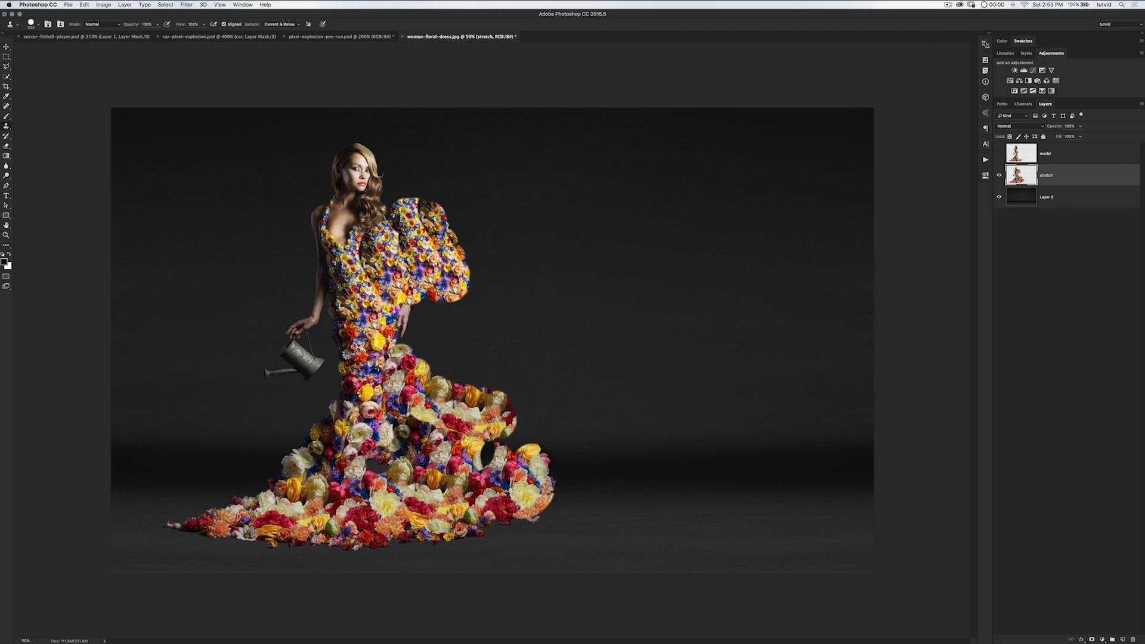
pyautogui.click(373, 470)
pyautogui.press('super+z')
pyautogui.press('super+z')
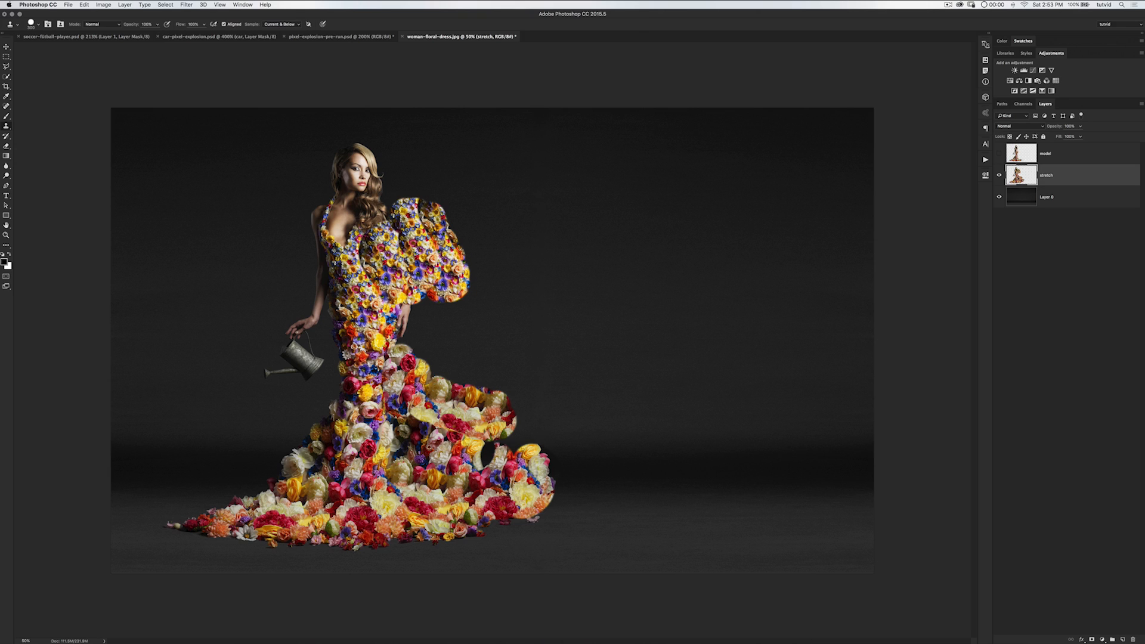
# - Clone flowers across a wide area on both sides of the woman on the stretch layer, undoing the last change
pyautogui.moveTo(512, 438)
pyautogui.mouseDown()
pyautogui.moveTo(528, 429)
pyautogui.moveTo(566, 474)
pyautogui.moveTo(546, 418)
pyautogui.moveTo(477, 388)
pyautogui.moveTo(453, 292)
pyautogui.moveTo(594, 507)
pyautogui.moveTo(519, 471)
pyautogui.moveTo(609, 310)
pyautogui.moveTo(737, 363)
pyautogui.moveTo(754, 477)
pyautogui.moveTo(635, 528)
pyautogui.mouseUp()
pyautogui.moveTo(170, 498)
pyautogui.mouseDown()
pyautogui.moveTo(268, 334)
pyautogui.moveTo(287, 251)
pyautogui.mouseUp()
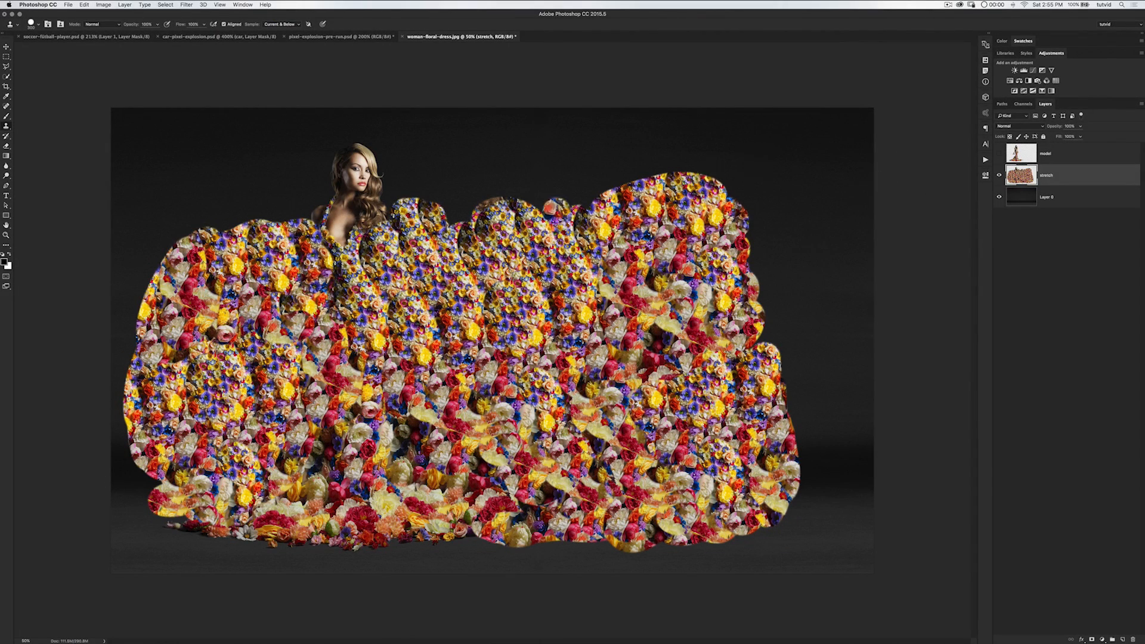
pyautogui.press('v')
pyautogui.moveTo(239, 47); pyautogui.dragTo(232, 38)
pyautogui.press('super+z')
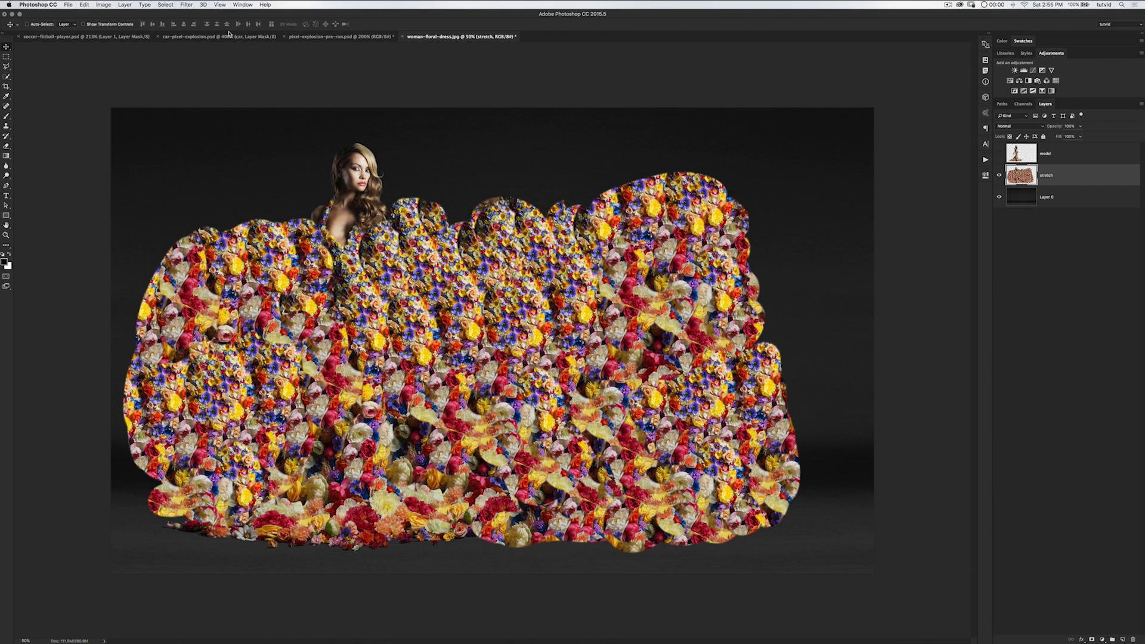
# - Switch to the car-pixel-explosion.psd document at 100% and examine the masks of its three car layers
pyautogui.click(229, 36)
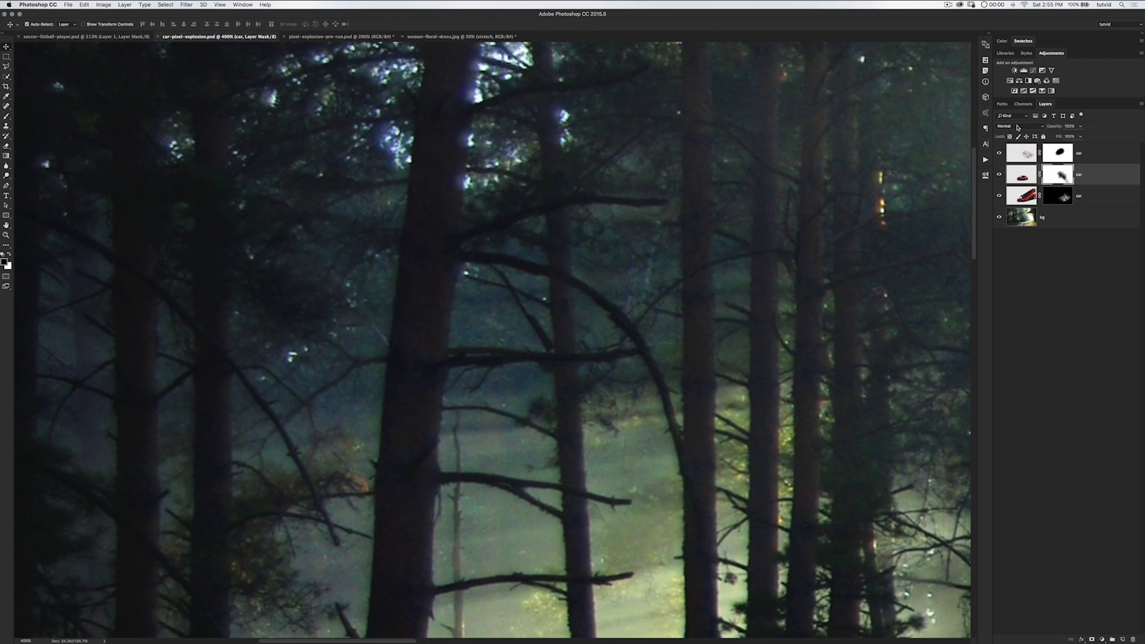
pyautogui.press('super+1')
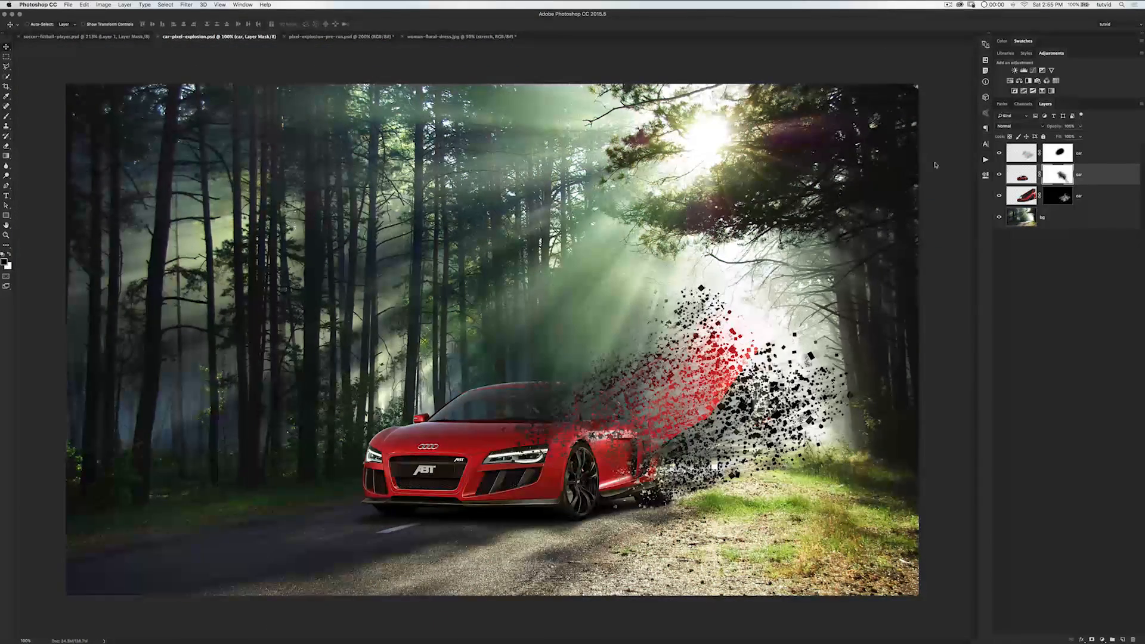
pyautogui.click(1063, 154)
pyautogui.click(1060, 177)
pyautogui.click(1062, 197)
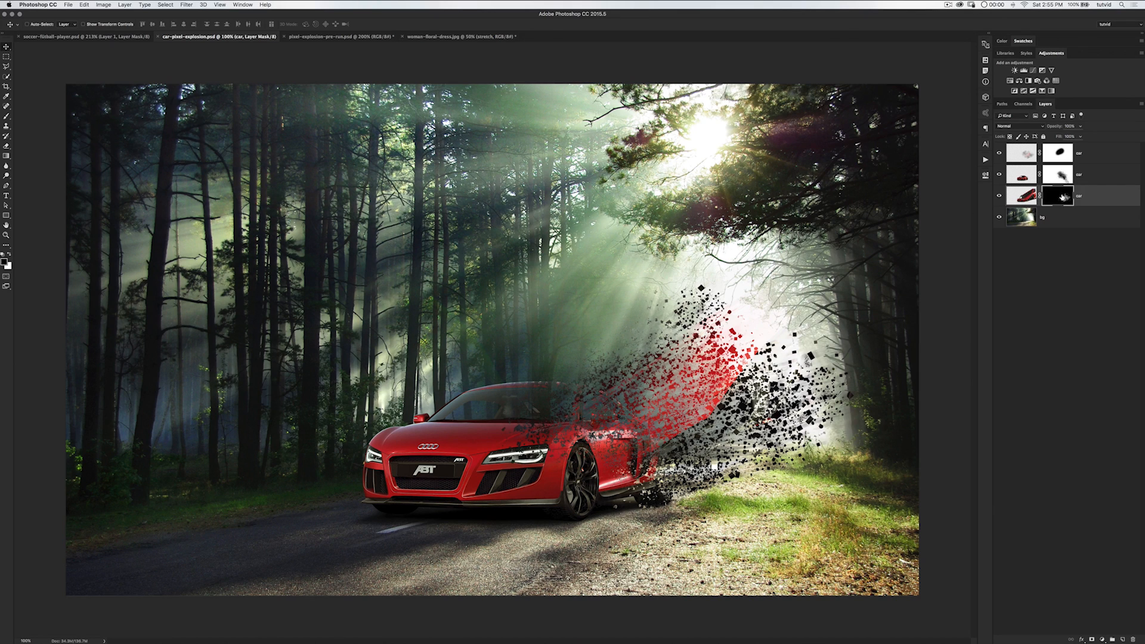
# - Disable the masks of all three car layers and hide the upper two to examine the stretched car layer
pyautogui.keyDown('shift'); pyautogui.click(1059, 195); pyautogui.keyUp('shift')
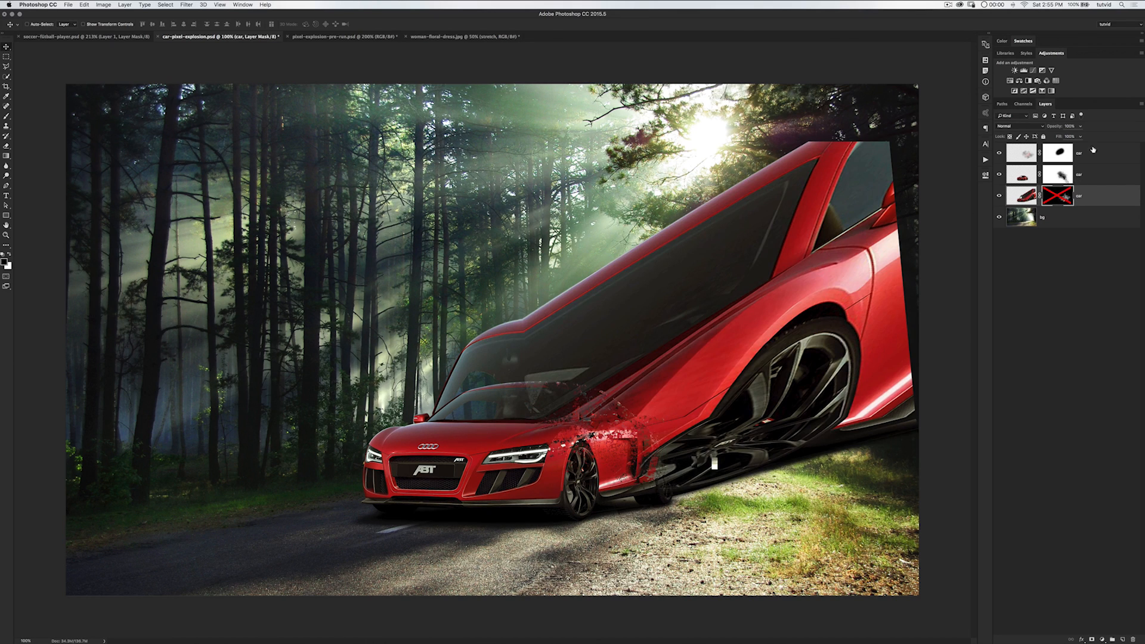
pyautogui.keyDown('shift'); pyautogui.click(1068, 176); pyautogui.keyUp('shift')
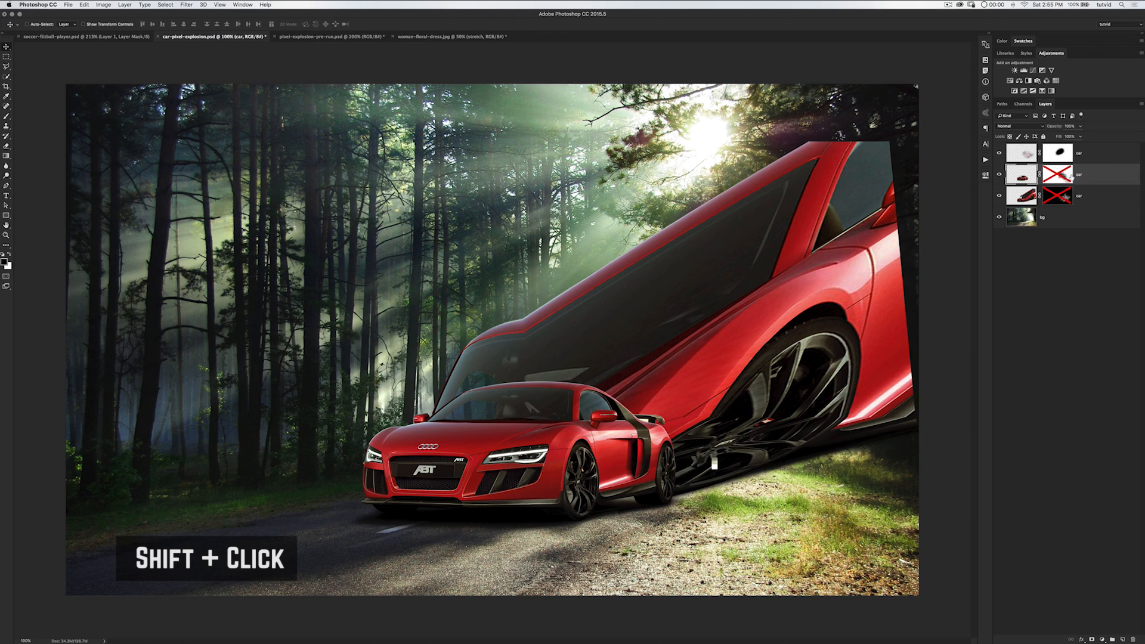
pyautogui.rightClick(1063, 159)
pyautogui.click(1078, 157)
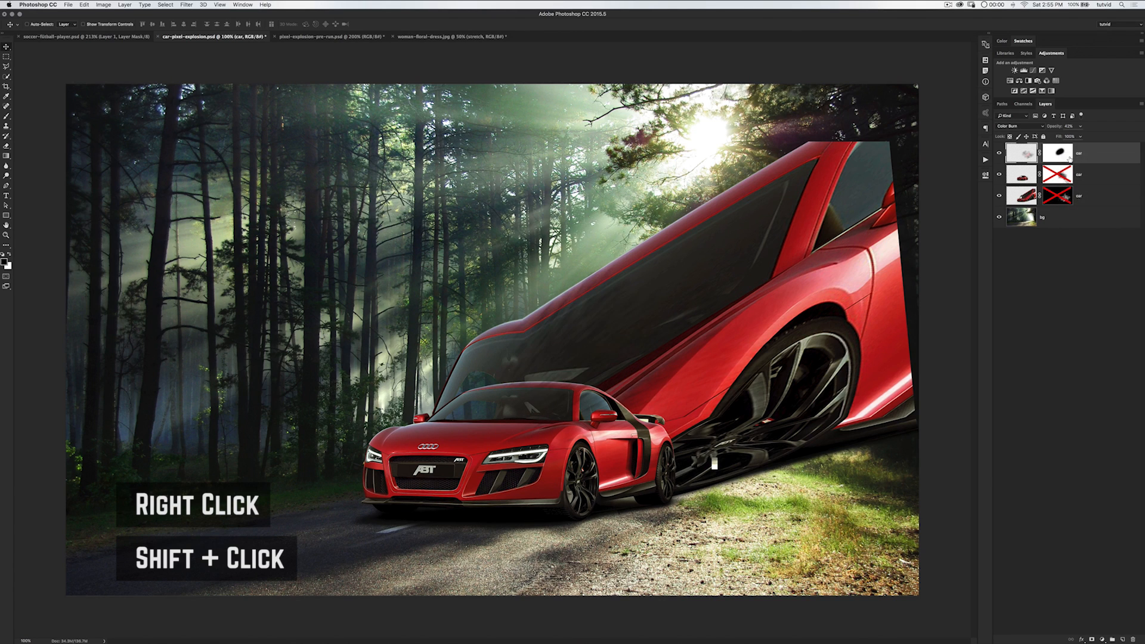
pyautogui.click(999, 152)
pyautogui.click(999, 174)
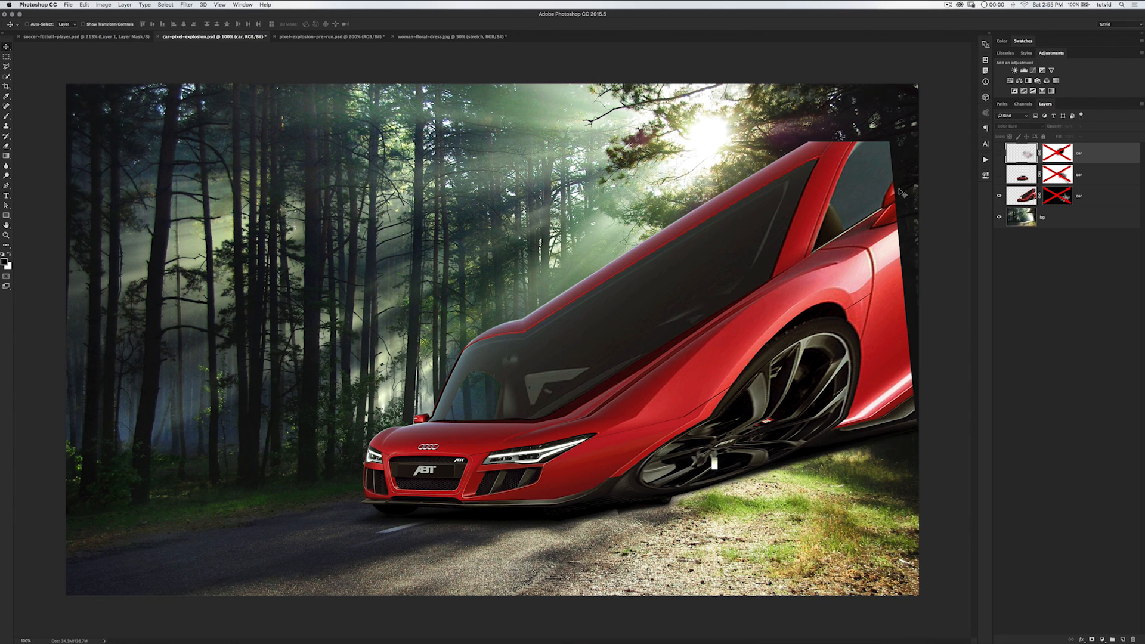
# - Re-enable the masks of the three car layers and show the upper two car layers again
pyautogui.rightClick(1063, 195)
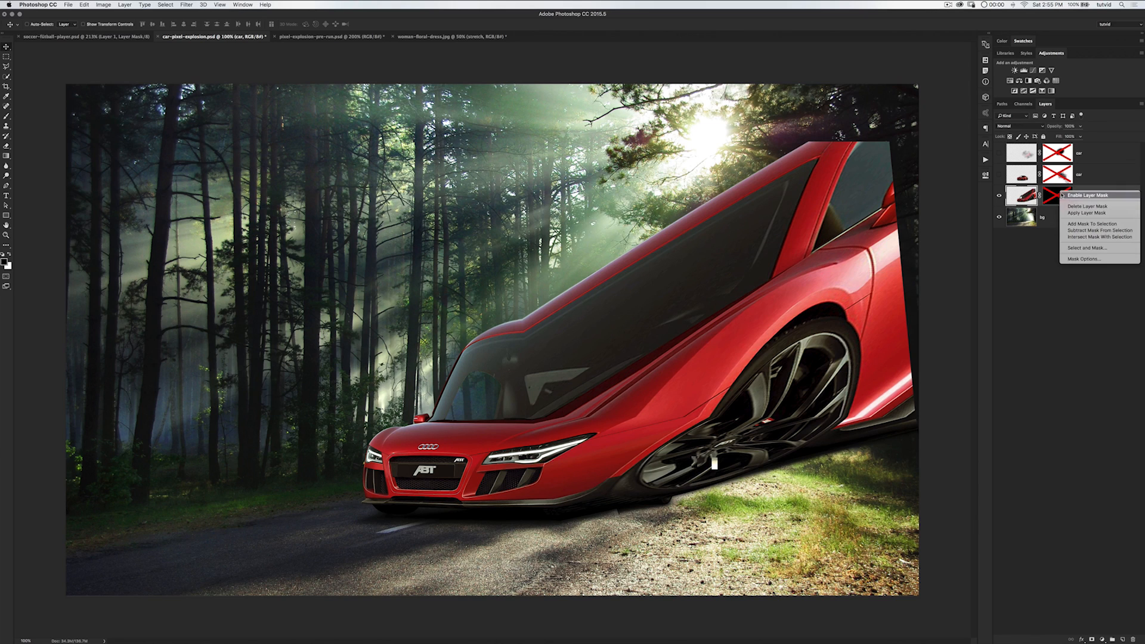
pyautogui.click(1073, 196)
pyautogui.rightClick(1063, 174)
pyautogui.click(1075, 178)
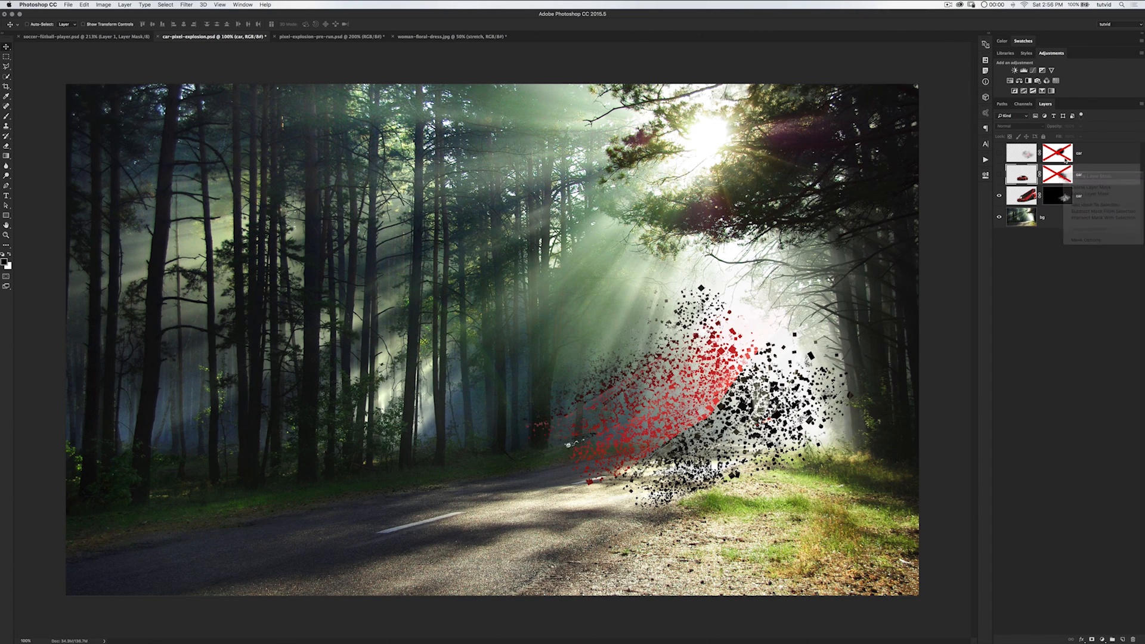
pyautogui.rightClick(1060, 154)
pyautogui.click(1072, 158)
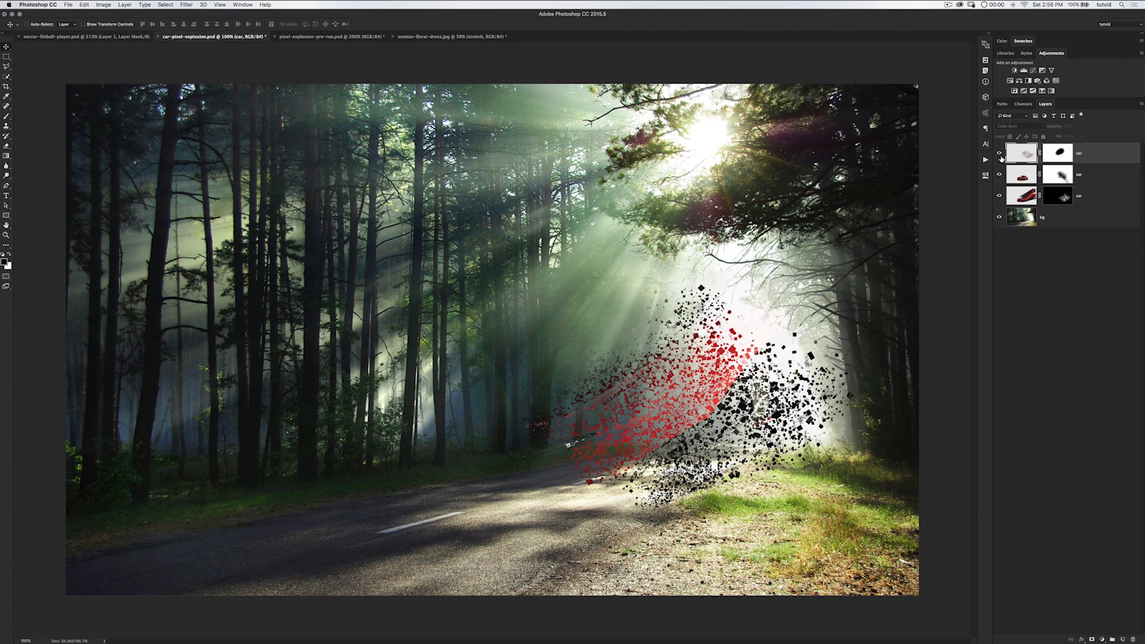
pyautogui.click(1000, 155)
# - Switch to the soccer player document at 33.3% and disable the mask of the stretched player layer above the background
pyautogui.click(99, 38)
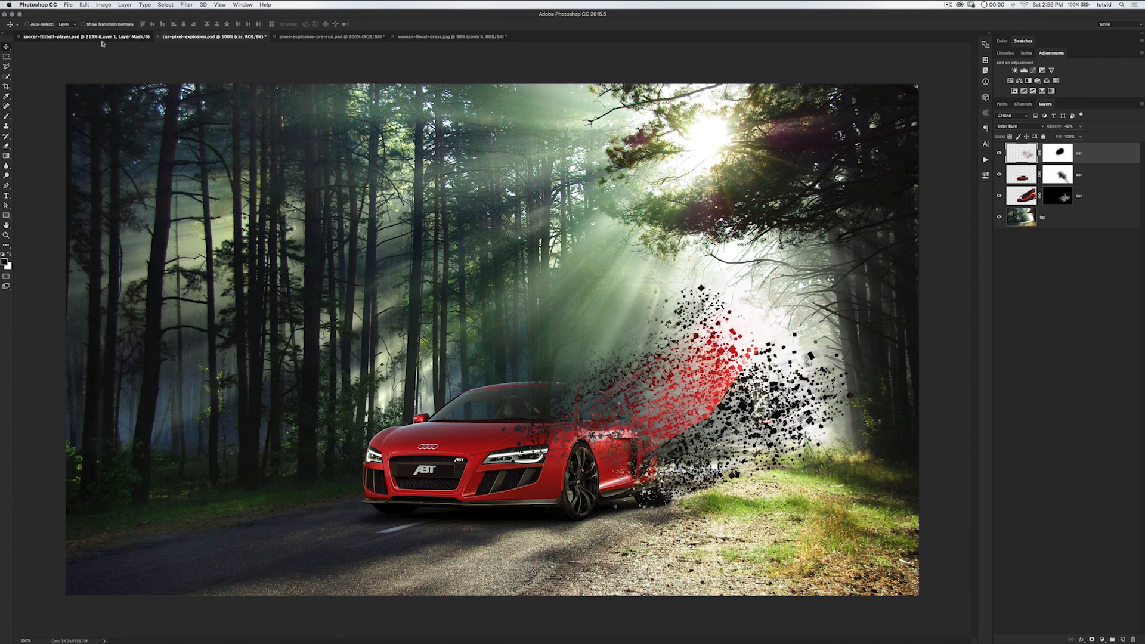
pyautogui.press('super+minus')
pyautogui.press('super+minus')
pyautogui.press('super+minus')
pyautogui.press('super+minus')
pyautogui.press('super+minus')
pyautogui.press('super+minus')
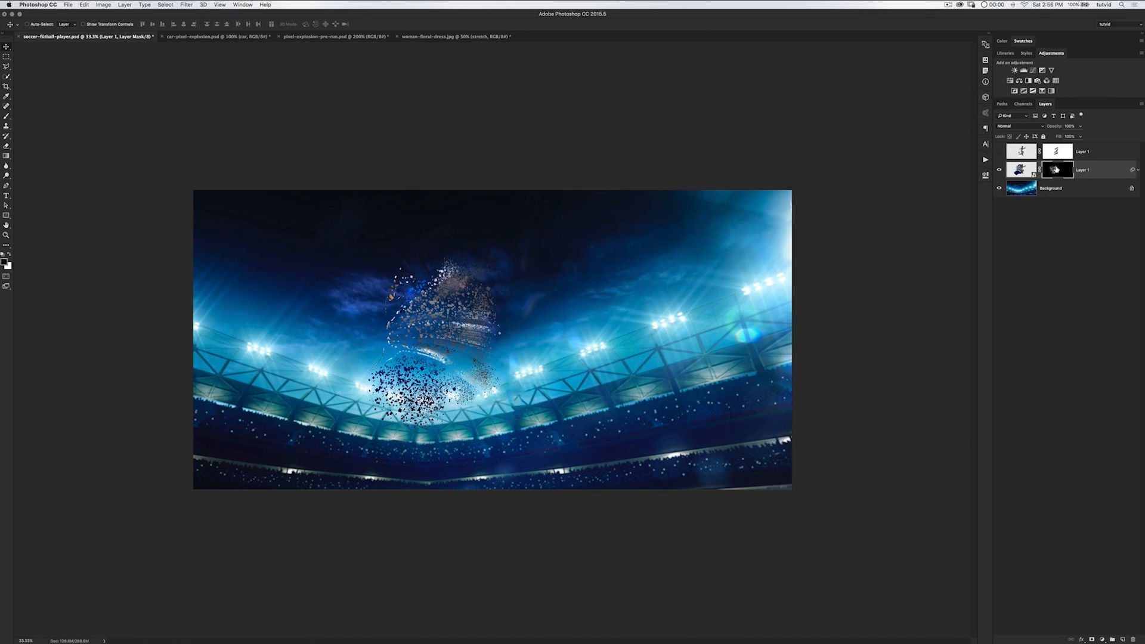
pyautogui.rightClick(1055, 168)
pyautogui.click(1064, 171)
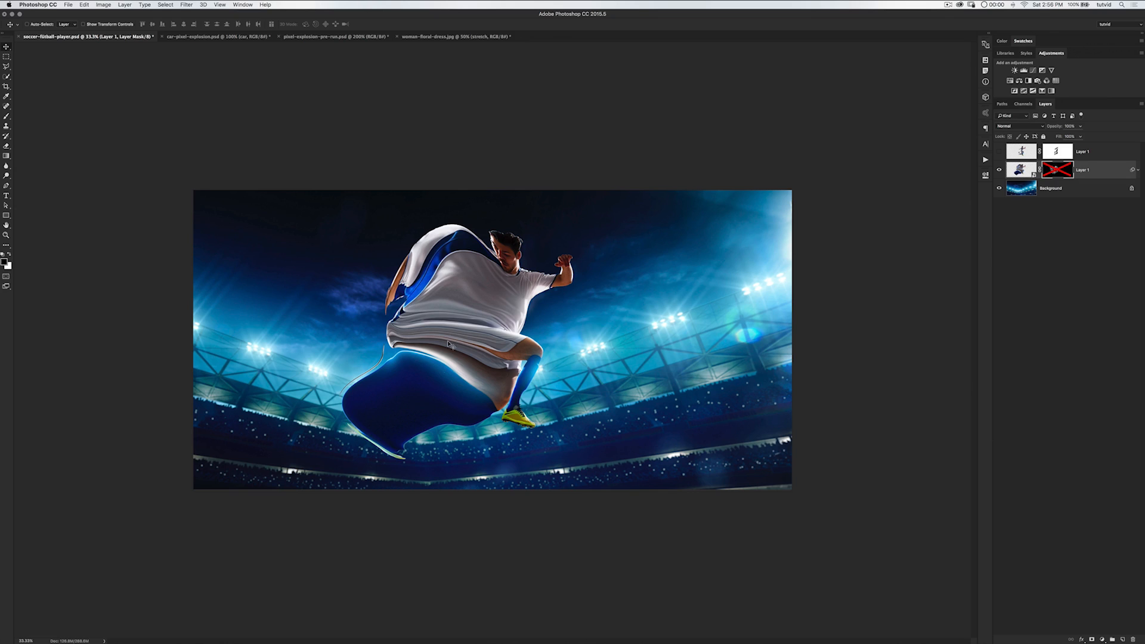
# - Show the original soccer player layer and re-enable the mask on the stretched player layer
pyautogui.click(1000, 152)
pyautogui.rightClick(1058, 171)
pyautogui.click(1073, 173)
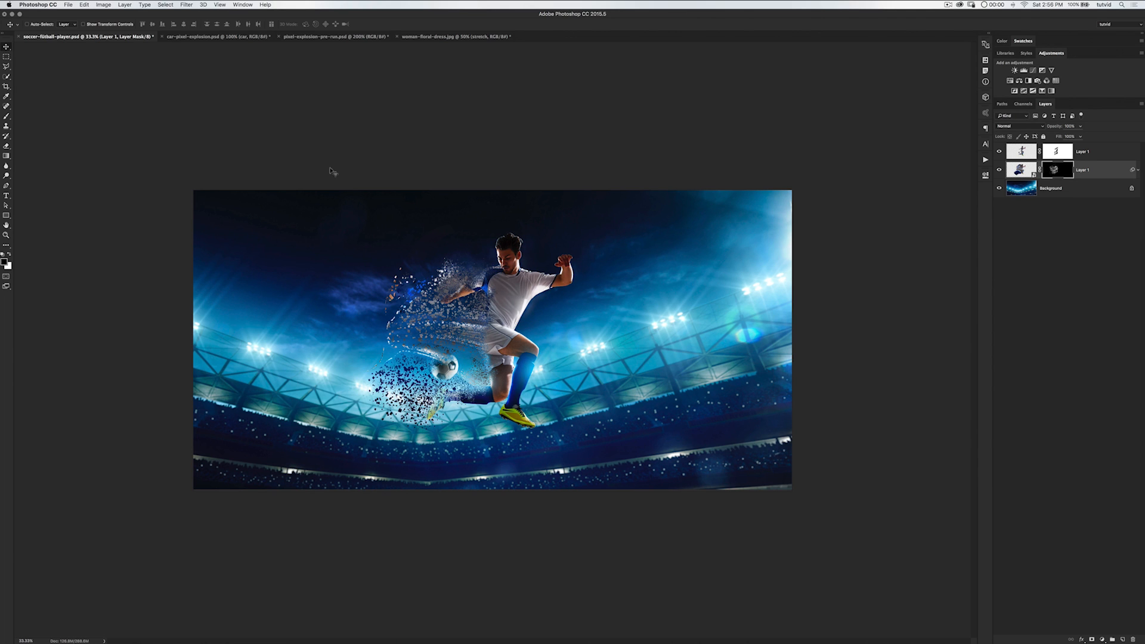
# - In woman-floral-dress.jpg, add a hide-all mask to the stretch layer and show the model layer with a white layer mask
pyautogui.click(216, 36)
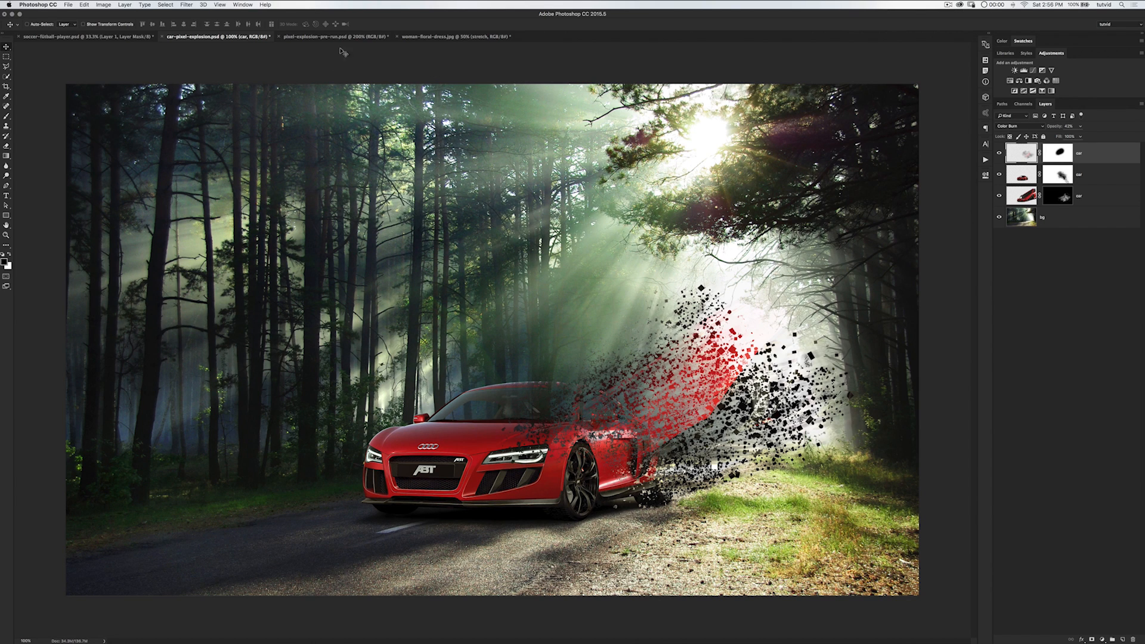
pyautogui.click(448, 36)
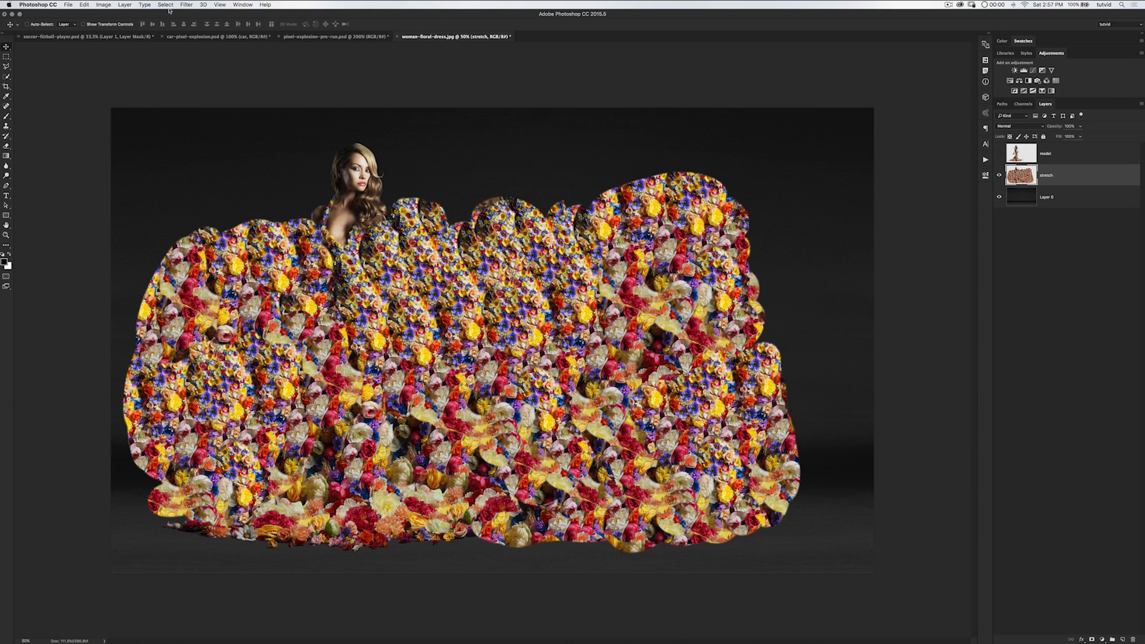
pyautogui.click(125, 5)
pyautogui.moveTo(173, 119)
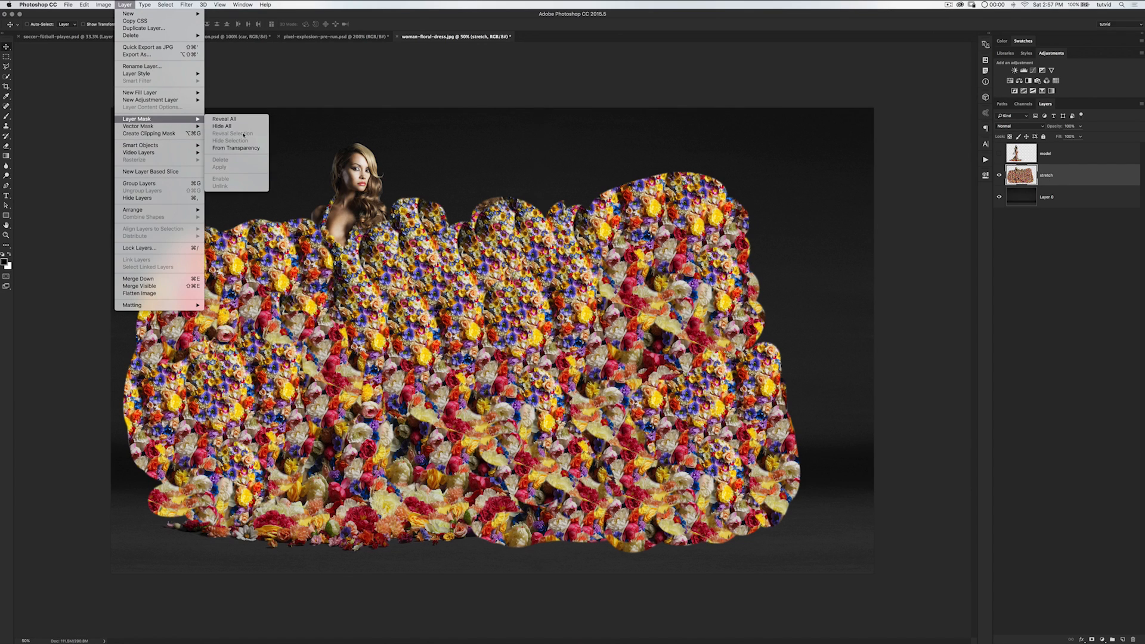
pyautogui.click(221, 126)
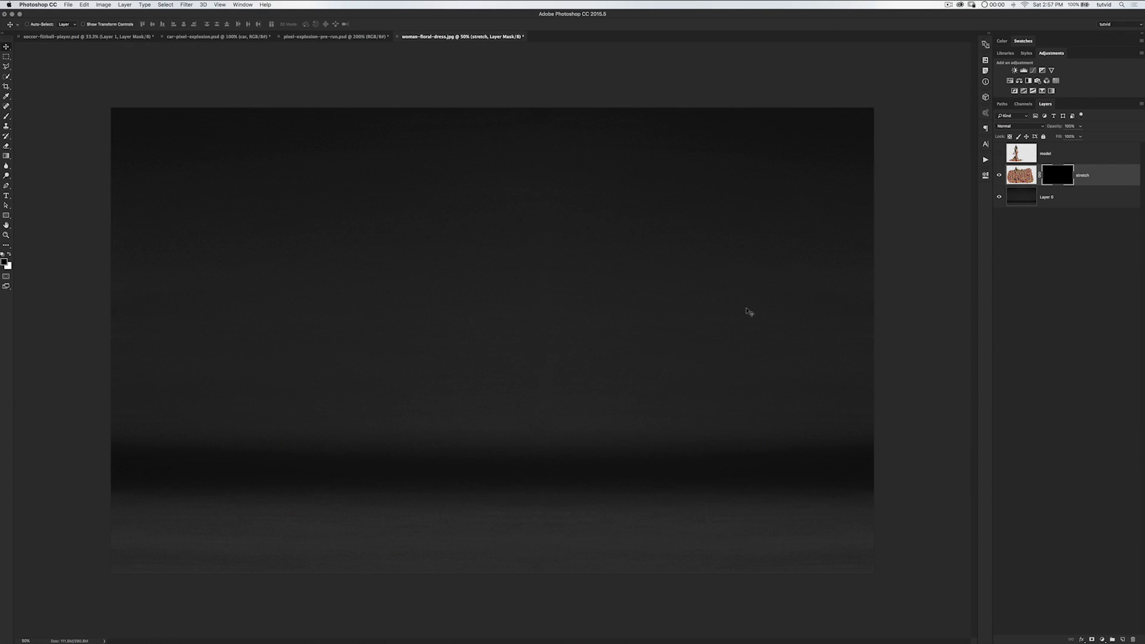
pyautogui.click(999, 153)
pyautogui.click(1058, 155)
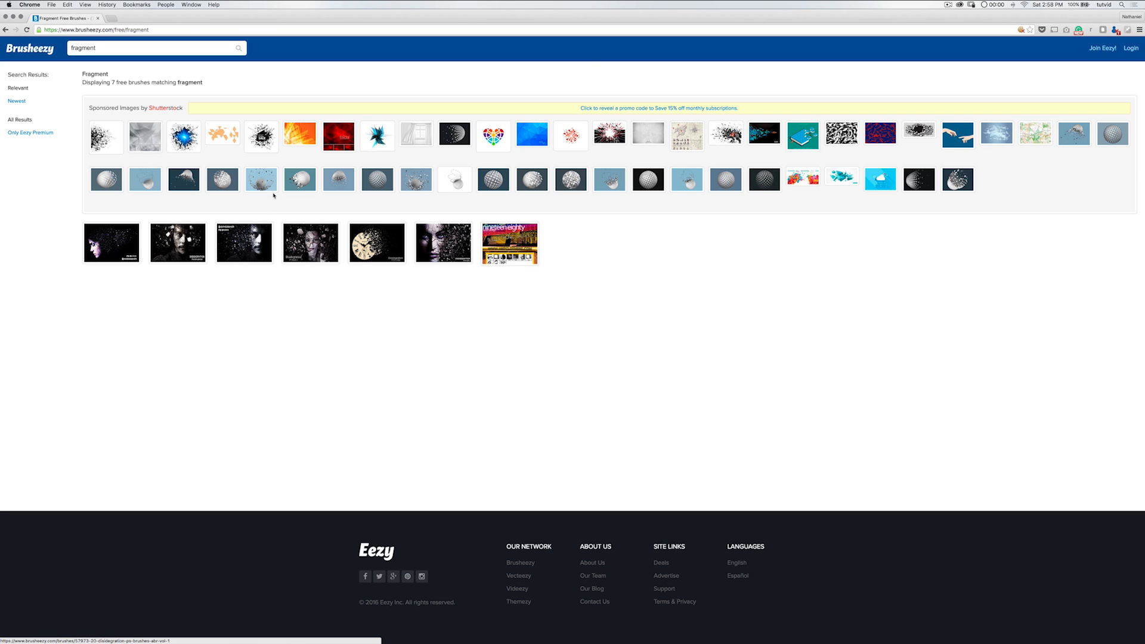
# - View the 20 Disidegration PS Brushes vol.1 and vol.2 pages from the fragment search results on Brusheezy in Chrome
pyautogui.click(247, 248)
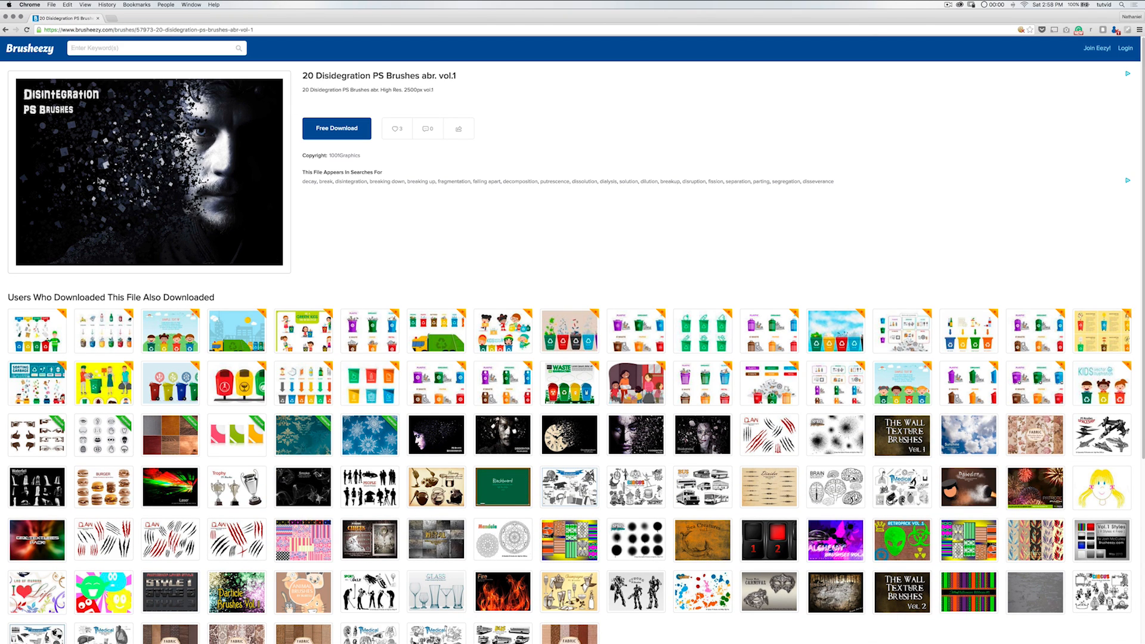
pyautogui.rightClick(5, 29)
pyautogui.click(7, 30)
pyautogui.rightClick(6, 29)
pyautogui.click(60, 40)
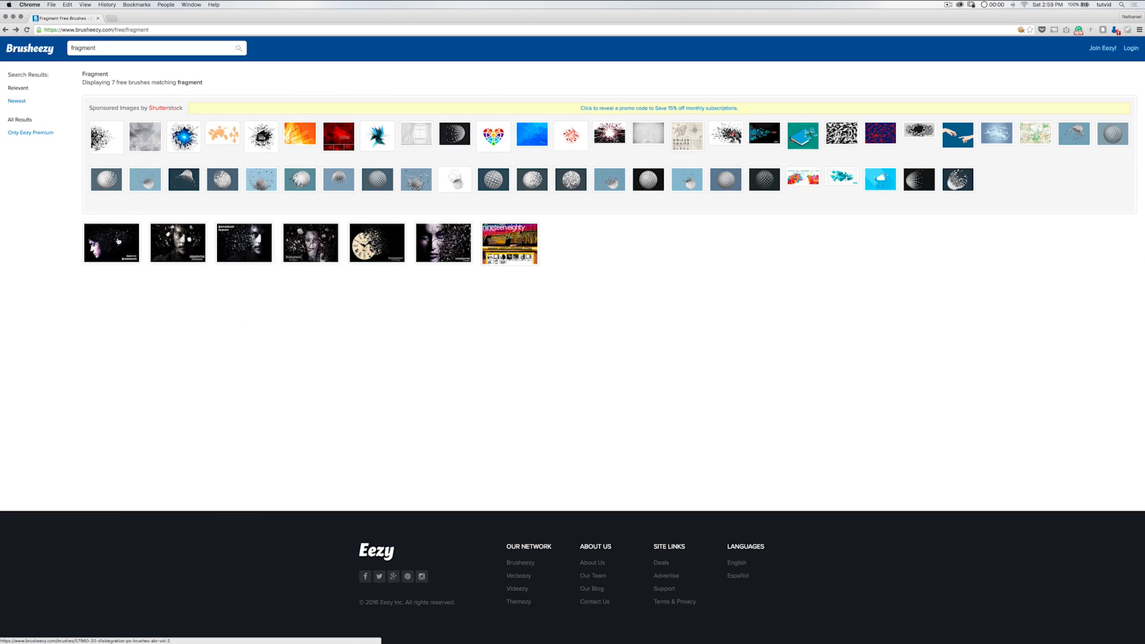
pyautogui.click(119, 241)
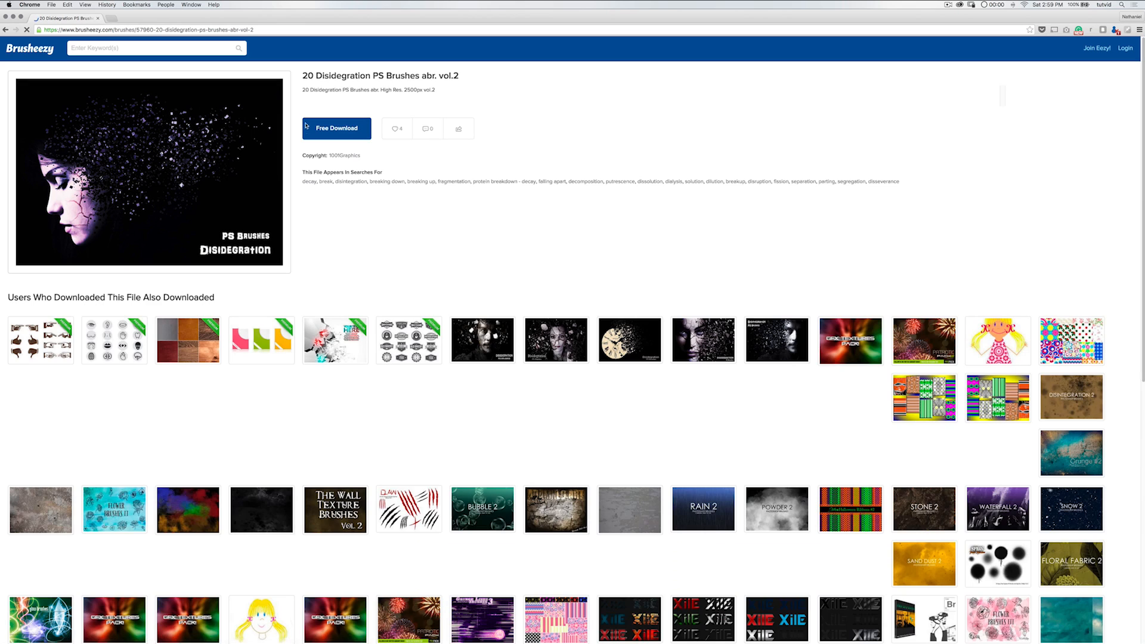
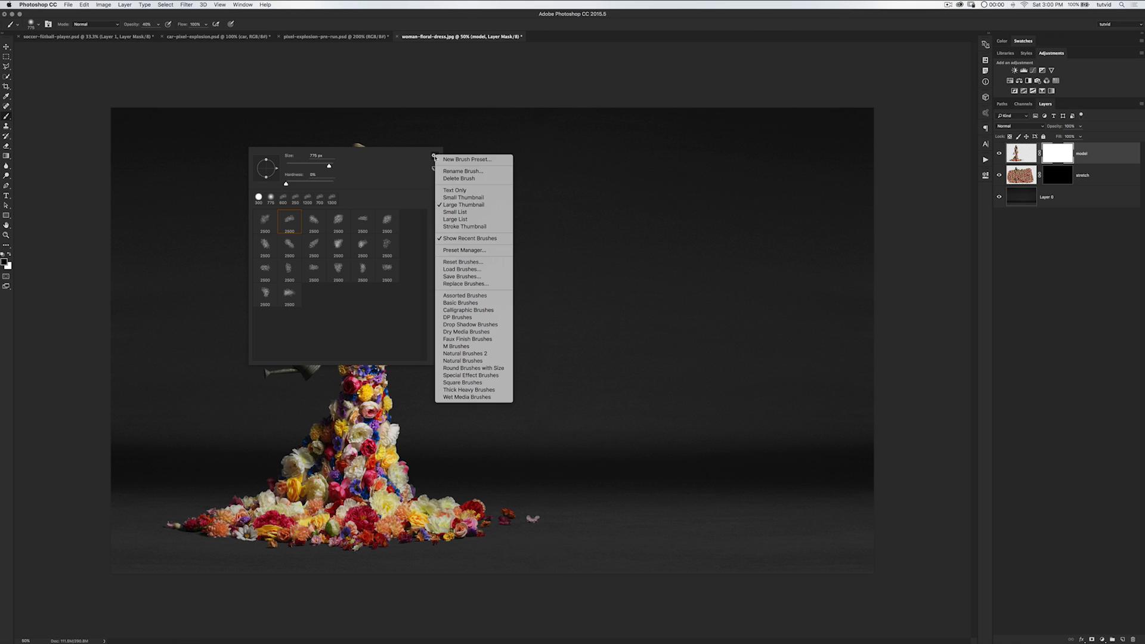
# - Browse the Brushes folder for the 20 Disidegration Brushes files through Replace Brushes, and close it without loading any
pyautogui.click(454, 284)
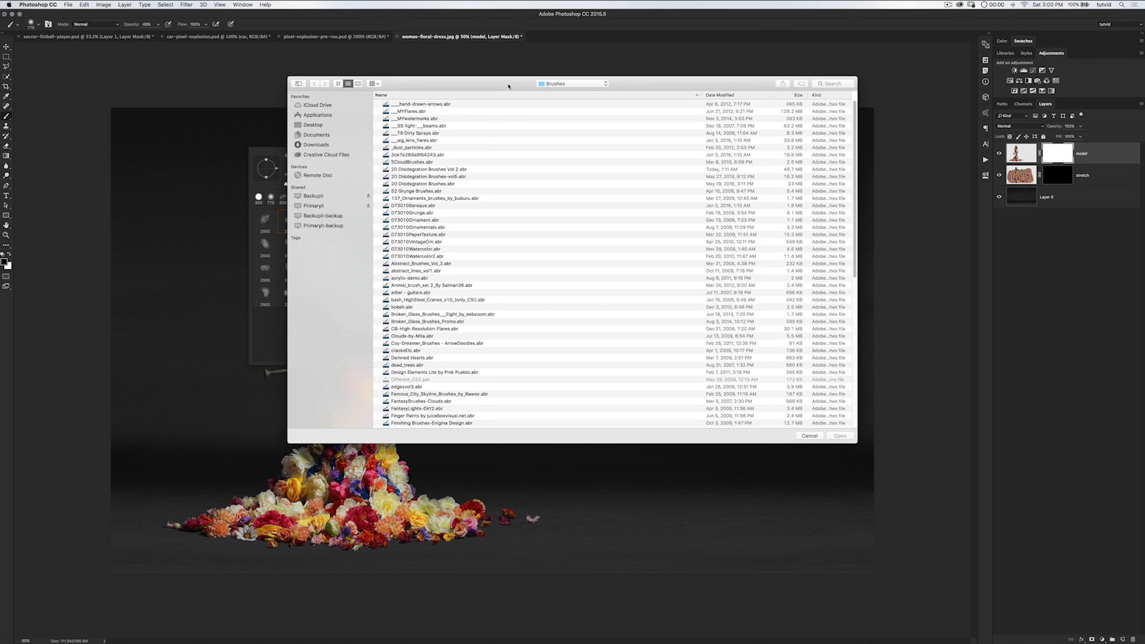
pyautogui.moveTo(509, 85); pyautogui.dragTo(540, 89)
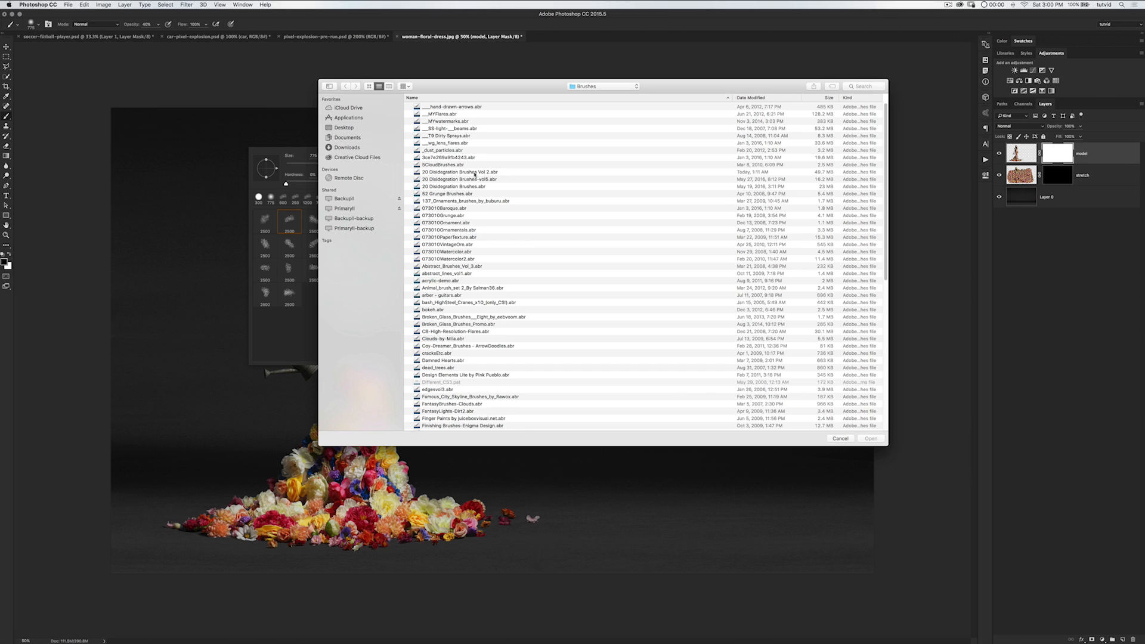
pyautogui.press('Escape')
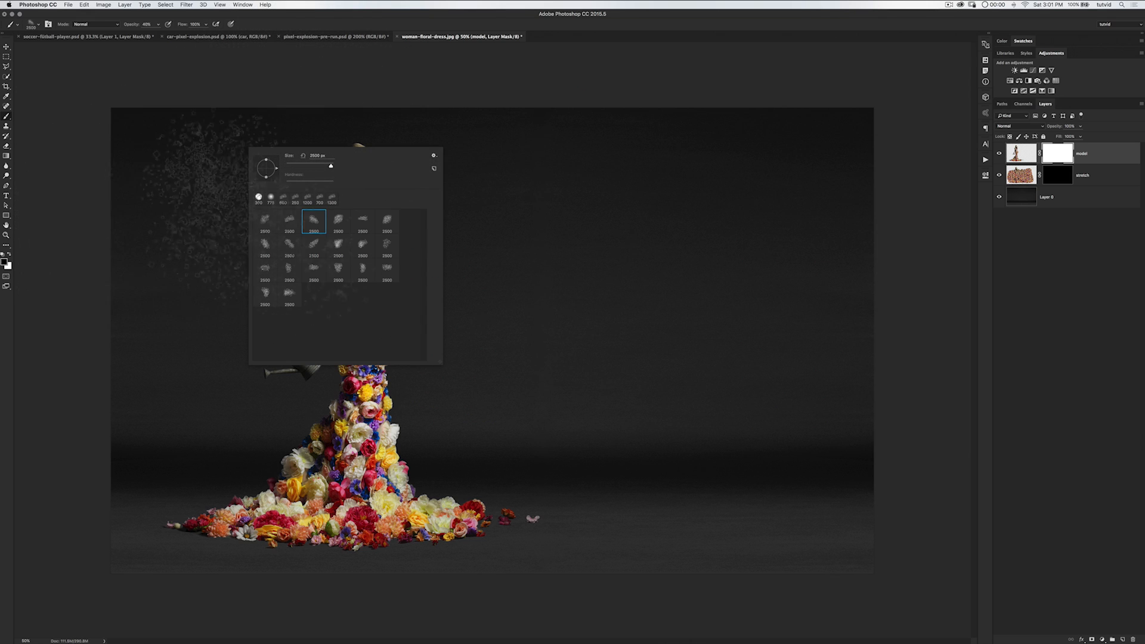
# - Try painting on the model layer's mask over the woman's torso with a 2500 px disintegration brush, and undo the strokes
pyautogui.click(1058, 154)
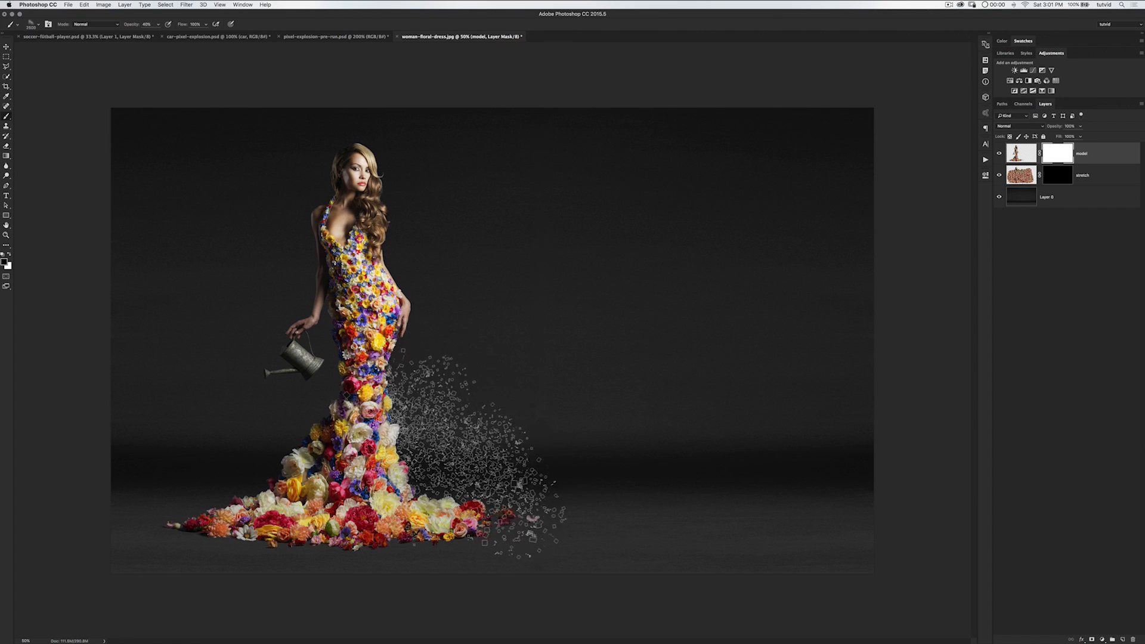
pyautogui.moveTo(405, 292)
pyautogui.mouseDown()
pyautogui.moveTo(385, 301)
pyautogui.moveTo(391, 256)
pyautogui.moveTo(390, 396)
pyautogui.mouseUp()
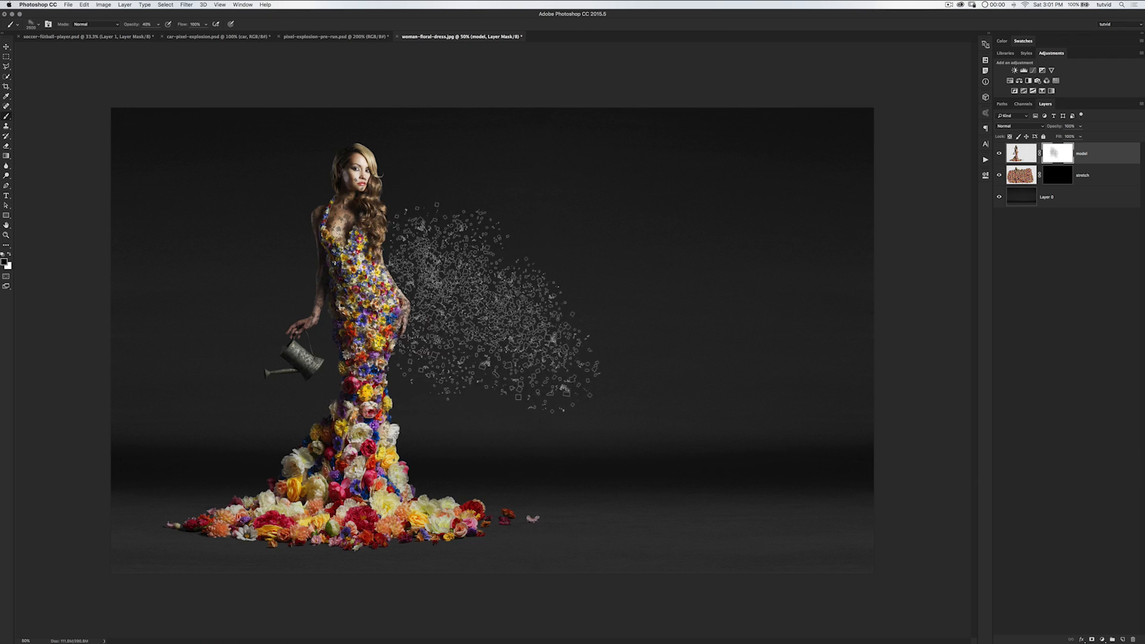
pyautogui.press('super+alt+z')
pyautogui.press('super+alt+z')
pyautogui.press('super+alt+z')
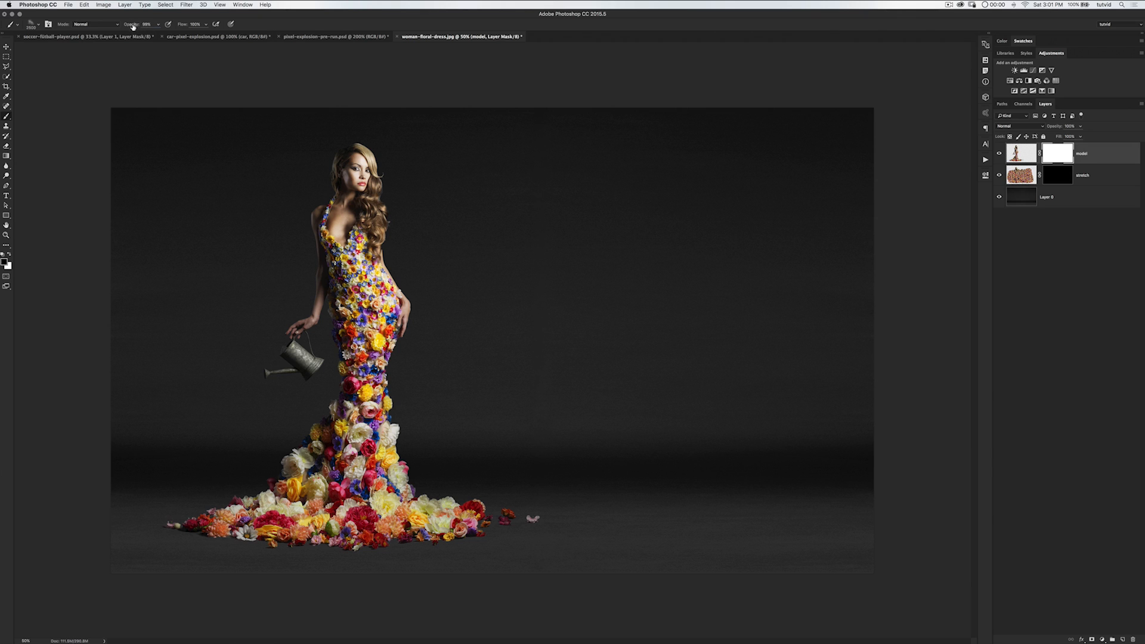
# - Set the brush opacity to 100%, reduce the disintegration brush's tip size and rotate its angle to -60°
pyautogui.moveTo(196, 71); pyautogui.dragTo(196, 71)
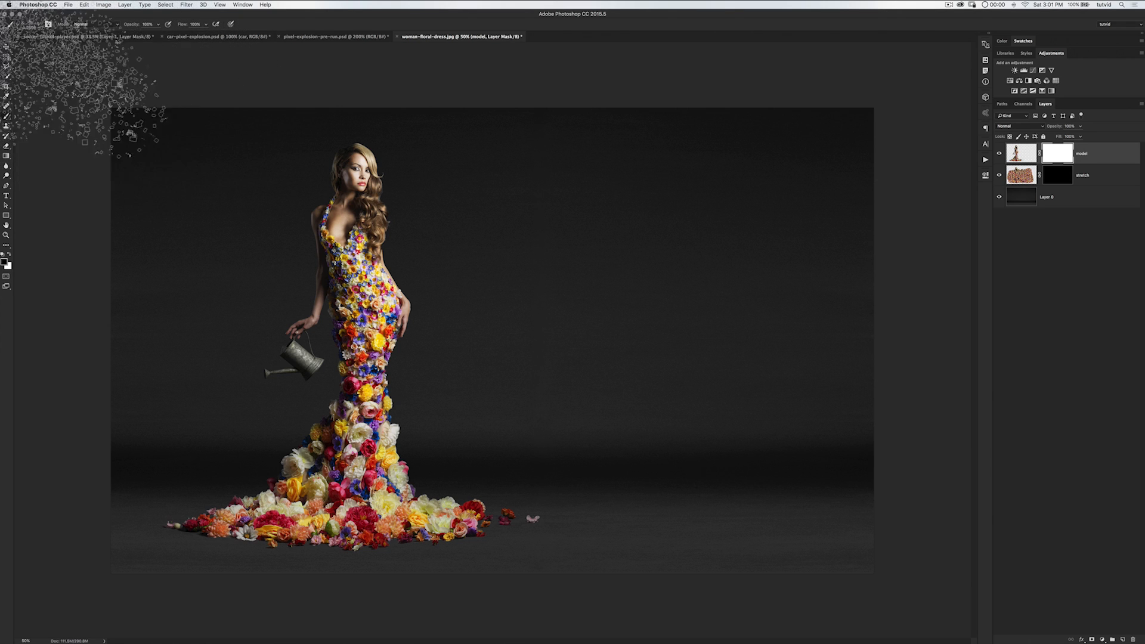
pyautogui.click(49, 24)
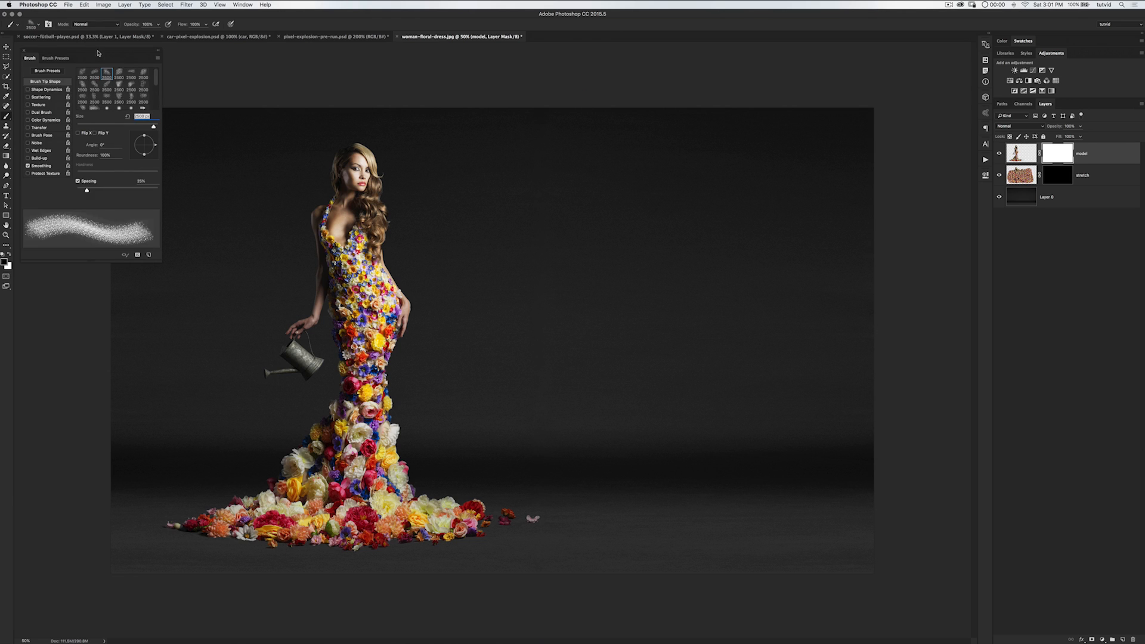
pyautogui.moveTo(97, 53); pyautogui.dragTo(110, 62)
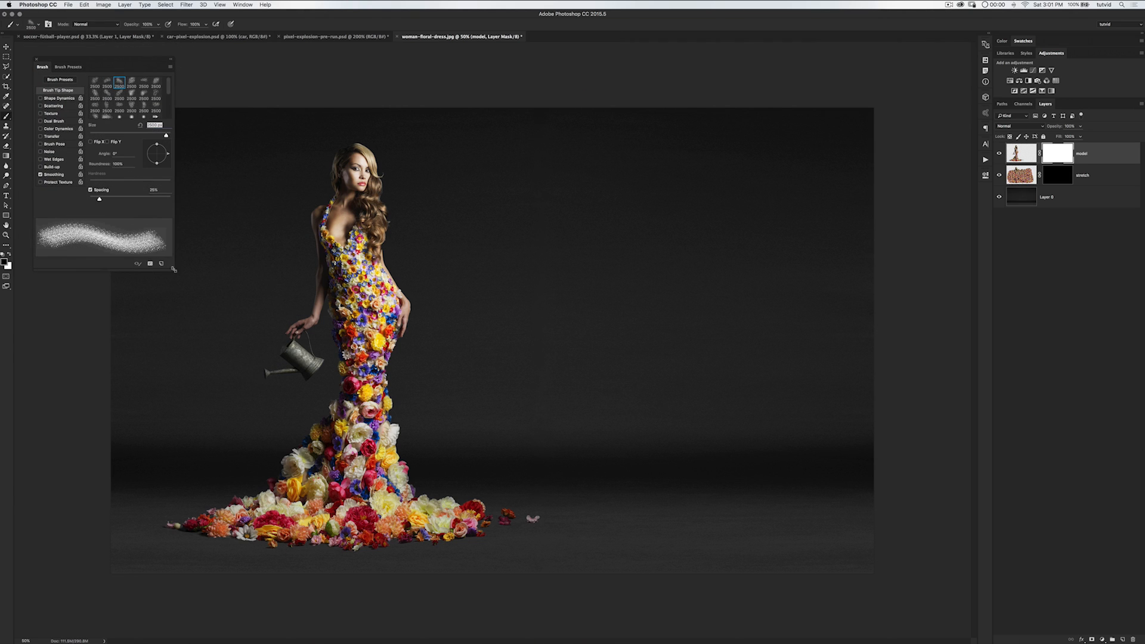
pyautogui.moveTo(201, 329); pyautogui.dragTo(196, 332)
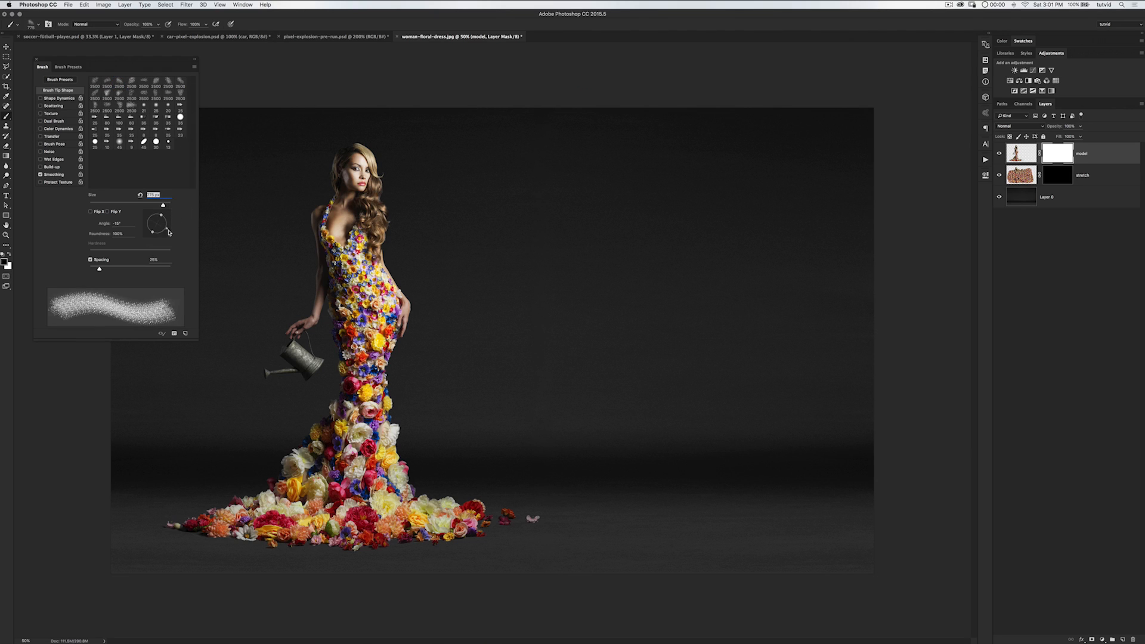
pyautogui.moveTo(163, 237); pyautogui.dragTo(158, 240)
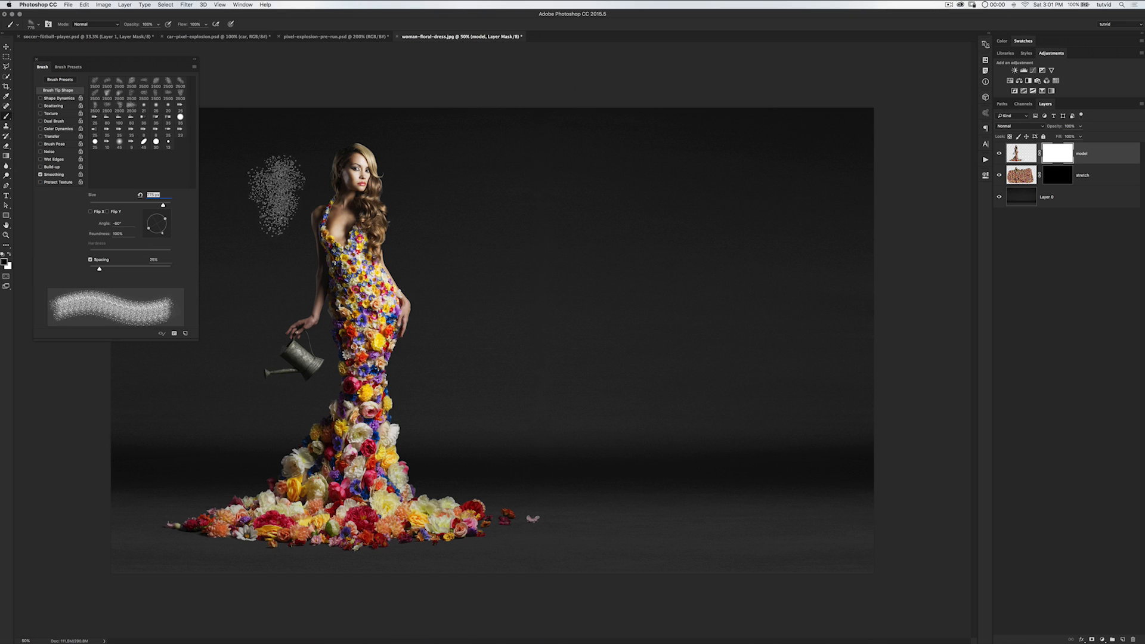
# - Enable Shape Dynamics with 17% size and 22% angle jitter, and mask fragments out of the dress's right edge and train on the model layer
pyautogui.click(56, 99)
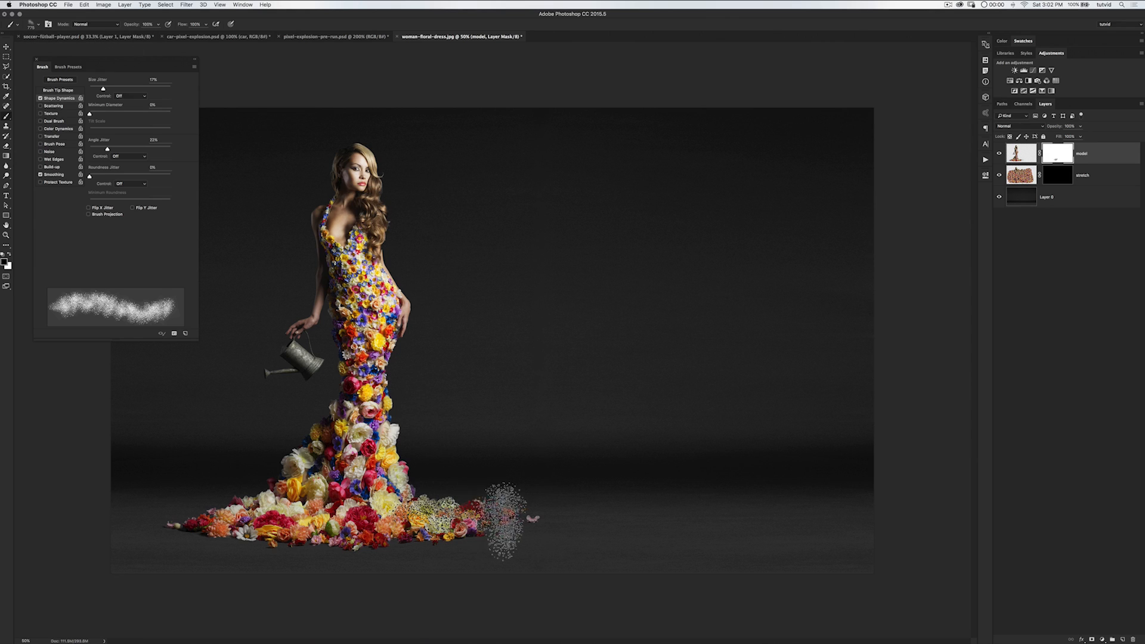
pyautogui.moveTo(409, 477)
pyautogui.mouseDown()
pyautogui.moveTo(394, 399)
pyautogui.moveTo(417, 316)
pyautogui.moveTo(404, 259)
pyautogui.mouseUp()
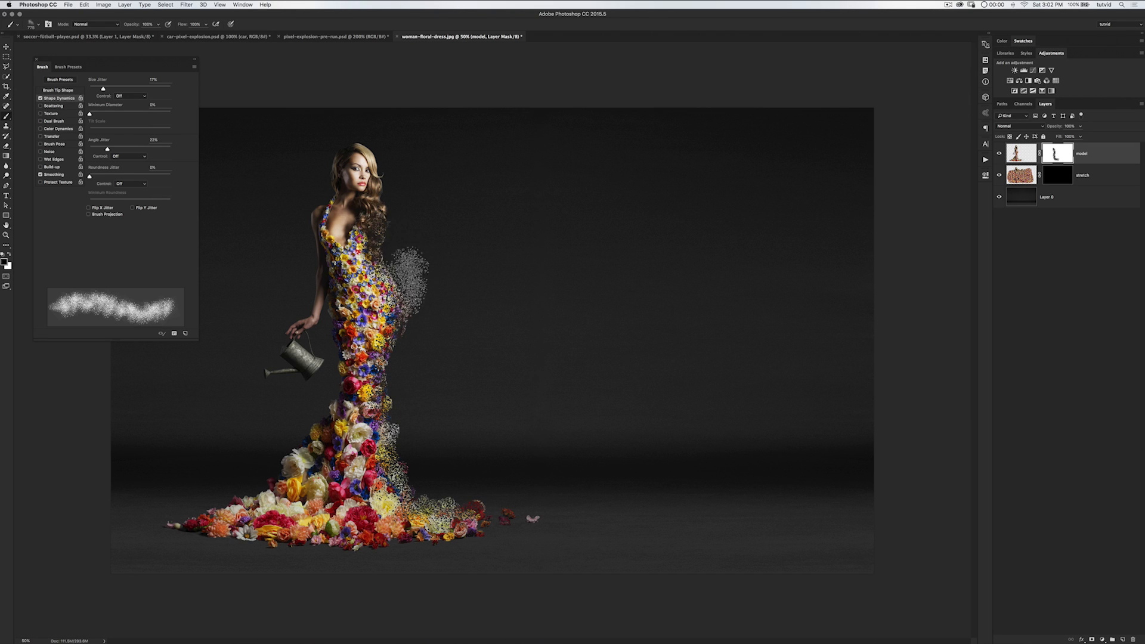
pyautogui.moveTo(402, 453)
pyautogui.mouseDown()
pyautogui.moveTo(430, 489)
pyautogui.moveTo(471, 504)
pyautogui.moveTo(402, 471)
pyautogui.moveTo(382, 426)
pyautogui.mouseUp()
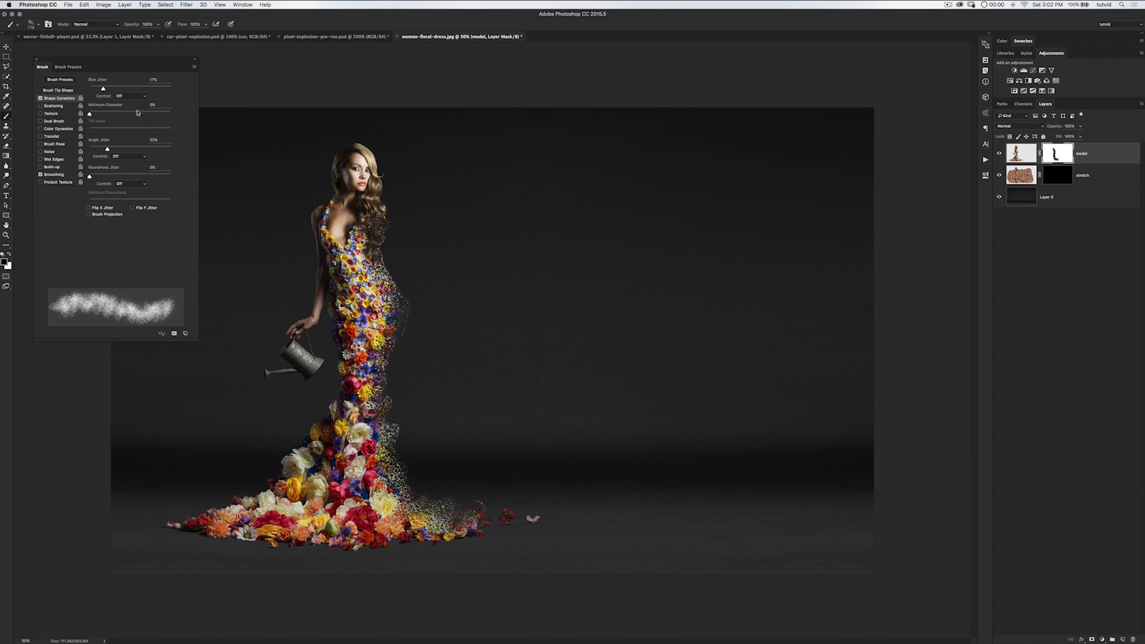
# - Mask more fragments out of the dress's right side and the train on the model layer, using a large disintegration brush tip
pyautogui.click(58, 90)
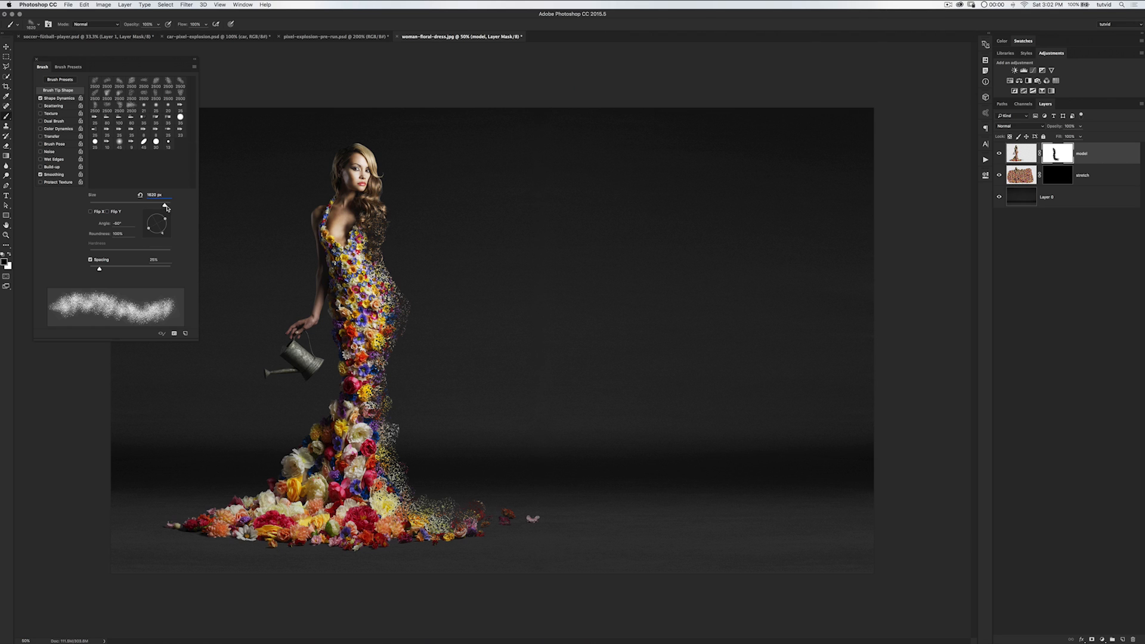
pyautogui.click(392, 474)
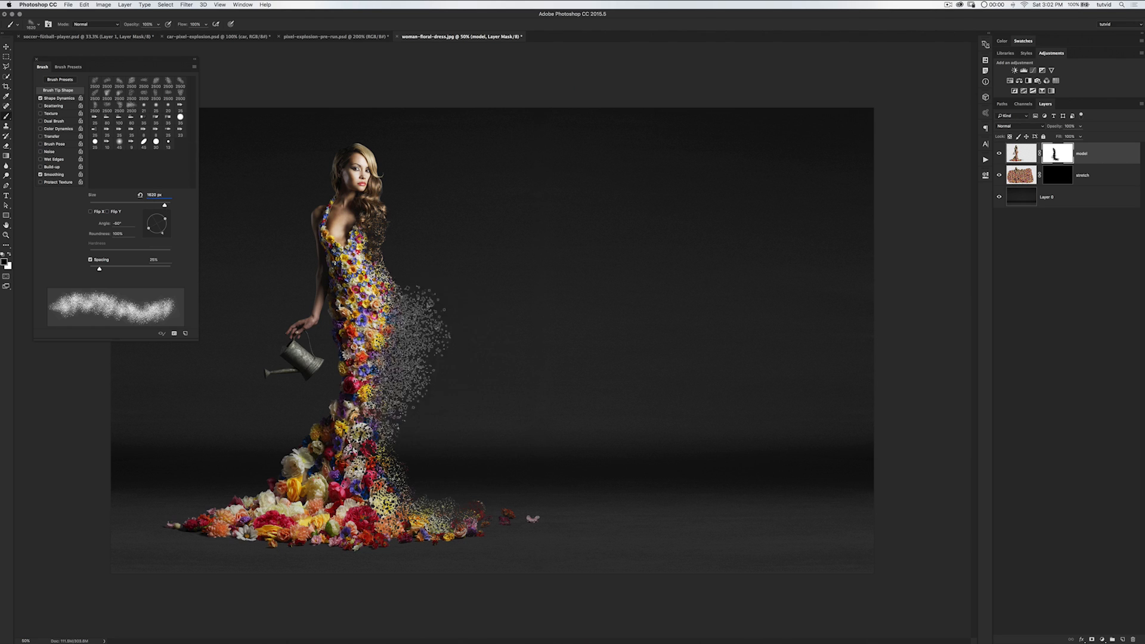
pyautogui.click(397, 275)
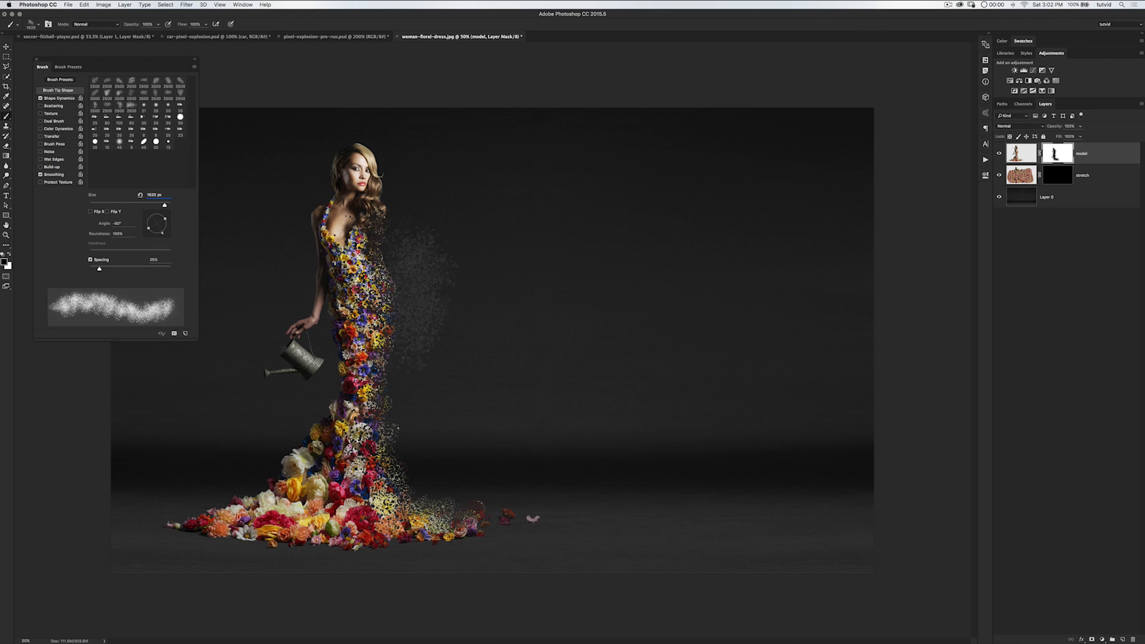
pyautogui.click(421, 277)
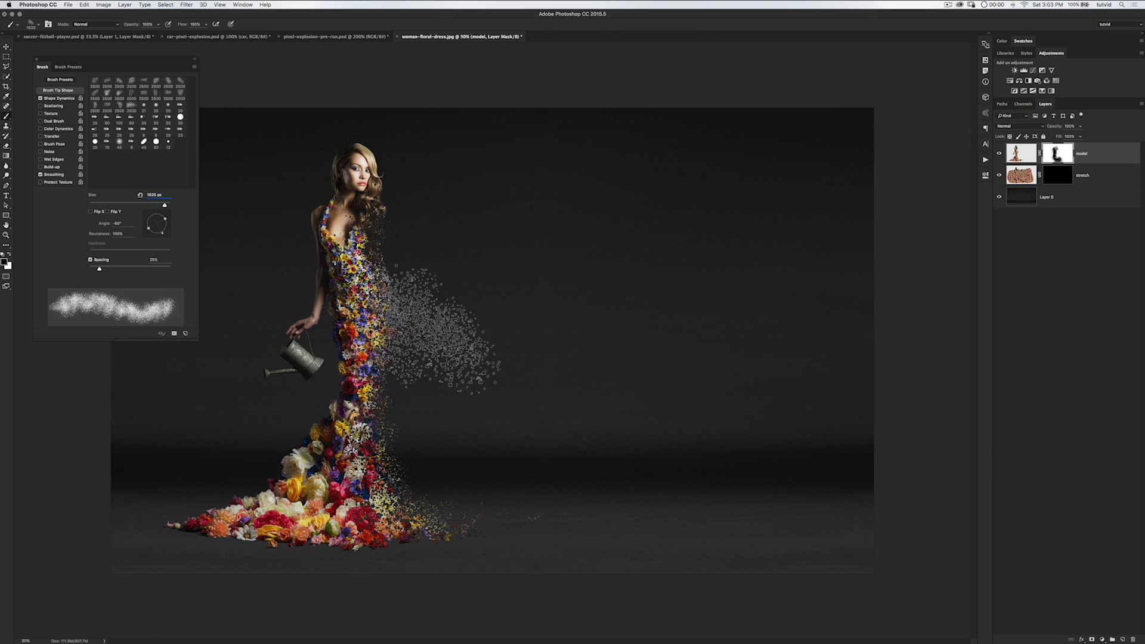
pyautogui.click(455, 425)
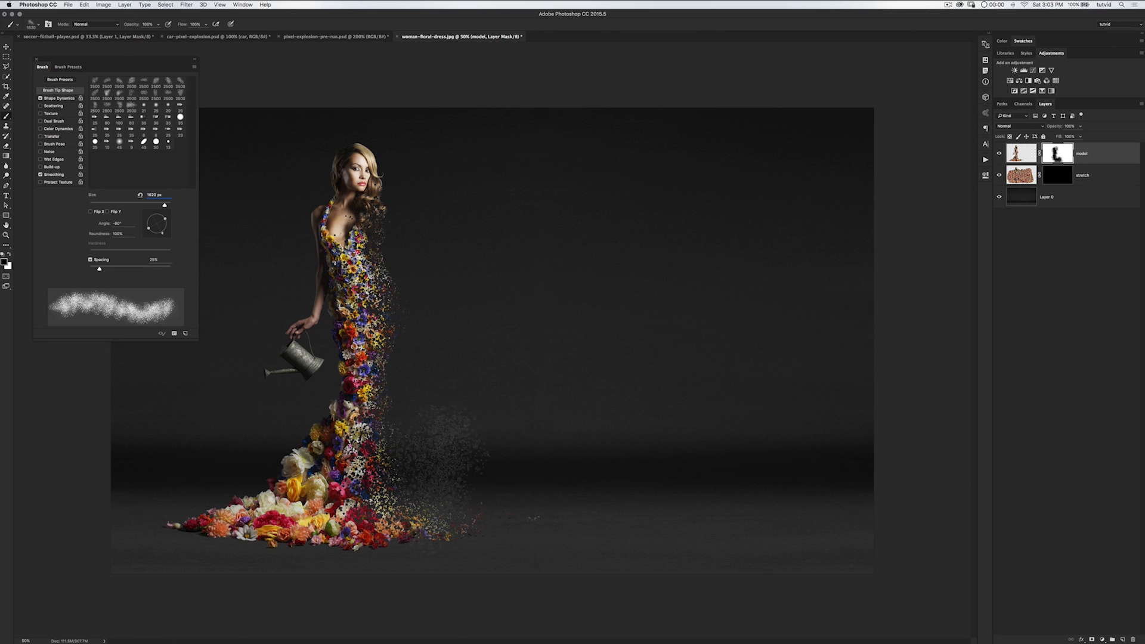
# - Paint flower fragments along the dress's right edge on the stretch layer's mask, using an 850 px disintegration brush with 100% angle jitter
pyautogui.click(1067, 178)
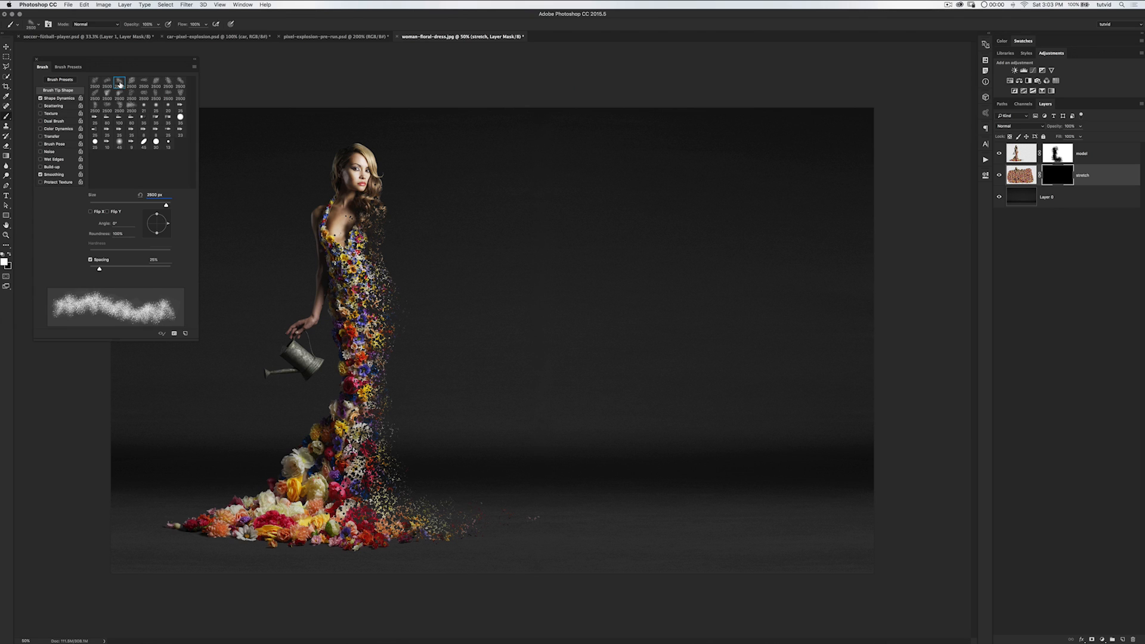
pyautogui.click(63, 99)
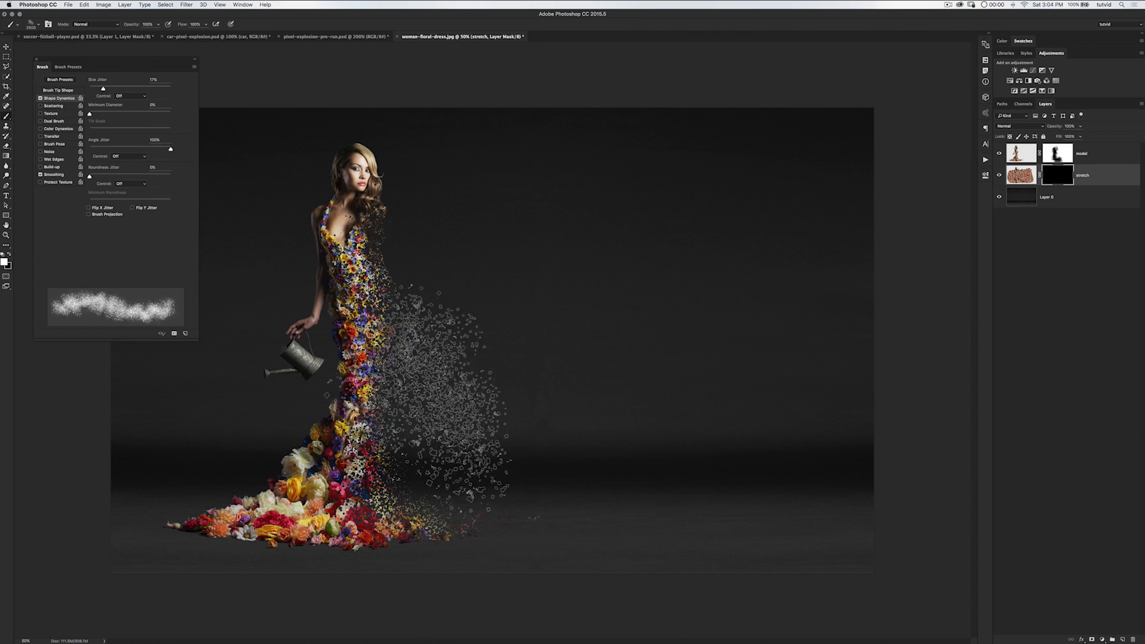
pyautogui.click(59, 90)
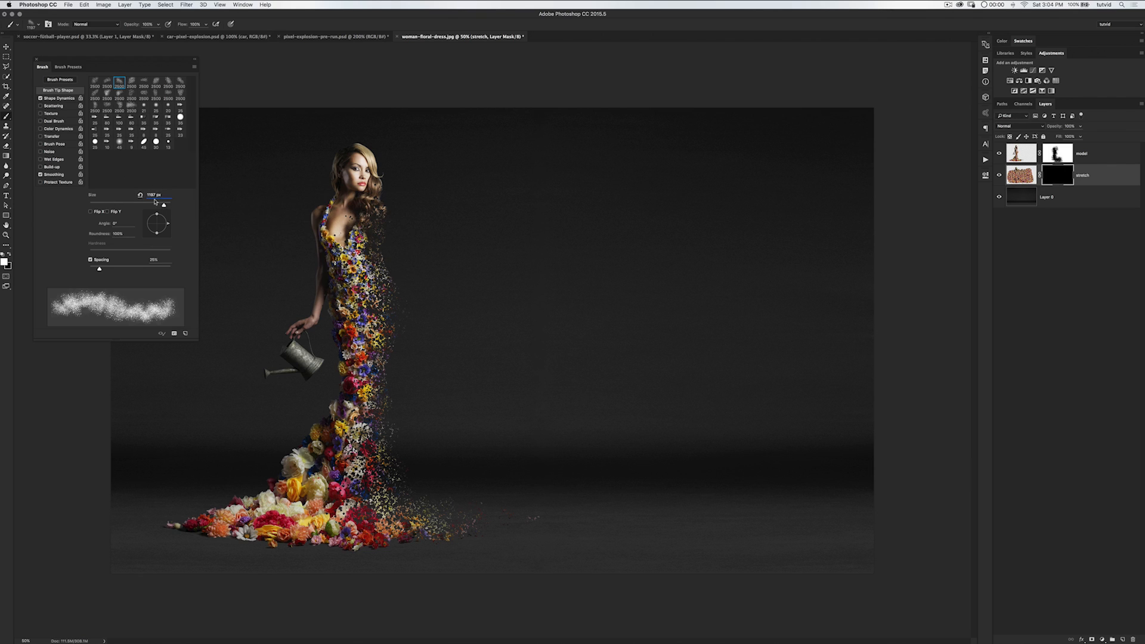
pyautogui.write('850')
pyautogui.press('Return')
pyautogui.moveTo(373, 206)
pyautogui.mouseDown()
pyautogui.moveTo(371, 242)
pyautogui.moveTo(399, 253)
pyautogui.moveTo(408, 304)
pyautogui.moveTo(405, 418)
pyautogui.moveTo(420, 472)
pyautogui.moveTo(453, 507)
pyautogui.moveTo(537, 525)
pyautogui.mouseUp()
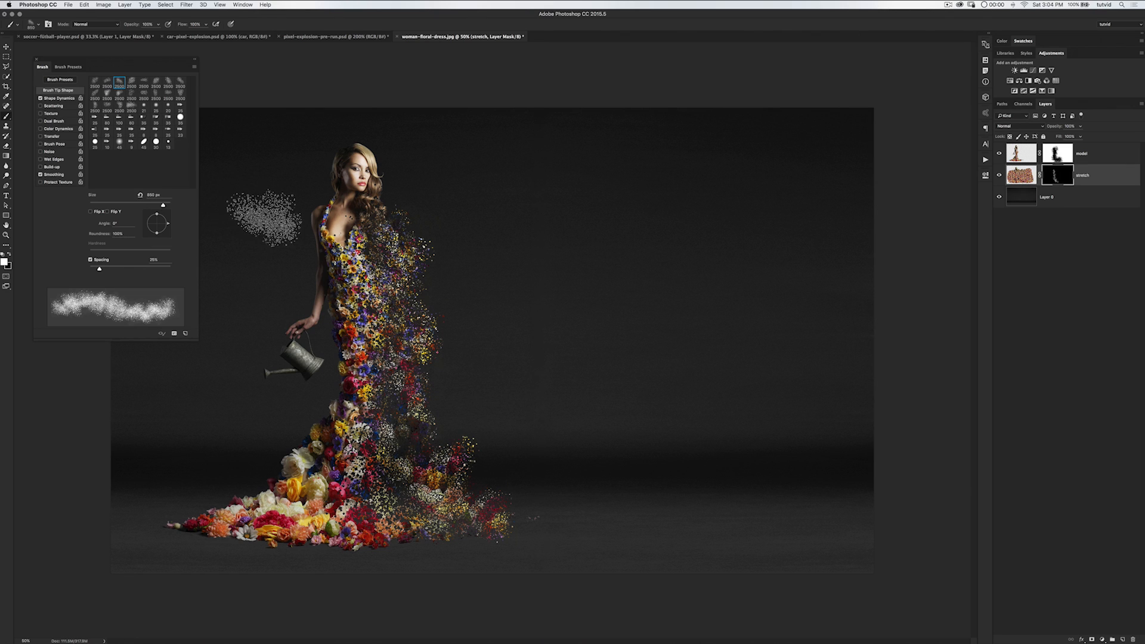
# - Enlarge the disintegration brush and reveal a wider cloud of flower fragments beside the dress on the stretch layer's mask
pyautogui.press(']')
pyautogui.press(']')
pyautogui.press(']')
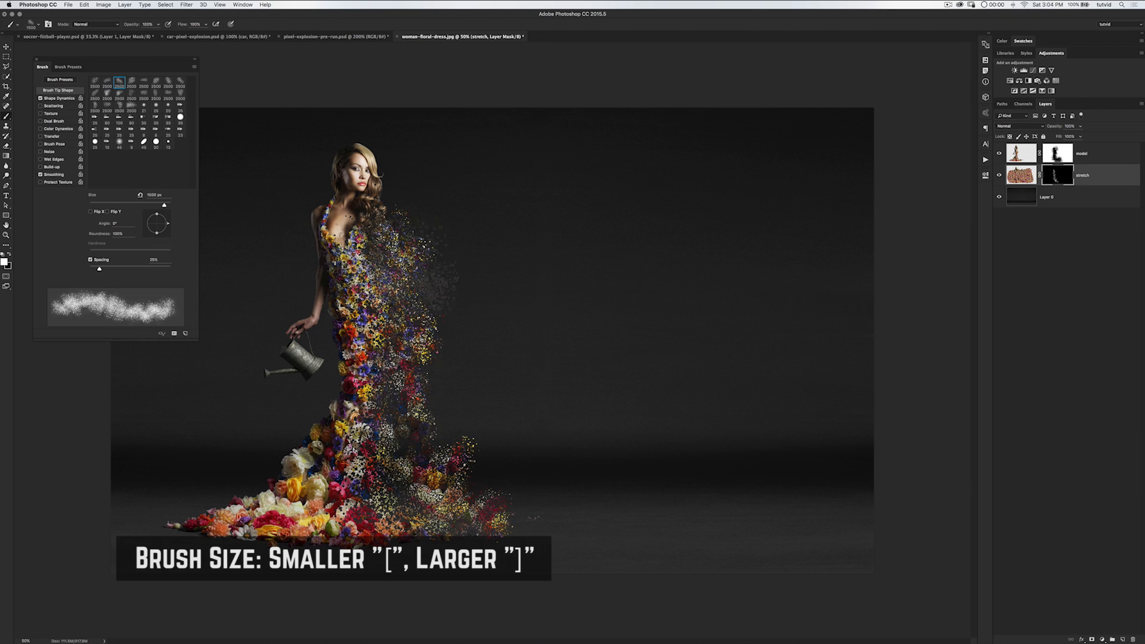
pyautogui.press(']')
pyautogui.press(']')
pyautogui.press(']')
pyautogui.press(']')
pyautogui.press(']')
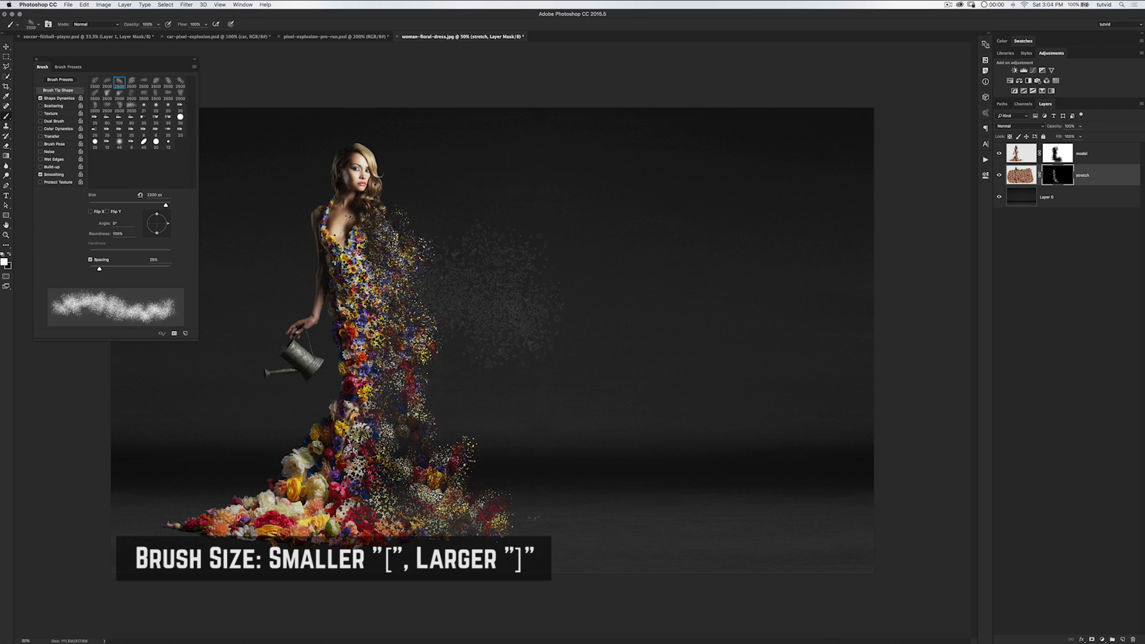
pyautogui.click(462, 312)
pyautogui.click(475, 395)
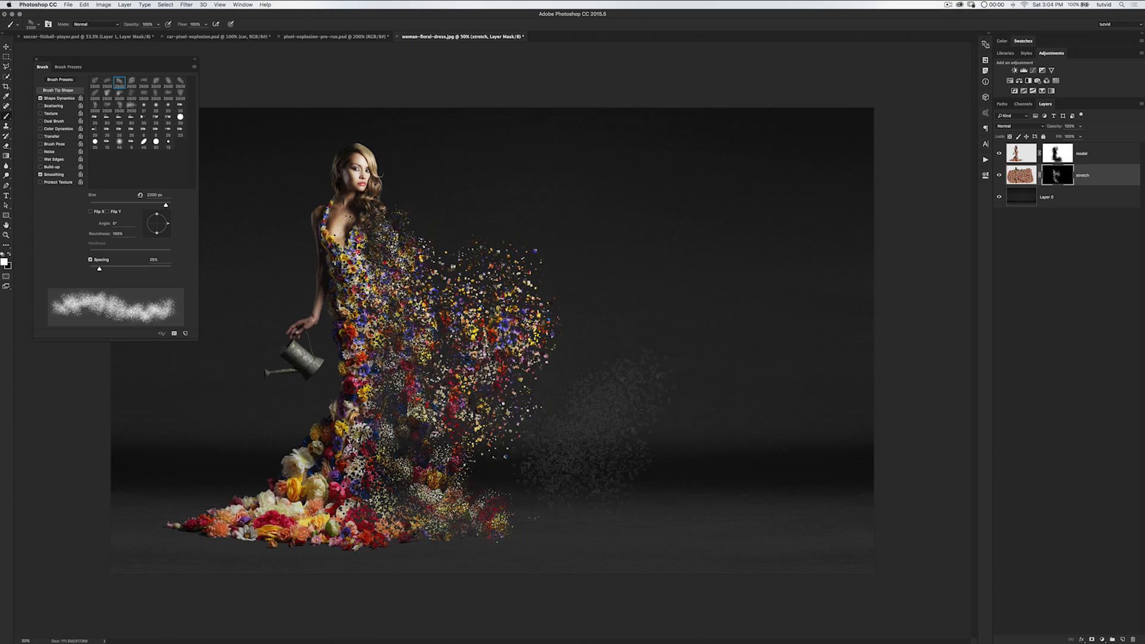
# - Extend the revealed flower fragments farther right and down toward the floor on the stretch layer's mask
pyautogui.click(563, 467)
pyautogui.click(597, 340)
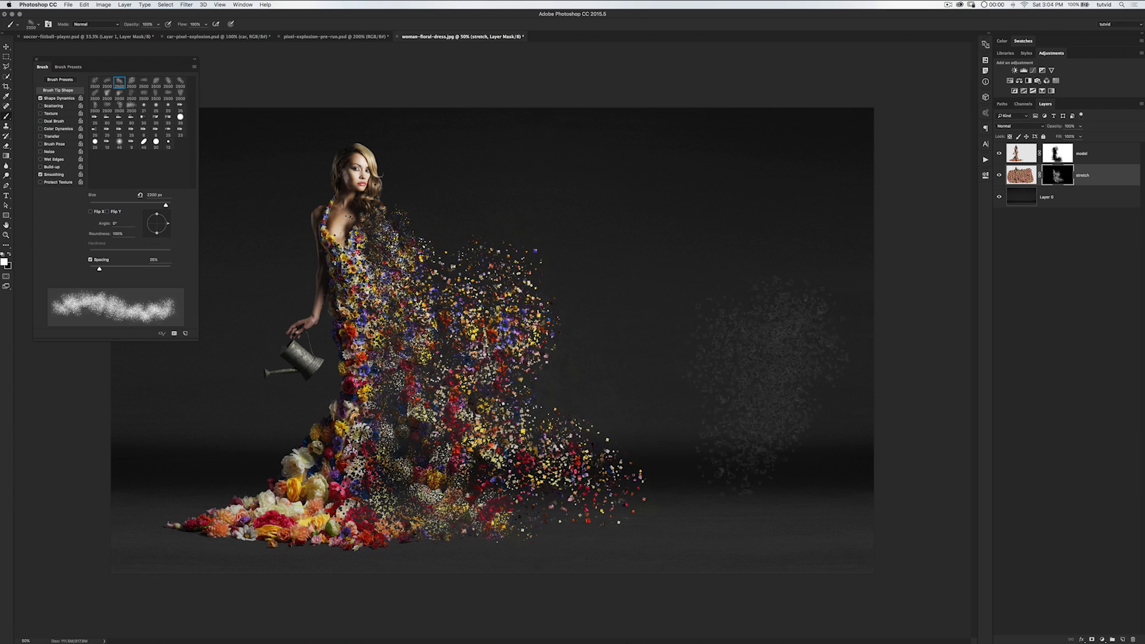
pyautogui.click(686, 341)
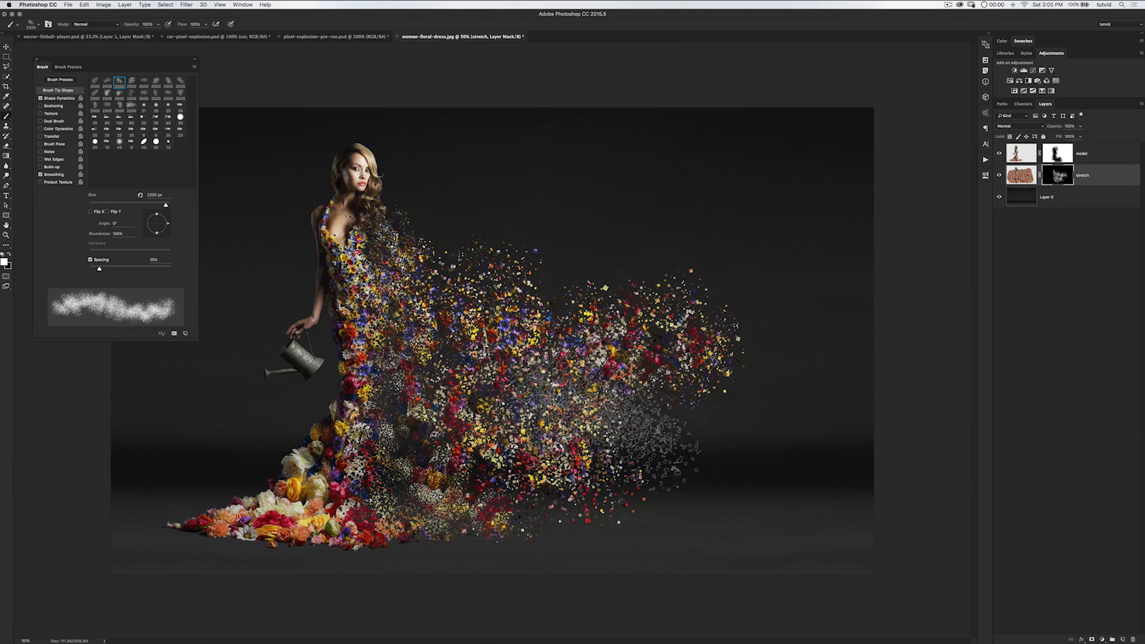
pyautogui.click(652, 309)
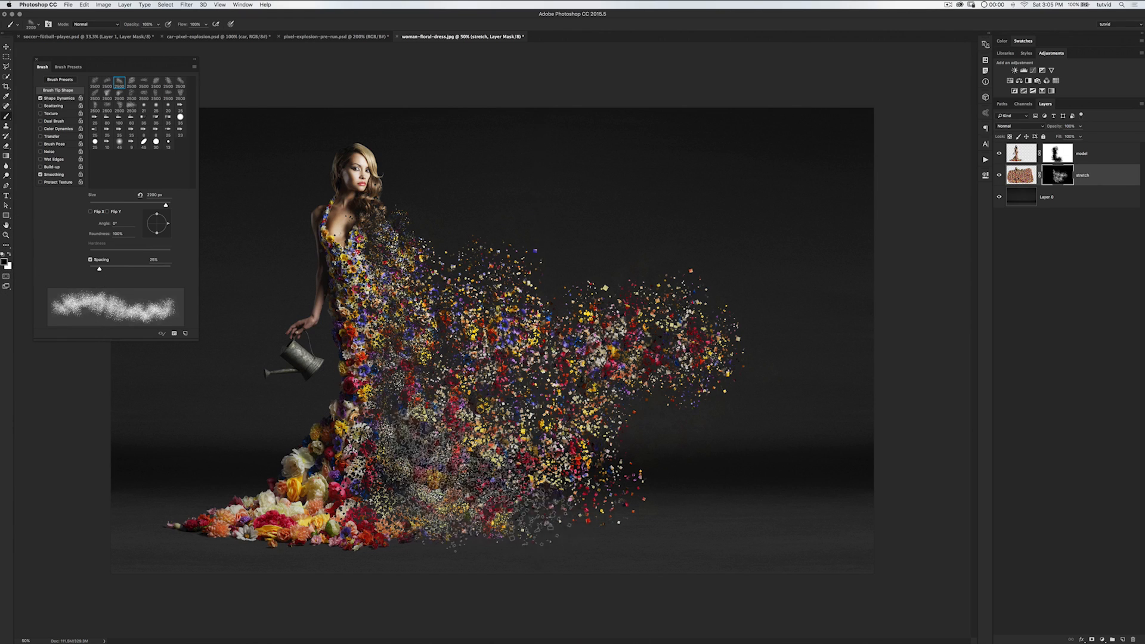
# - Paint black over the fragment cloud on the stretch layer's mask to thin out the scattered flowers
pyautogui.click(467, 468)
pyautogui.click(584, 456)
pyautogui.click(590, 400)
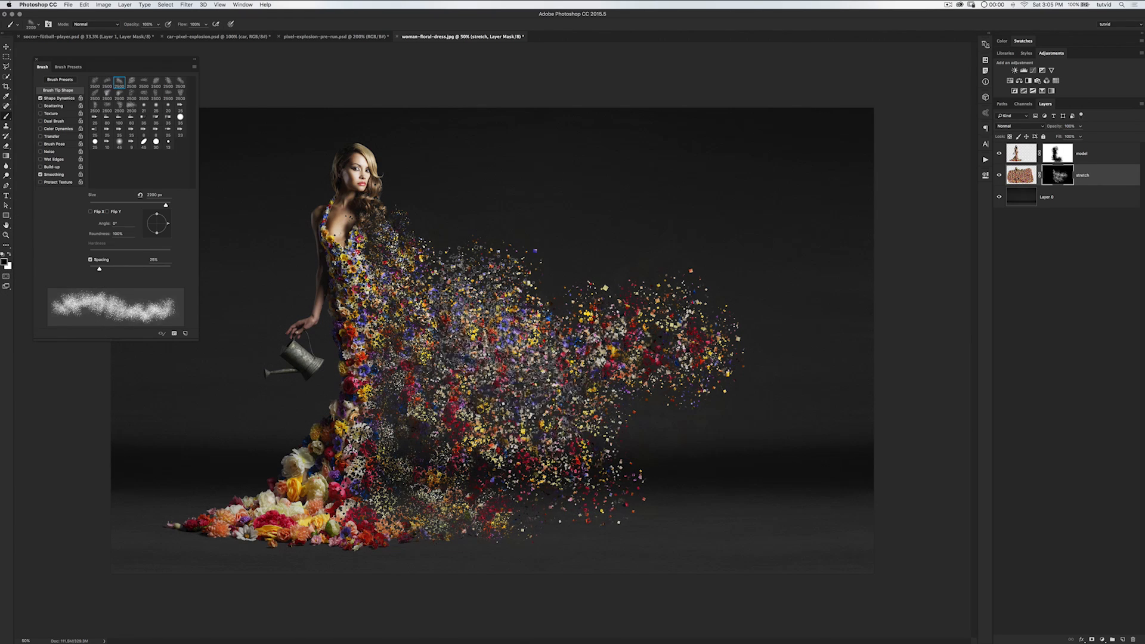
pyautogui.click(498, 356)
pyautogui.click(451, 325)
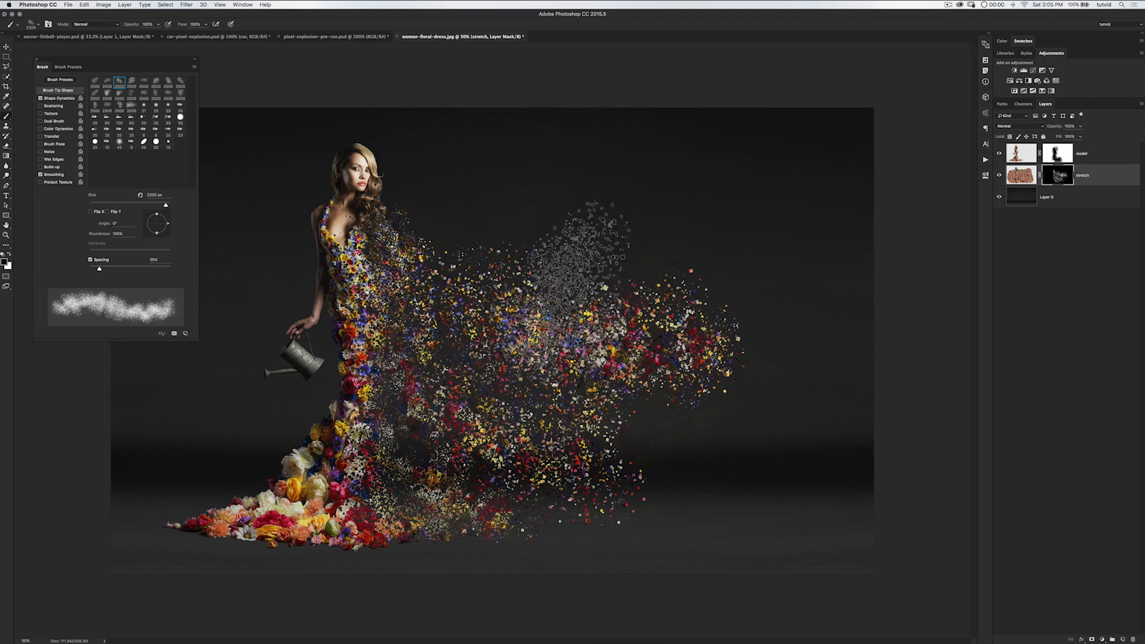
pyautogui.click(555, 301)
pyautogui.click(620, 341)
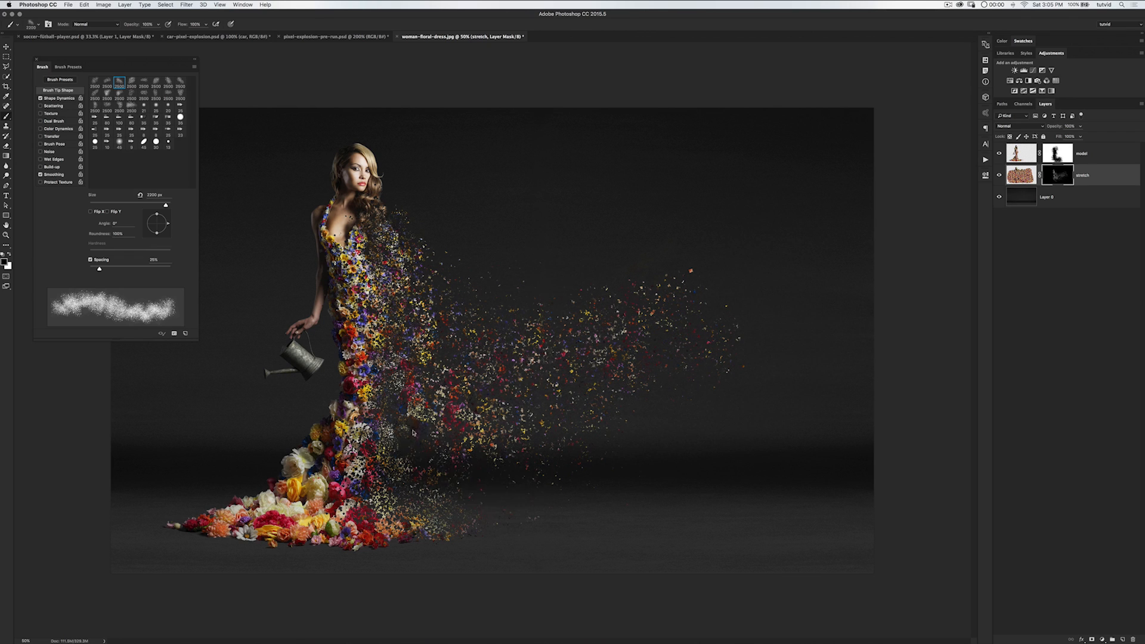
# - Paint white on the stretch layer's mask to reveal denser flower fragments close to the dress, enlarging the brush for the outer area
pyautogui.click(9, 254)
pyautogui.click(448, 454)
pyautogui.click(416, 318)
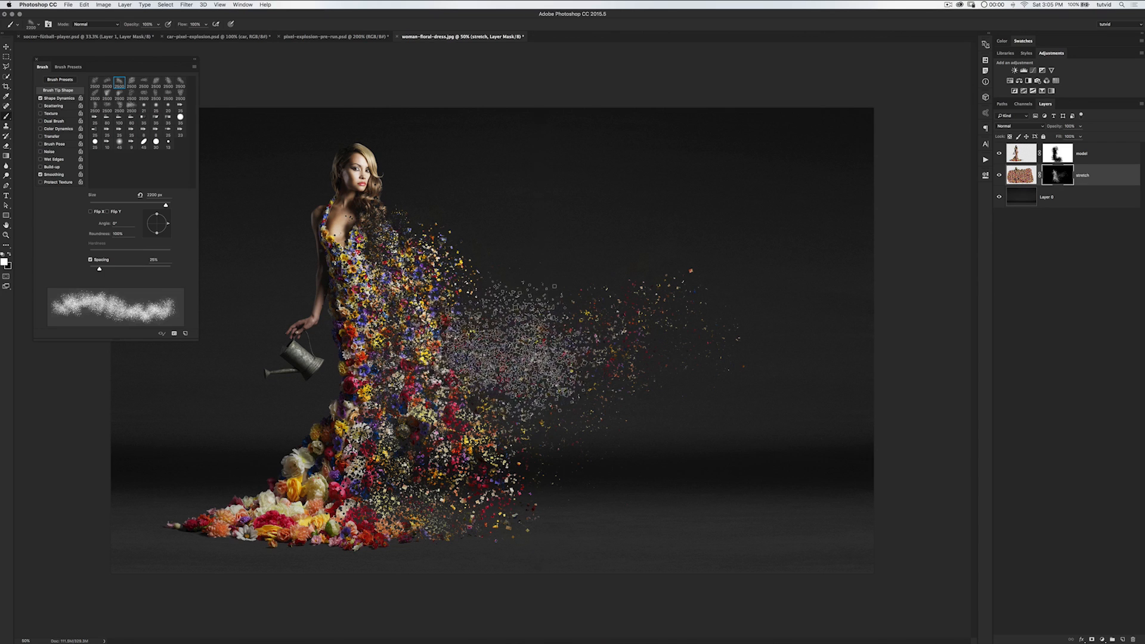
pyautogui.press(']')
pyautogui.press(']')
pyautogui.click(576, 441)
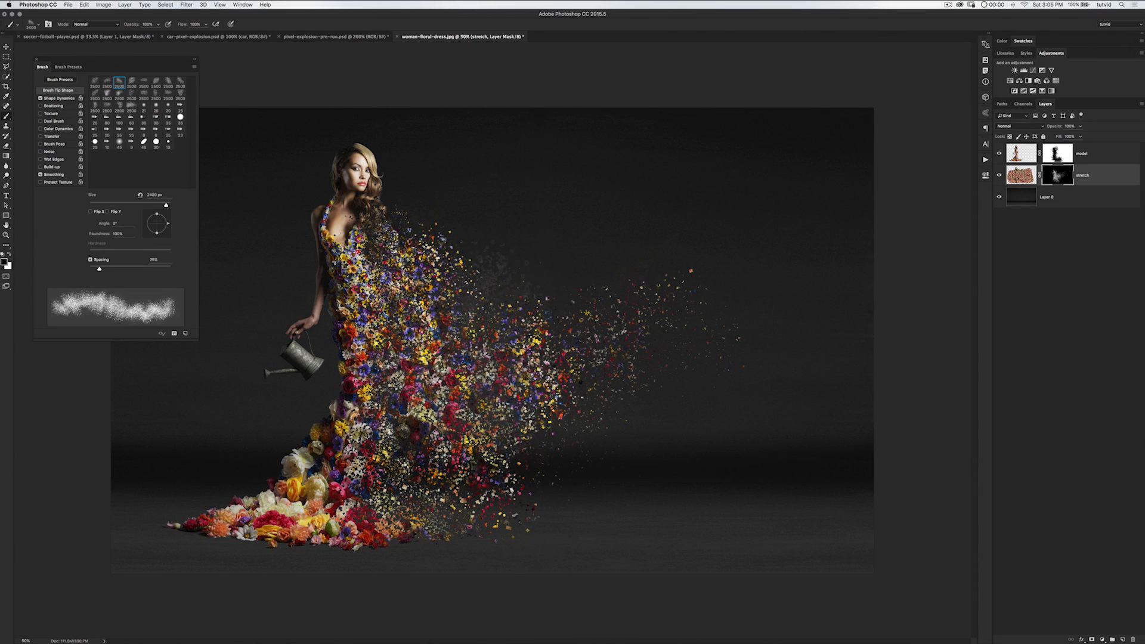
# - Reduce the brush size and paint black on the stretch layer's mask to break up the dense fragments beside the dress
pyautogui.press('[')
pyautogui.press('[')
pyautogui.press('[')
pyautogui.press('[')
pyautogui.press('[')
pyautogui.press('[')
pyautogui.press('[')
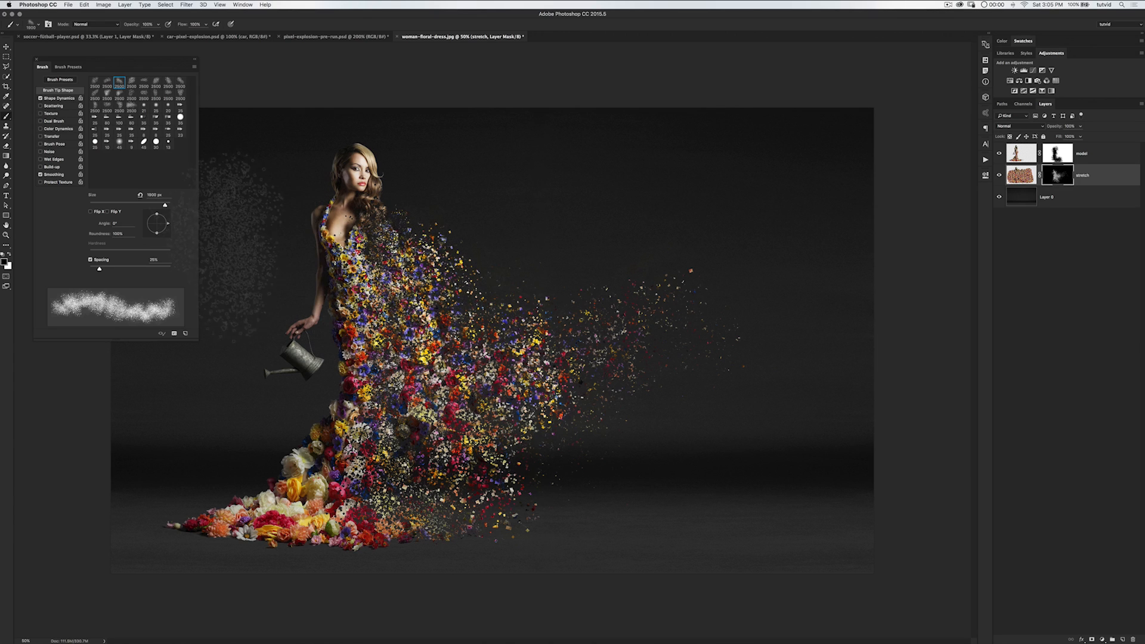
pyautogui.click(412, 310)
pyautogui.click(532, 378)
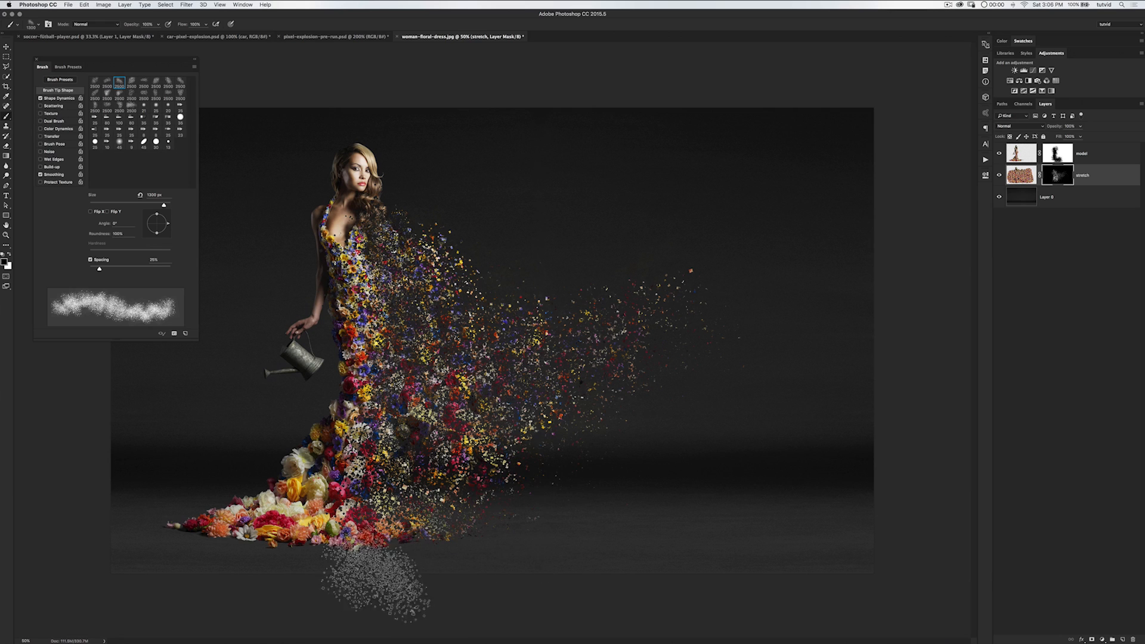
# - Break up the train's right end on the model layer's mask, and review the whole composition with the brush settings closed
pyautogui.click(1057, 153)
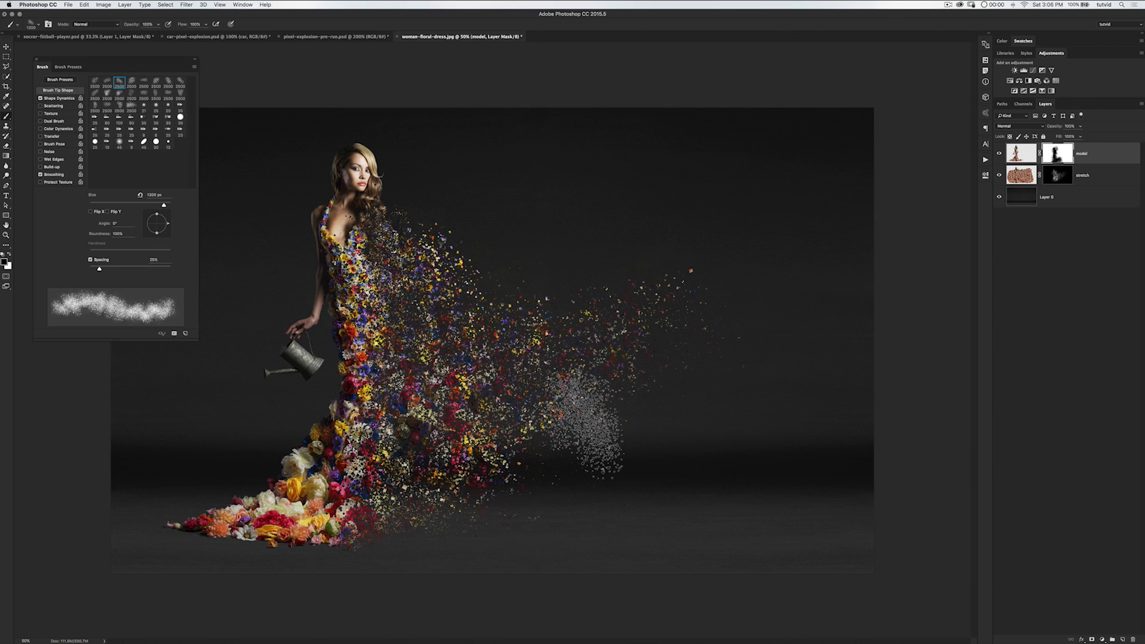
pyautogui.click(180, 118)
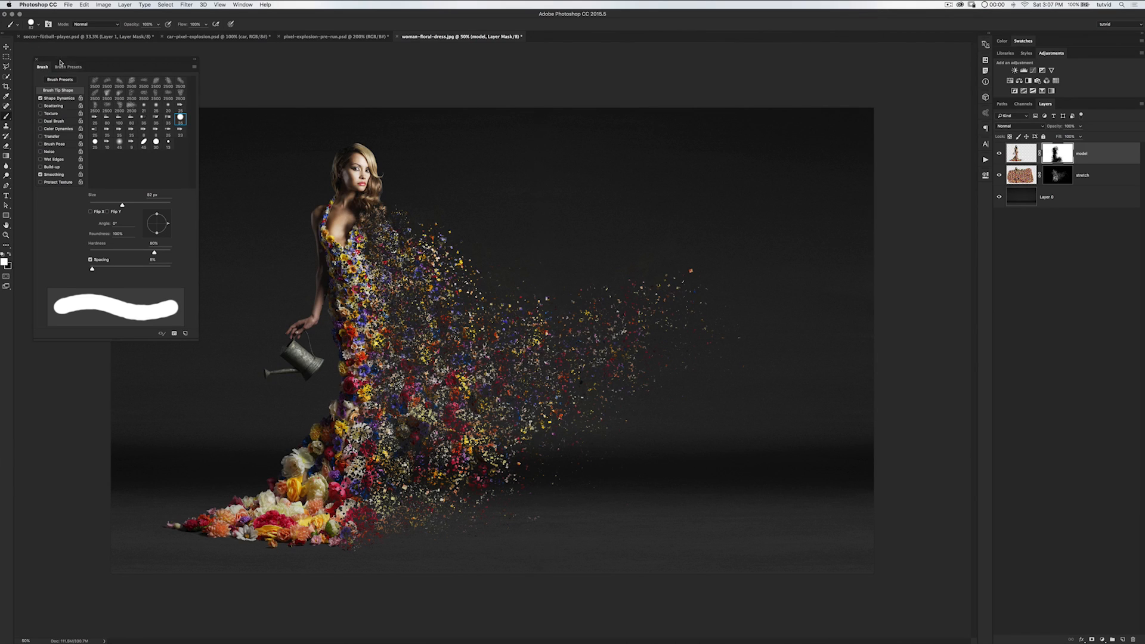
pyautogui.click(36, 60)
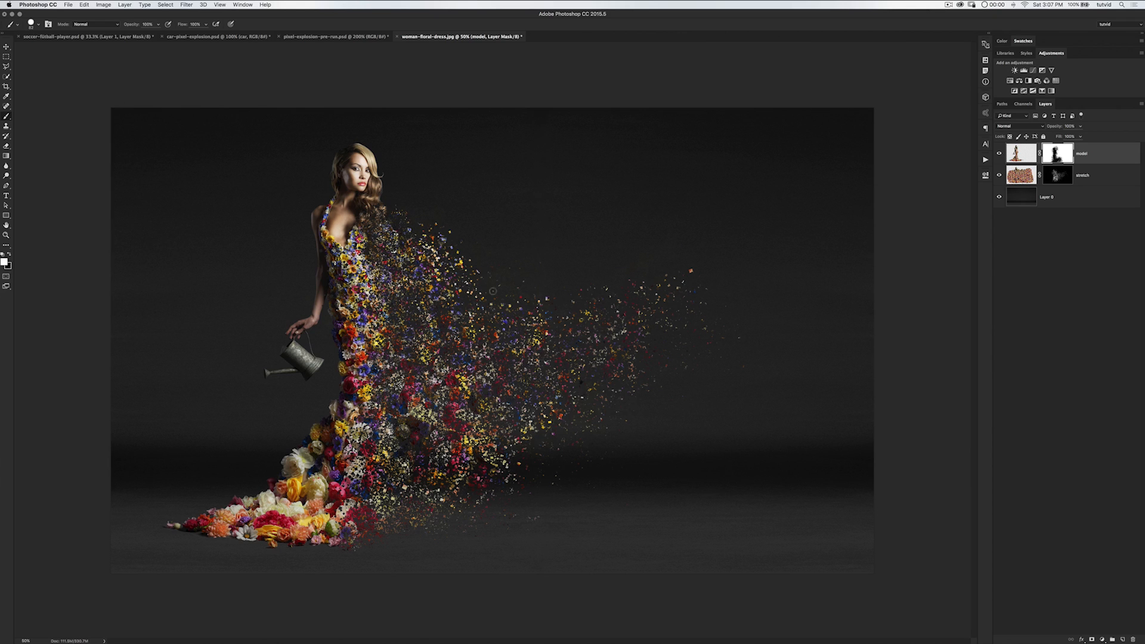
pyautogui.press('super+minus')
pyautogui.press('super+minus')
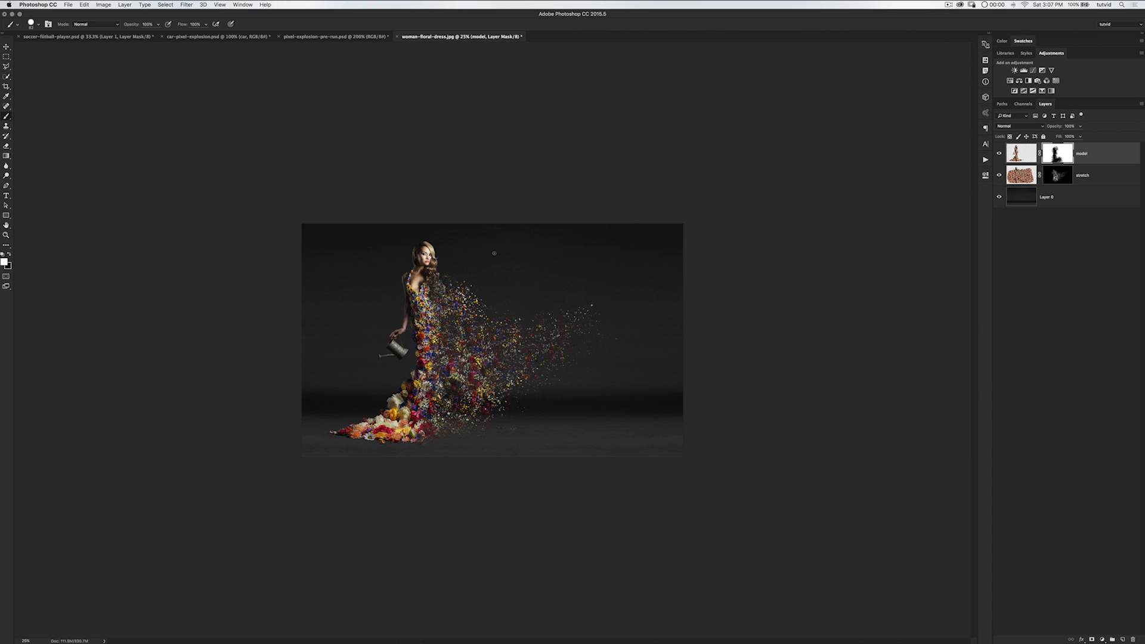
pyautogui.press('super+plus')
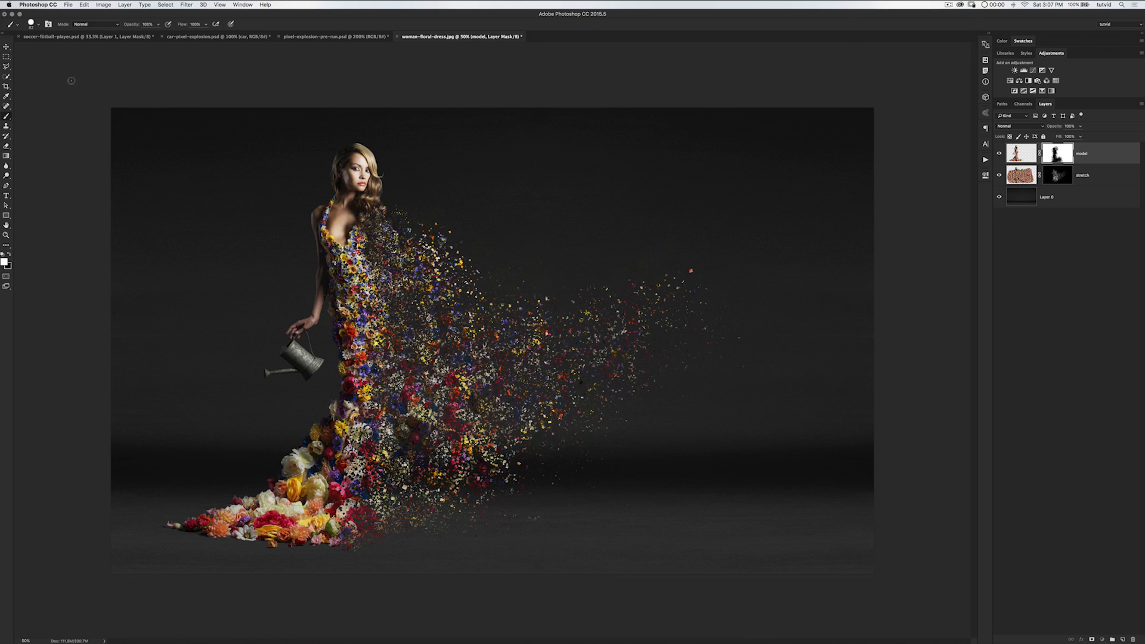
# - Choose another 2500 px disintegration brush, reduce its size, rotate its tip slightly, and mask fragments out of the dress's left edge in black
pyautogui.press('F5')
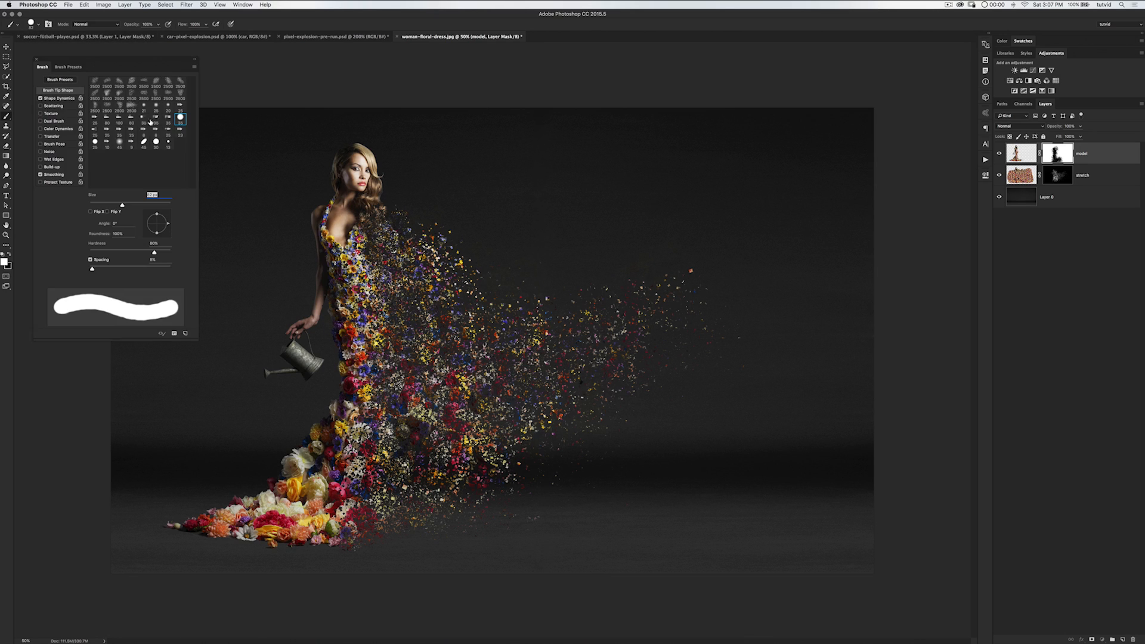
pyautogui.click(168, 83)
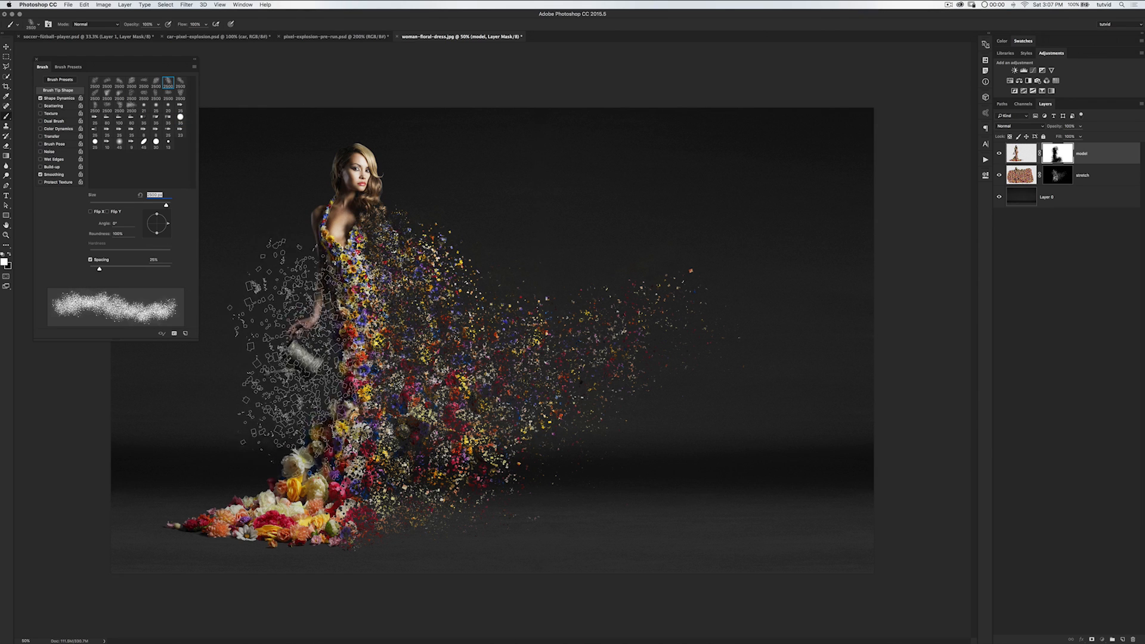
pyautogui.moveTo(167, 226); pyautogui.dragTo(169, 228)
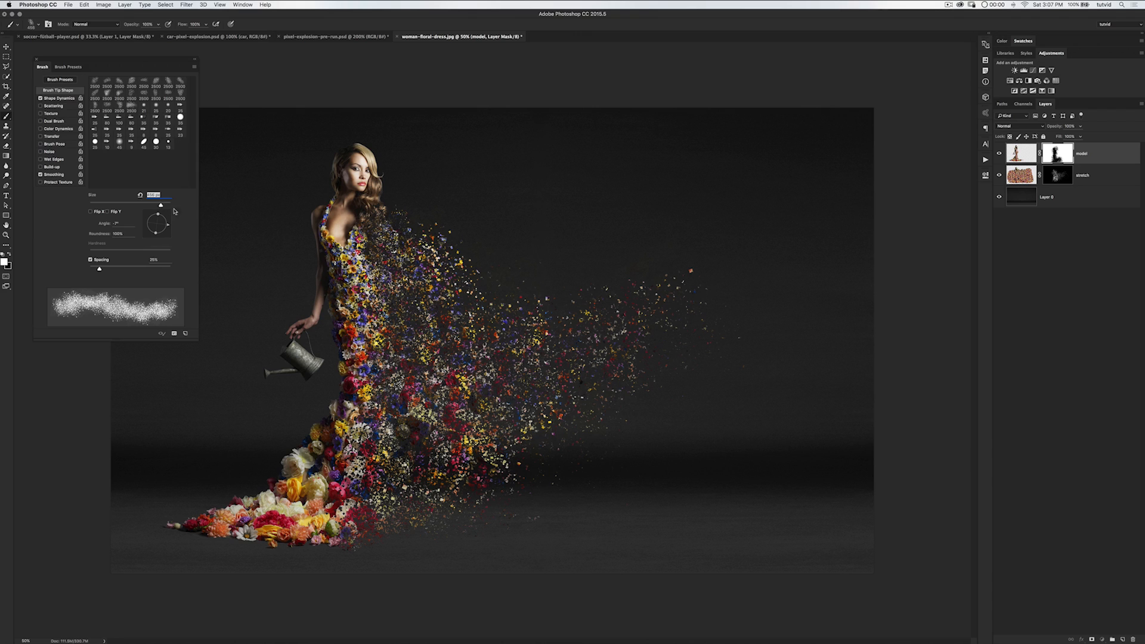
pyautogui.click(9, 255)
pyautogui.moveTo(342, 351)
pyautogui.mouseDown()
pyautogui.moveTo(338, 304)
pyautogui.moveTo(337, 387)
pyautogui.moveTo(274, 460)
pyautogui.moveTo(334, 406)
pyautogui.moveTo(260, 472)
pyautogui.moveTo(328, 415)
pyautogui.moveTo(344, 357)
pyautogui.mouseUp()
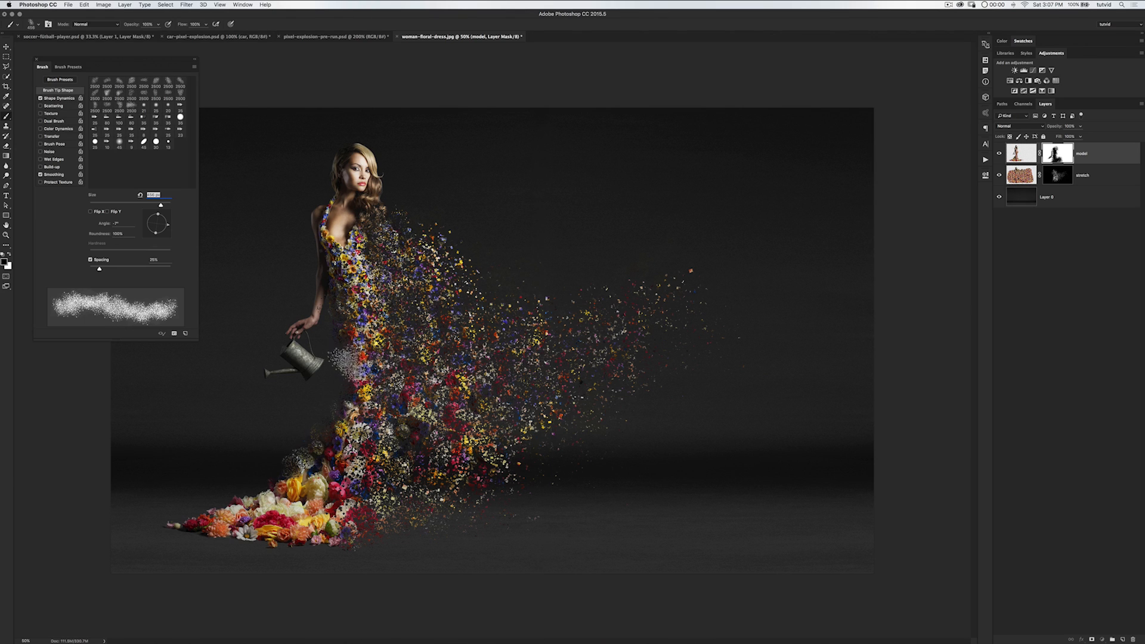
# - Enlarge the brush and mask more fragments along the dress's left side and the train's left end on the model layer
pyautogui.press(']')
pyautogui.press(']')
pyautogui.press(']')
pyautogui.press(']')
pyautogui.moveTo(325, 443)
pyautogui.mouseDown()
pyautogui.moveTo(343, 402)
pyautogui.moveTo(353, 325)
pyautogui.mouseUp()
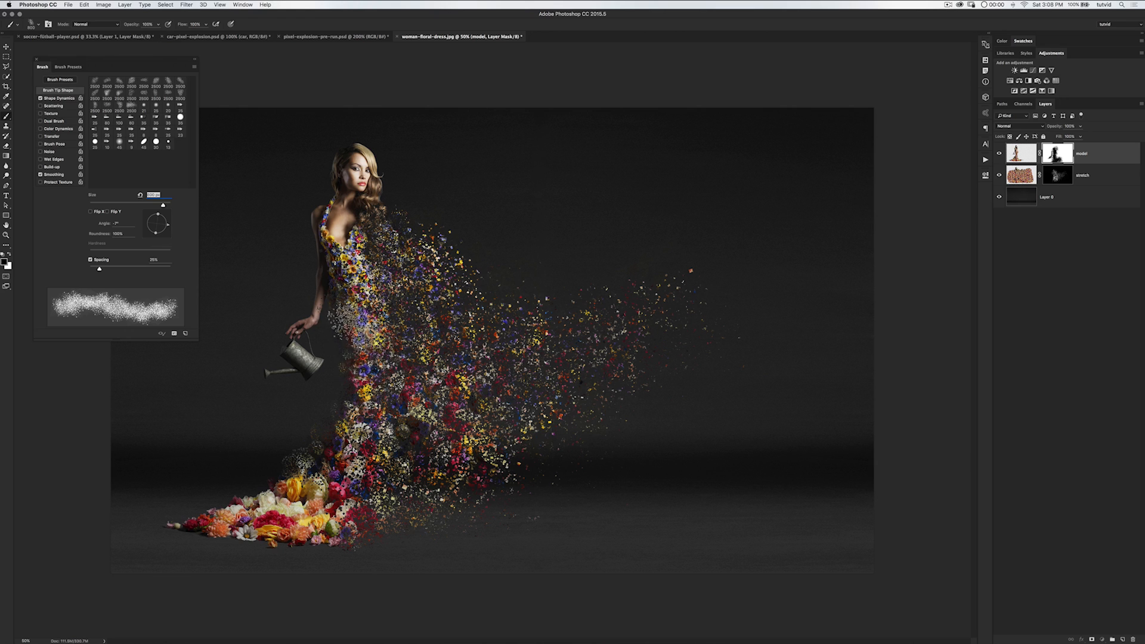
pyautogui.moveTo(191, 518)
pyautogui.mouseDown()
pyautogui.moveTo(304, 429)
pyautogui.moveTo(343, 351)
pyautogui.mouseUp()
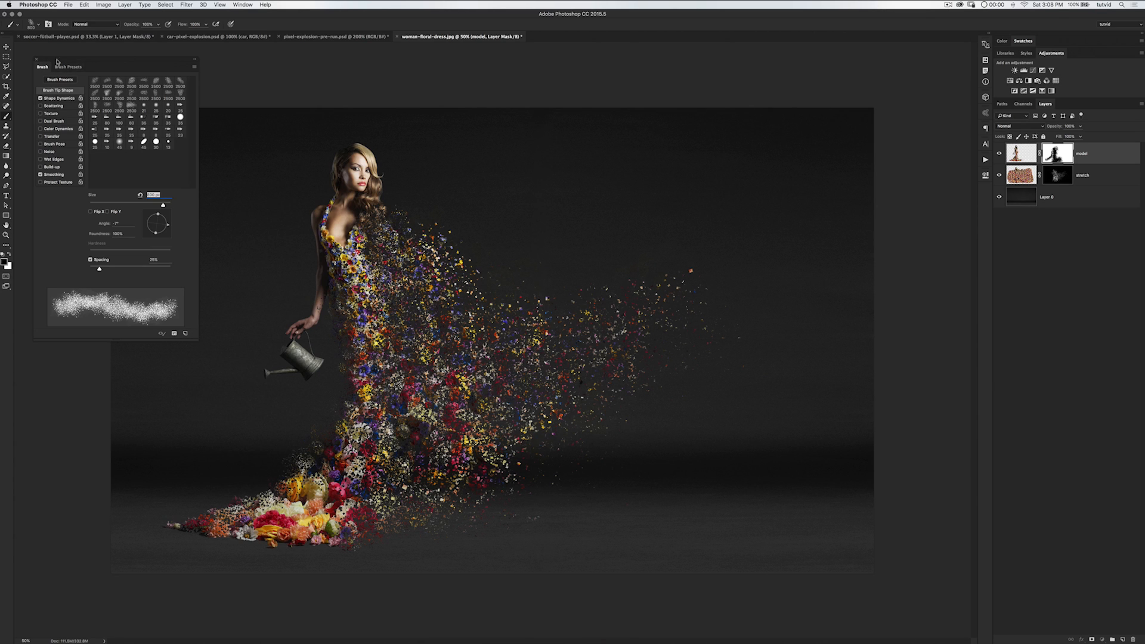
# - Duplicate the stretch layer, place the copy above the model layer, and rename it middle-graphics
pyautogui.moveTo(86, 59)
pyautogui.mouseDown()
pyautogui.moveTo(621, 106)
pyautogui.moveTo(830, 73)
pyautogui.moveTo(858, 52)
pyautogui.mouseUp()
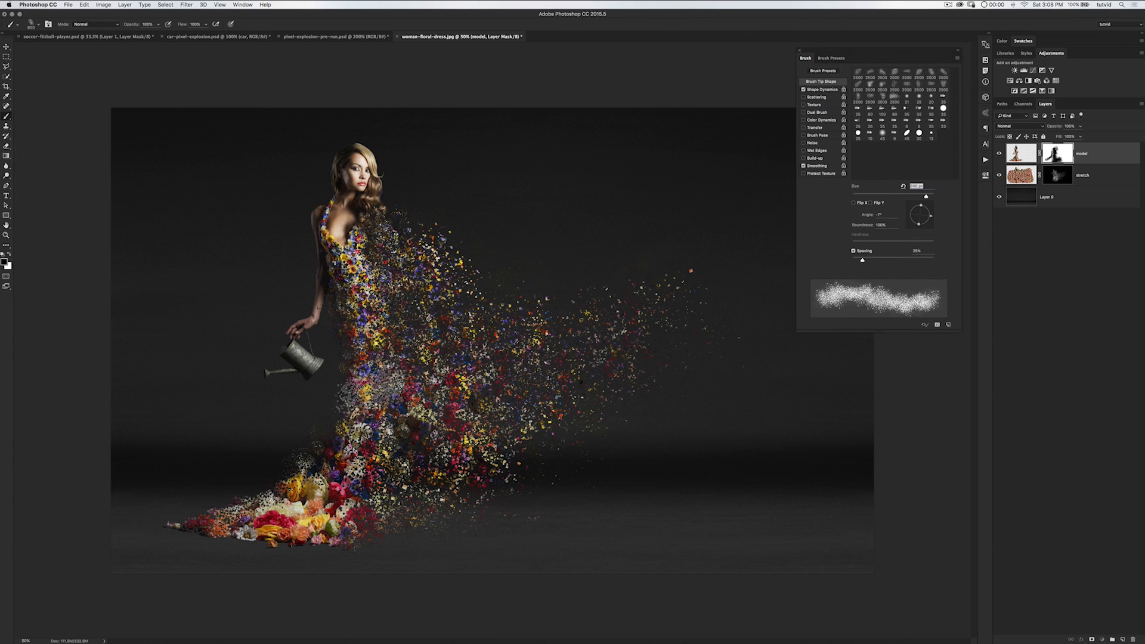
pyautogui.click(1021, 175)
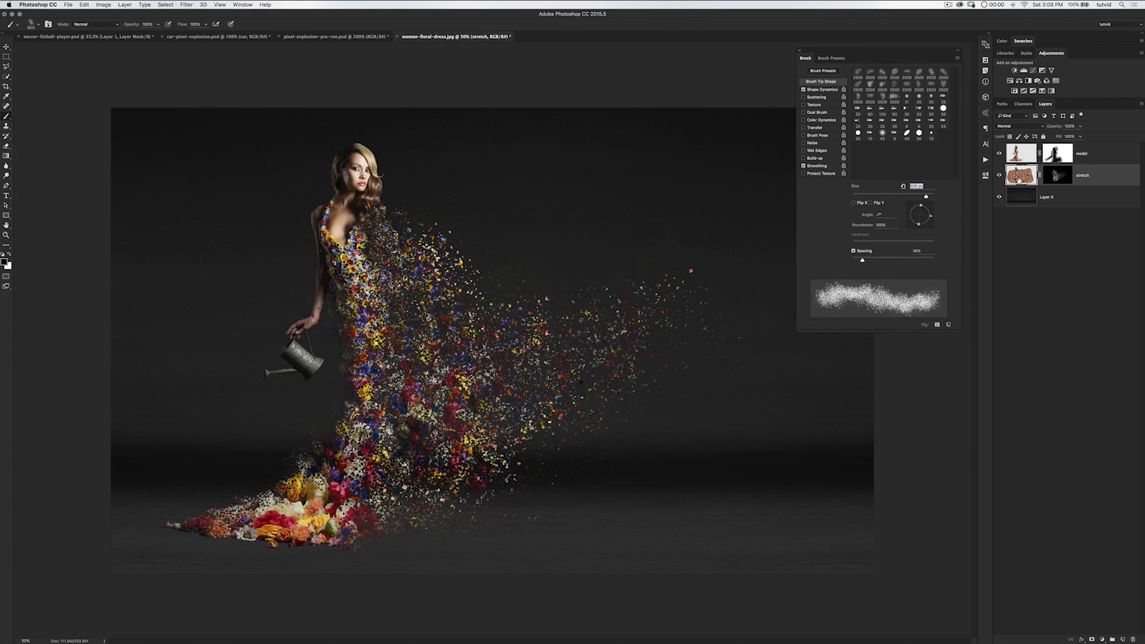
pyautogui.press('super+j')
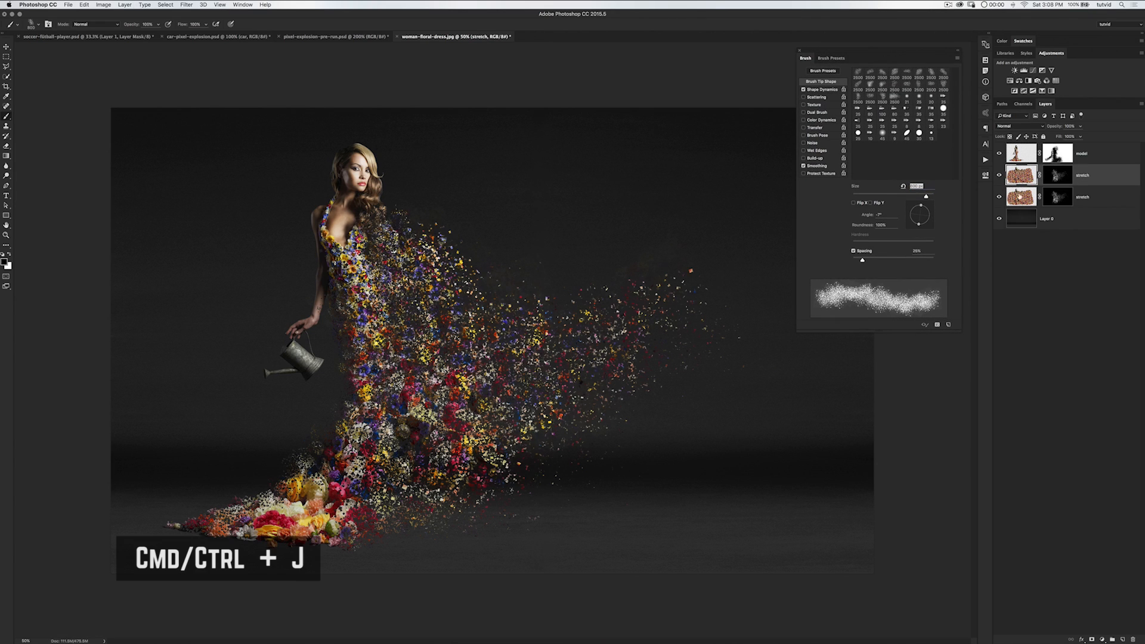
pyautogui.moveTo(1031, 171); pyautogui.dragTo(1033, 146)
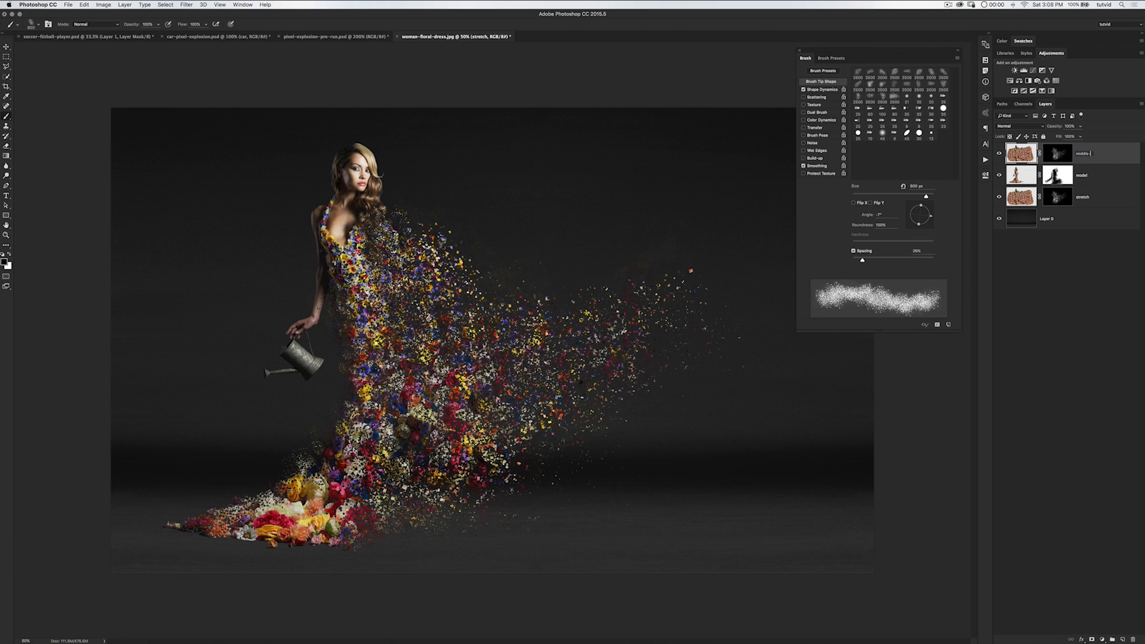
pyautogui.write('s')
pyautogui.press('Return')
# - Fill the middle-graphics mask with black and reveal fragments around the watering can in white, using a 2500 px disintegration brush with a rotated tip
pyautogui.click(1057, 156)
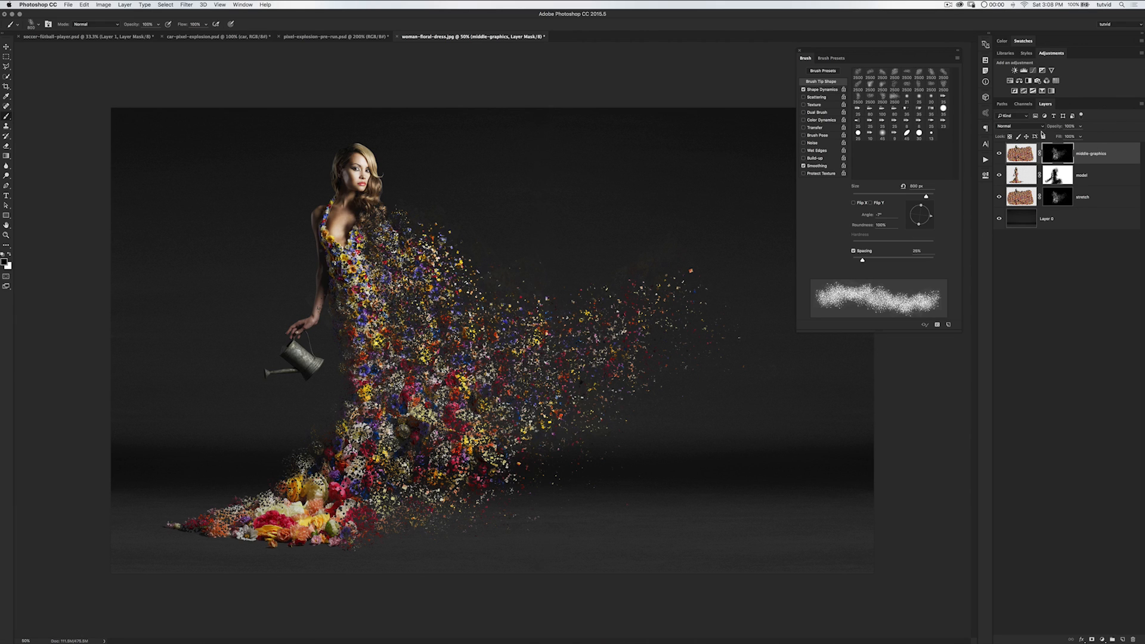
pyautogui.hotkey('alt', 'BackSpace')
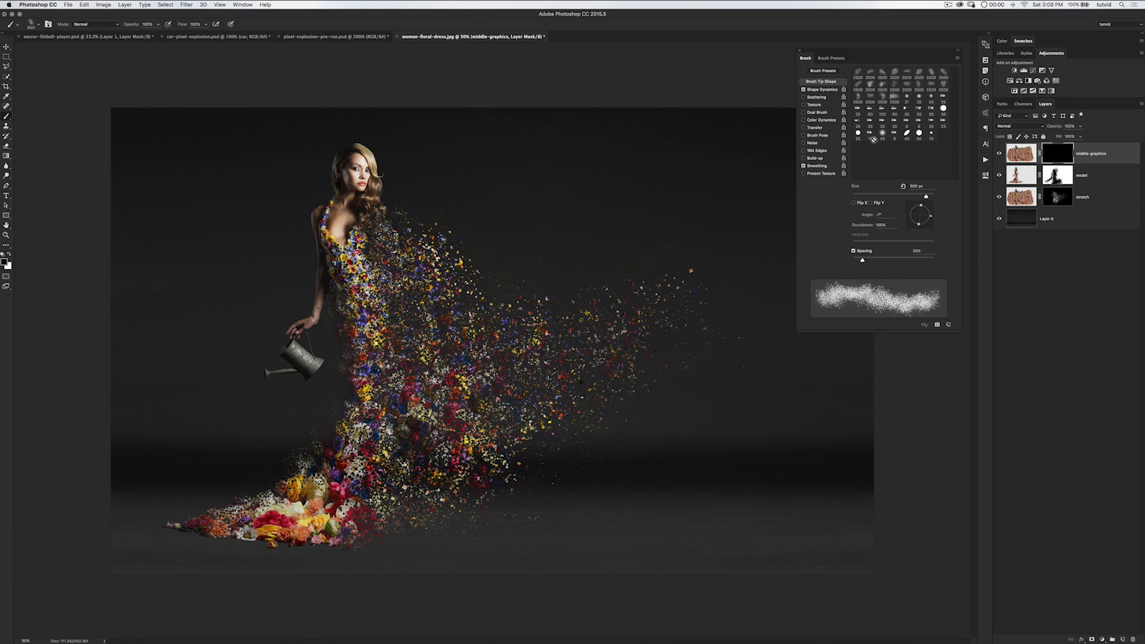
pyautogui.click(858, 87)
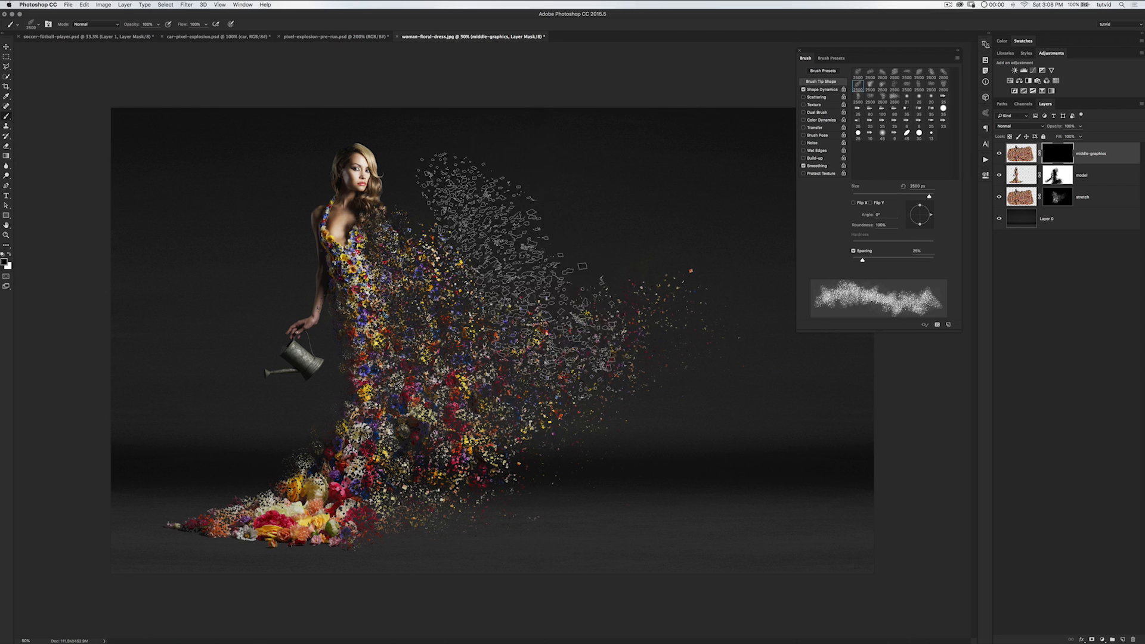
pyautogui.moveTo(934, 218); pyautogui.dragTo(928, 205)
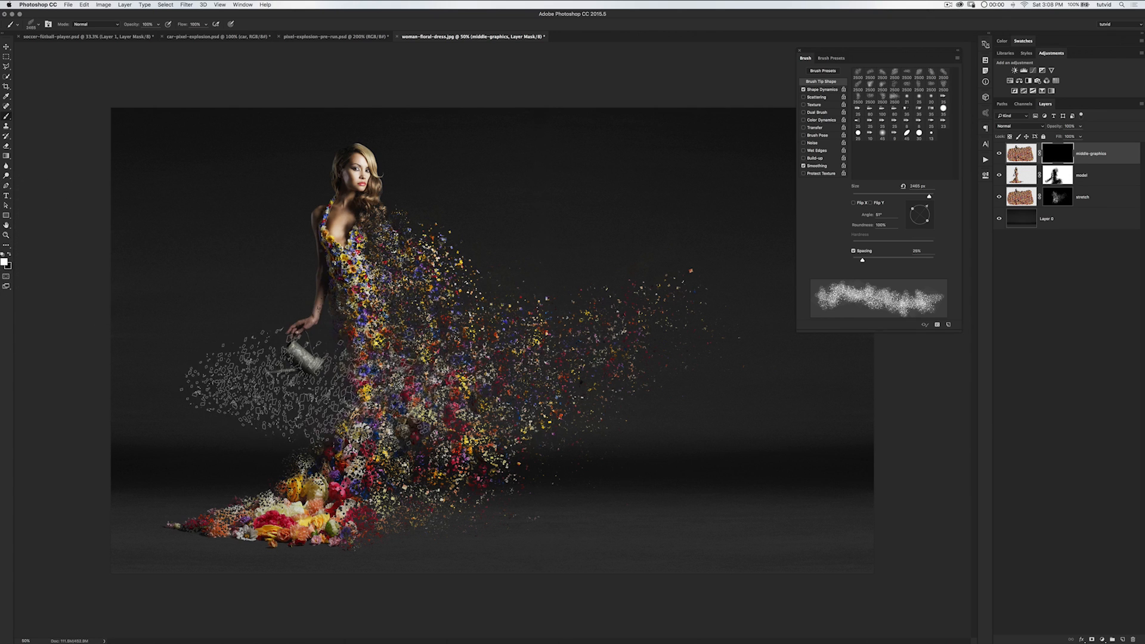
pyautogui.click(313, 396)
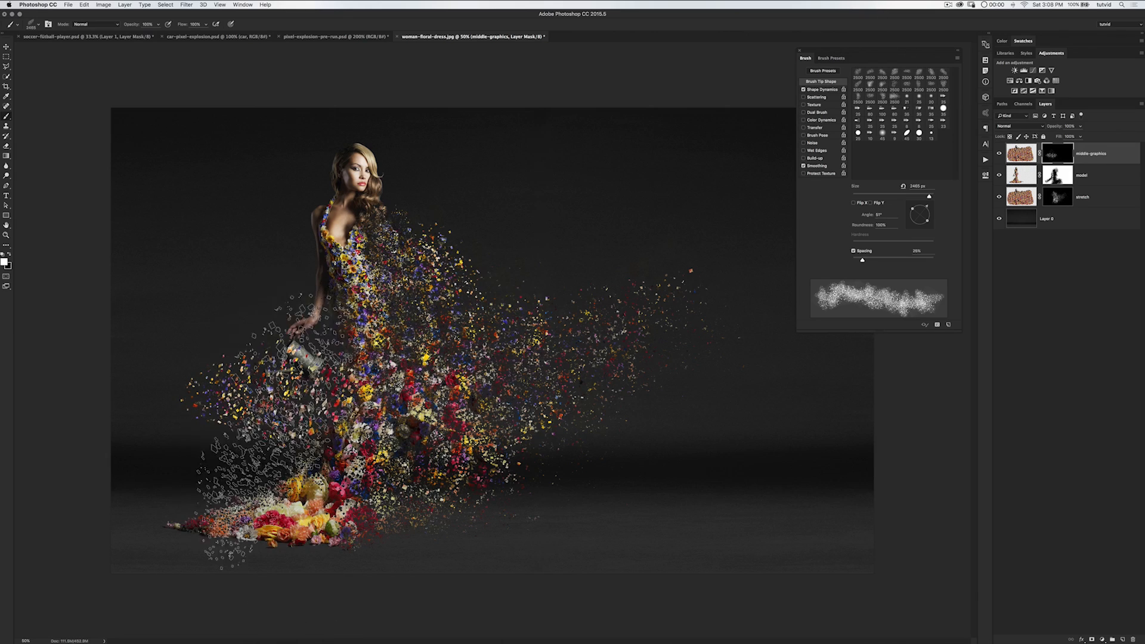
# - Set the brush's Angle Jitter to 0%, rotate its tip, paint fragments across the lower dress in white, and thin those at the left in black
pyautogui.click(823, 90)
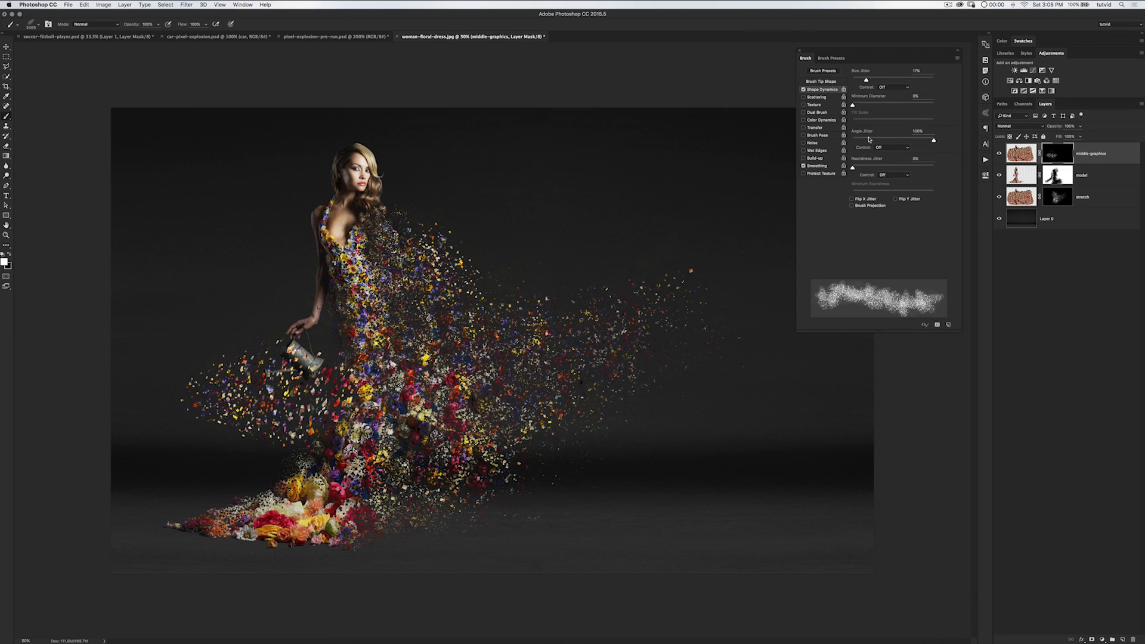
pyautogui.moveTo(871, 139); pyautogui.dragTo(851, 140)
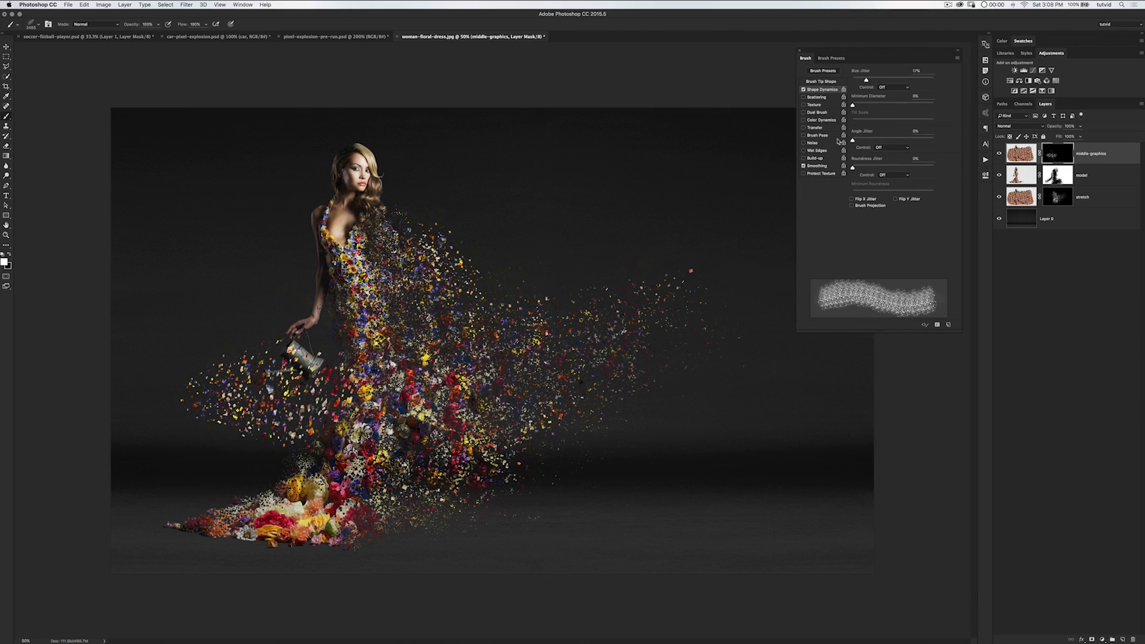
pyautogui.click(828, 82)
pyautogui.moveTo(927, 206); pyautogui.dragTo(904, 201)
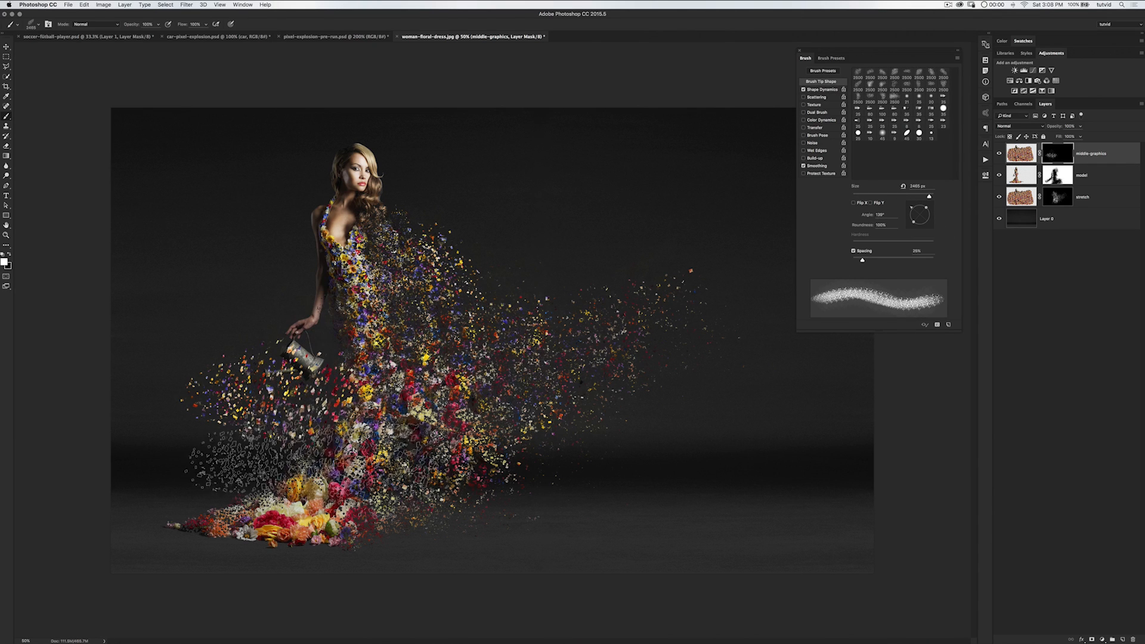
pyautogui.click(272, 431)
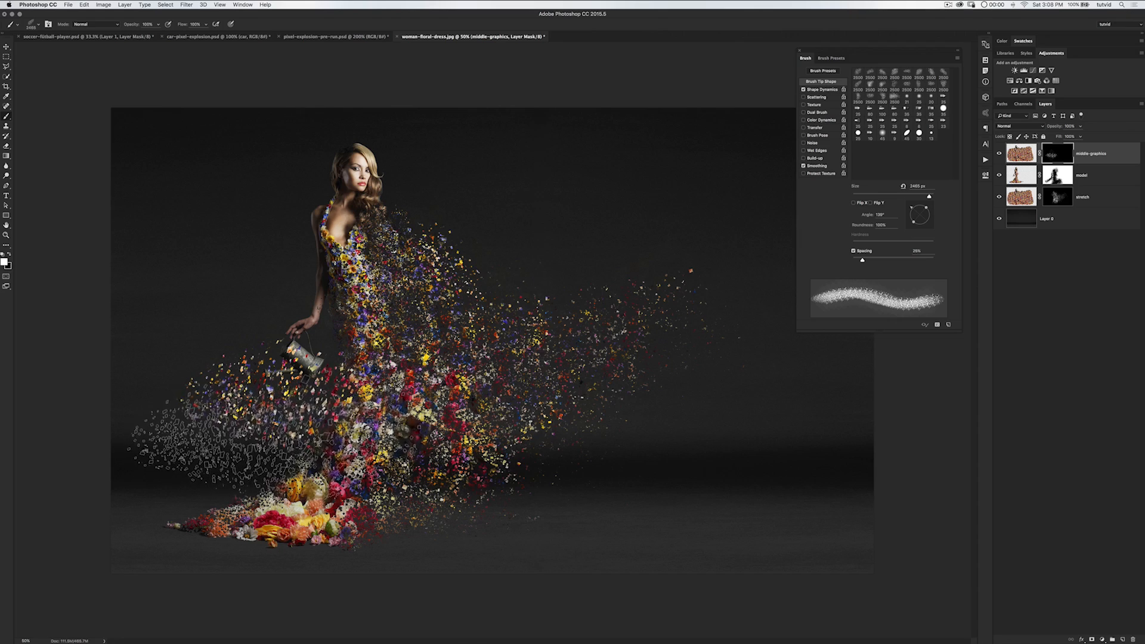
pyautogui.click(445, 418)
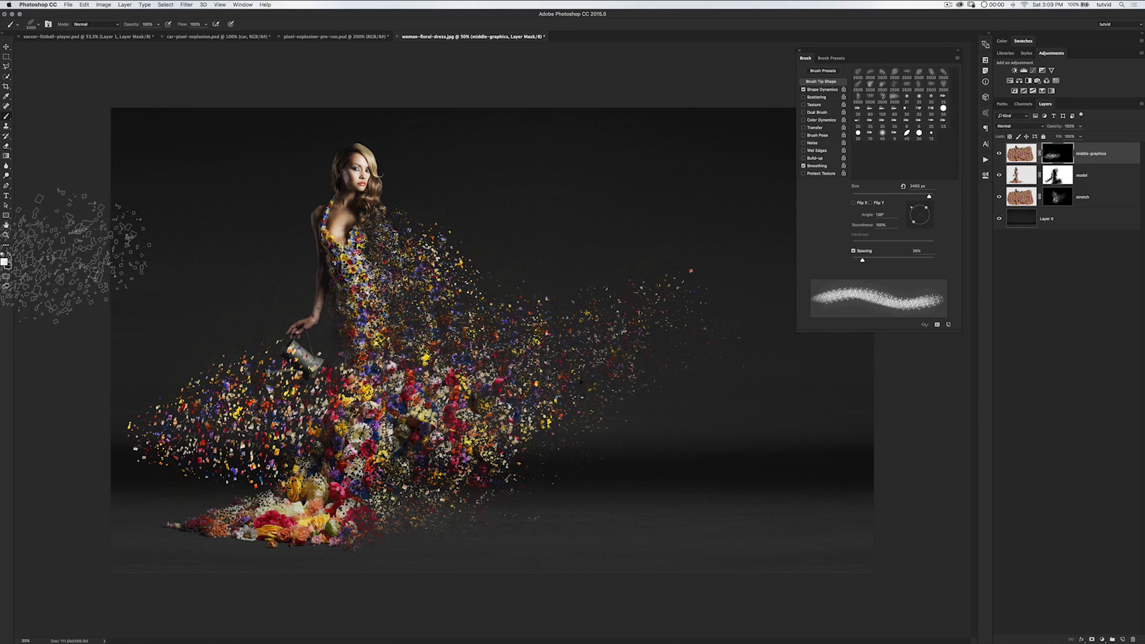
pyautogui.click(9, 255)
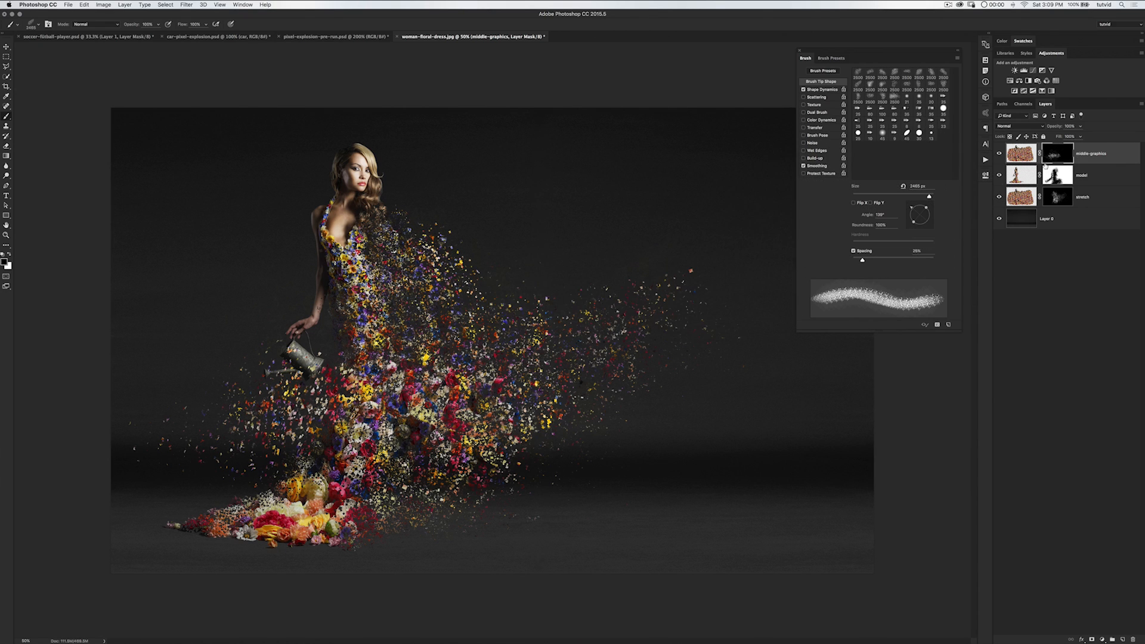
# - Flip the brush tip horizontally, set its angle to about -138°, and reveal fragments to the right of the lower dress in white
pyautogui.click(855, 203)
pyautogui.moveTo(912, 209)
pyautogui.mouseDown()
pyautogui.moveTo(944, 211)
pyautogui.moveTo(902, 202)
pyautogui.moveTo(882, 218)
pyautogui.moveTo(909, 224)
pyautogui.mouseUp()
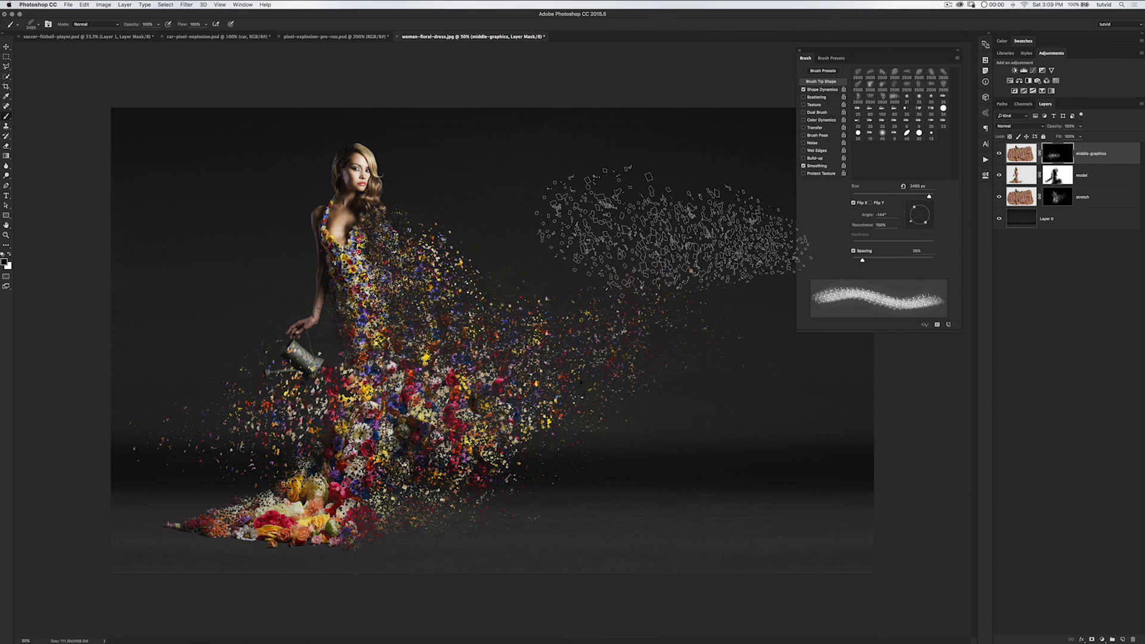
pyautogui.moveTo(911, 224); pyautogui.dragTo(910, 222)
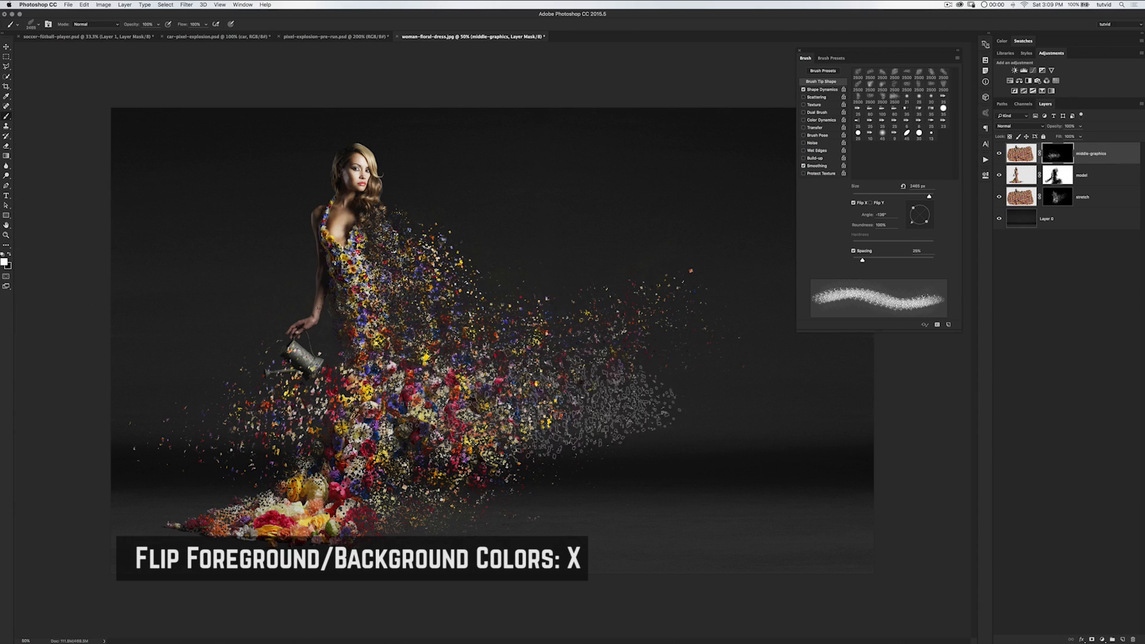
pyautogui.click(526, 430)
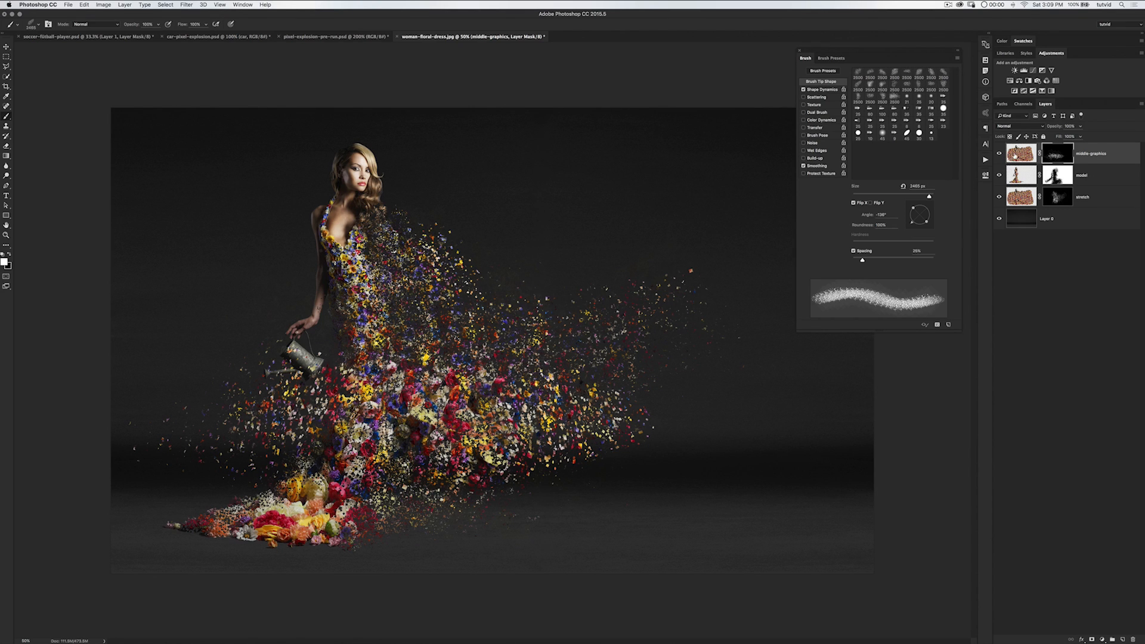
# - Paint black on the middle-graphics and stretch layer masks to thin out the dense fragments beside the lower dress
pyautogui.press('x')
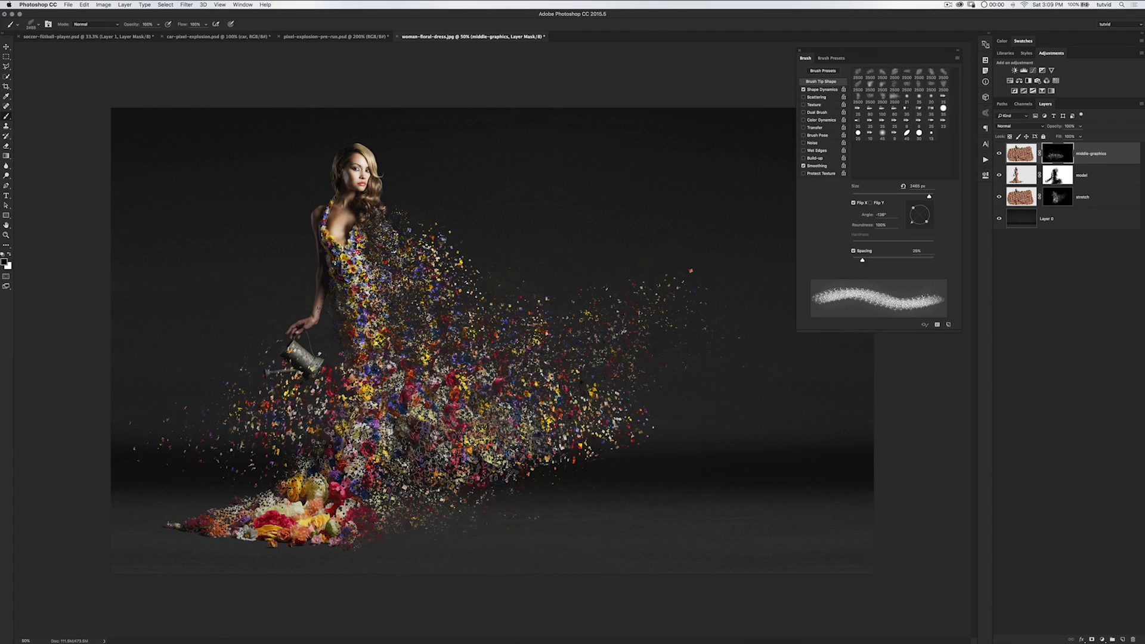
pyautogui.click(1061, 200)
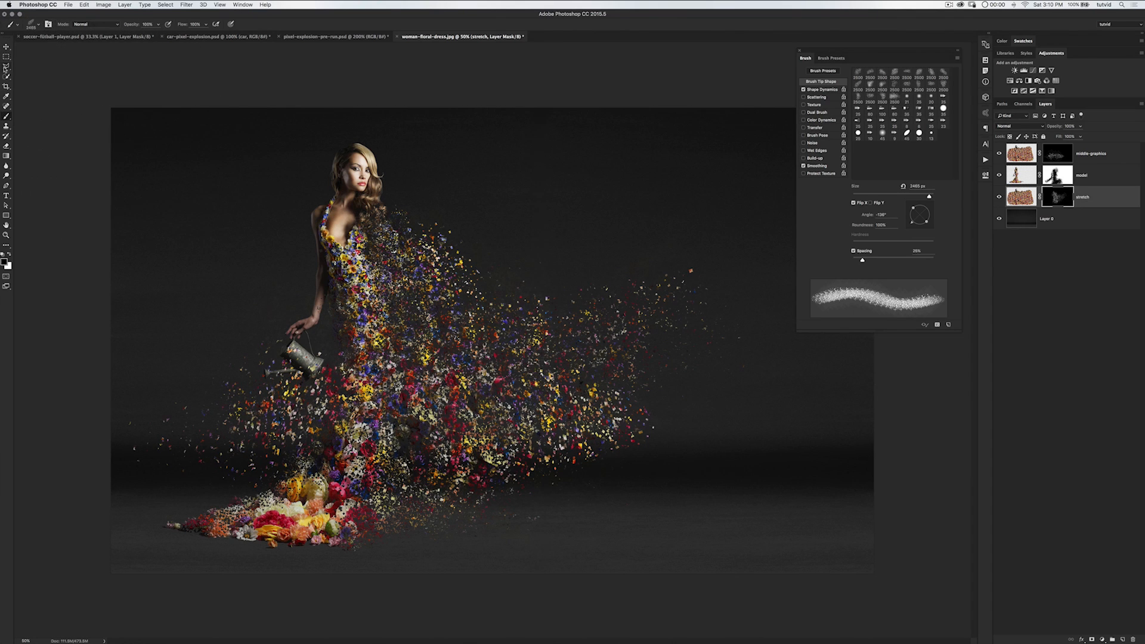
pyautogui.click(6, 67)
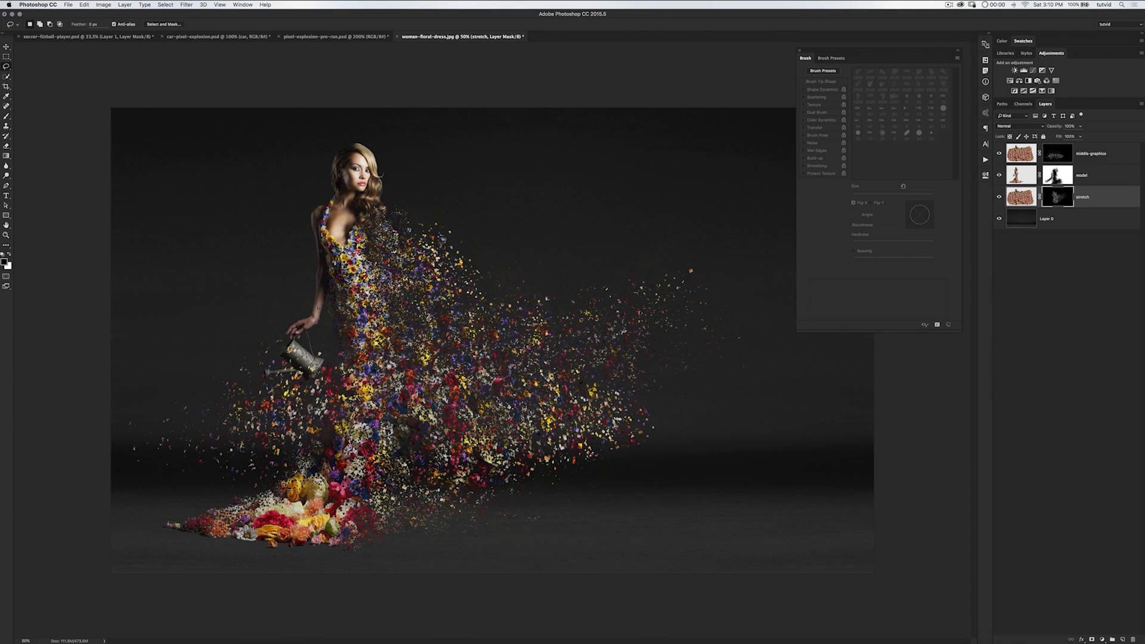
pyautogui.moveTo(658, 428); pyautogui.dragTo(422, 347)
pyautogui.keyDown('super'); pyautogui.click(1119, 159); pyautogui.keyUp('super')
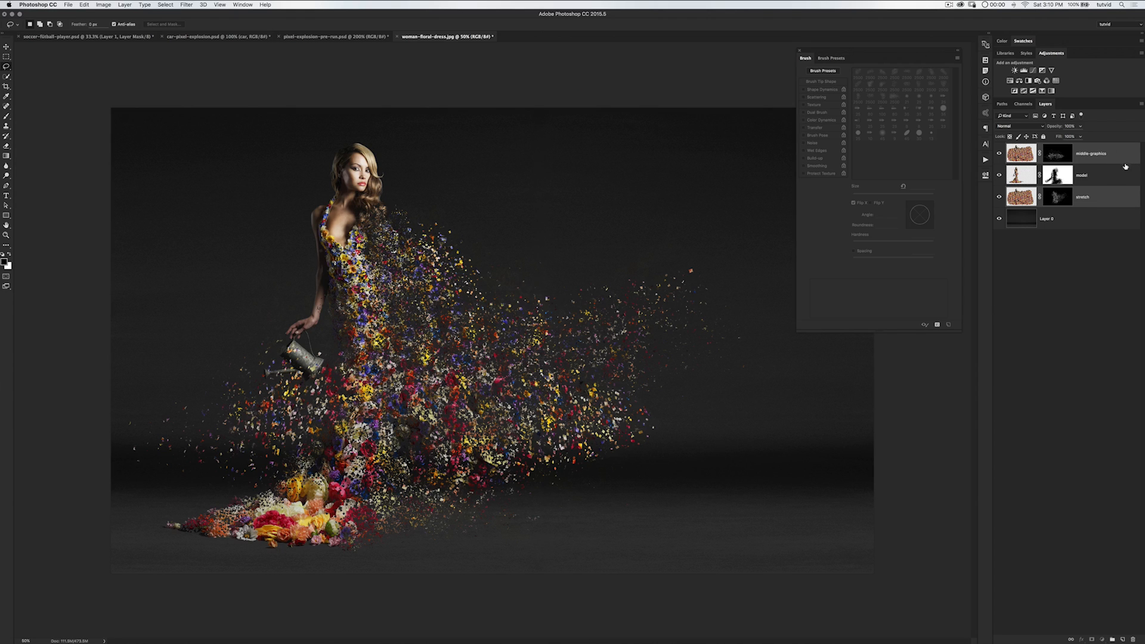
# - Duplicate the middle-graphics layer, fill the copy's mask with black, and check the mask by itself
pyautogui.click(1117, 161)
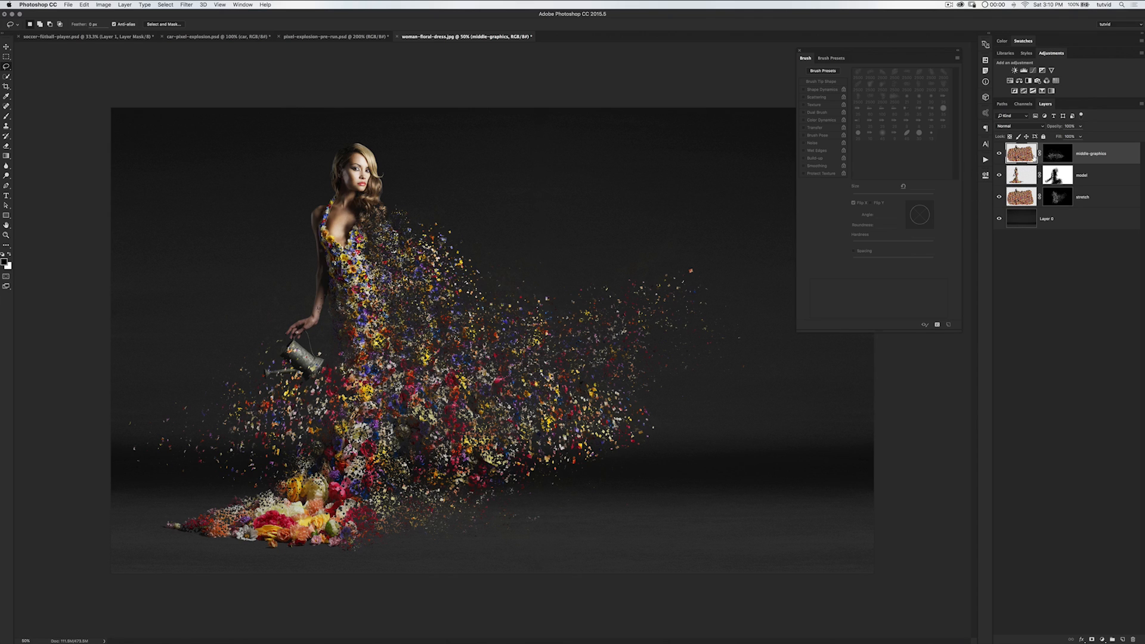
pyautogui.press('super+j')
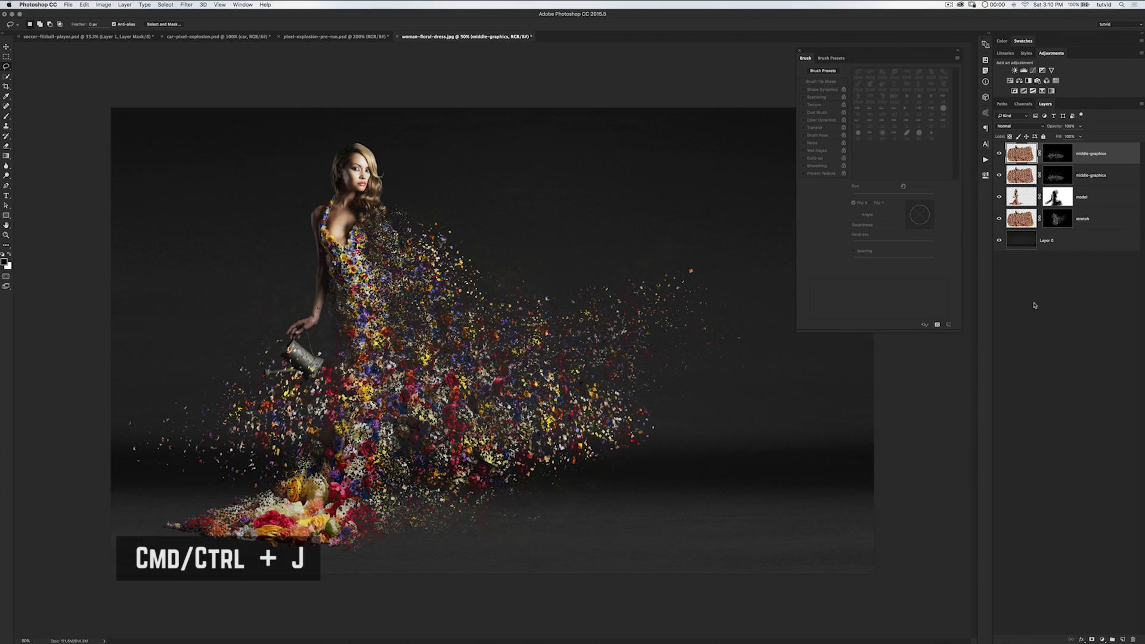
pyautogui.click(1062, 157)
pyautogui.hotkey('alt', 'BackSpace')
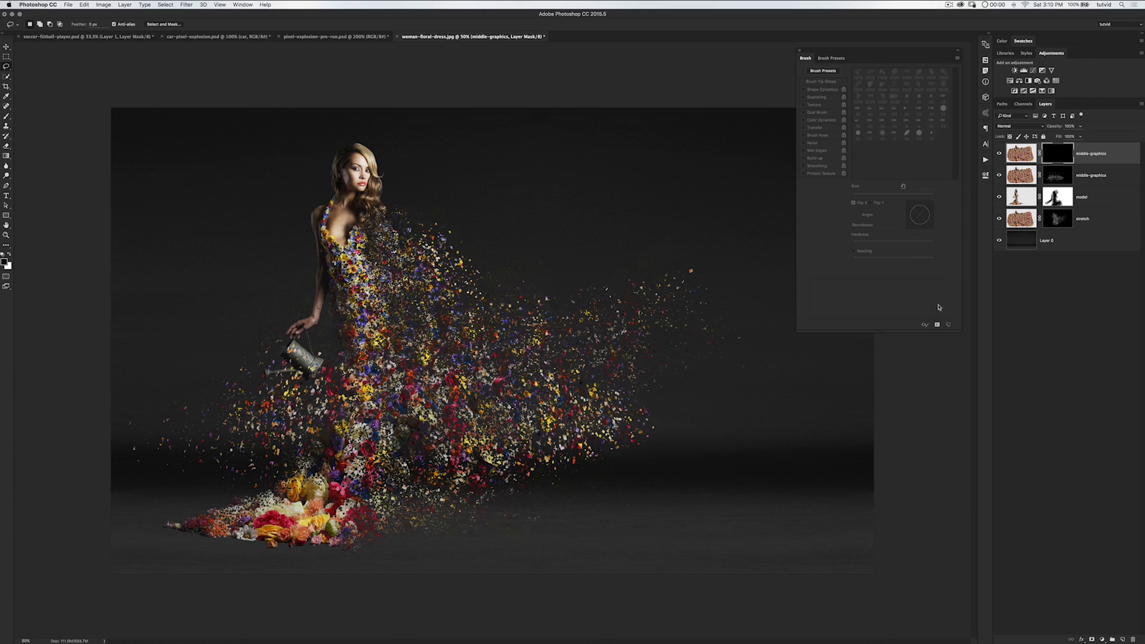
pyautogui.keyDown('alt'); pyautogui.click(1056, 155); pyautogui.keyUp('alt')
pyautogui.keyDown('alt'); pyautogui.click(1059, 159); pyautogui.keyUp('alt')
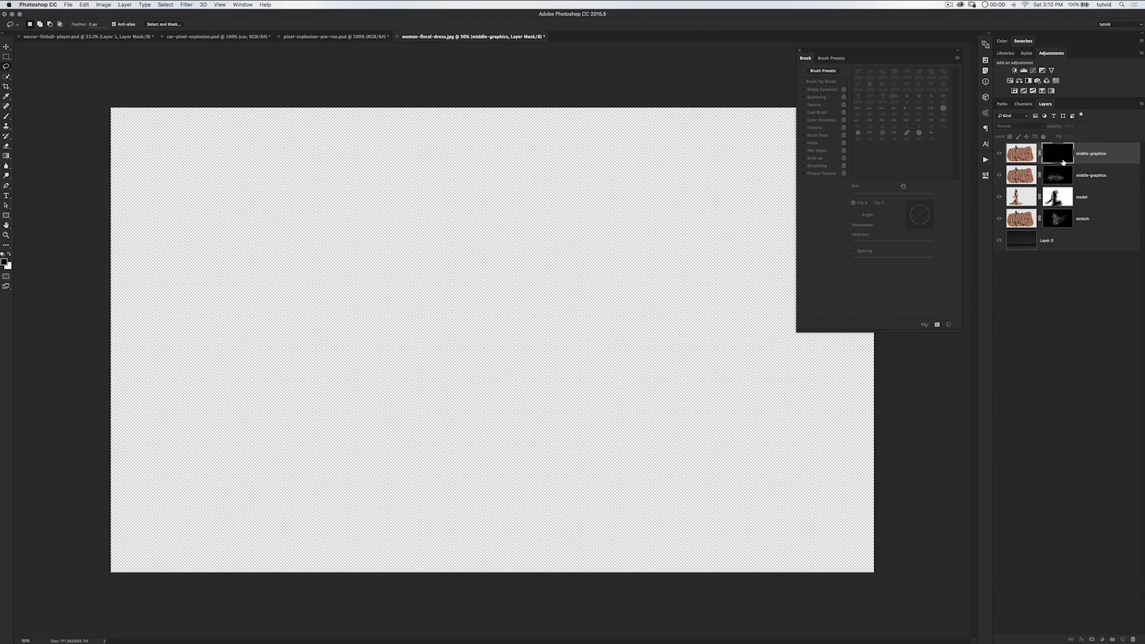
pyautogui.keyDown('alt'); pyautogui.click(1061, 158); pyautogui.keyUp('alt')
pyautogui.keyDown('alt'); pyautogui.click(1056, 159); pyautogui.keyUp('alt')
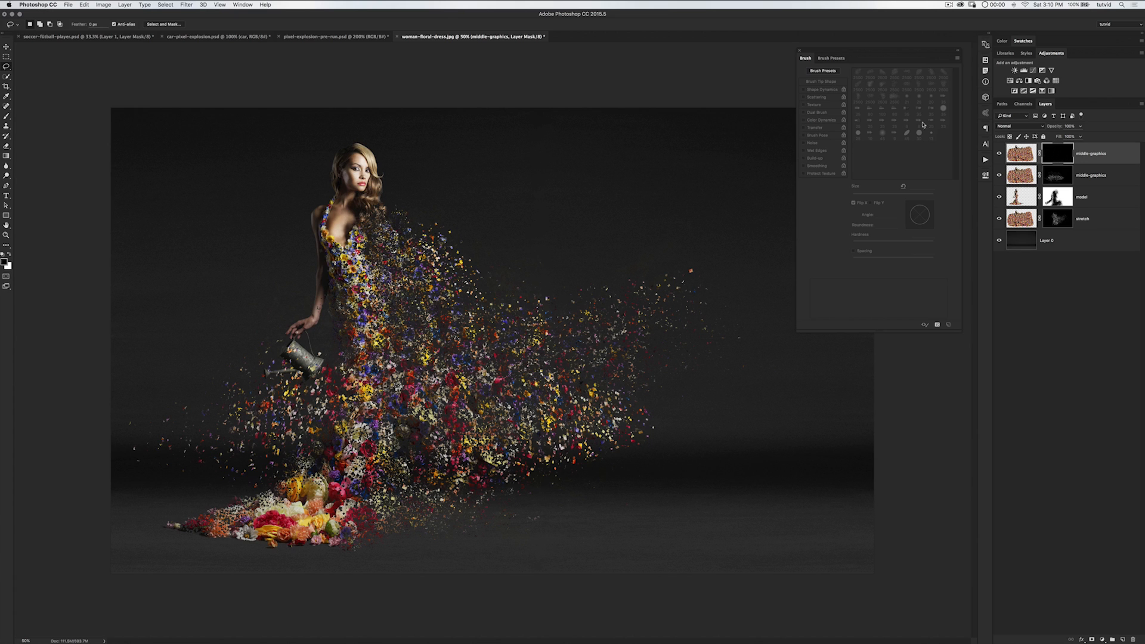
# - Enlarge another disintegration brush to 5000 px, rotate its tip slightly, and paint large white fragments over the dress on the top mask
pyautogui.click(8, 116)
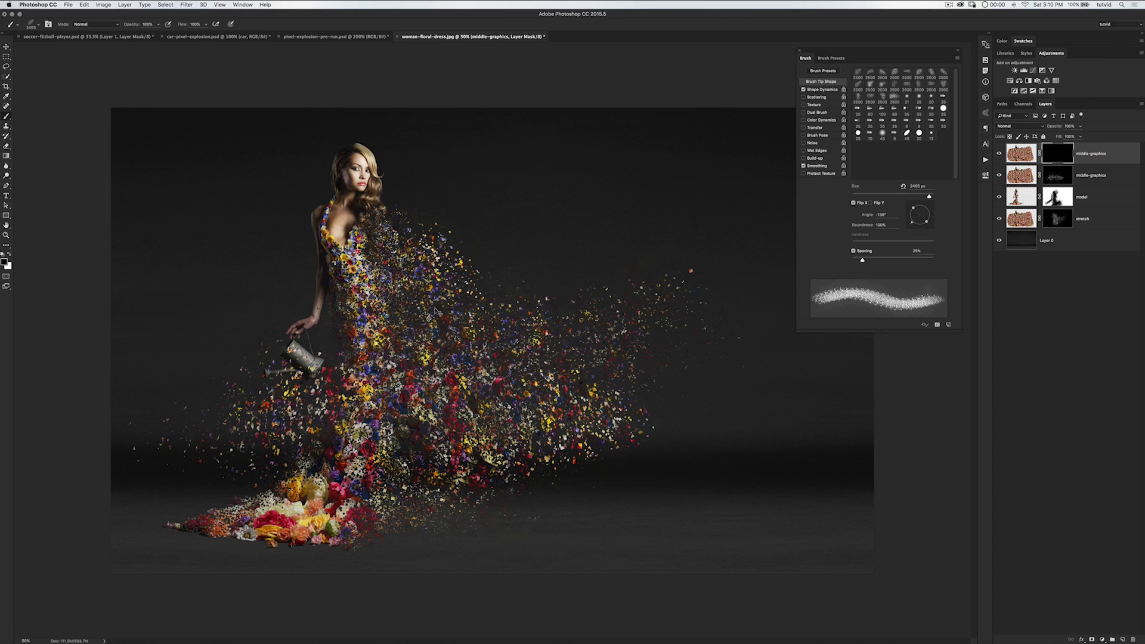
pyautogui.press('super+minus')
pyautogui.press('super+minus')
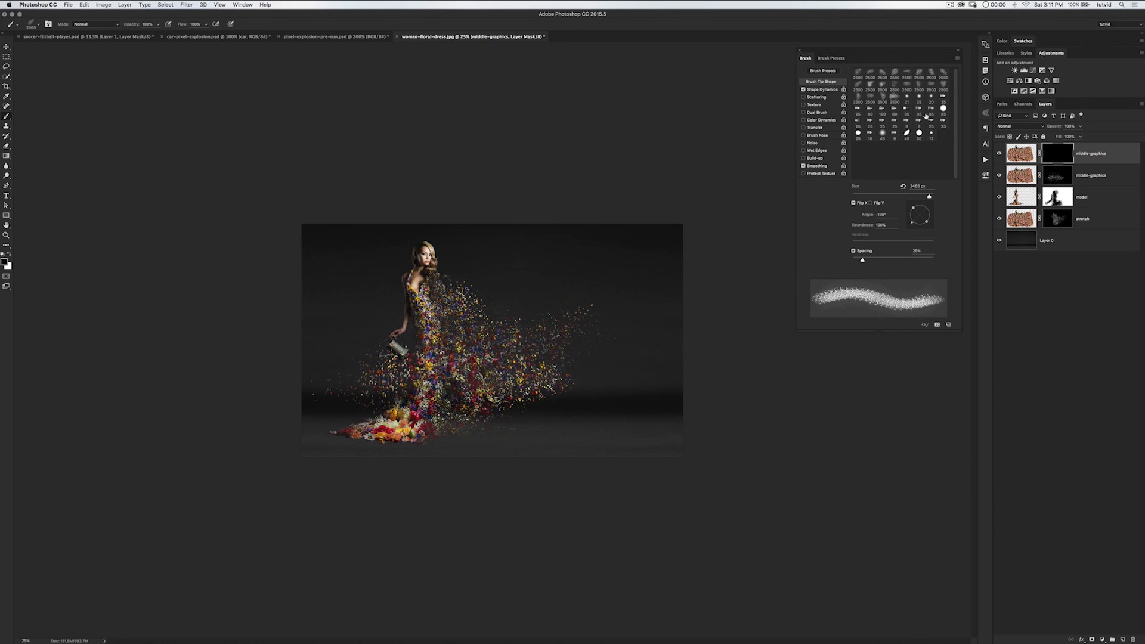
pyautogui.click(871, 73)
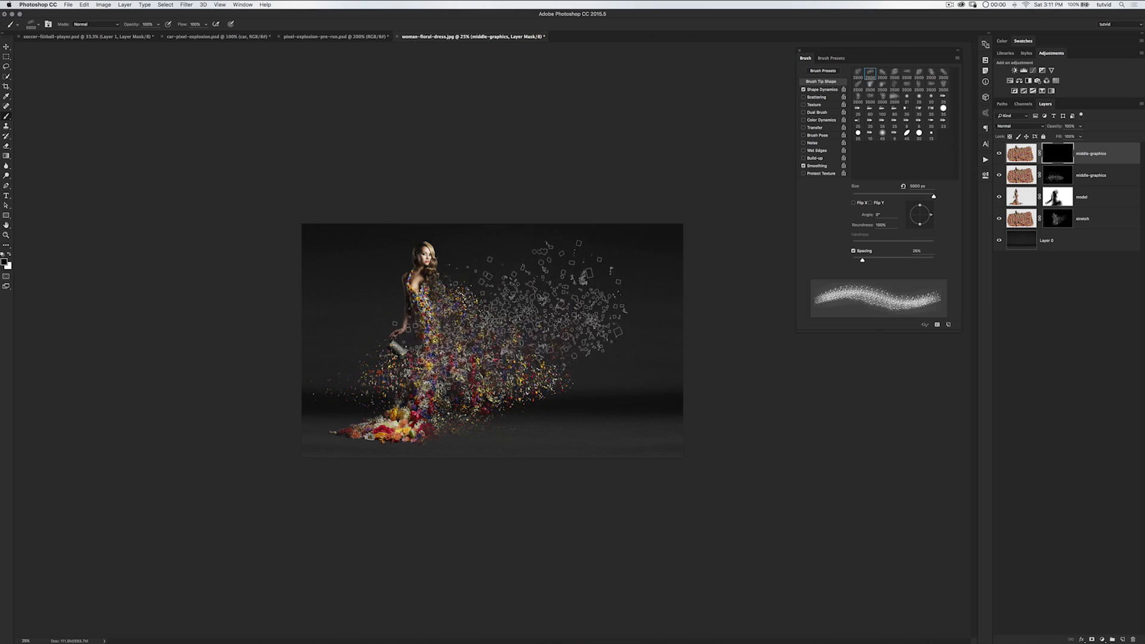
pyautogui.moveTo(934, 219); pyautogui.dragTo(932, 222)
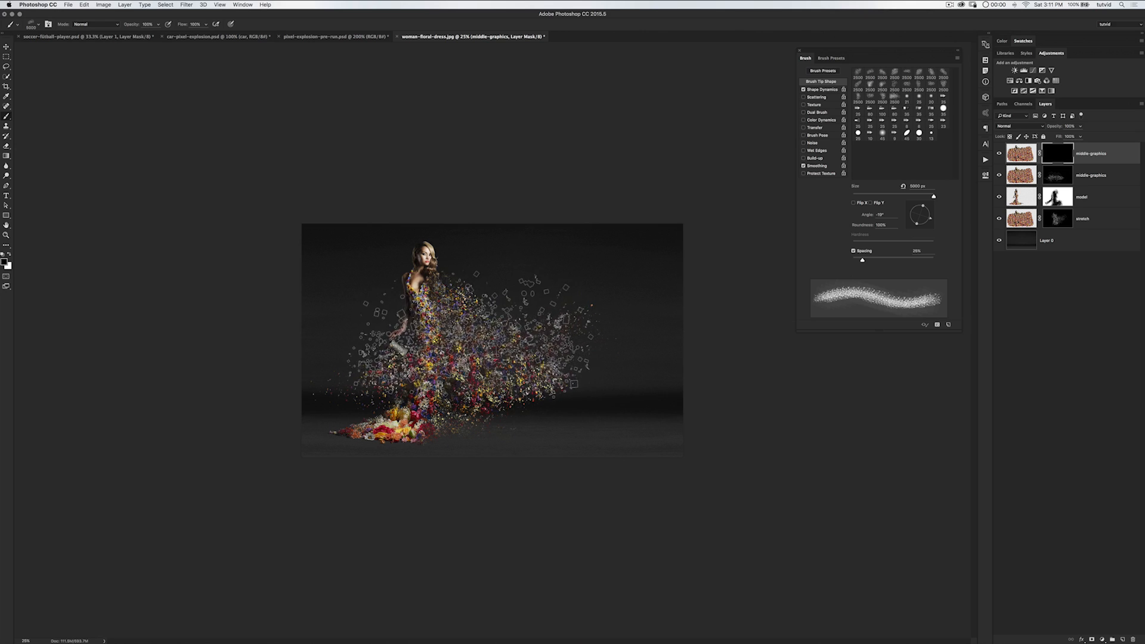
pyautogui.click(10, 255)
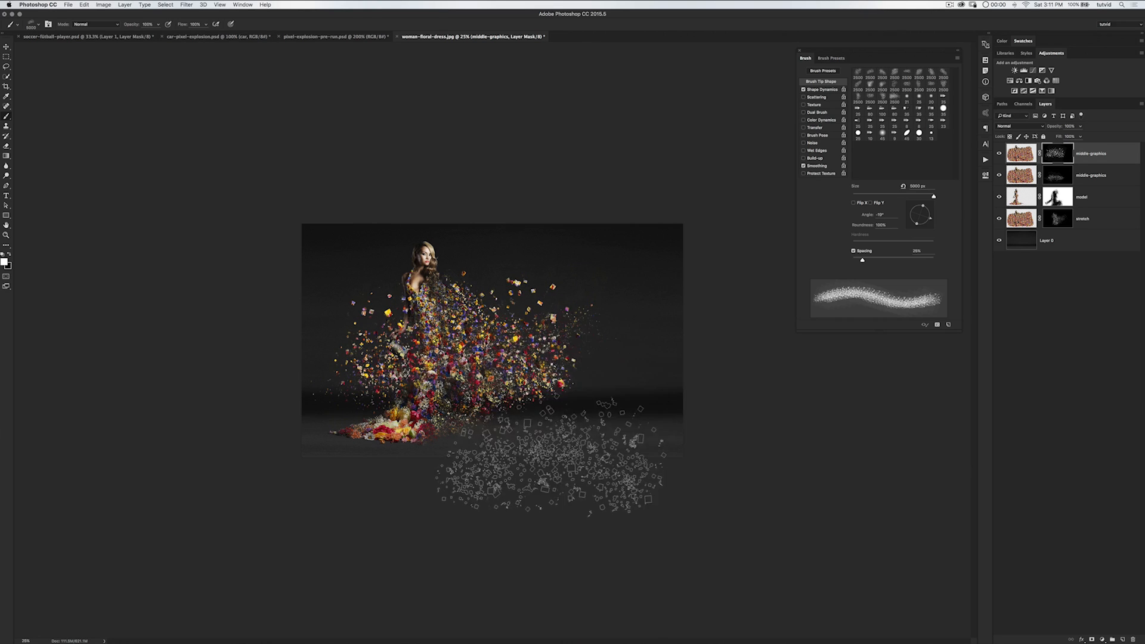
# - Apply a Gaussian Blur with a 4-pixel radius to the image content of the top middle-graphics layer
pyautogui.click(1026, 159)
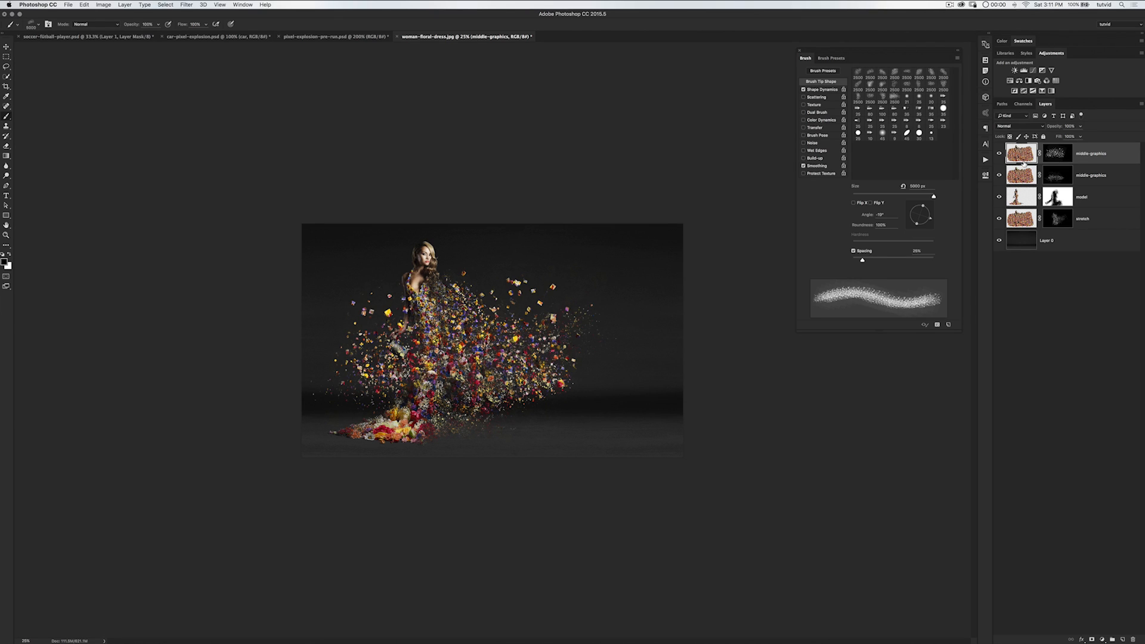
pyautogui.click(202, 5)
pyautogui.moveTo(186, 5)
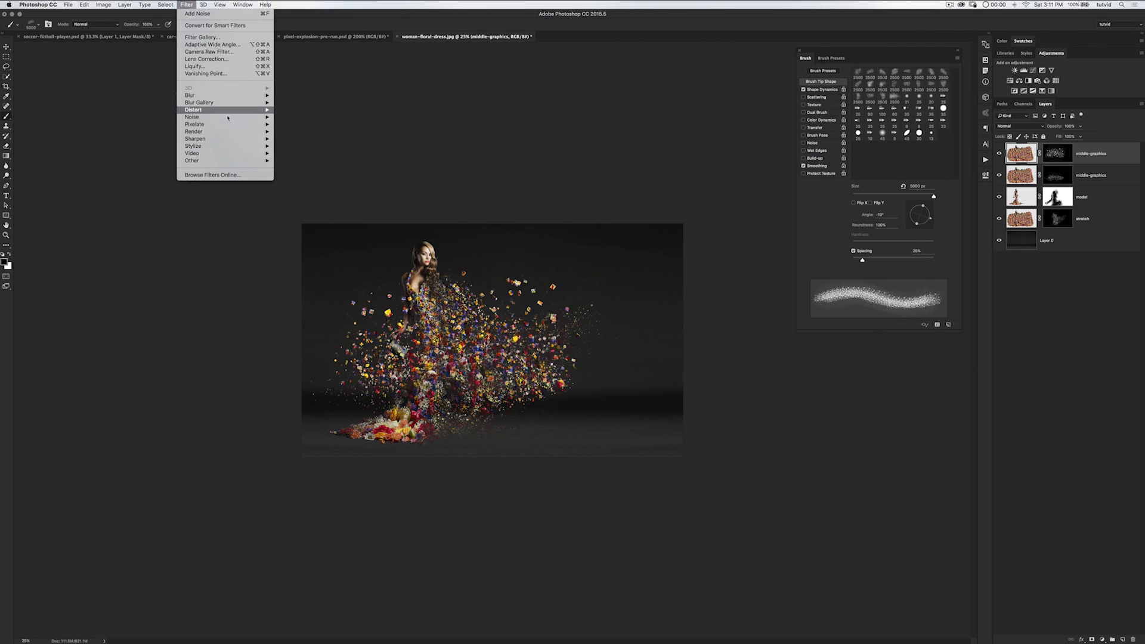
pyautogui.moveTo(220, 96)
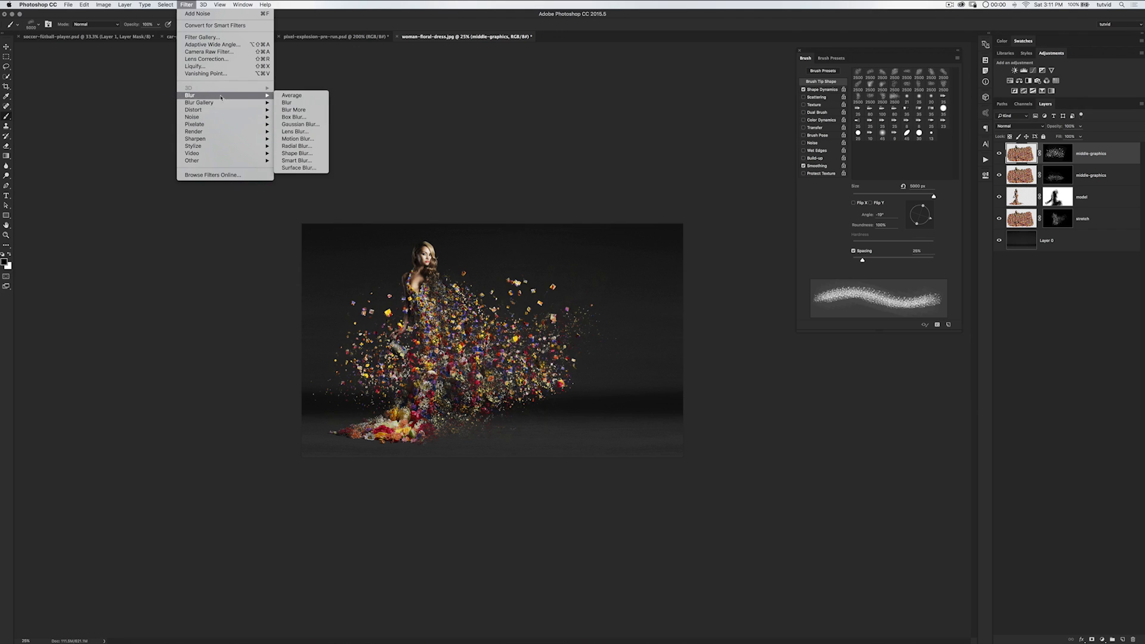
pyautogui.click(302, 124)
pyautogui.moveTo(811, 139); pyautogui.dragTo(668, 93)
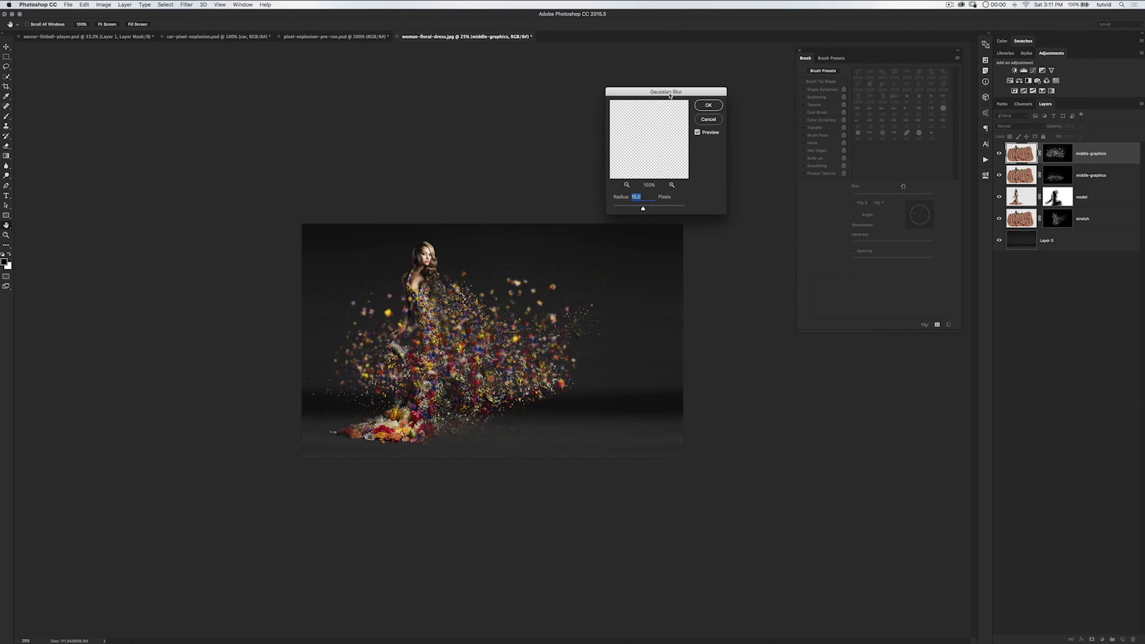
pyautogui.press('super+equal')
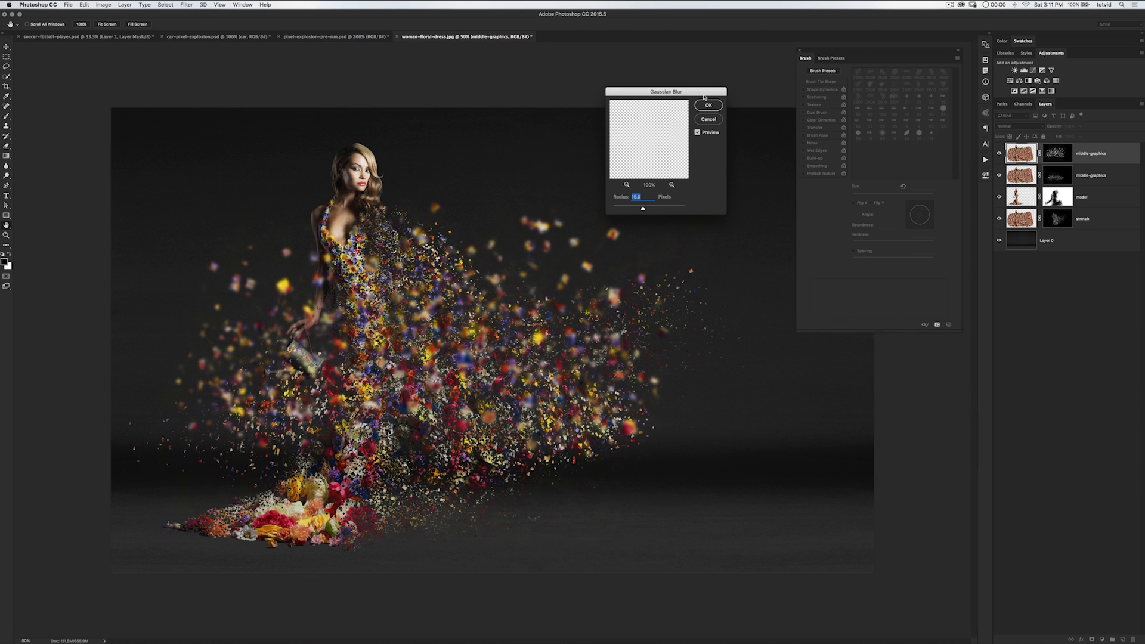
pyautogui.write('4')
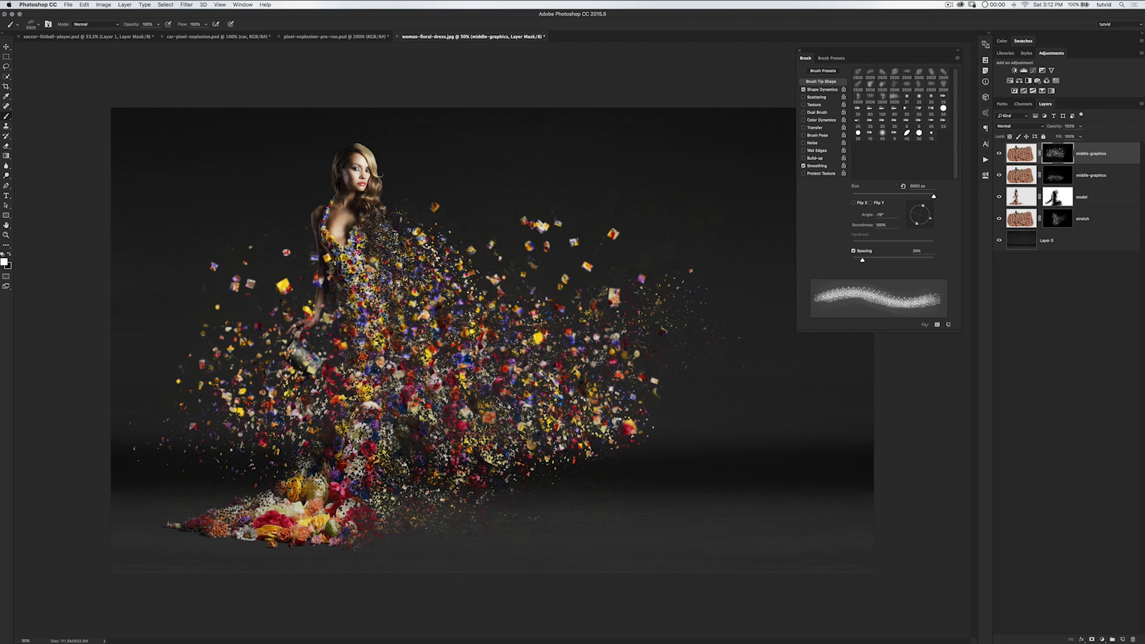
# - Repeat the Gaussian Blur on the top middle-graphics layer's mask and lower the layer's opacity to roughly two thirds
pyautogui.keyDown('alt'); pyautogui.click(1057, 154); pyautogui.keyUp('alt')
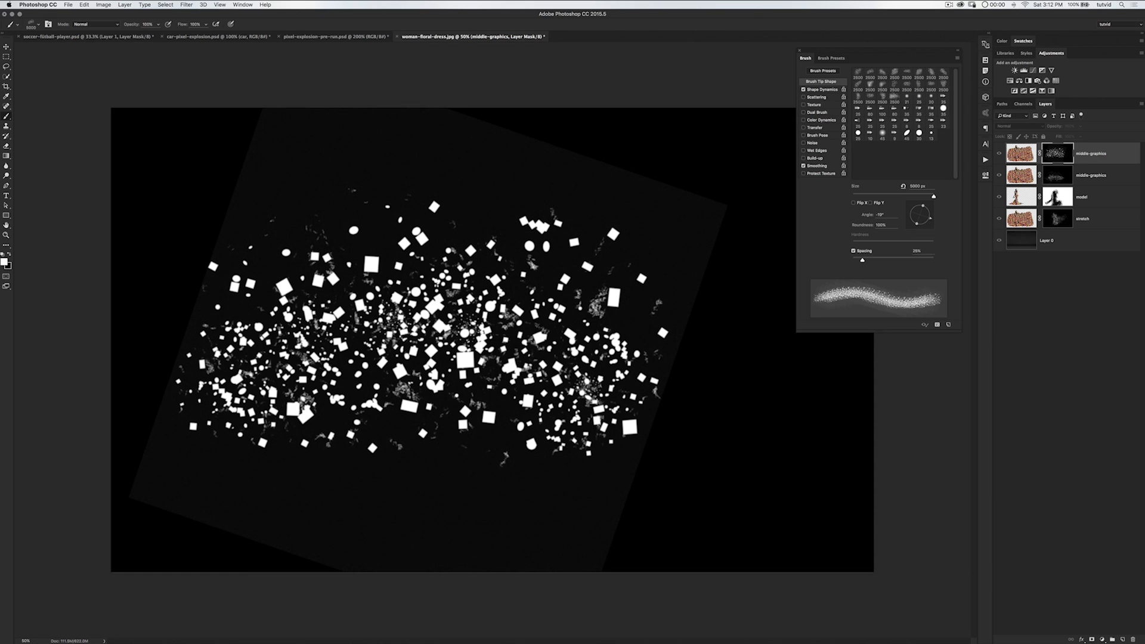
pyautogui.keyDown('alt'); pyautogui.click(1057, 154); pyautogui.keyUp('alt')
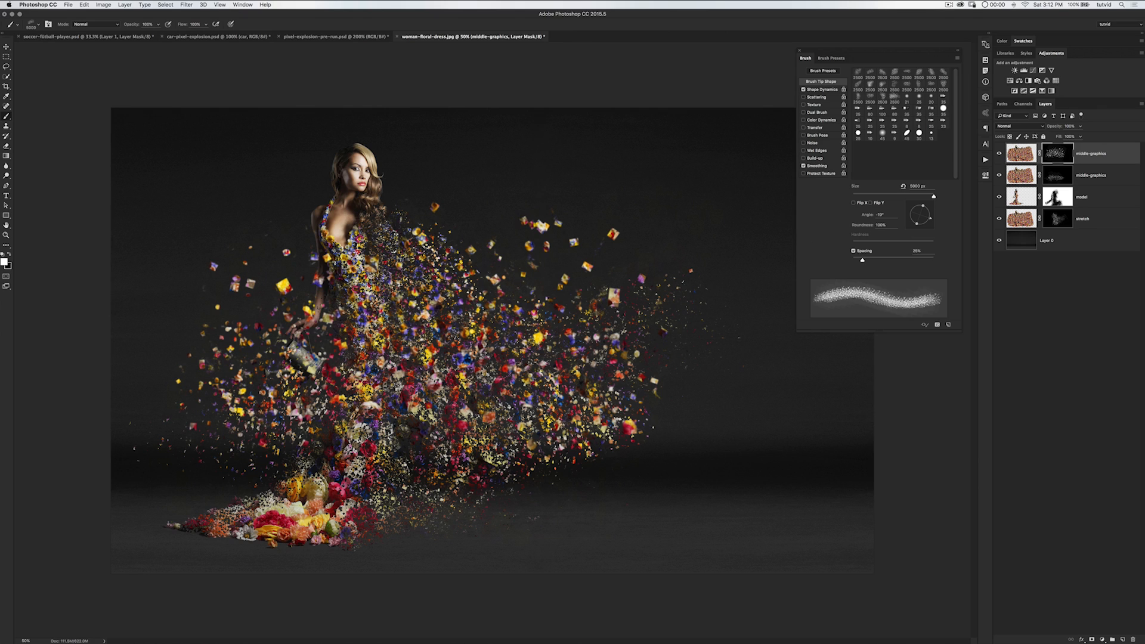
pyautogui.press('super+f')
pyautogui.moveTo(1054, 126)
pyautogui.mouseDown()
pyautogui.moveTo(1040, 126)
pyautogui.moveTo(1050, 127)
pyautogui.mouseUp()
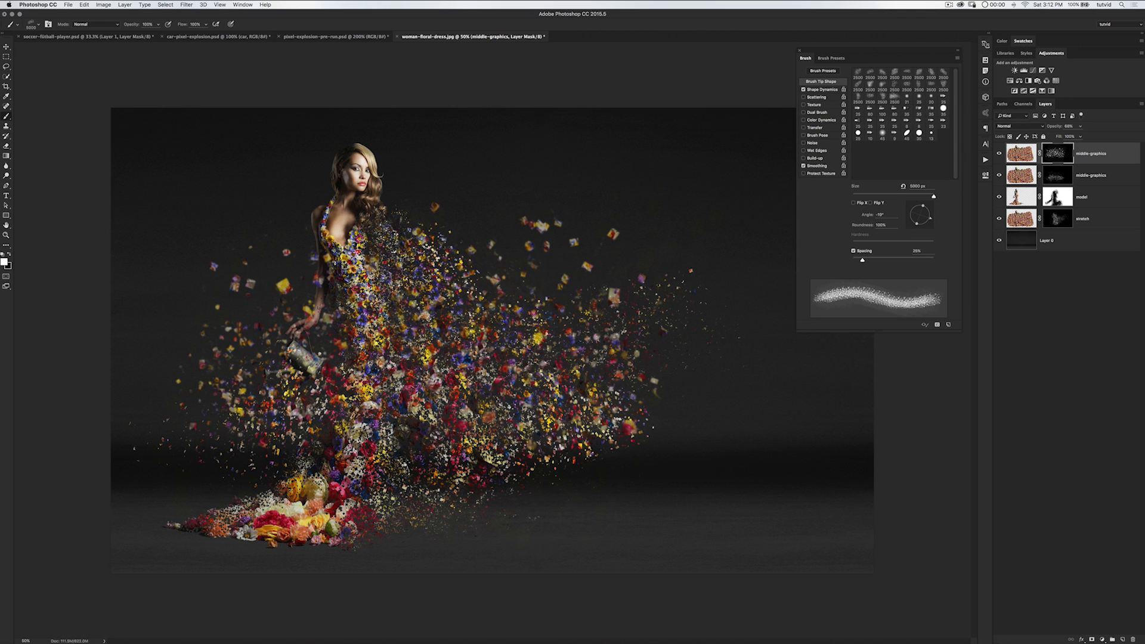
# - Paint black on the top mask with a different disintegration brush to break up the blurred fragments over the arm, watering can and dress
pyautogui.click(882, 74)
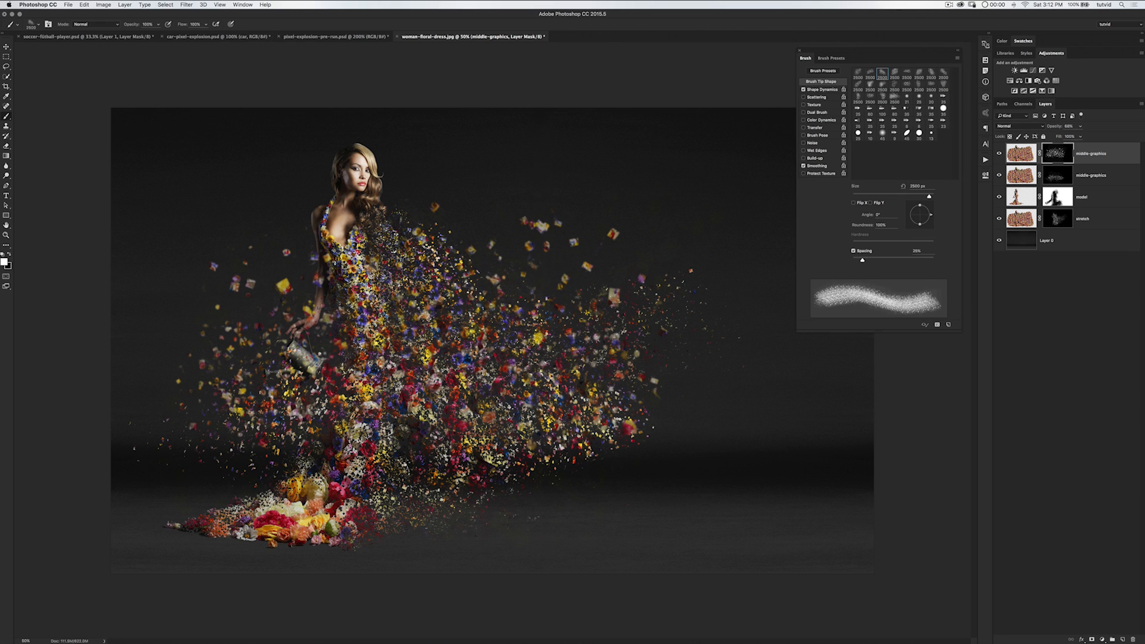
pyautogui.click(668, 251)
pyautogui.press('super+z')
pyautogui.press('x')
pyautogui.moveTo(365, 352)
pyautogui.mouseDown()
pyautogui.moveTo(352, 358)
pyautogui.moveTo(405, 365)
pyautogui.moveTo(558, 346)
pyautogui.moveTo(568, 326)
pyautogui.mouseUp()
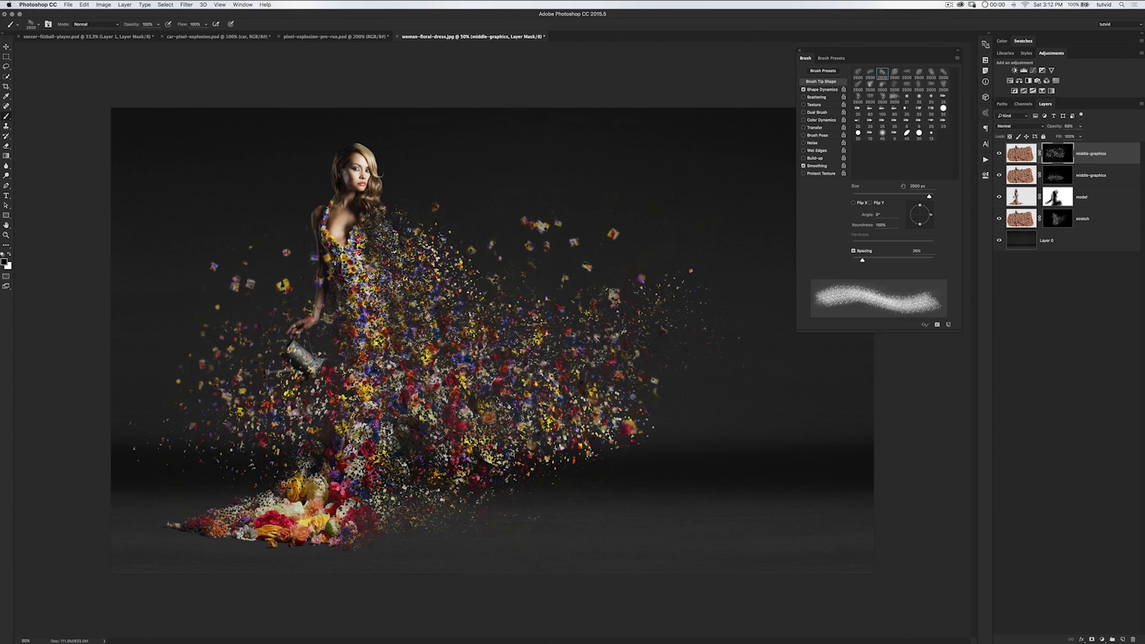
# - Reapply the last Gaussian Blur to the top layer's mask to soften the newly painted cut-outs
pyautogui.press('z')
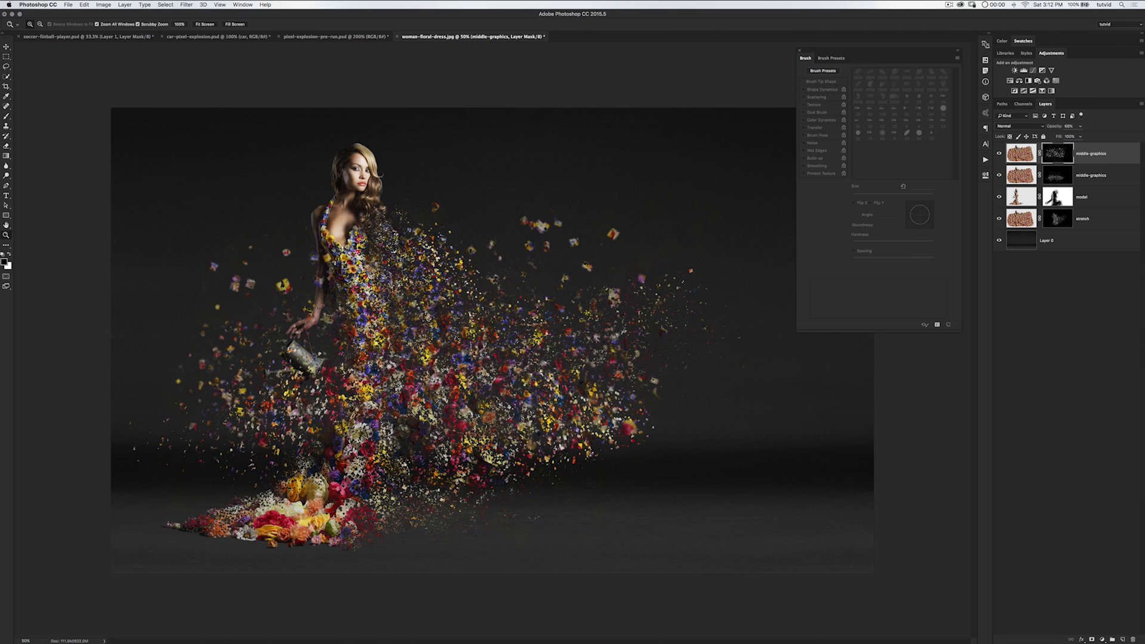
pyautogui.click(285, 282)
pyautogui.click(423, 325)
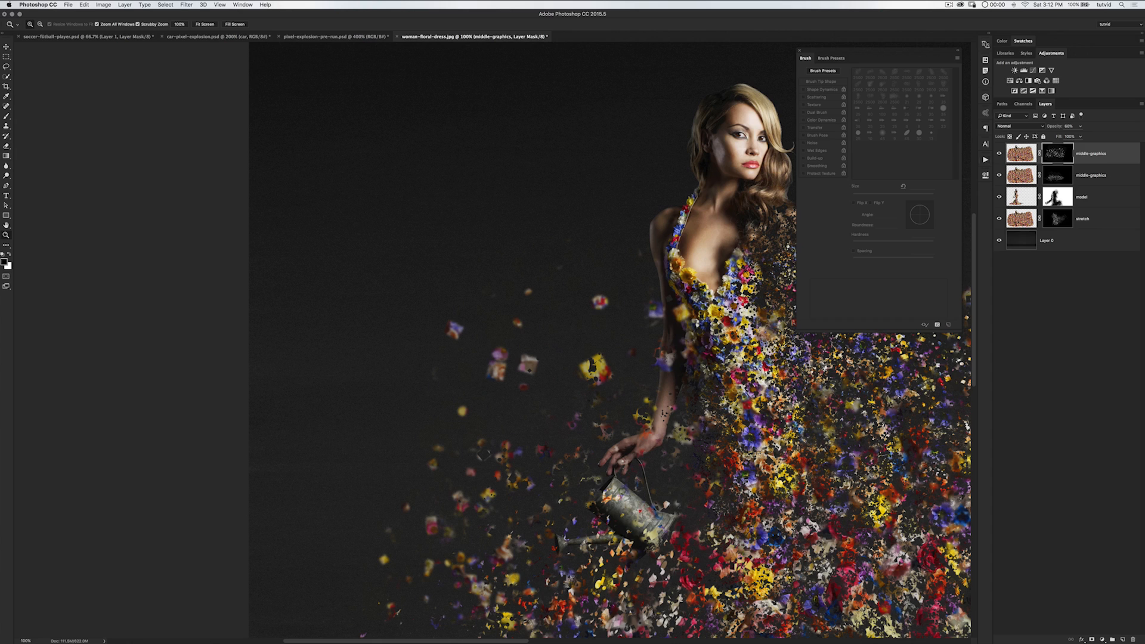
pyautogui.press('super+f')
pyautogui.press('super+minus')
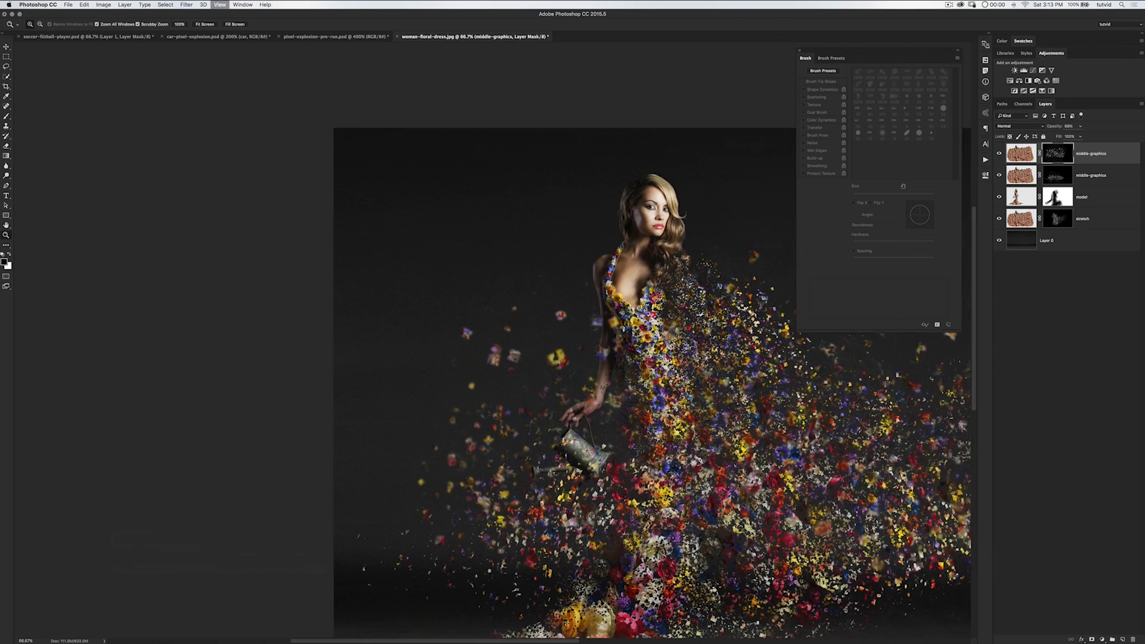
pyautogui.press('super+minus')
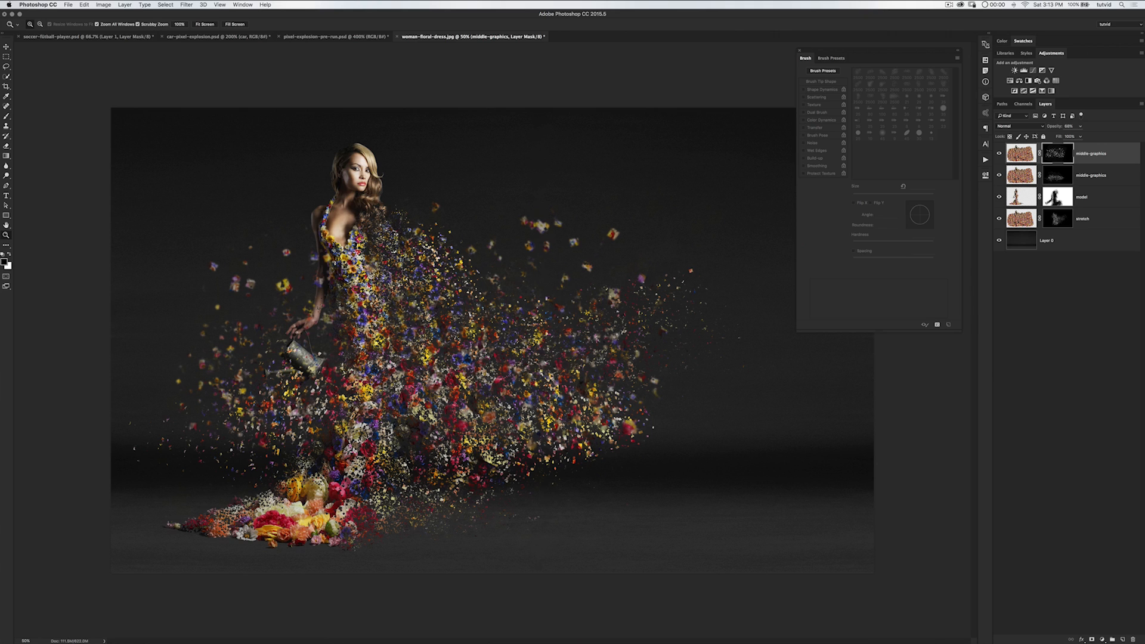
# - Rename the blurred top layer as mid-blur
pyautogui.doubleClick(1090, 154)
pyautogui.write('e')
pyautogui.press('Return')
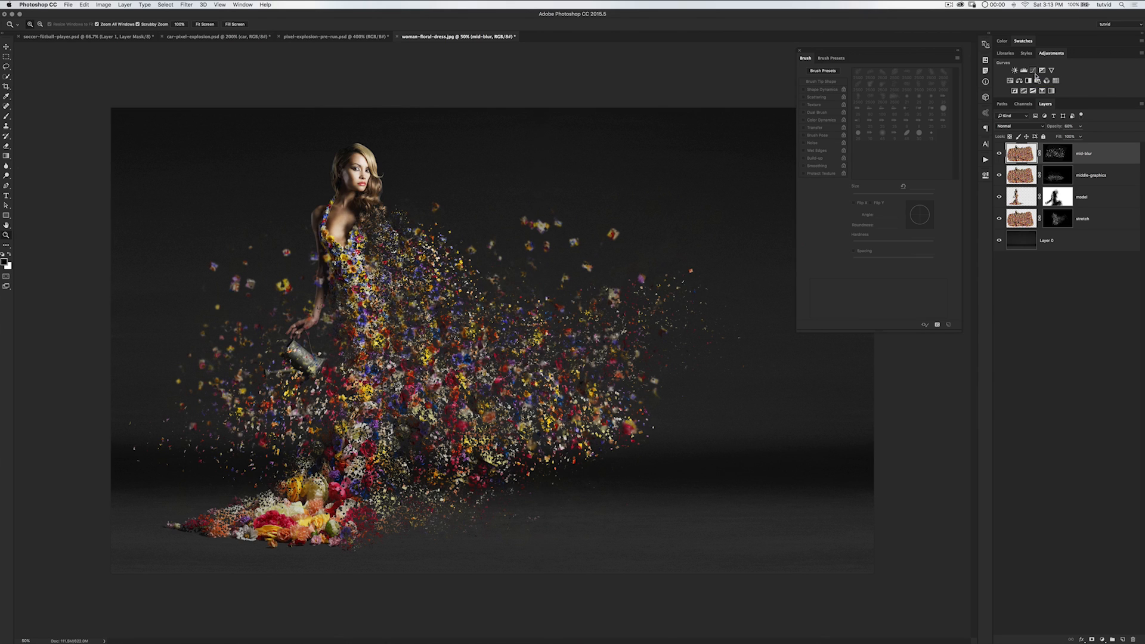
# - Duplicate the middle-graphics layer above mid-blur and fill the copy's mask with black
pyautogui.moveTo(1098, 178); pyautogui.dragTo(1126, 150)
pyautogui.click(1059, 153)
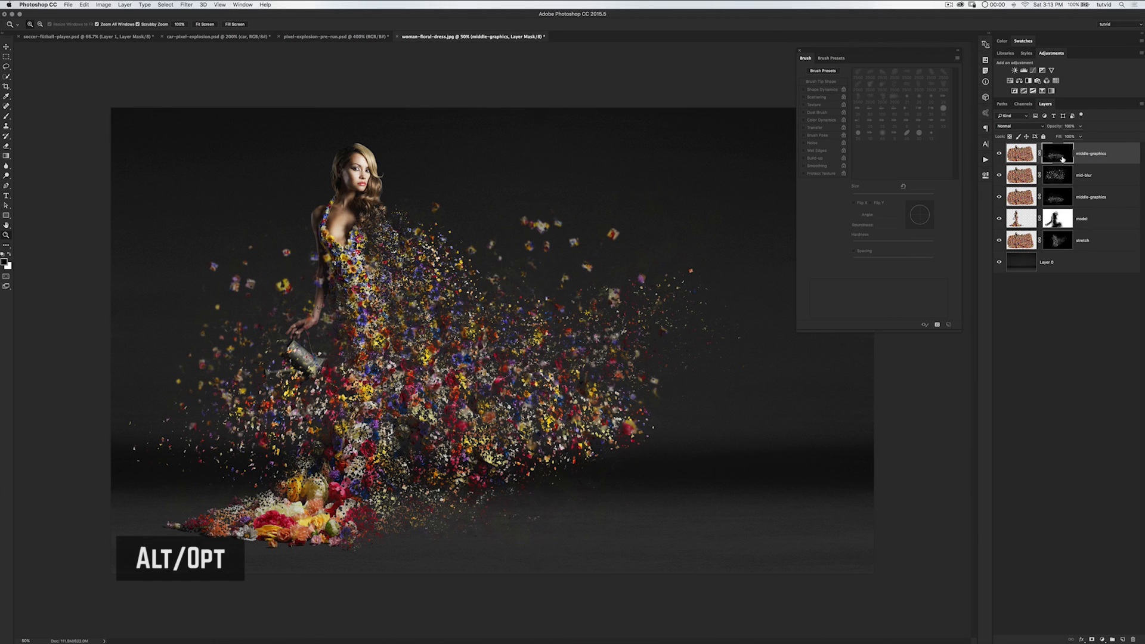
pyautogui.hotkey('alt', 'BackSpace')
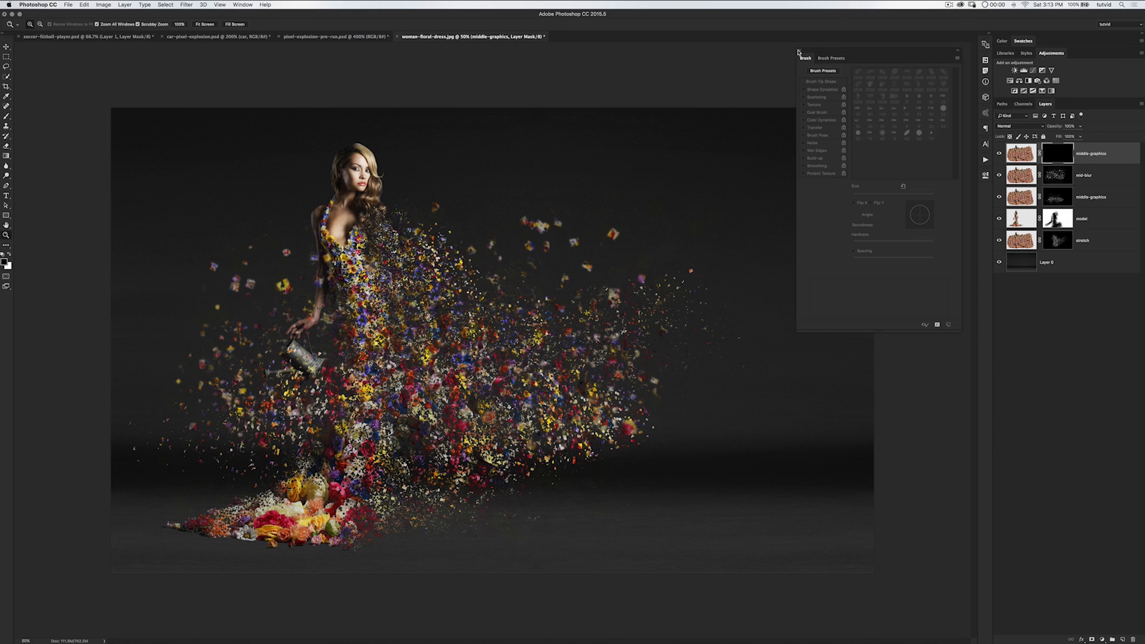
# - Hide the brush settings and disable the layer mask of the new middle-graphics copy
pyautogui.press('F5')
pyautogui.rightClick(1061, 152)
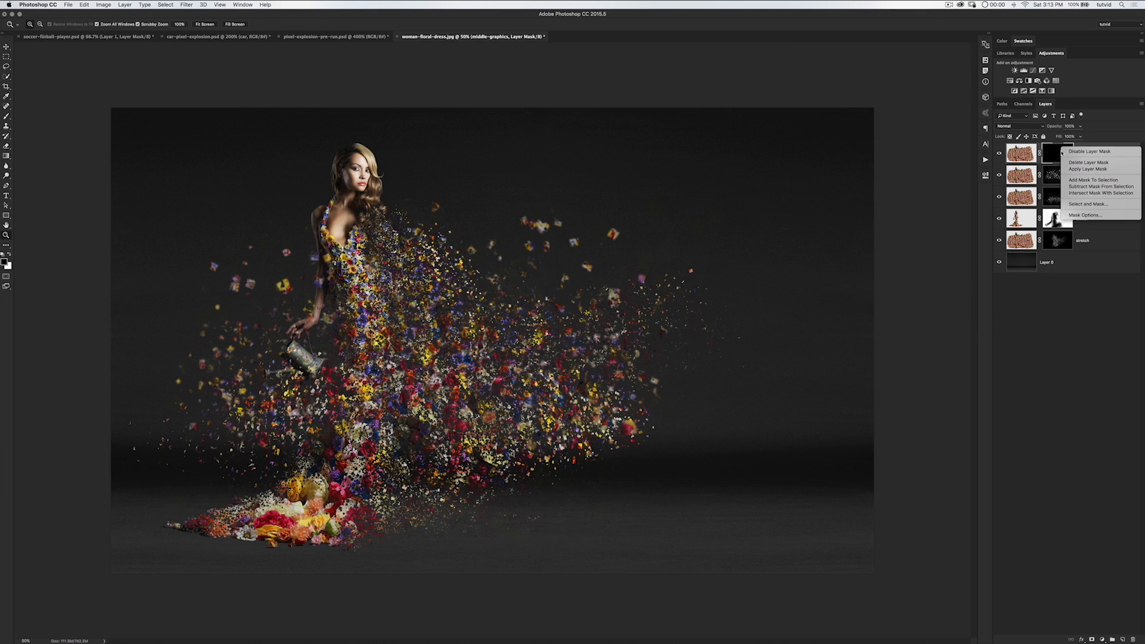
pyautogui.click(1084, 152)
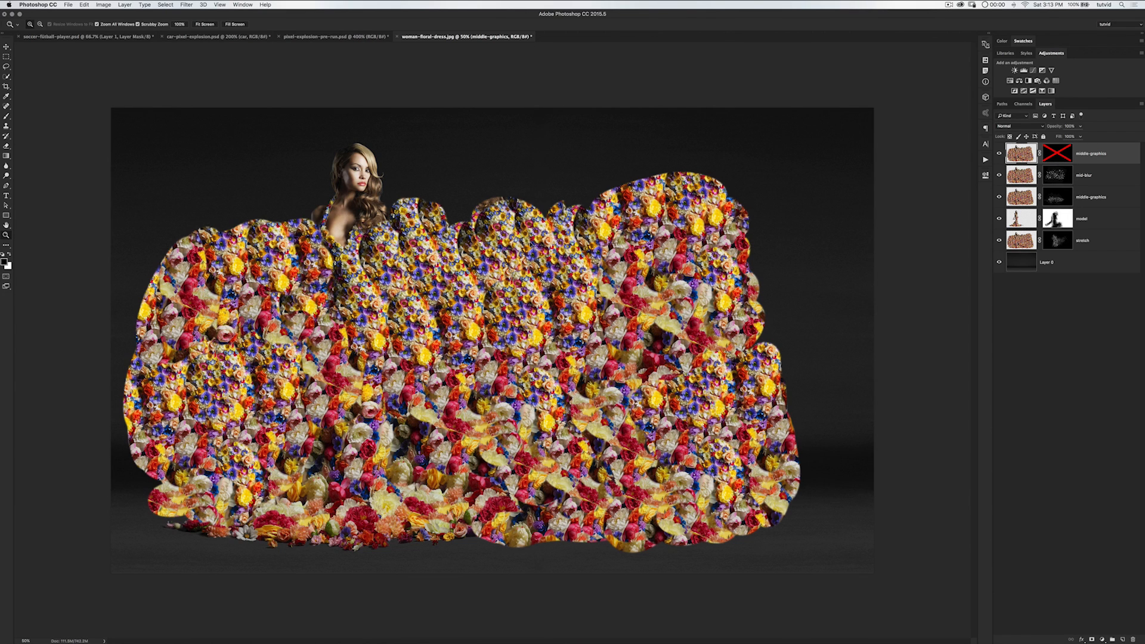
# - Enlarge the copy's floral artwork to about 137% width and 148% height so it covers the canvas, and re-enable its mask
pyautogui.press('super+t')
pyautogui.moveTo(802, 143); pyautogui.dragTo(877, 109)
pyautogui.press('super+z')
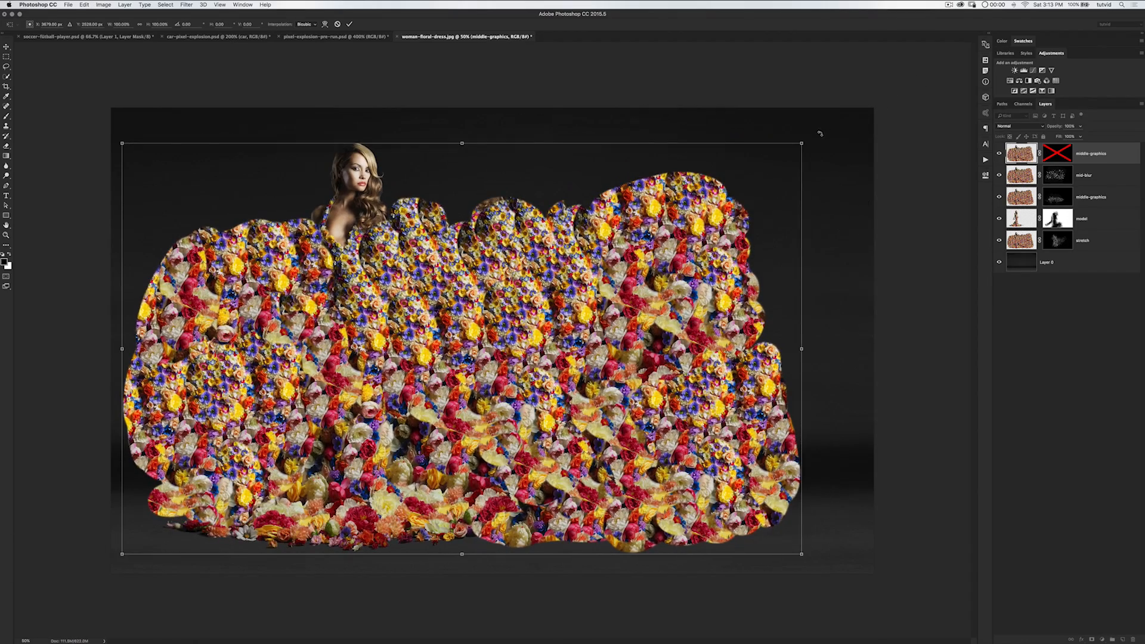
pyautogui.moveTo(799, 147); pyautogui.dragTo(983, 43)
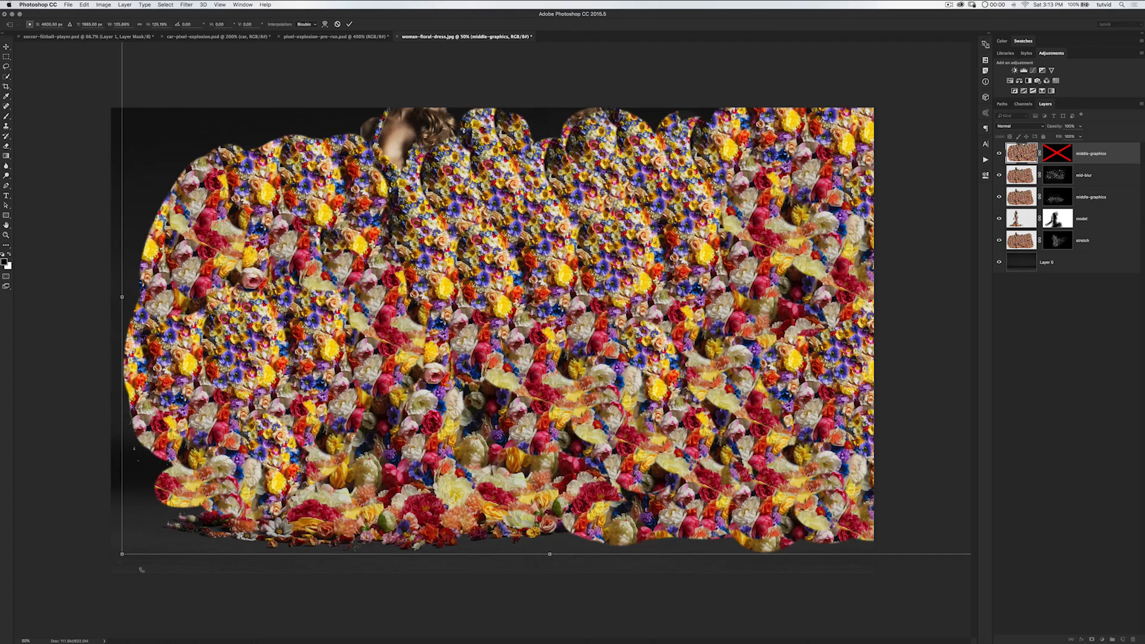
pyautogui.moveTo(122, 554); pyautogui.dragTo(47, 606)
pyautogui.press('super+minus')
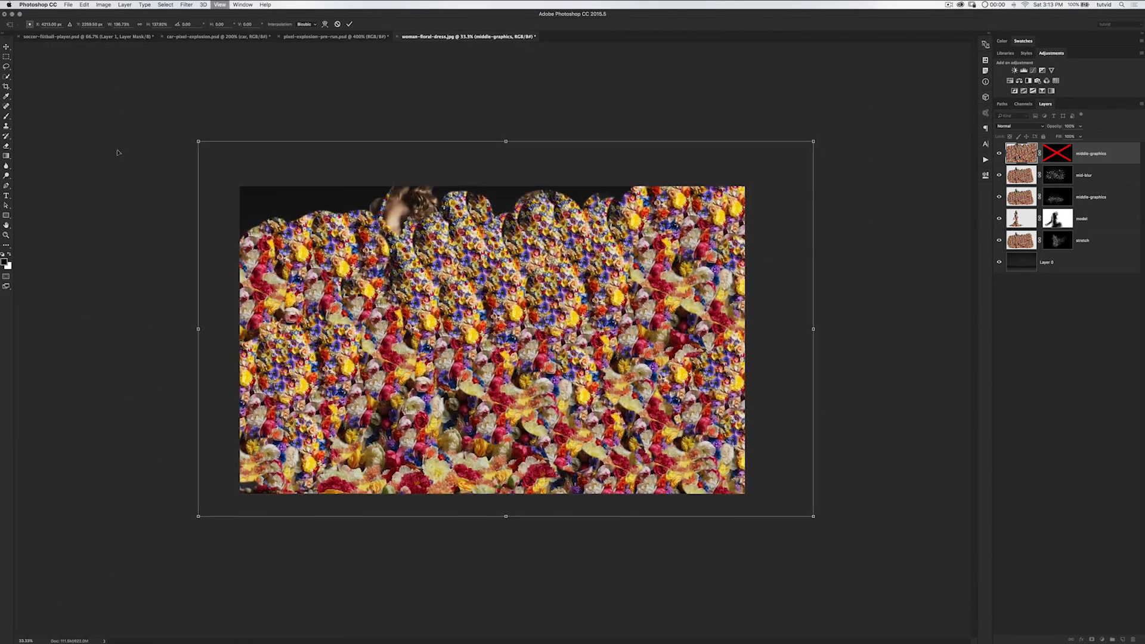
pyautogui.moveTo(503, 189); pyautogui.dragTo(502, 170)
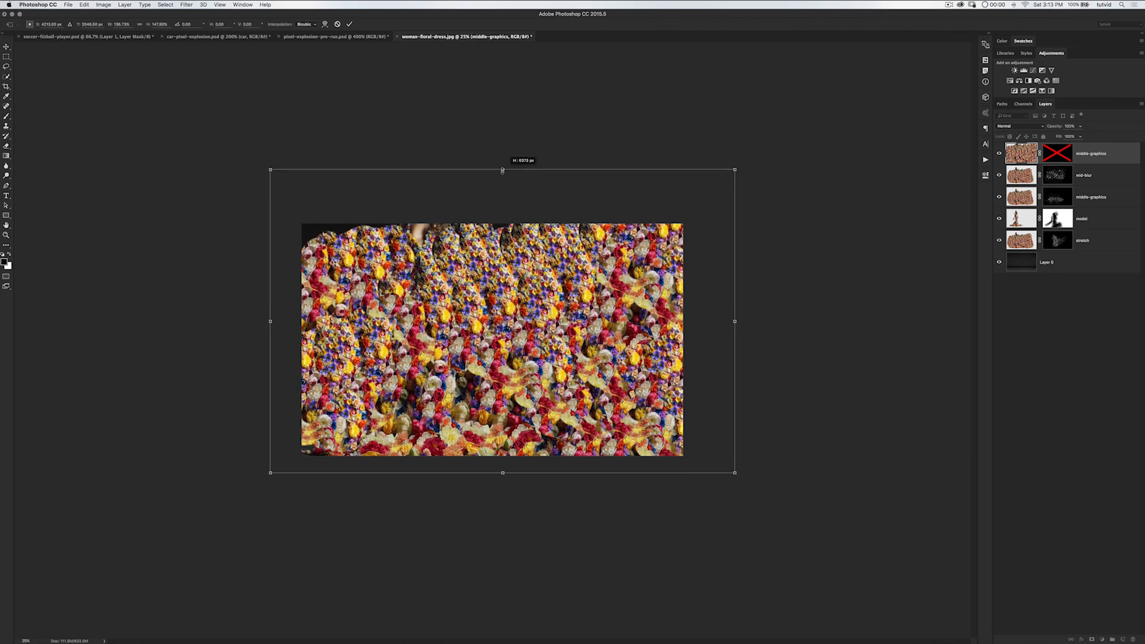
pyautogui.press('Return')
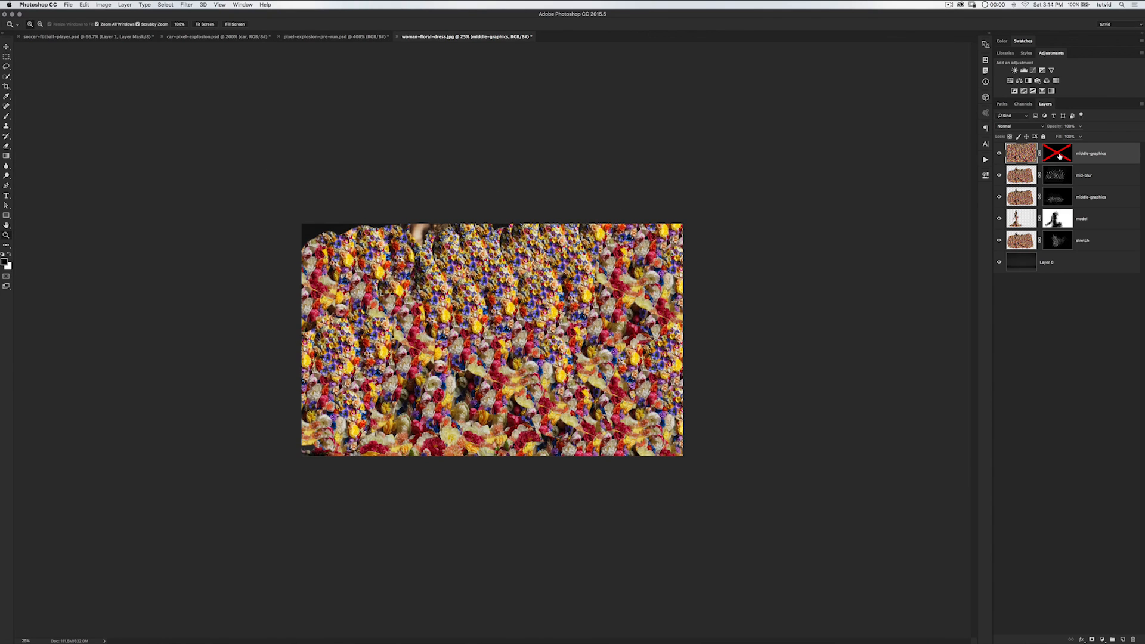
pyautogui.rightClick(1062, 154)
pyautogui.click(1080, 157)
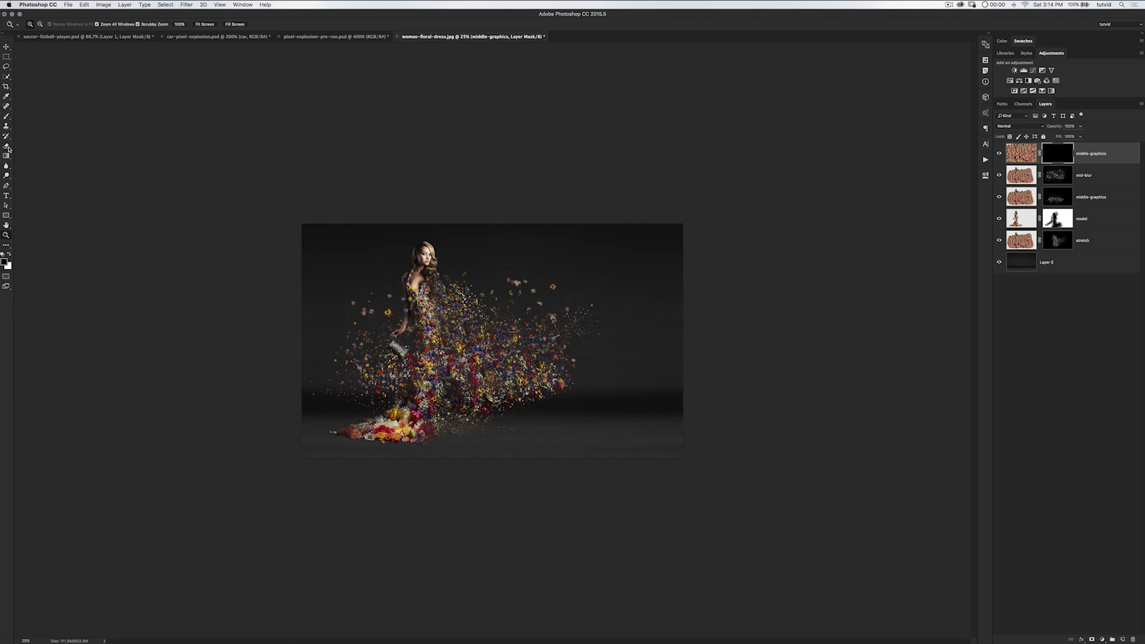
# - Rotate the disintegration brush tip counter-clockwise, enlarge it to 5000 px, and stamp white fragments over the dress on the top mask
pyautogui.click(7, 116)
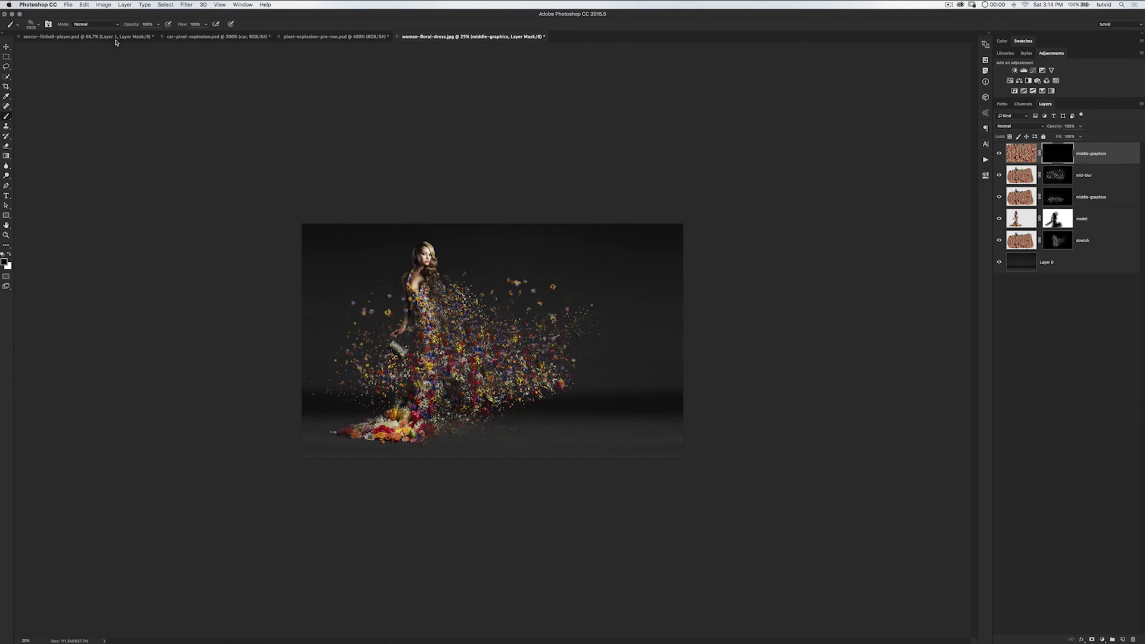
pyautogui.press('F5')
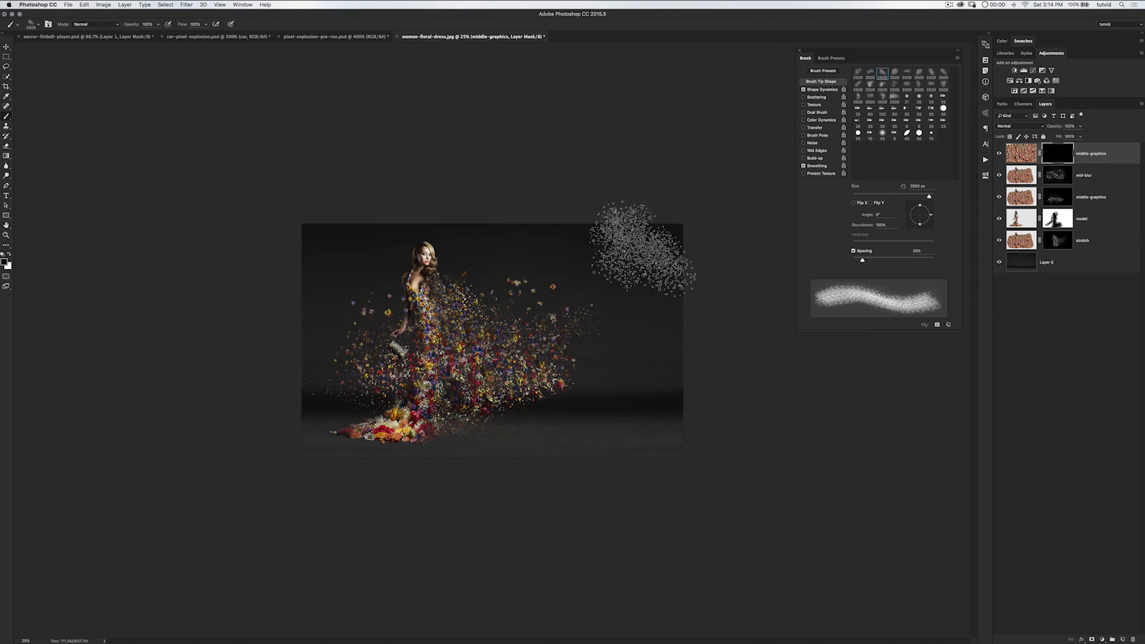
pyautogui.moveTo(932, 215)
pyautogui.mouseDown()
pyautogui.moveTo(924, 207)
pyautogui.moveTo(932, 213)
pyautogui.mouseUp()
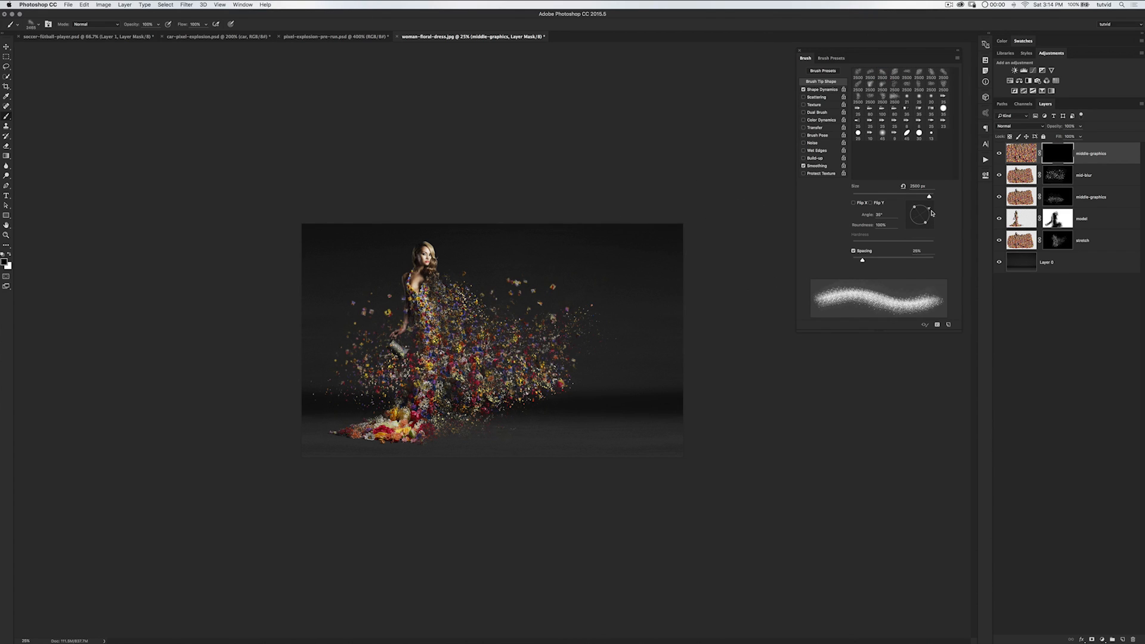
pyautogui.moveTo(929, 196); pyautogui.dragTo(940, 197)
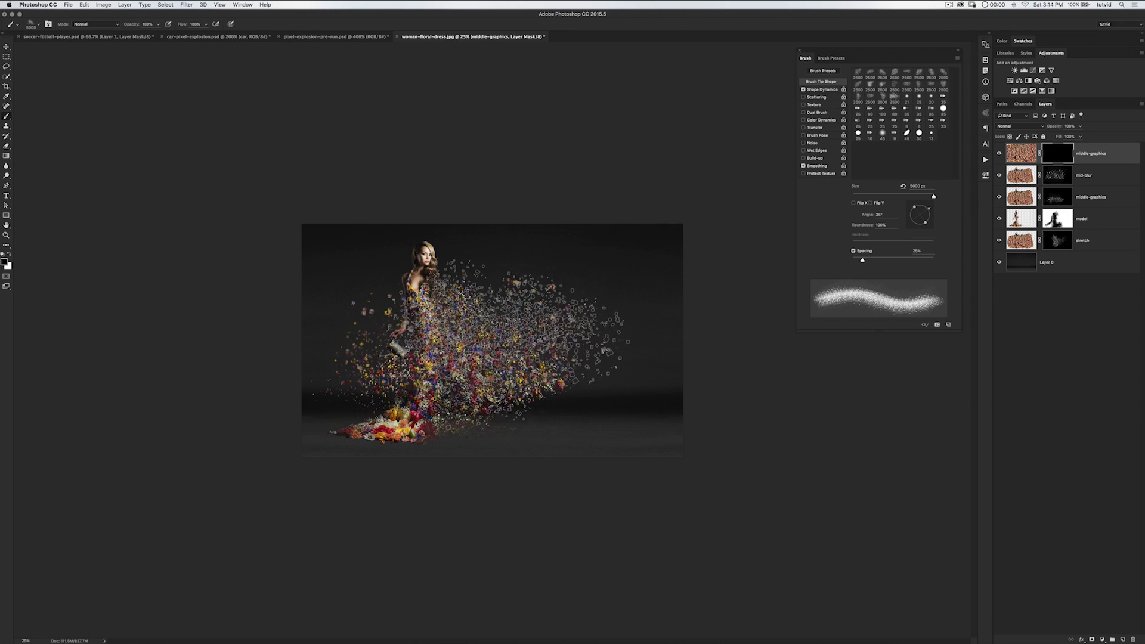
pyautogui.press('x')
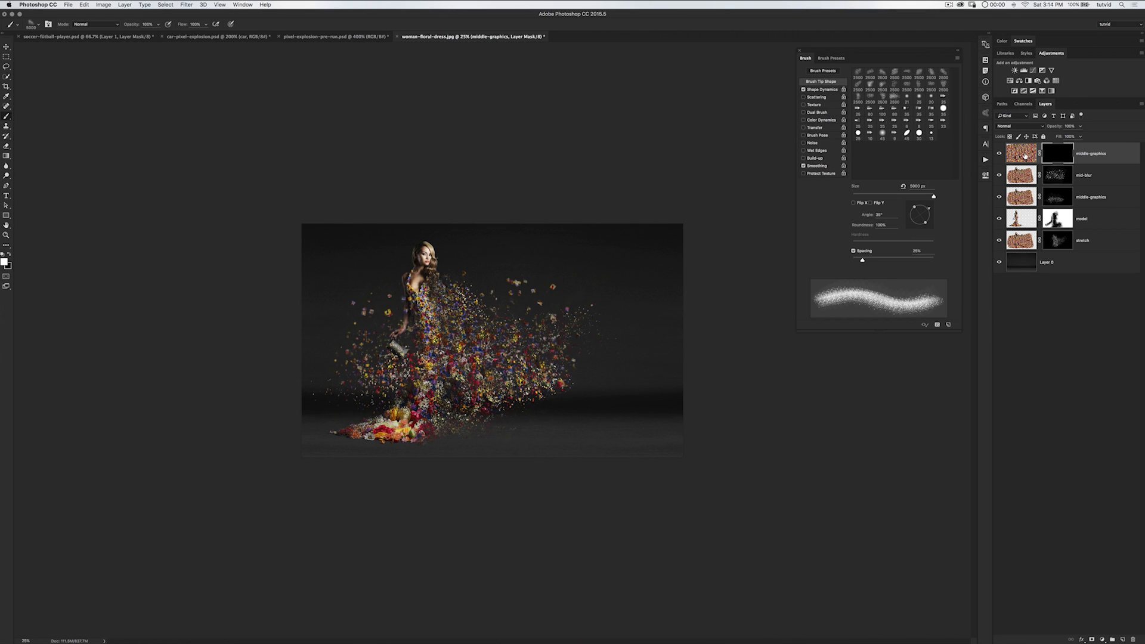
pyautogui.click(508, 347)
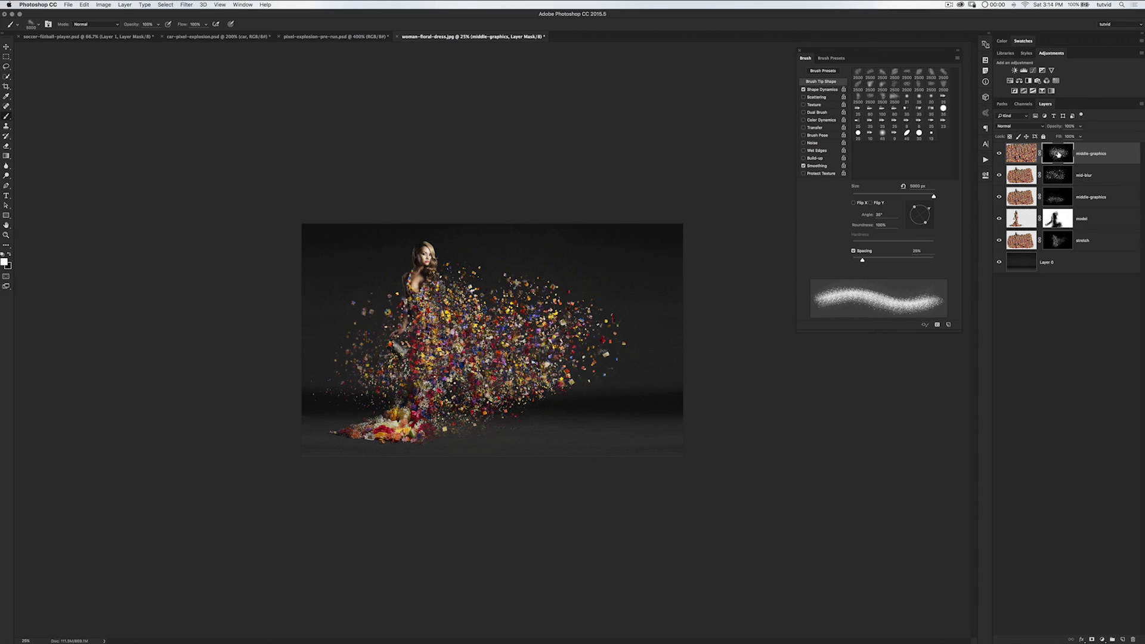
# - Apply the top middle-graphics layer's mask and enlarge its fragments to about 182% width and 170% height, past the canvas edges
pyautogui.rightClick(1061, 155)
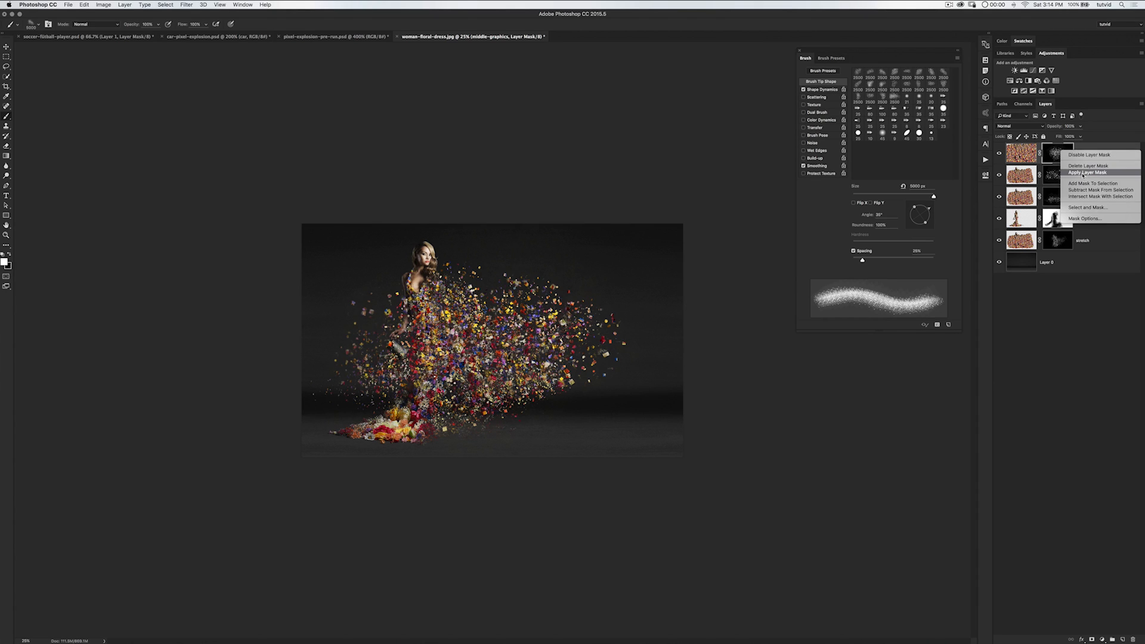
pyautogui.click(1084, 173)
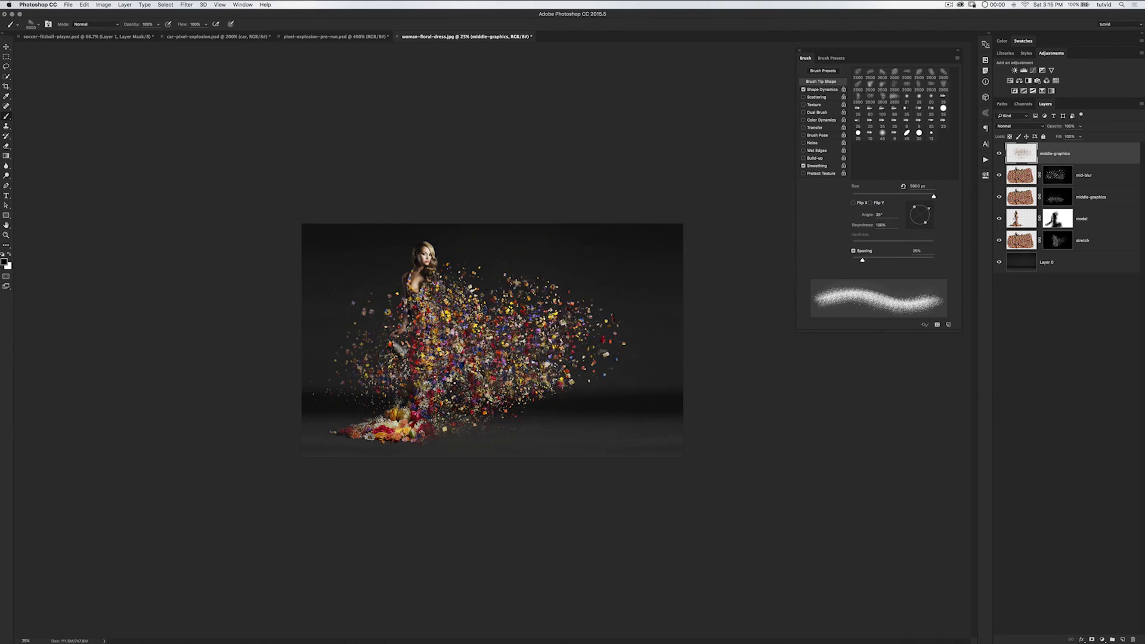
pyautogui.press('super+t')
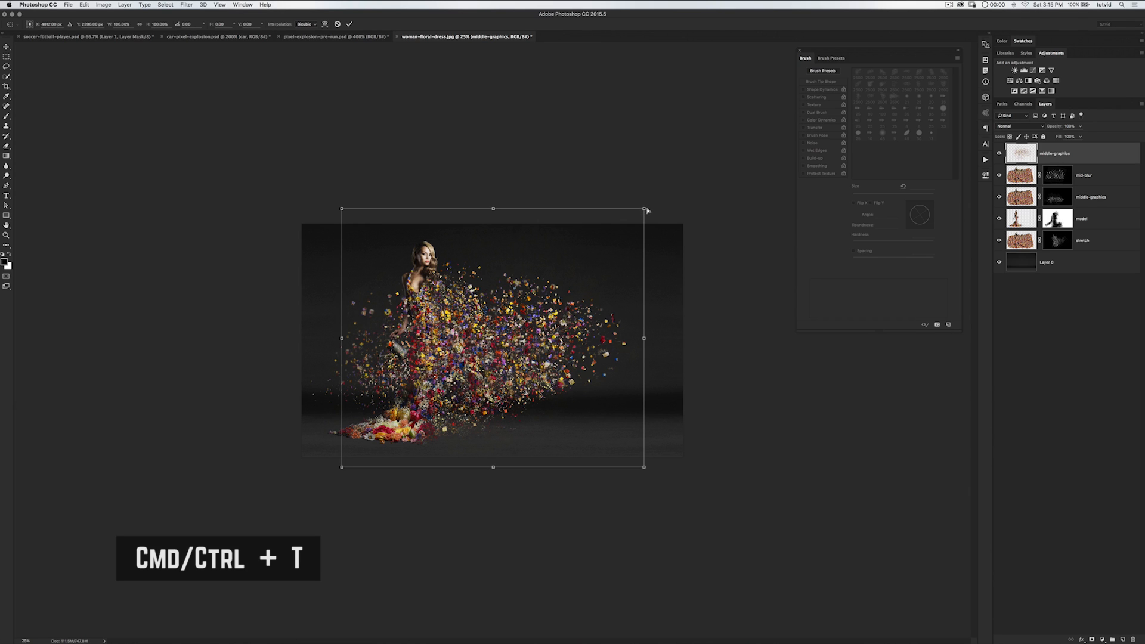
pyautogui.moveTo(646, 207); pyautogui.dragTo(743, 126)
pyautogui.moveTo(344, 472); pyautogui.dragTo(226, 564)
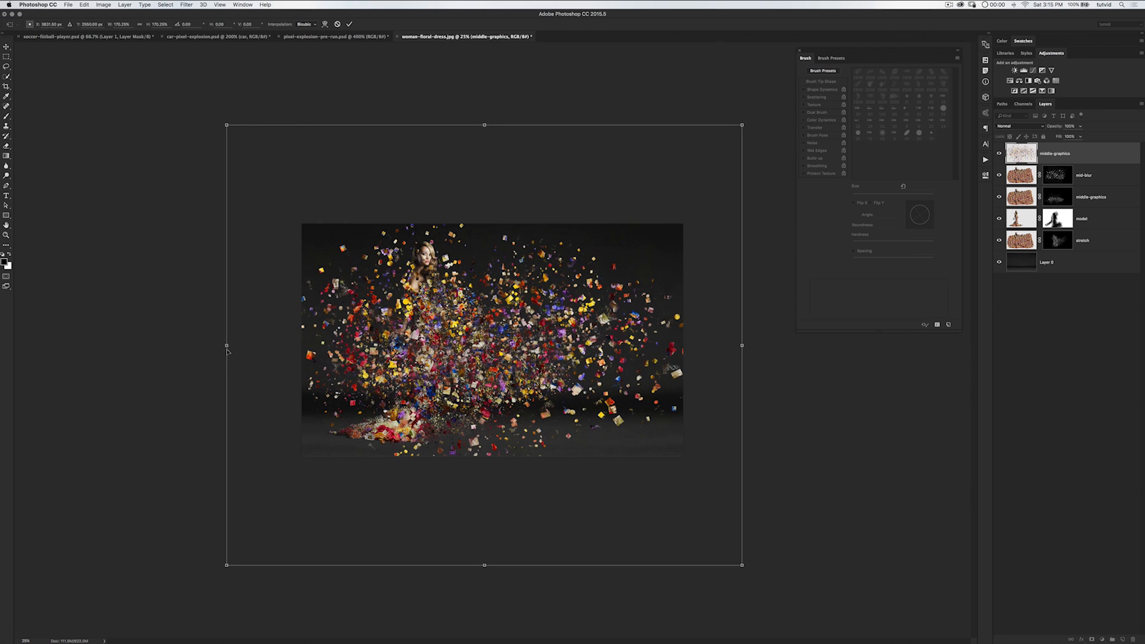
pyautogui.moveTo(225, 346); pyautogui.dragTo(214, 345)
pyautogui.moveTo(742, 346); pyautogui.dragTo(765, 346)
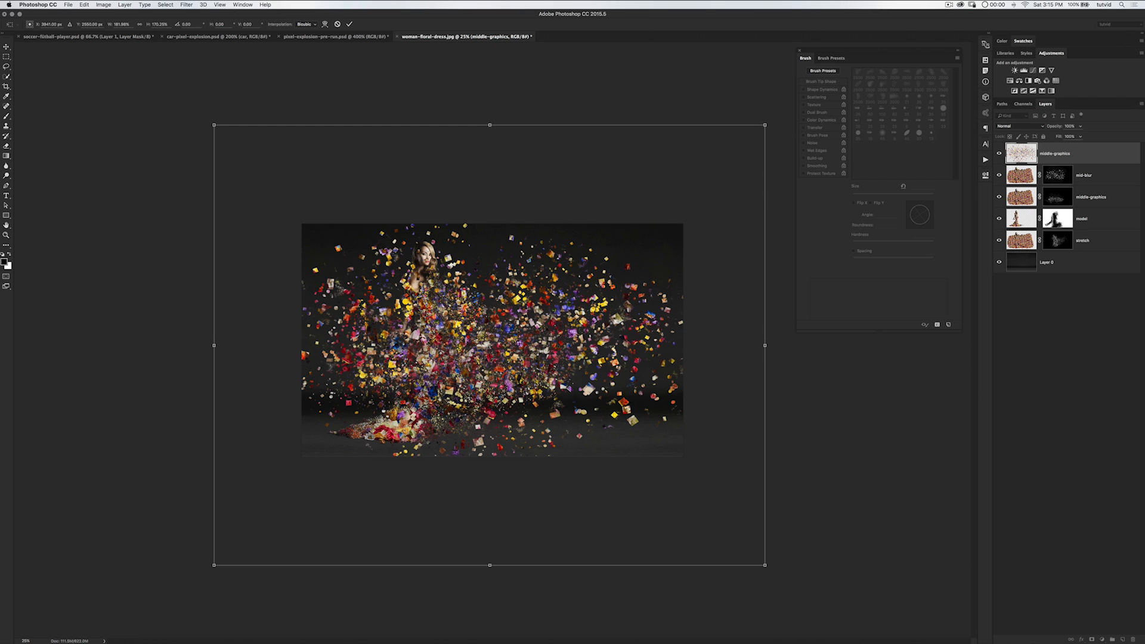
pyautogui.press('Return')
# - Blur the enlarged fragments on the top middle-graphics layer with a 12-pixel Gaussian Blur
pyautogui.press('super+plus')
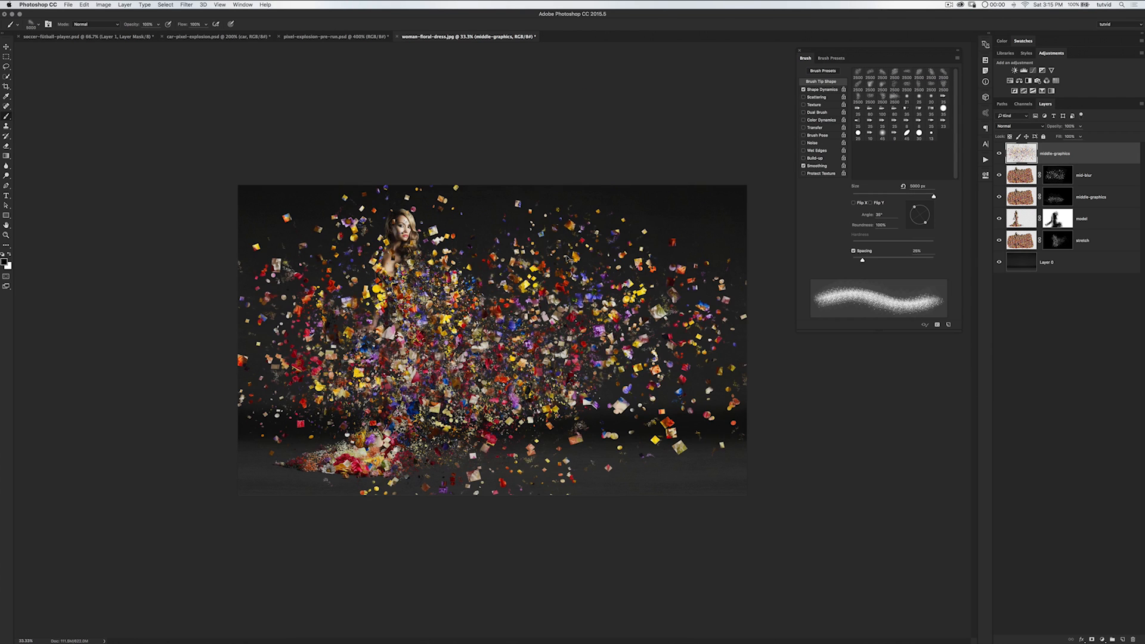
pyautogui.click(186, 5)
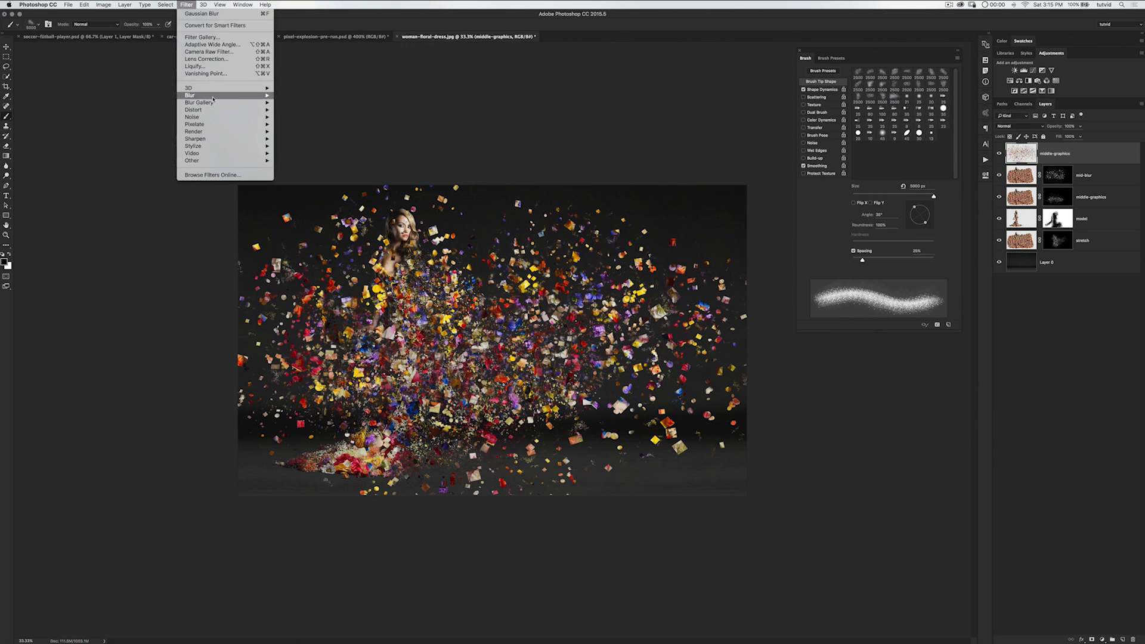
pyautogui.moveTo(251, 95)
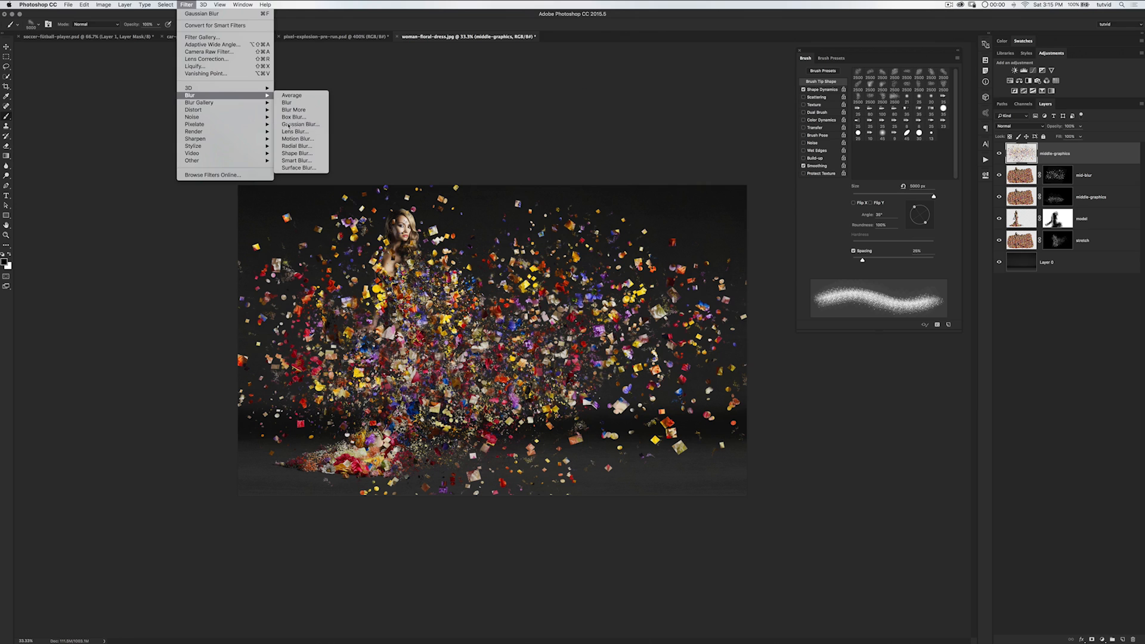
pyautogui.click(300, 124)
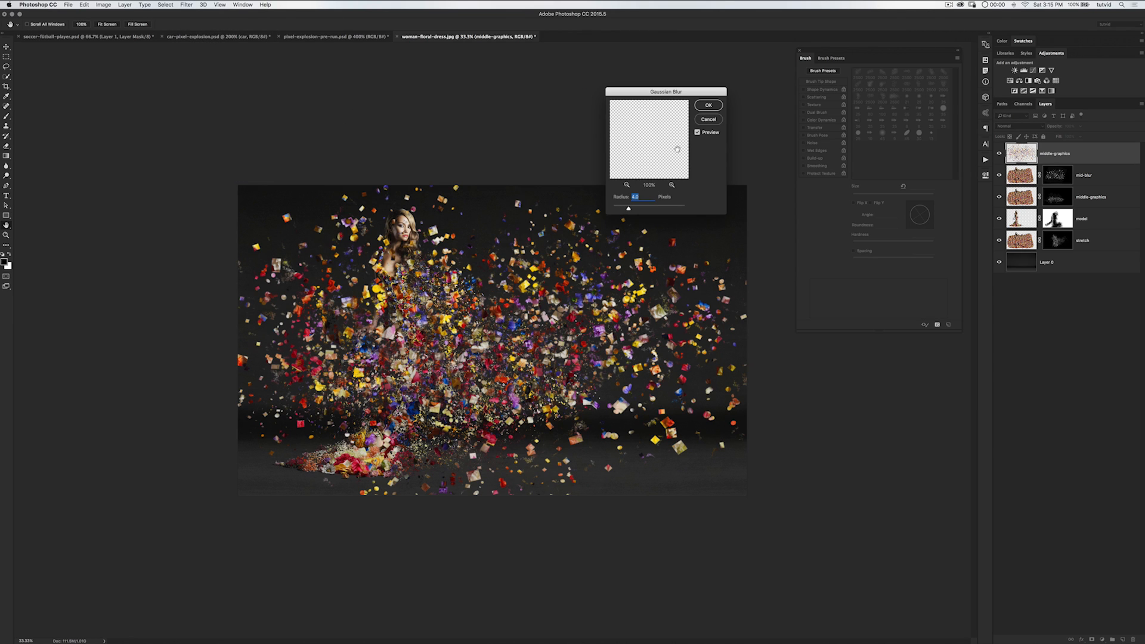
pyautogui.write('12')
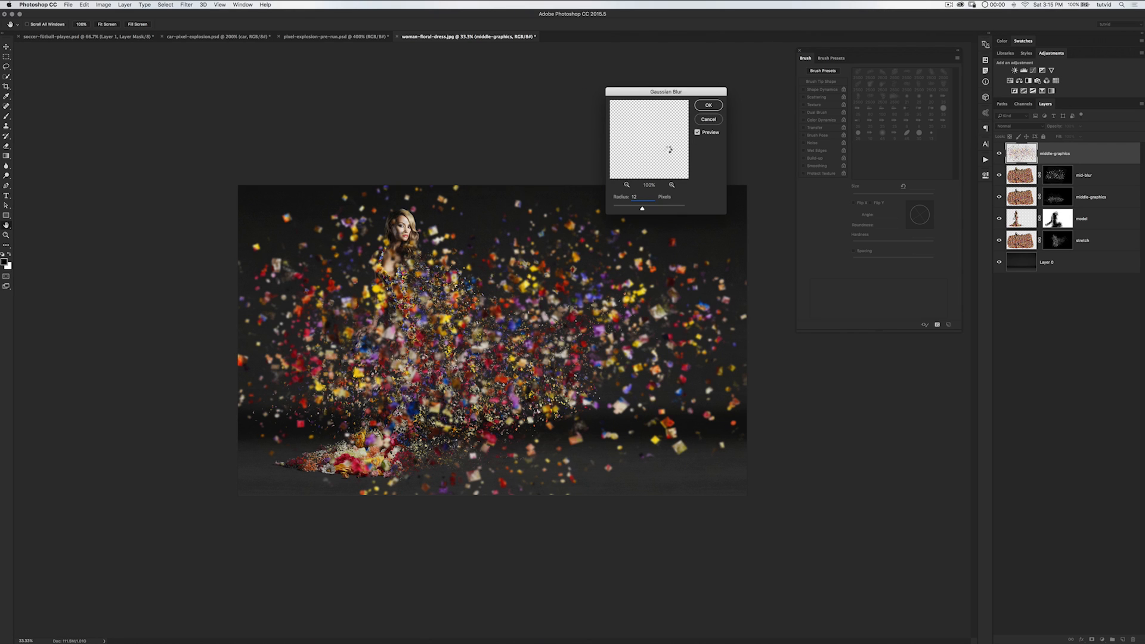
pyautogui.press('Return')
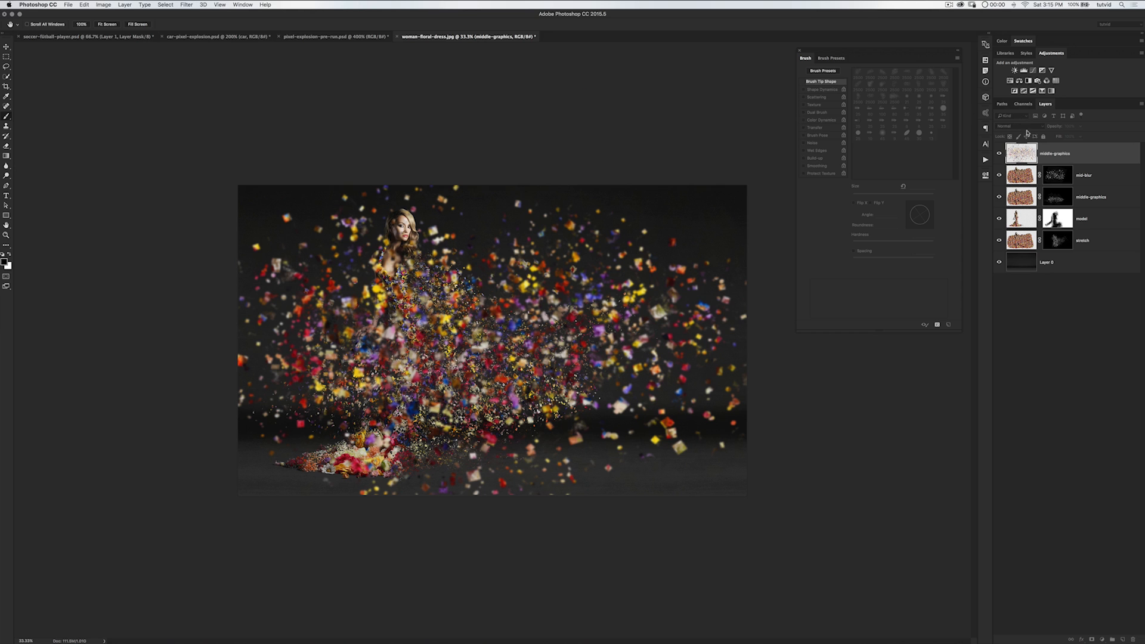
# - Set the top middle-graphics layer's blend mode to Screen and its opacity to 83%
pyautogui.click(1028, 127)
pyautogui.click(1005, 179)
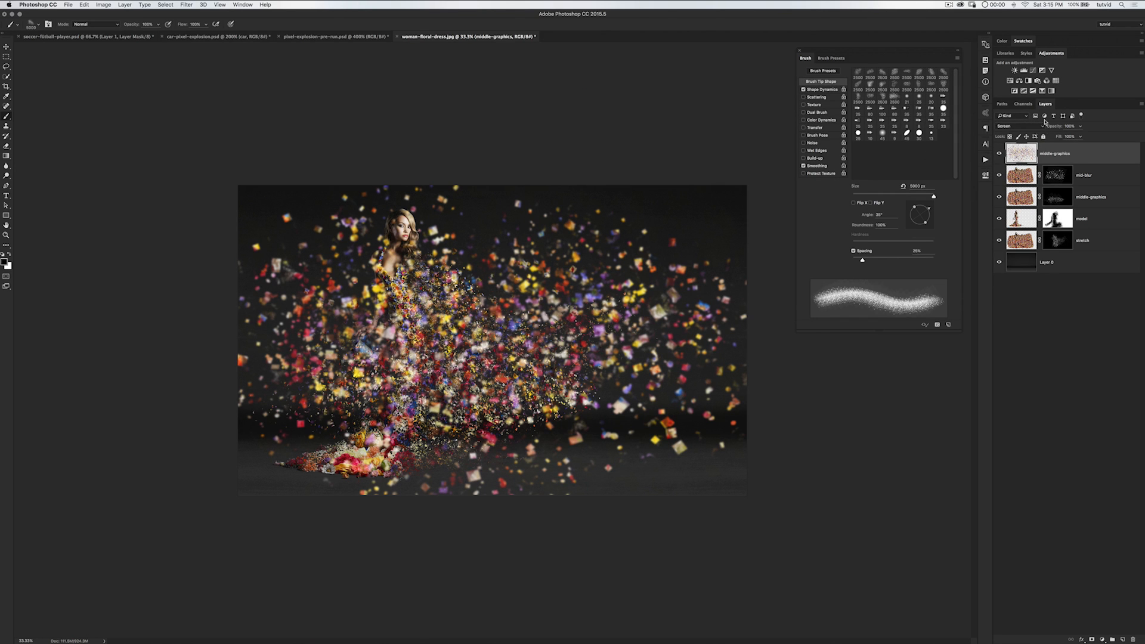
pyautogui.moveTo(1067, 127); pyautogui.dragTo(1054, 127)
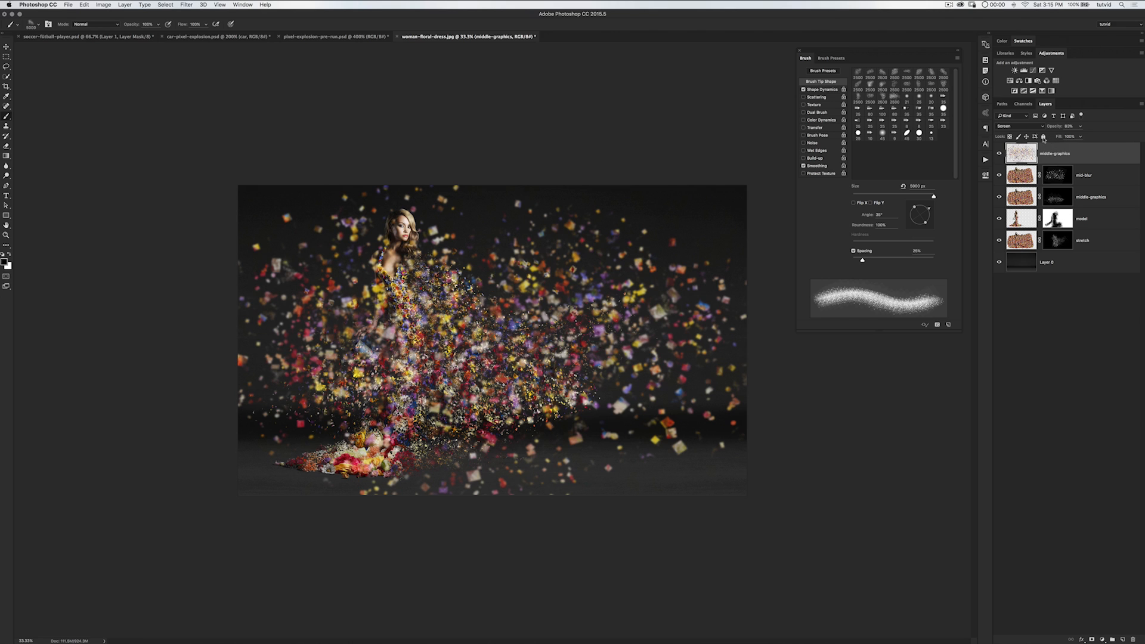
# - Add a mask to the top middle-graphics layer and stamp black with the disintegration brush at about 4400 px to hide fragments over the dress
pyautogui.click(1092, 639)
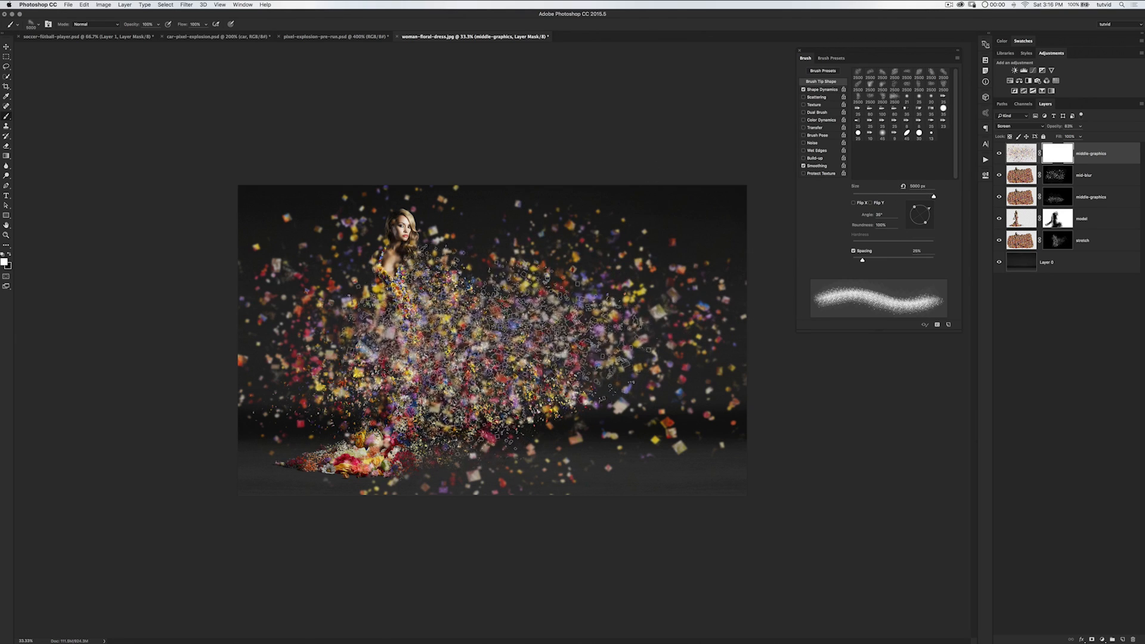
pyautogui.press('[')
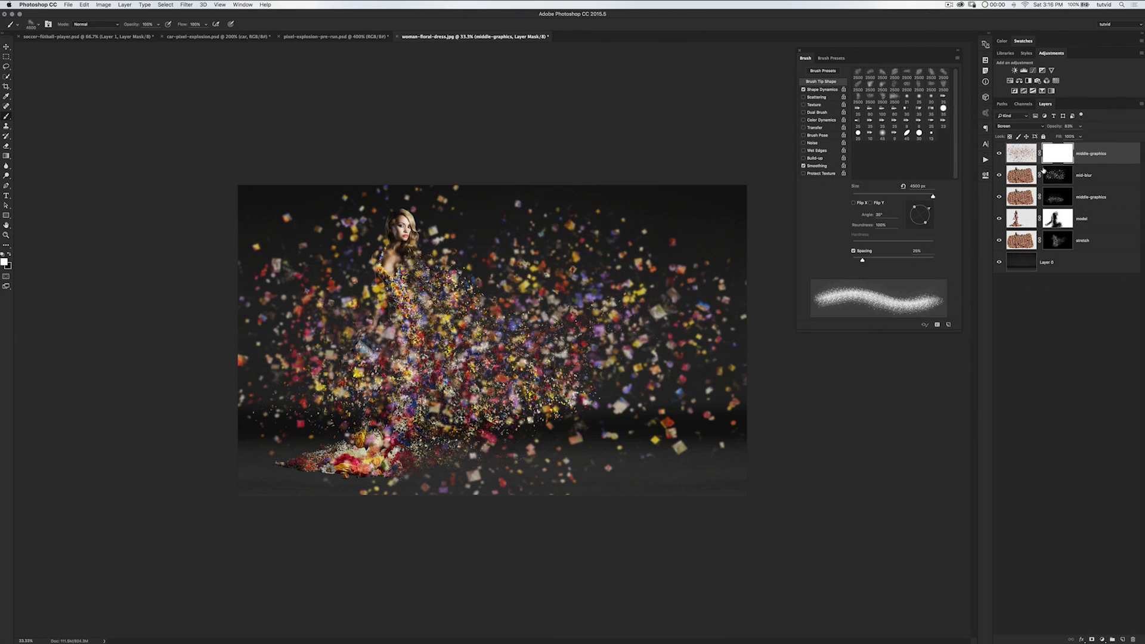
pyautogui.press('[')
pyautogui.click(9, 254)
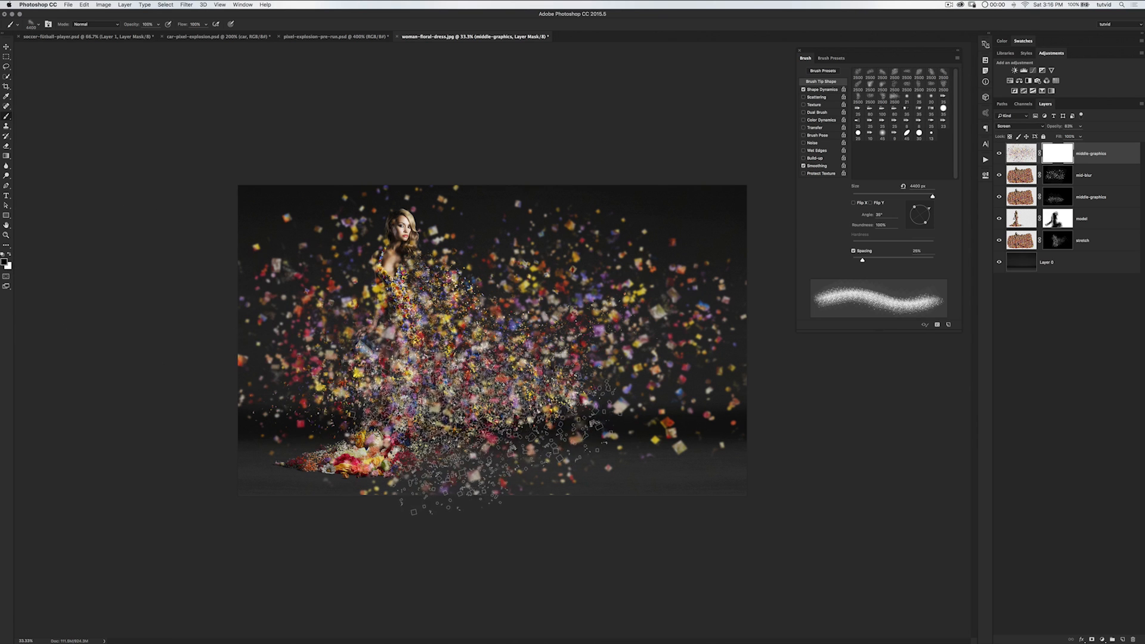
pyautogui.click(486, 400)
pyautogui.click(487, 355)
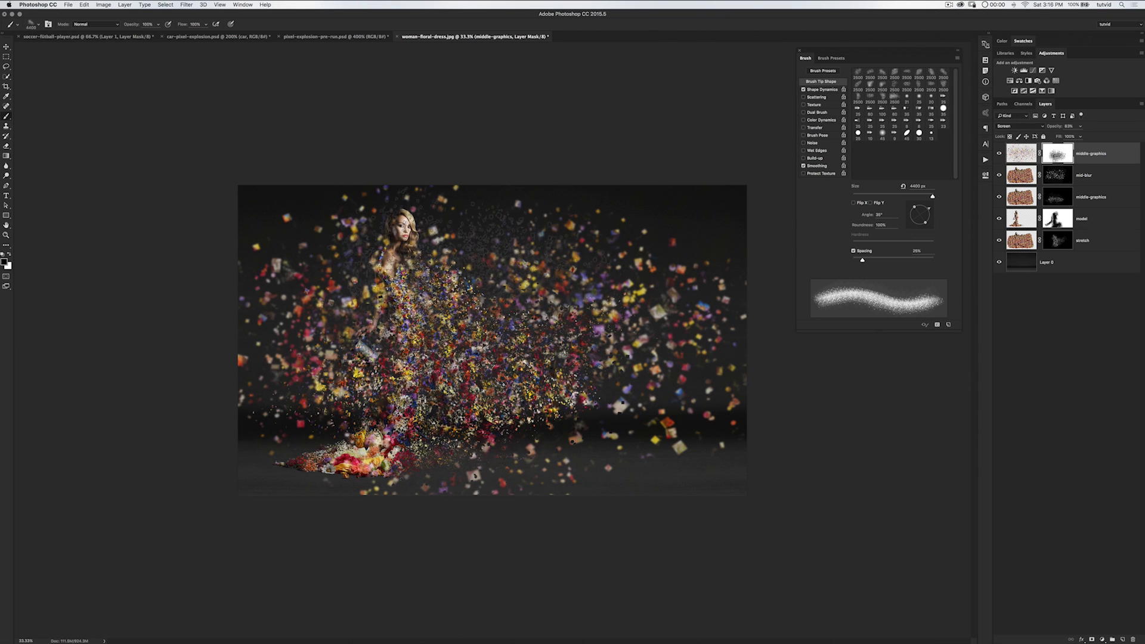
pyautogui.click(490, 327)
pyautogui.click(471, 328)
pyautogui.click(471, 304)
pyautogui.click(474, 274)
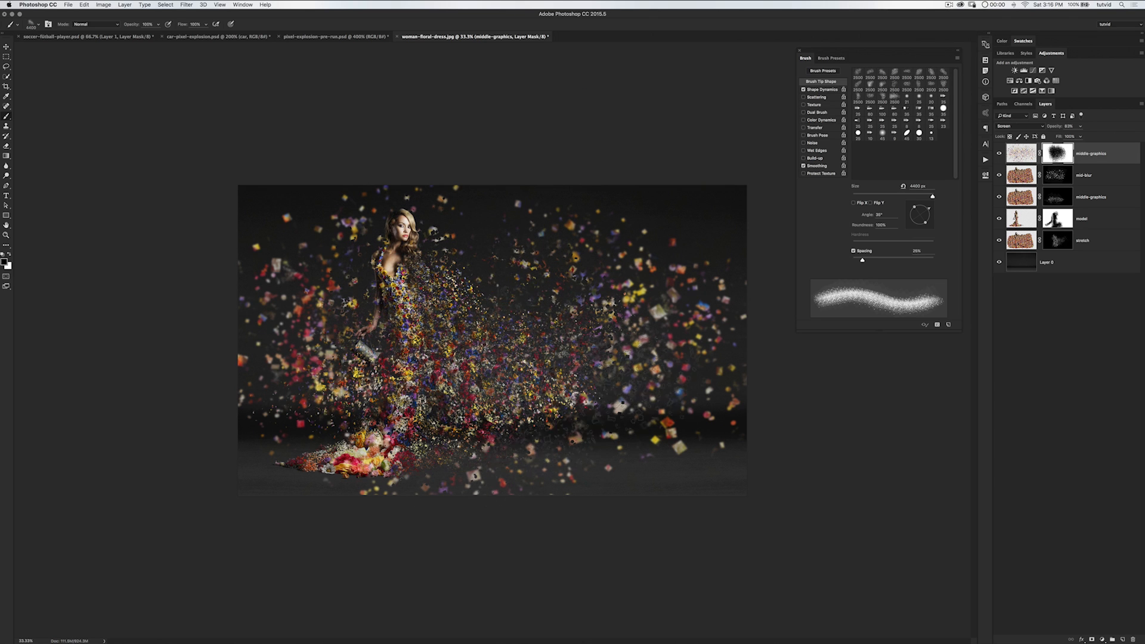
pyautogui.click(450, 363)
pyautogui.click(433, 373)
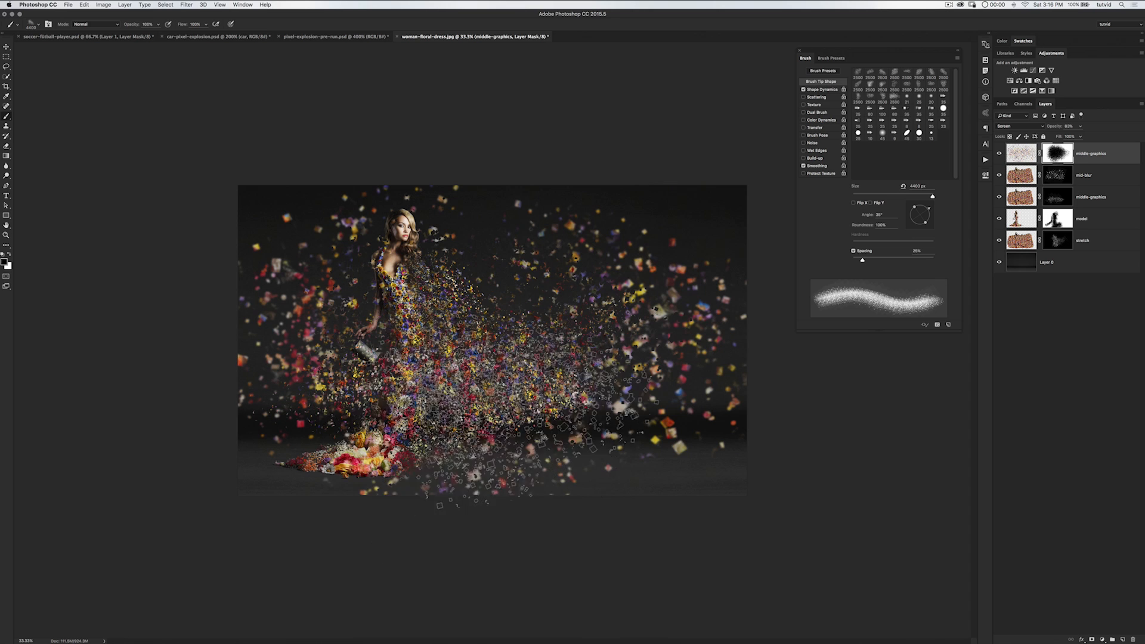
pyautogui.click(495, 411)
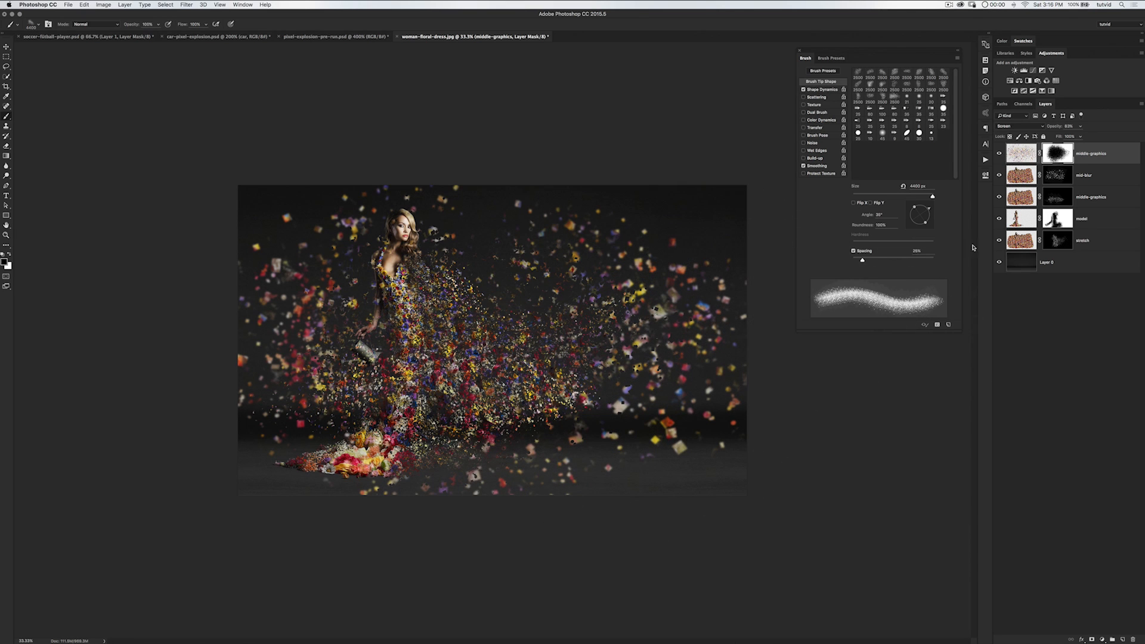
# - Soften the top middle-graphics layer's mask with a 12-pixel Gaussian Blur
pyautogui.click(186, 4)
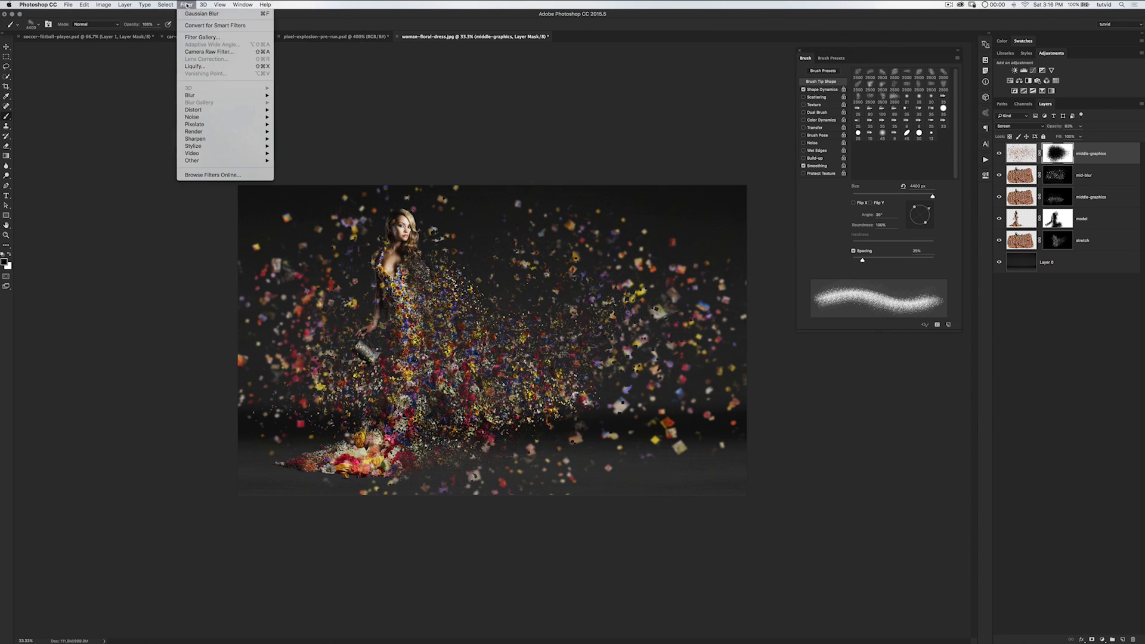
pyautogui.moveTo(262, 96)
pyautogui.click(302, 125)
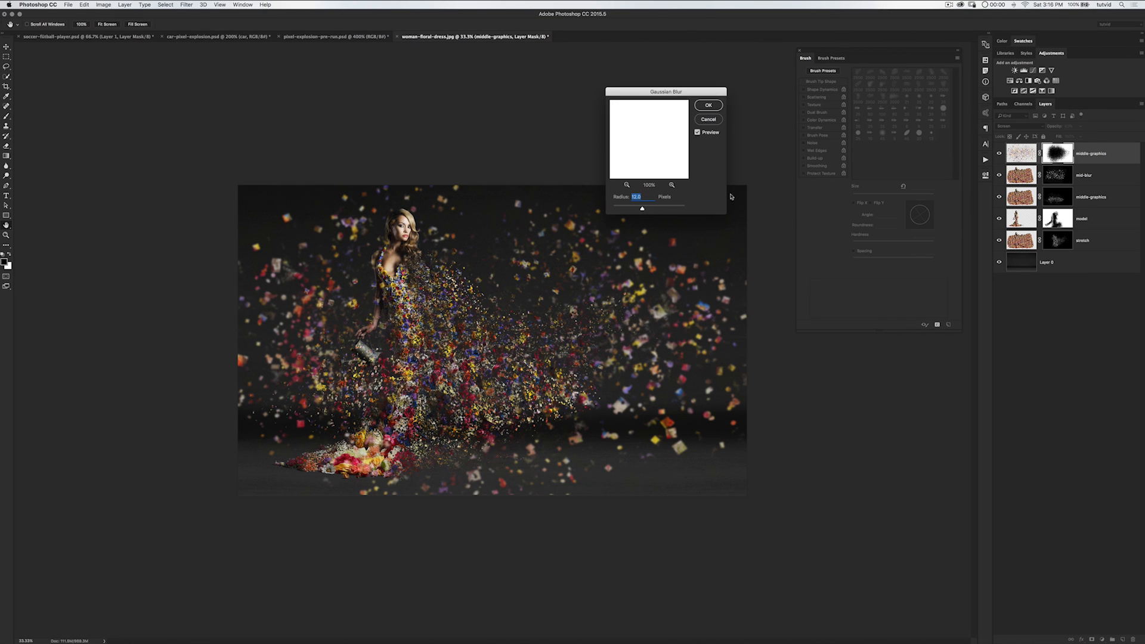
pyautogui.click(709, 106)
pyautogui.press('b')
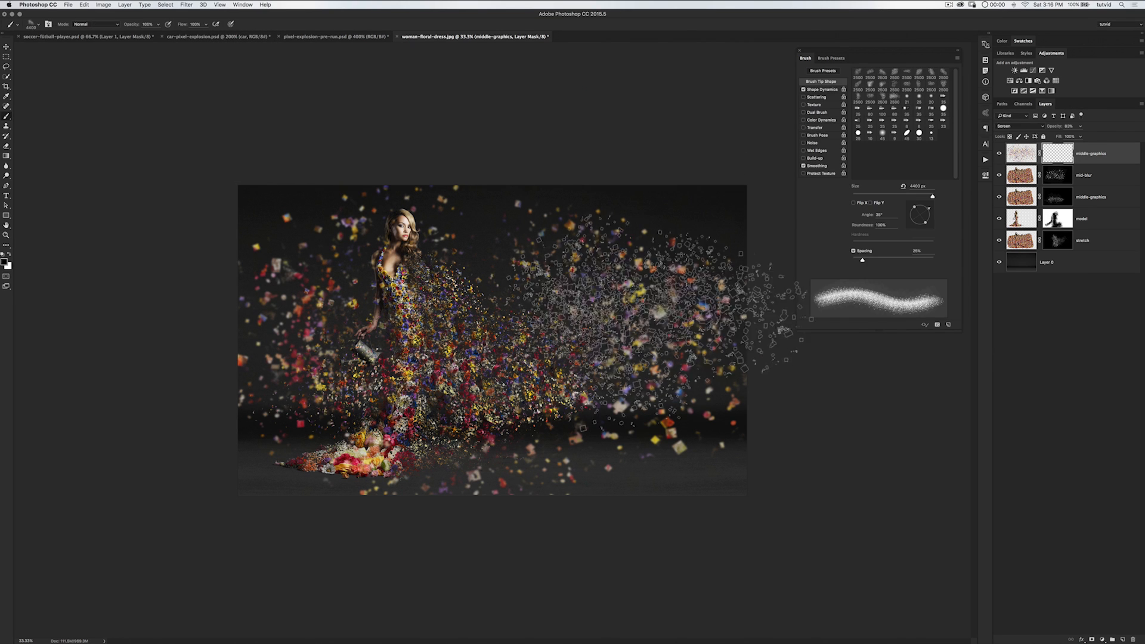
pyautogui.moveTo(581, 504)
pyautogui.mouseDown()
pyautogui.moveTo(447, 511)
pyautogui.moveTo(549, 537)
pyautogui.moveTo(690, 409)
pyautogui.moveTo(733, 334)
pyautogui.mouseUp()
# - Compare the image with and without the top middle-graphics layer, leaving the layer visible and its artwork selected
pyautogui.click(999, 154)
pyautogui.click(999, 154)
pyautogui.click(1000, 153)
pyautogui.click(1000, 153)
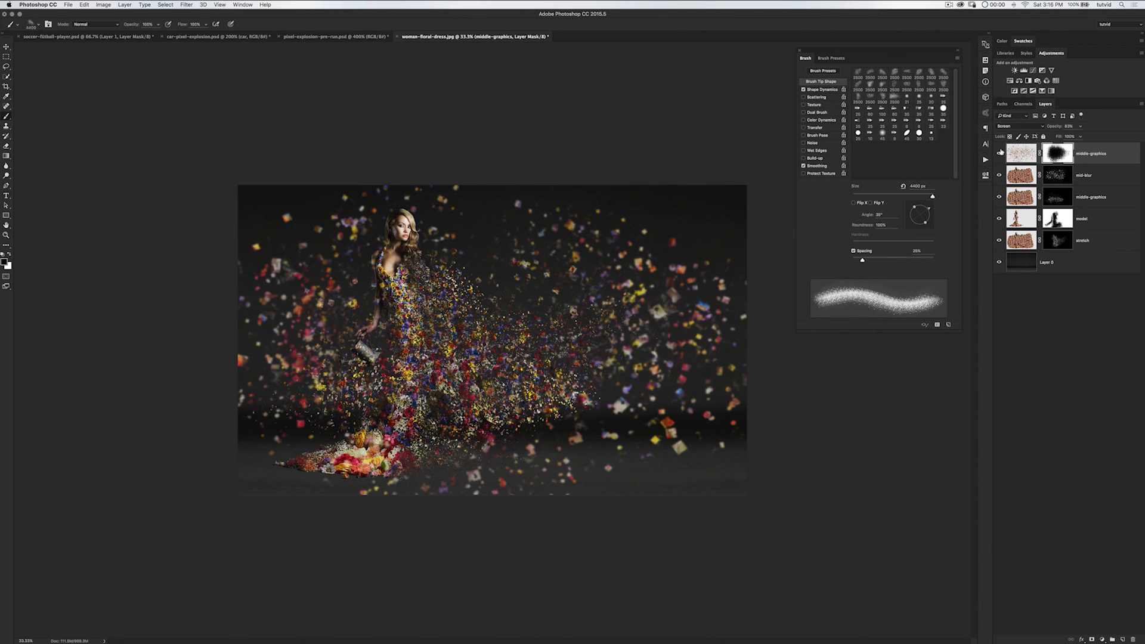
pyautogui.click(1022, 155)
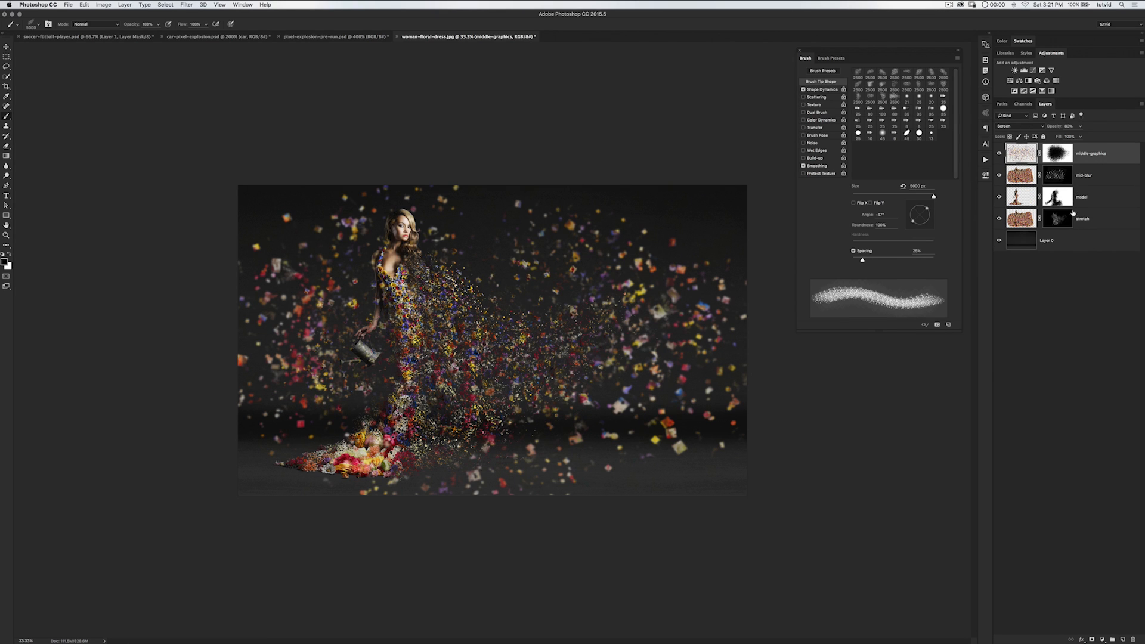
# - Duplicate the stretch layer to the top of the layer stack and delete the copy's mask without applying it
pyautogui.click(1037, 227)
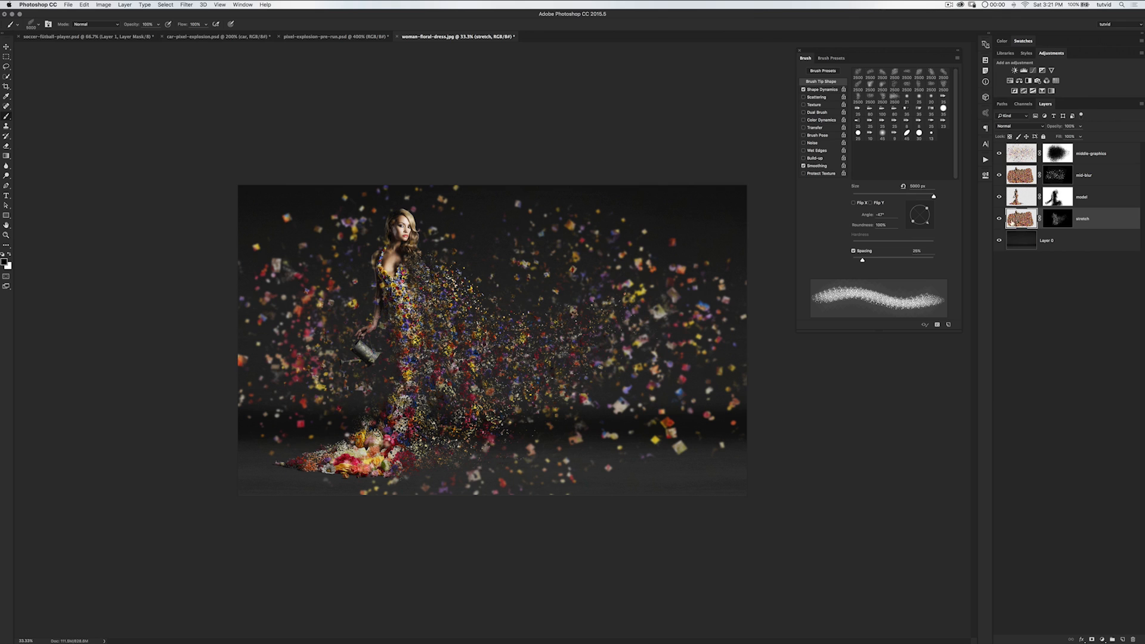
pyautogui.click(1020, 174)
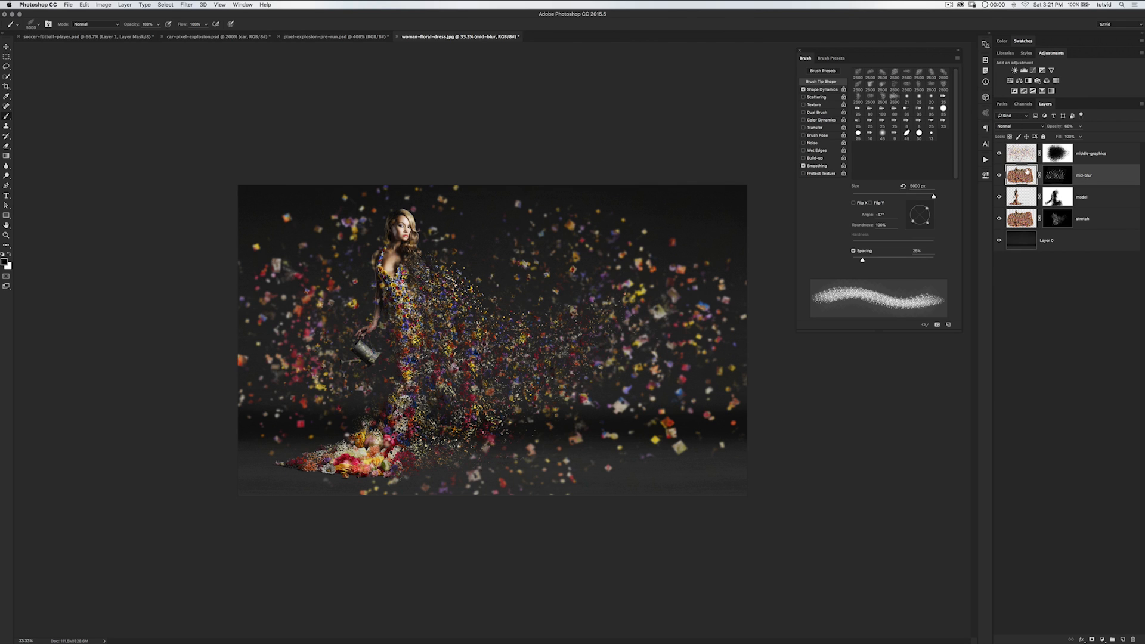
pyautogui.click(1021, 219)
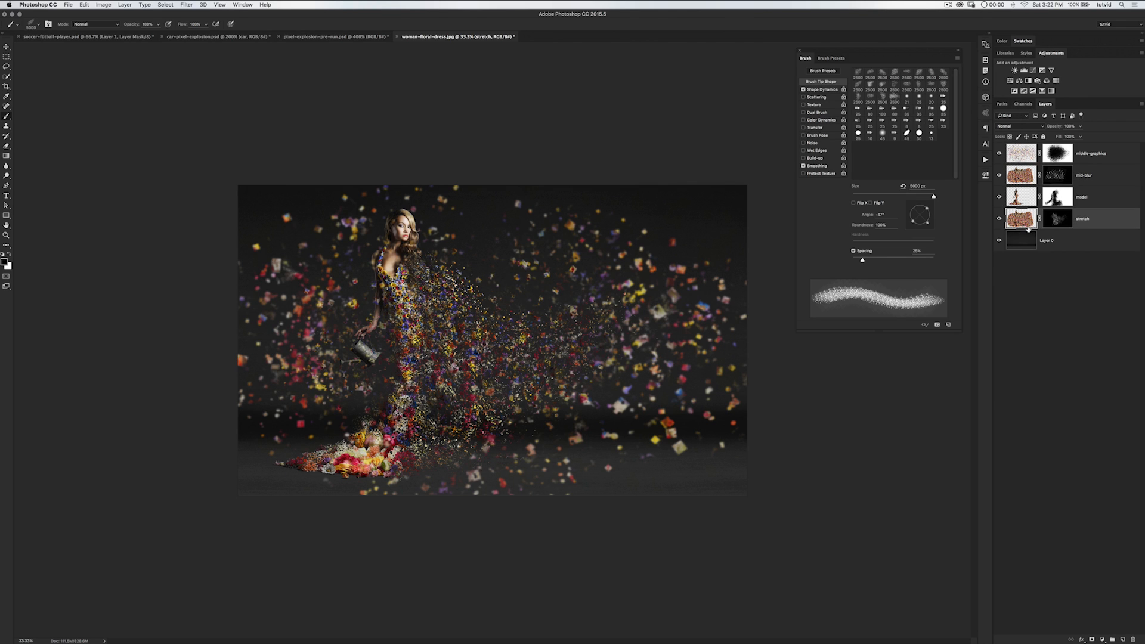
pyautogui.moveTo(1110, 219); pyautogui.dragTo(1108, 164)
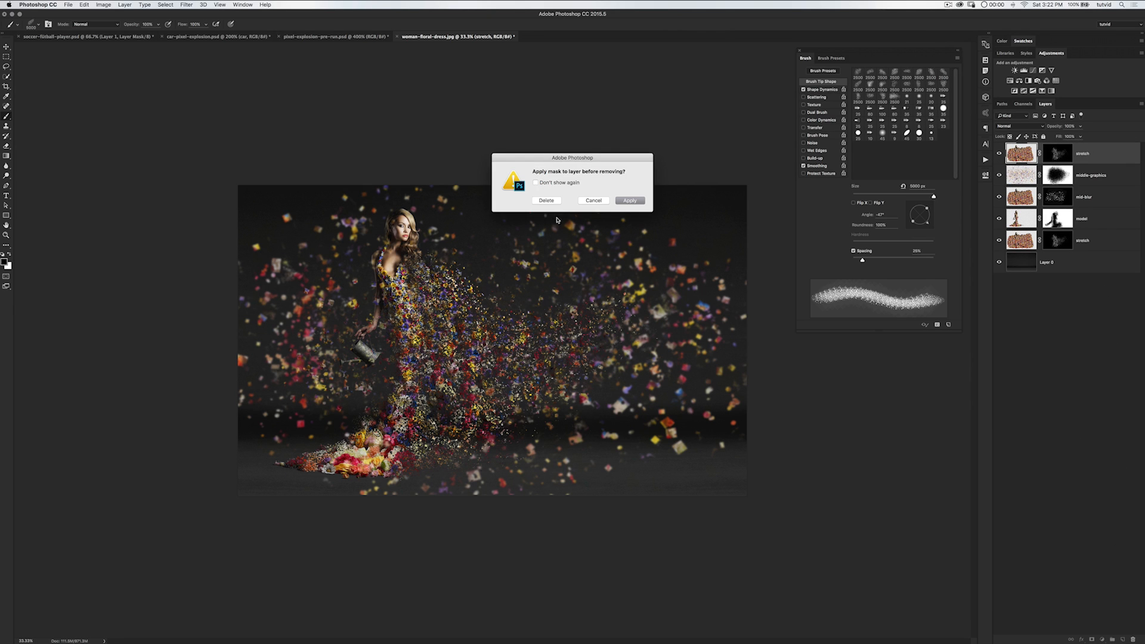
pyautogui.click(546, 200)
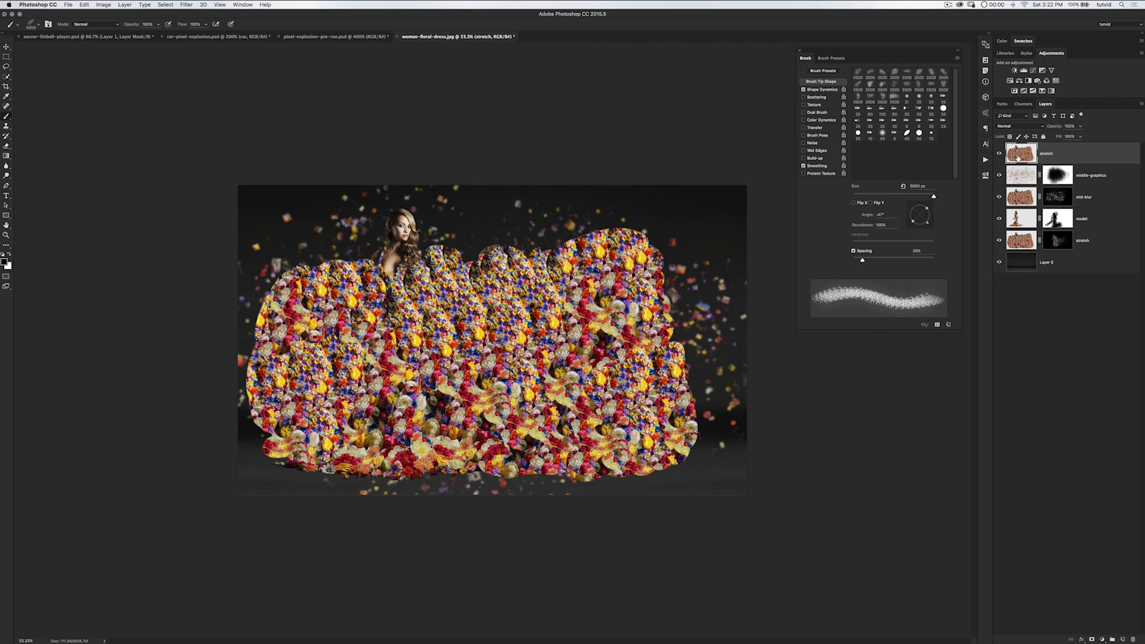
# - Enlarge the stretch copy's floral artwork until it covers nearly the whole canvas
pyautogui.press('super+t')
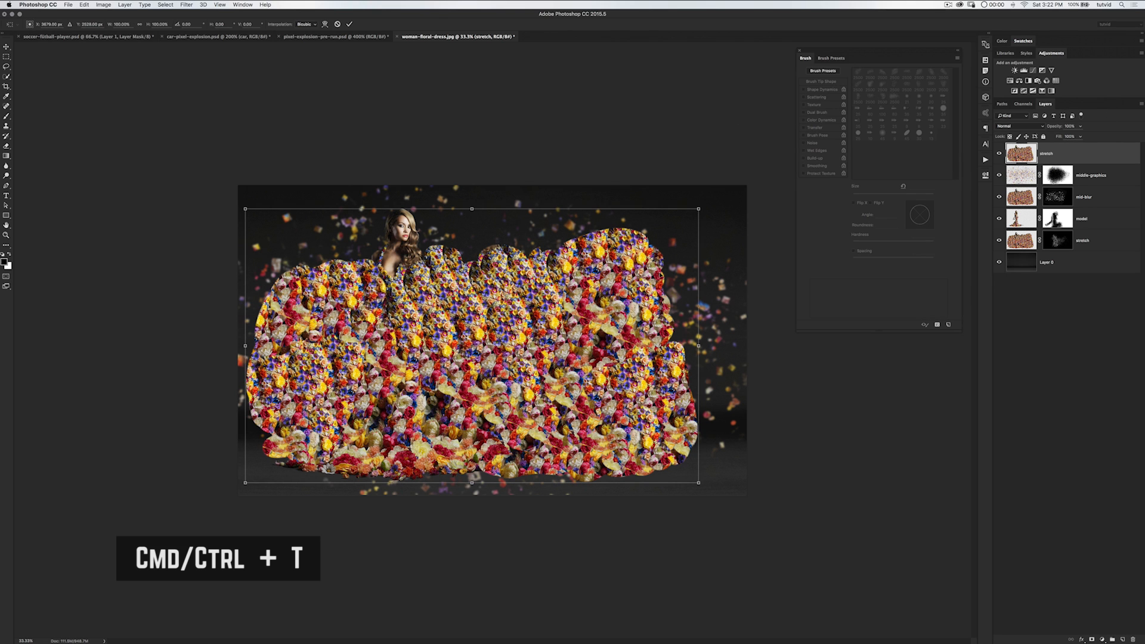
pyautogui.moveTo(700, 208); pyautogui.dragTo(796, 136)
pyautogui.moveTo(236, 493); pyautogui.dragTo(210, 530)
pyautogui.moveTo(216, 133); pyautogui.dragTo(202, 109)
pyautogui.press('Return')
pyautogui.press('b')
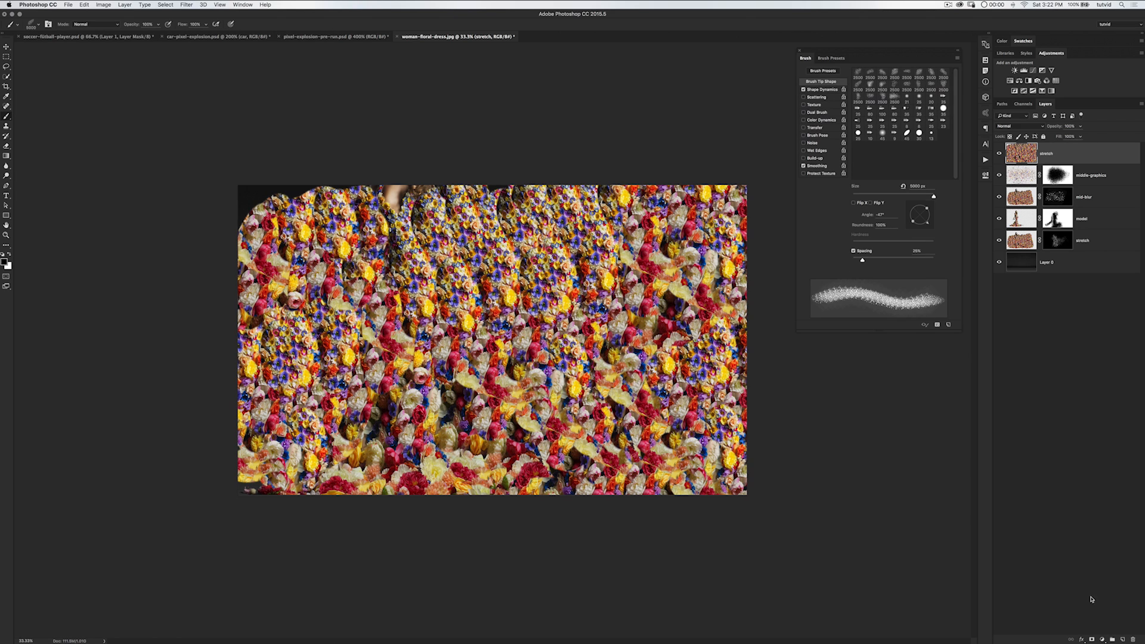
# - Add a mask hiding all of the stretch copy and stamp white fragments over the dress with the disintegration brush
pyautogui.click(125, 5)
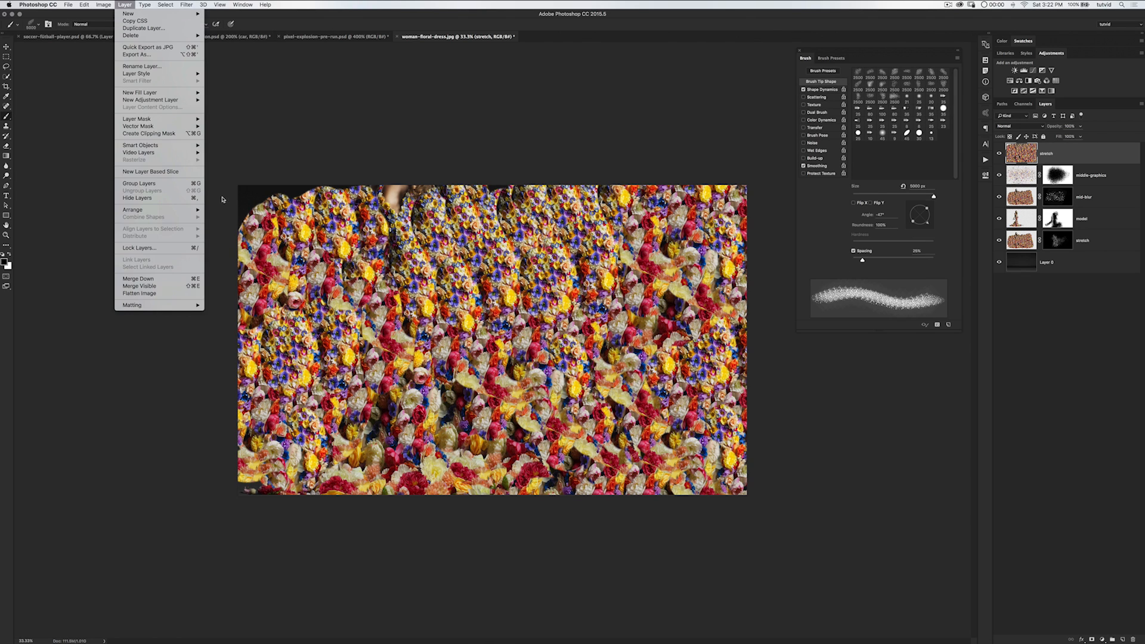
pyautogui.moveTo(179, 119)
pyautogui.click(221, 126)
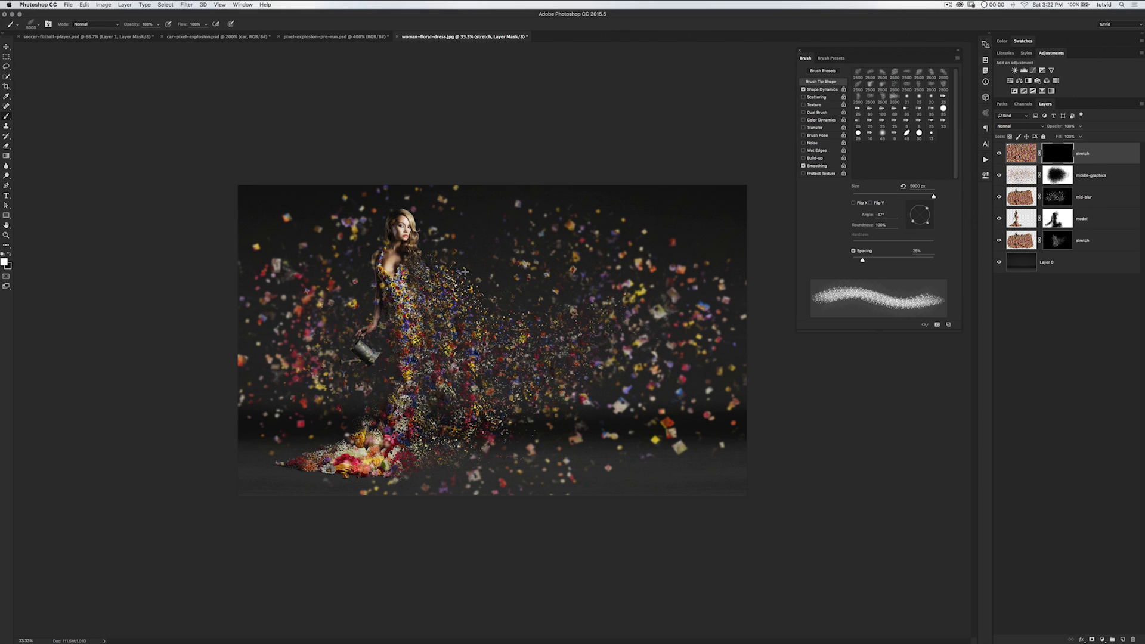
pyautogui.moveTo(498, 341)
pyautogui.mouseDown()
pyautogui.moveTo(519, 310)
pyautogui.moveTo(745, 424)
pyautogui.moveTo(432, 521)
pyautogui.mouseUp()
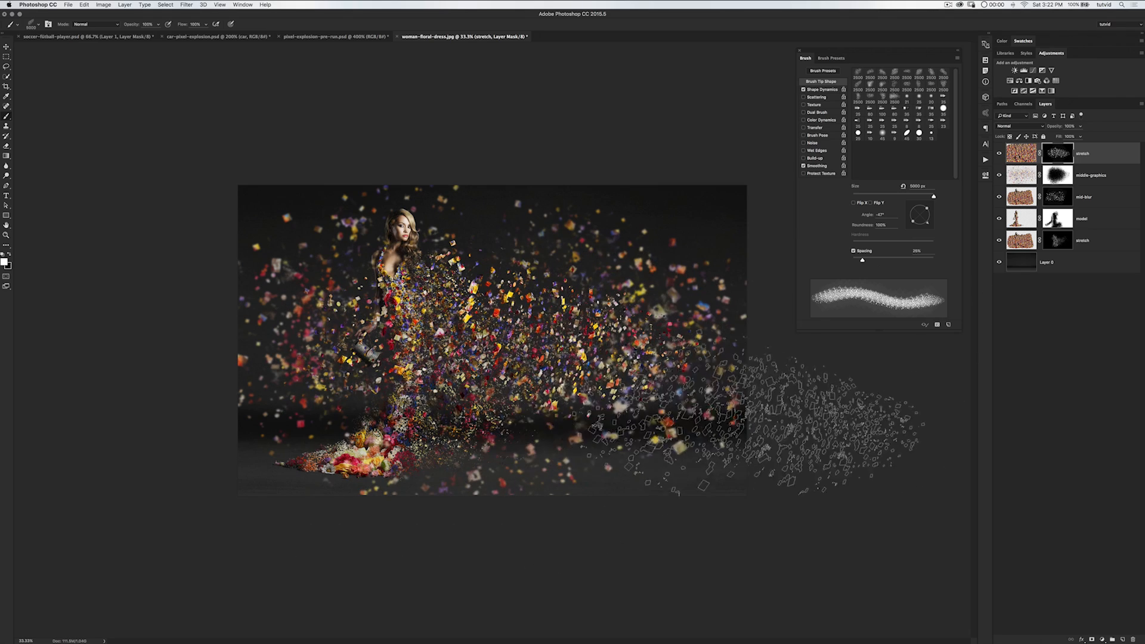
# - Apply the top stretch copy's mask to its artwork and rename the layer foreground-blurred
pyautogui.rightClick(1060, 157)
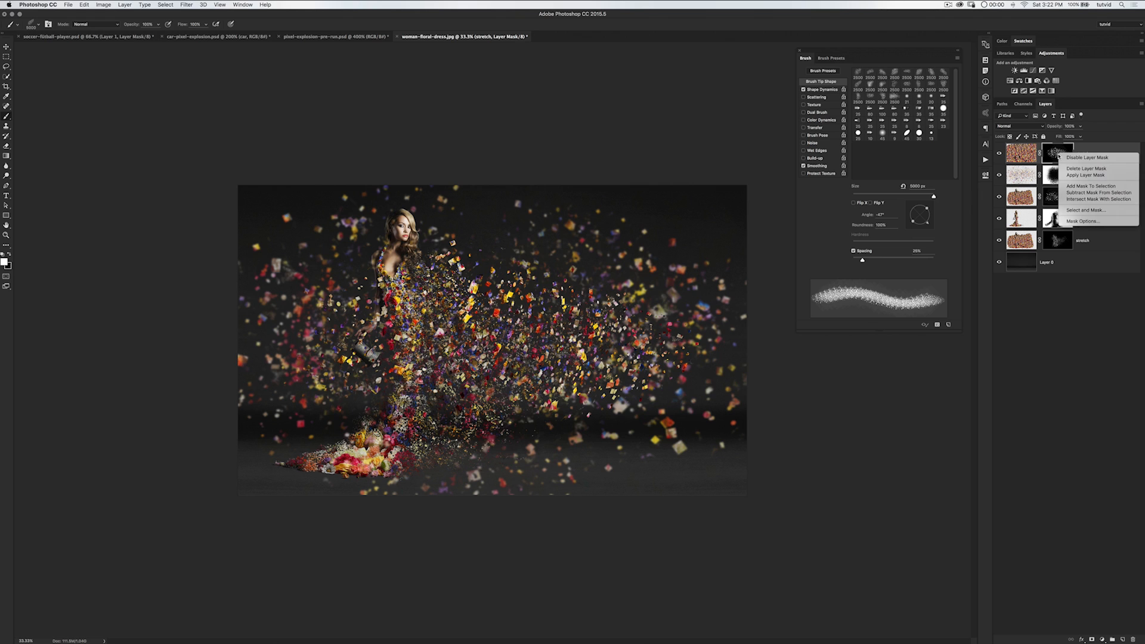
pyautogui.click(1089, 170)
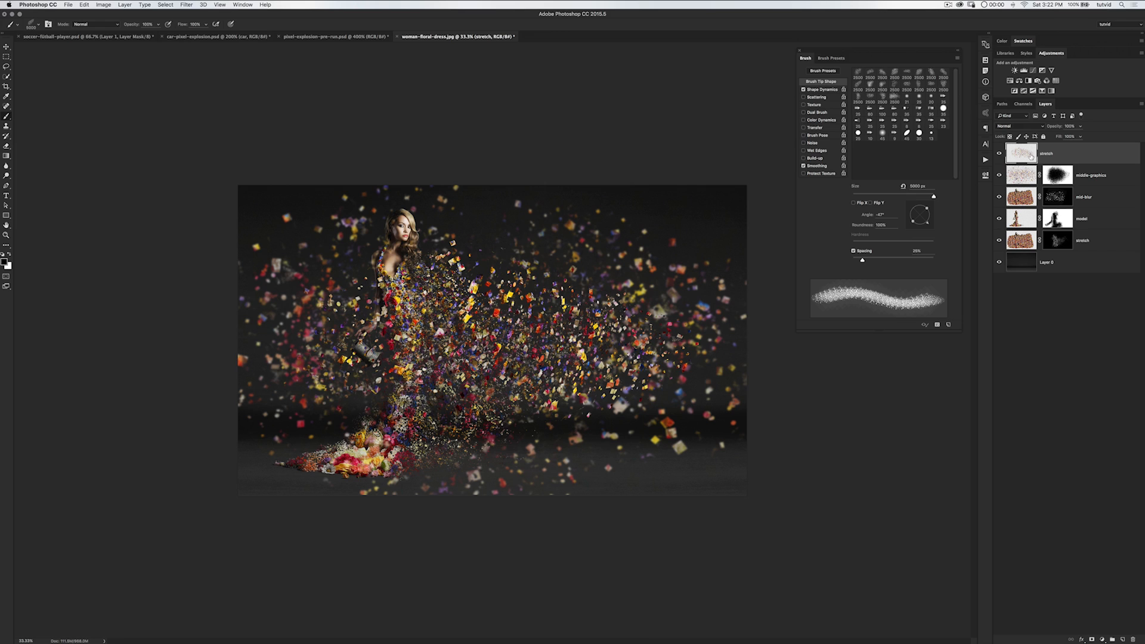
pyautogui.write('foreground-blurred')
pyautogui.press('Return')
# - Enlarge the foreground-blurred fragments to roughly four times their size and position them mainly across the lower part of the image
pyautogui.press('super+t')
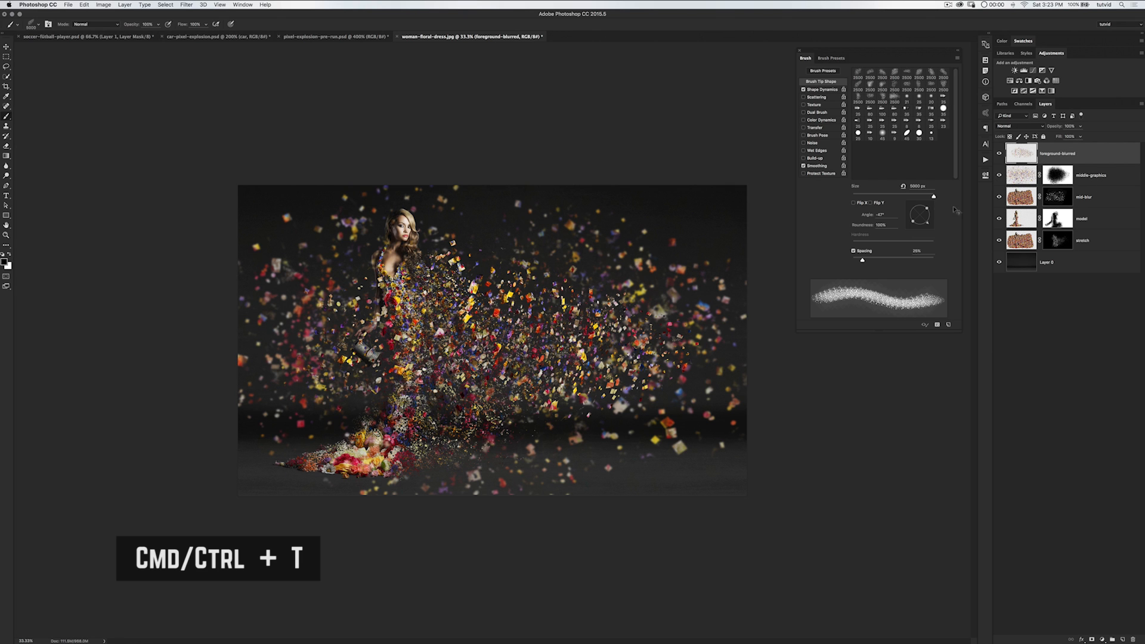
pyautogui.press('super+minus')
pyautogui.press('super+minus')
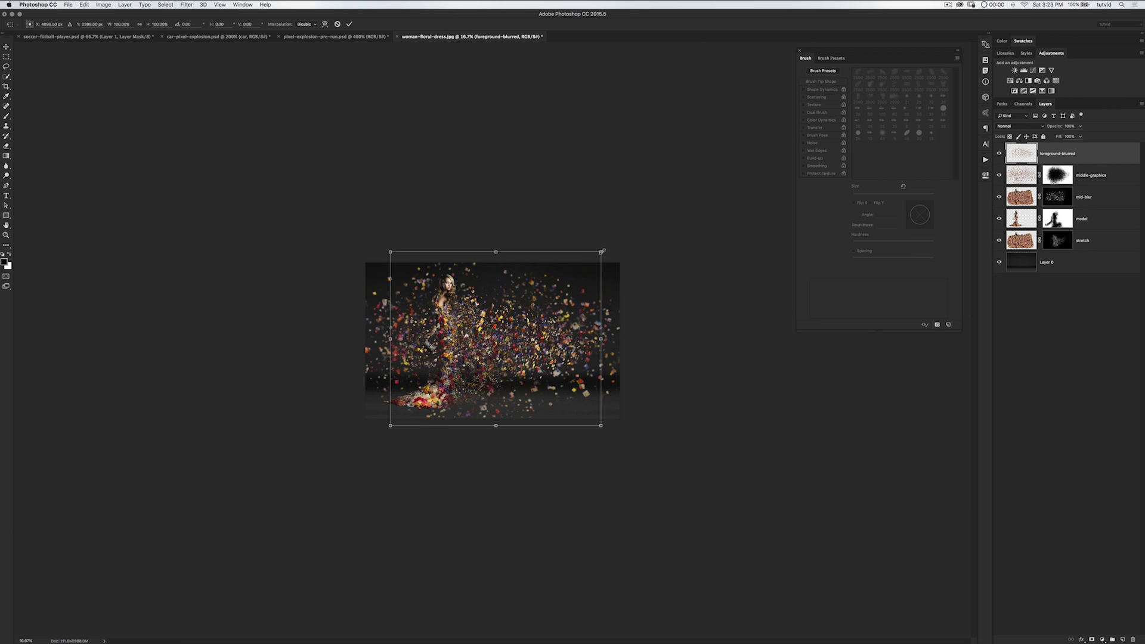
pyautogui.moveTo(602, 251); pyautogui.dragTo(1014, 50)
pyautogui.moveTo(579, 349); pyautogui.dragTo(549, 506)
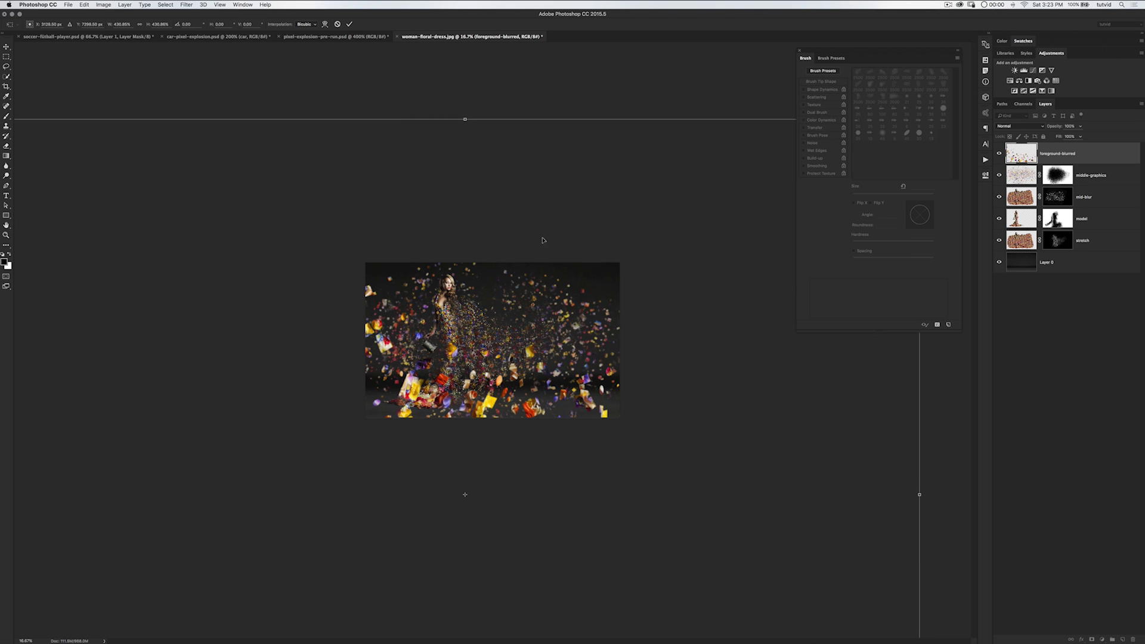
pyautogui.moveTo(497, 385); pyautogui.dragTo(378, 366)
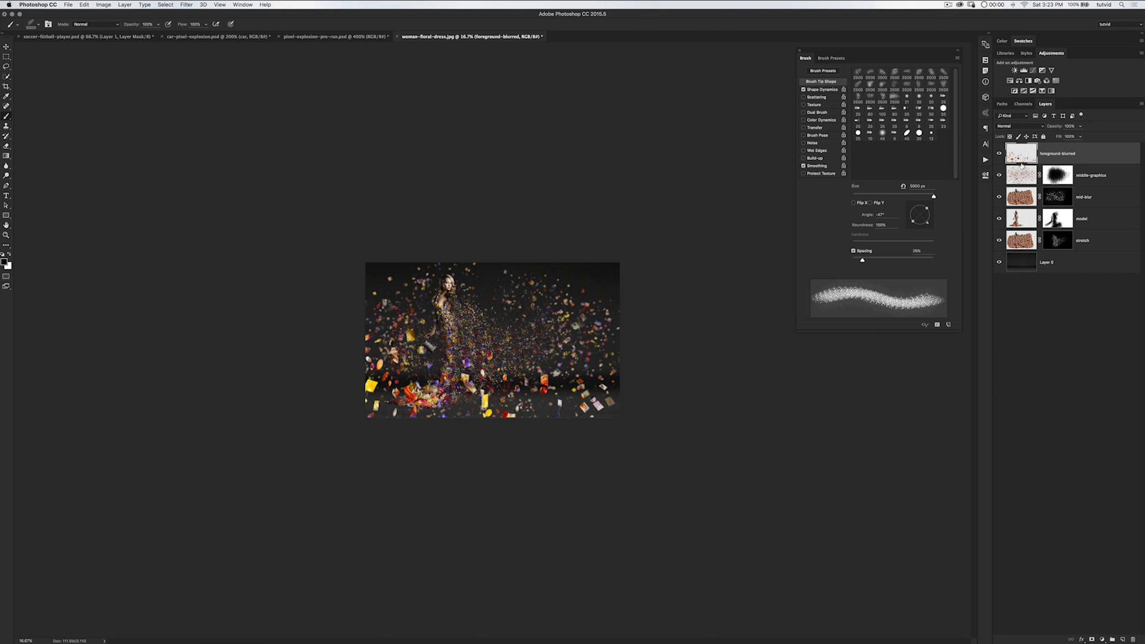
# - Copy the canvas area of foreground-blurred to a new layer, delete the oversized original and give the new layer the same name
pyautogui.press('super+a')
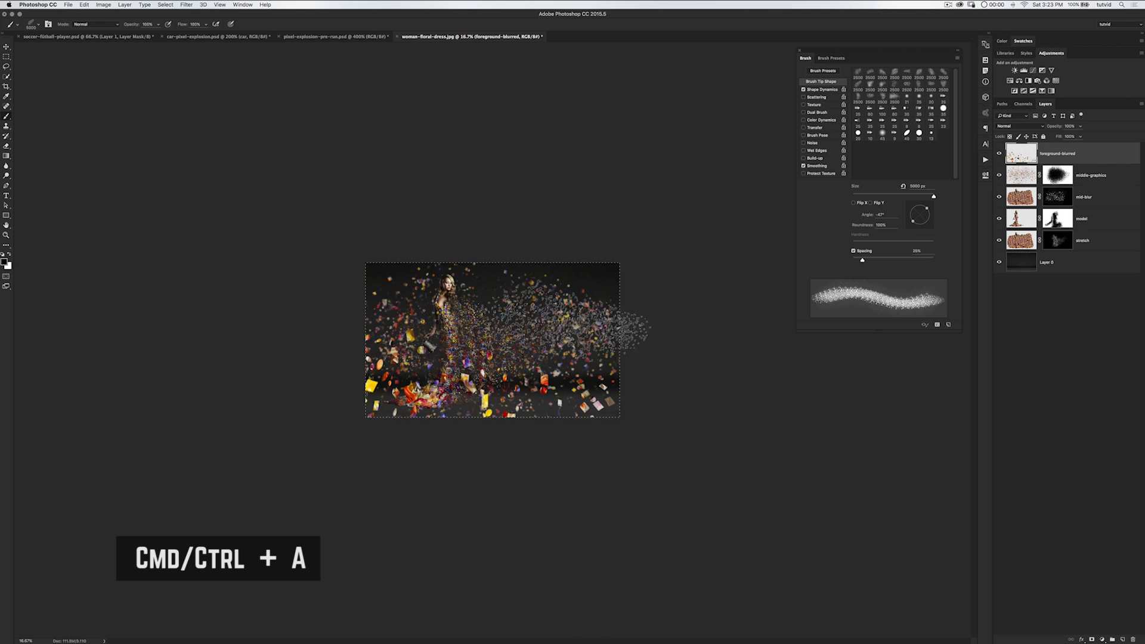
pyautogui.press('super+j')
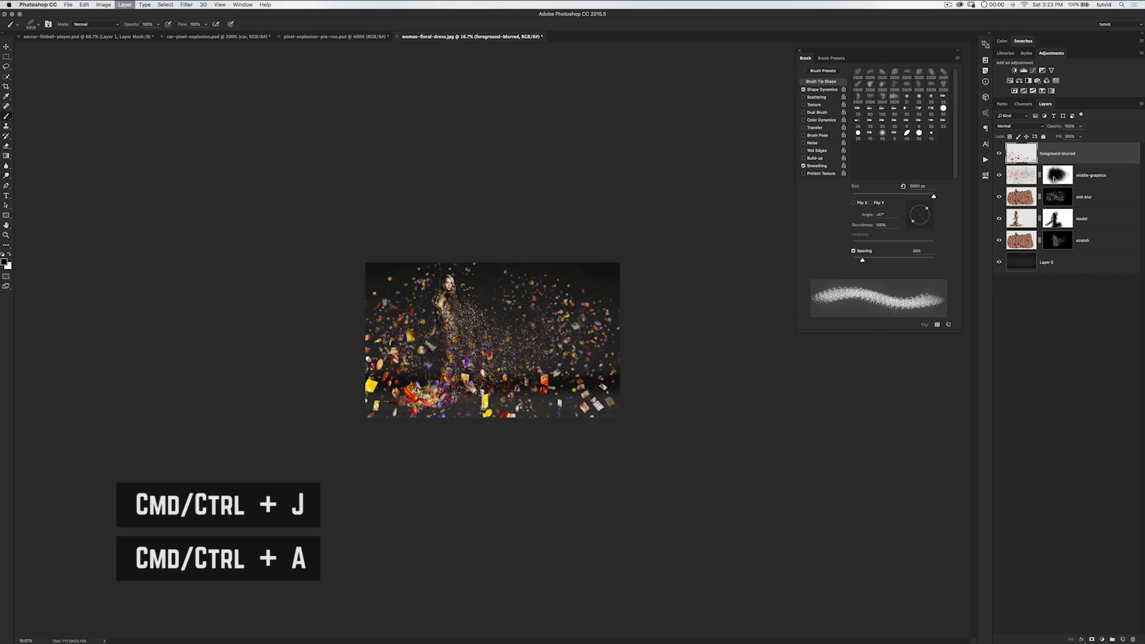
pyautogui.click(1053, 178)
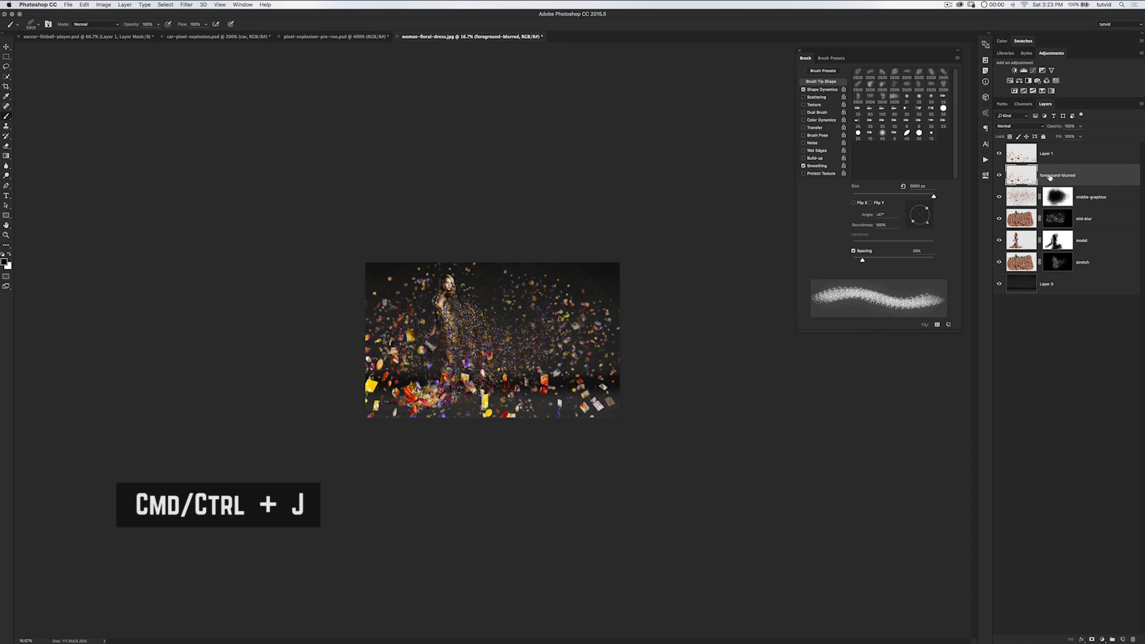
pyautogui.press('Delete')
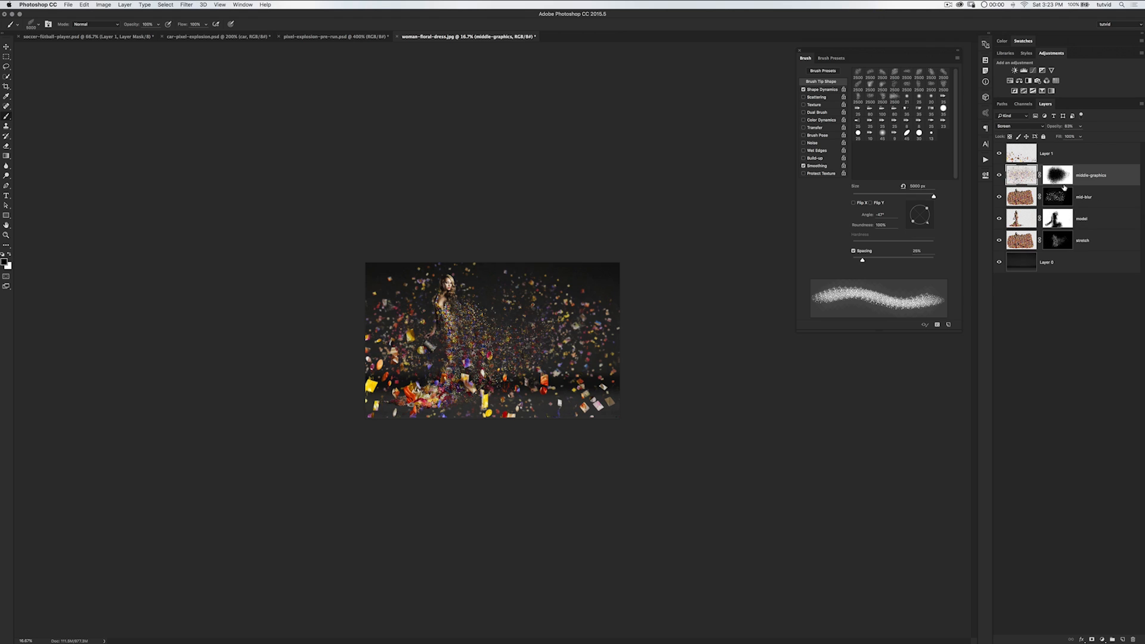
pyautogui.doubleClick(1051, 154)
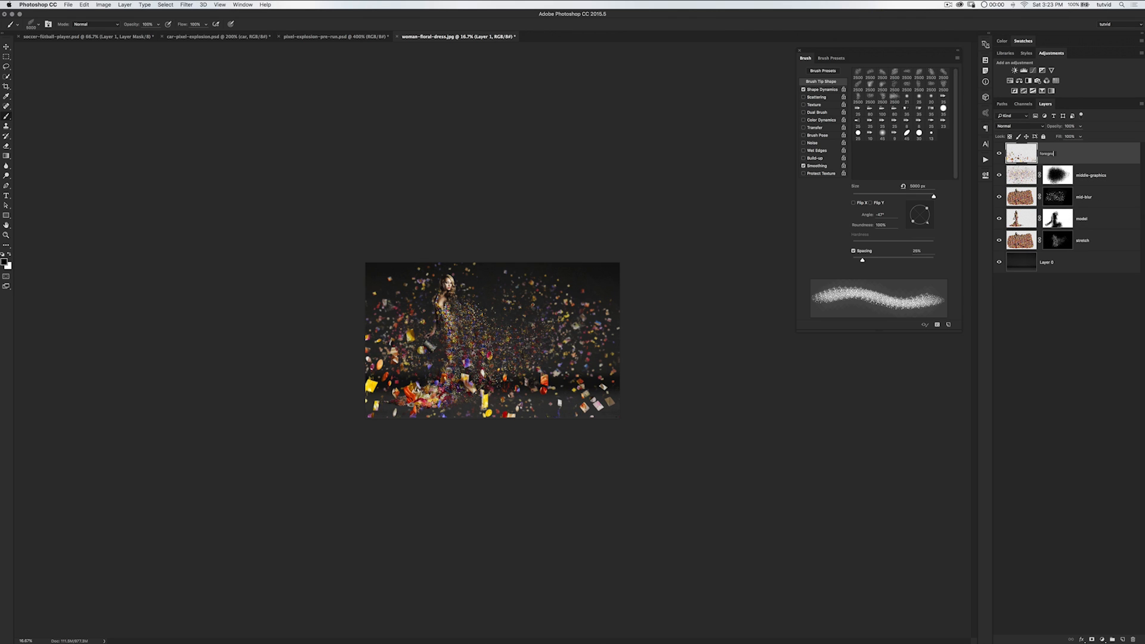
pyautogui.press('Return')
# - Apply a Gaussian Blur with an 85 pixel radius to foreground-blurred and slightly lower the layer's opacity
pyautogui.press('super+equal')
pyautogui.press('super+equal')
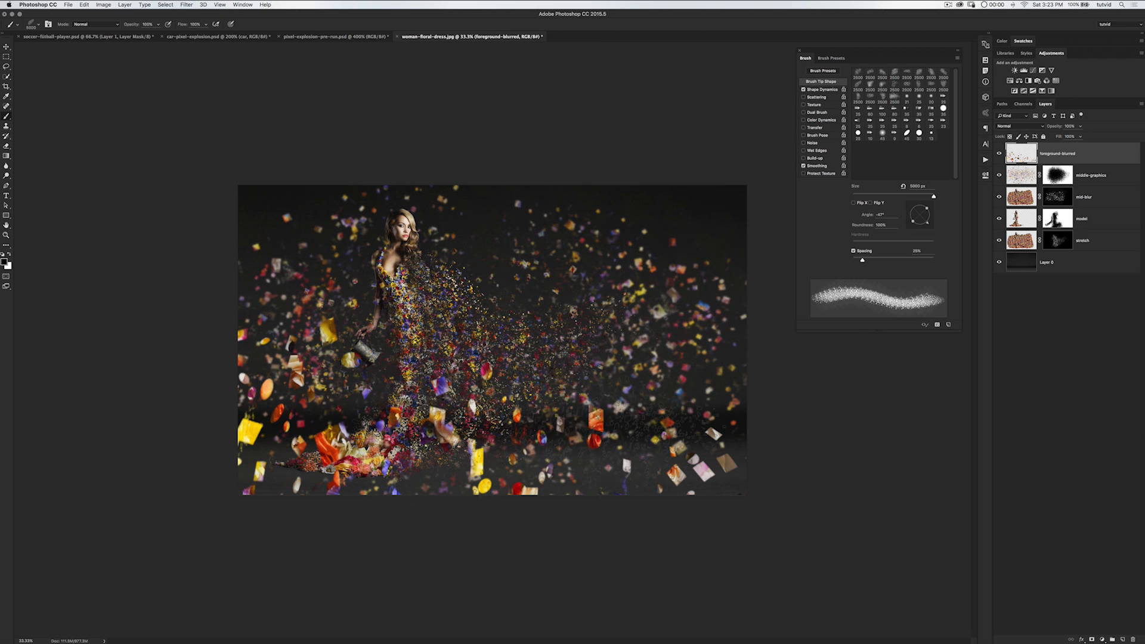
pyautogui.rightClick(1084, 157)
pyautogui.click(1028, 237)
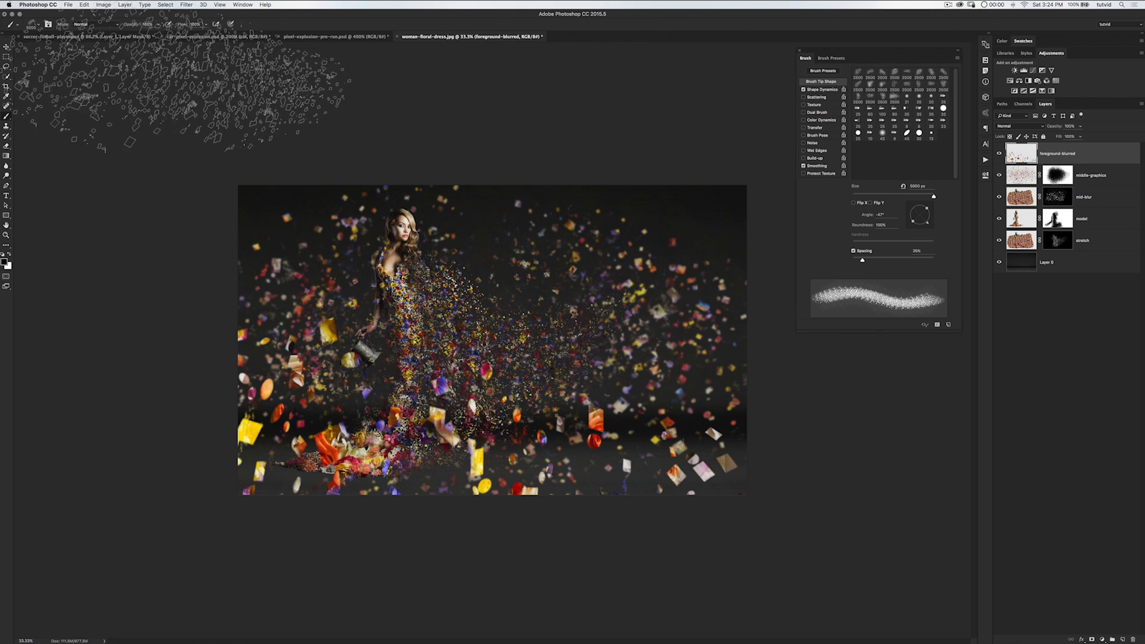
pyautogui.click(186, 5)
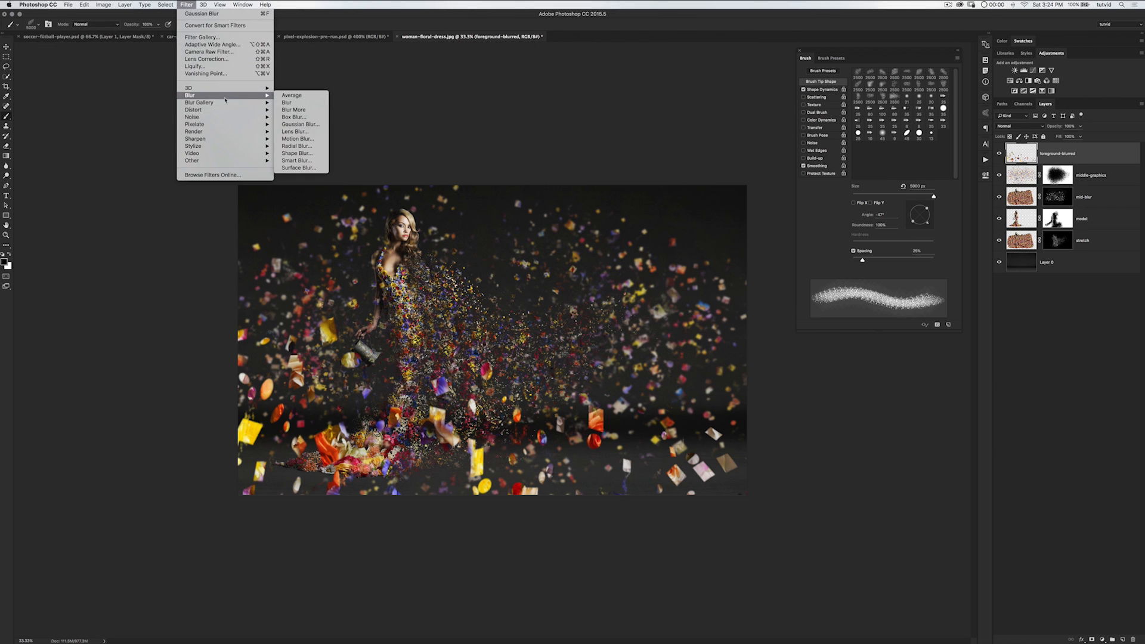
pyautogui.click(295, 126)
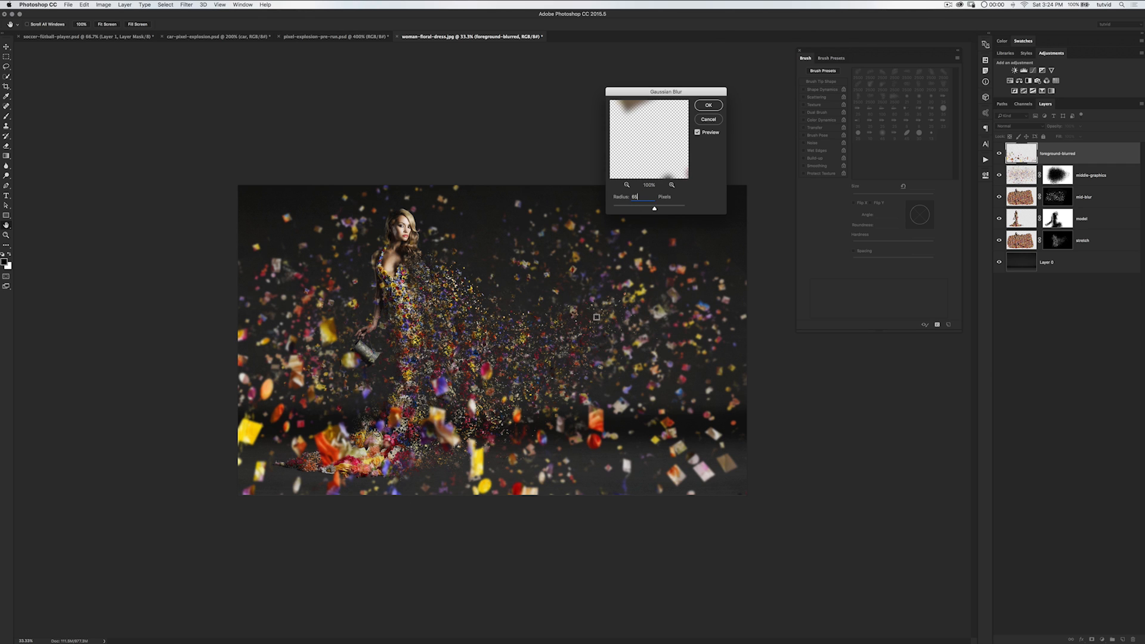
pyautogui.write('5')
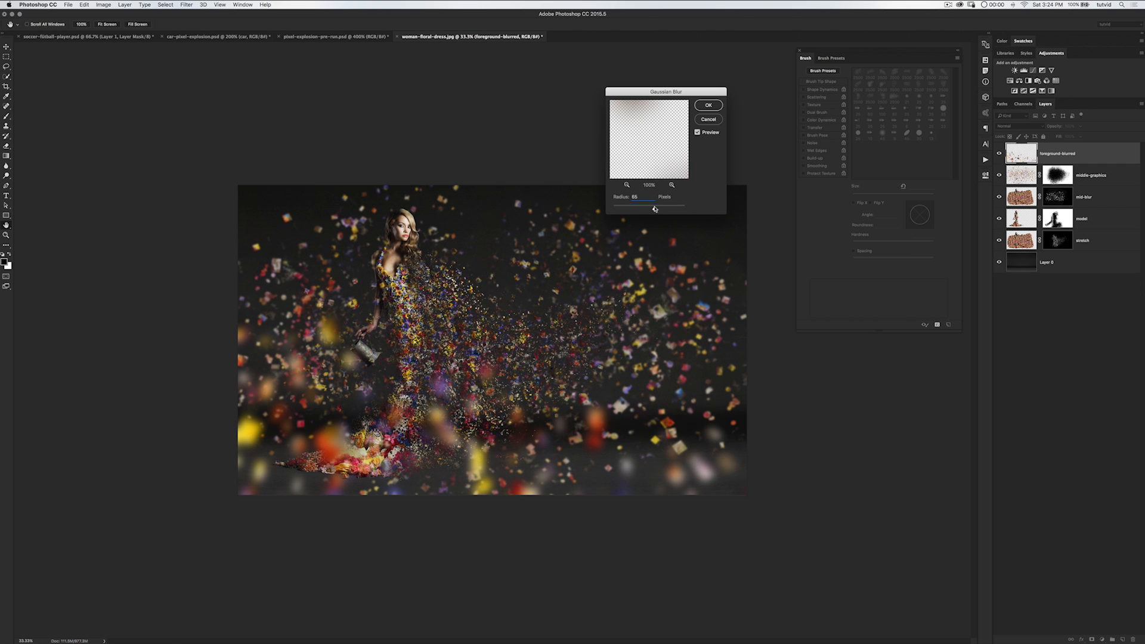
pyautogui.write('85')
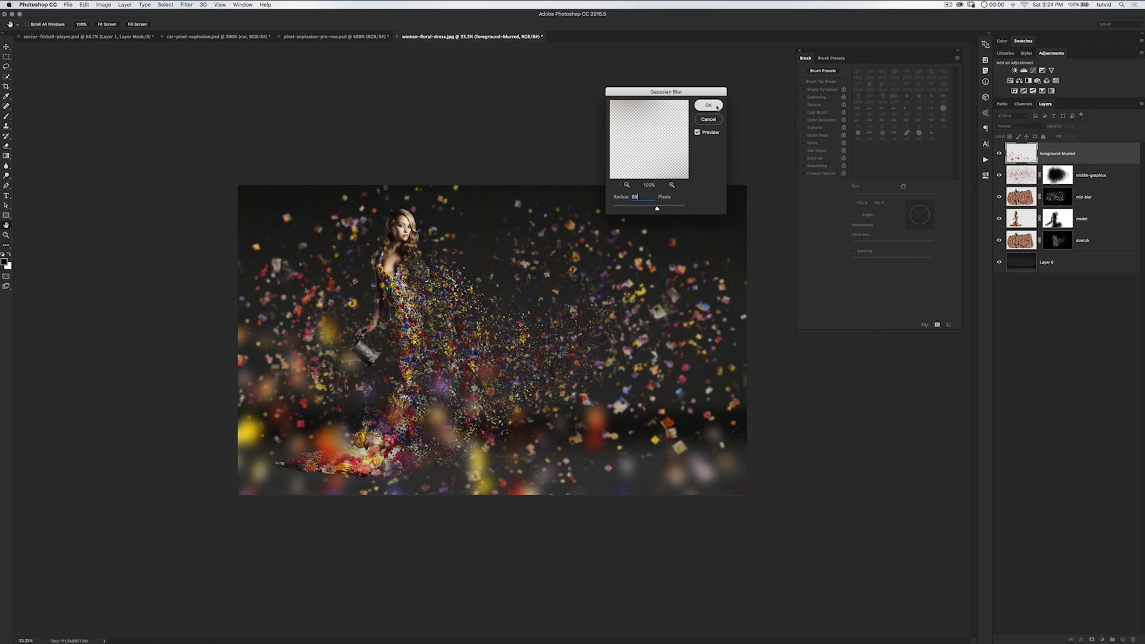
pyautogui.press('Return')
pyautogui.press('b')
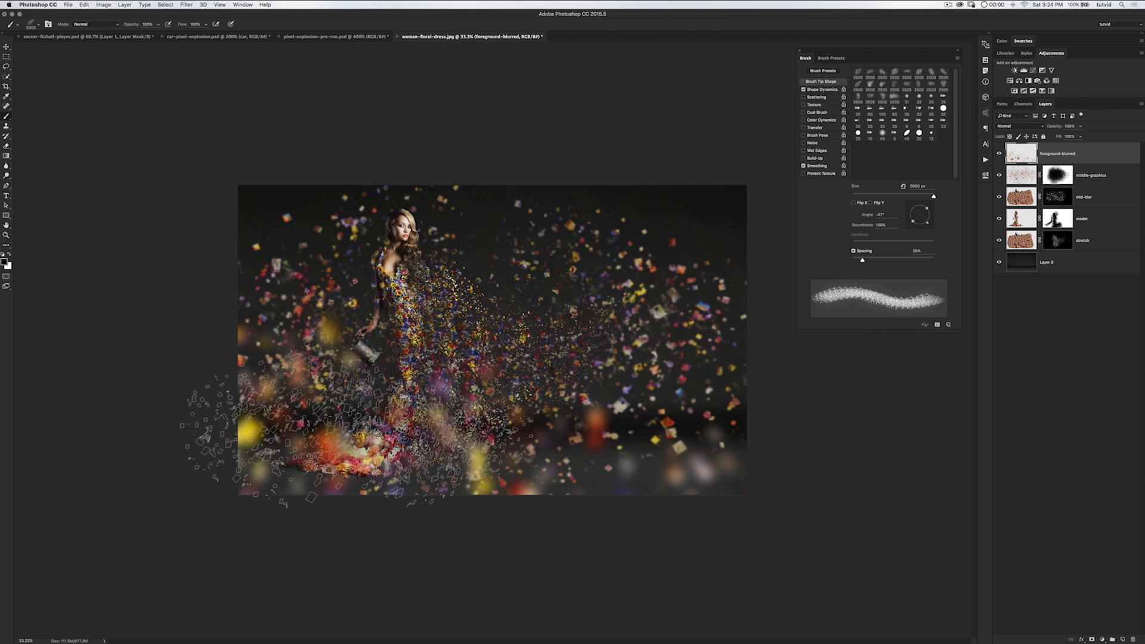
pyautogui.moveTo(1056, 130); pyautogui.dragTo(1050, 130)
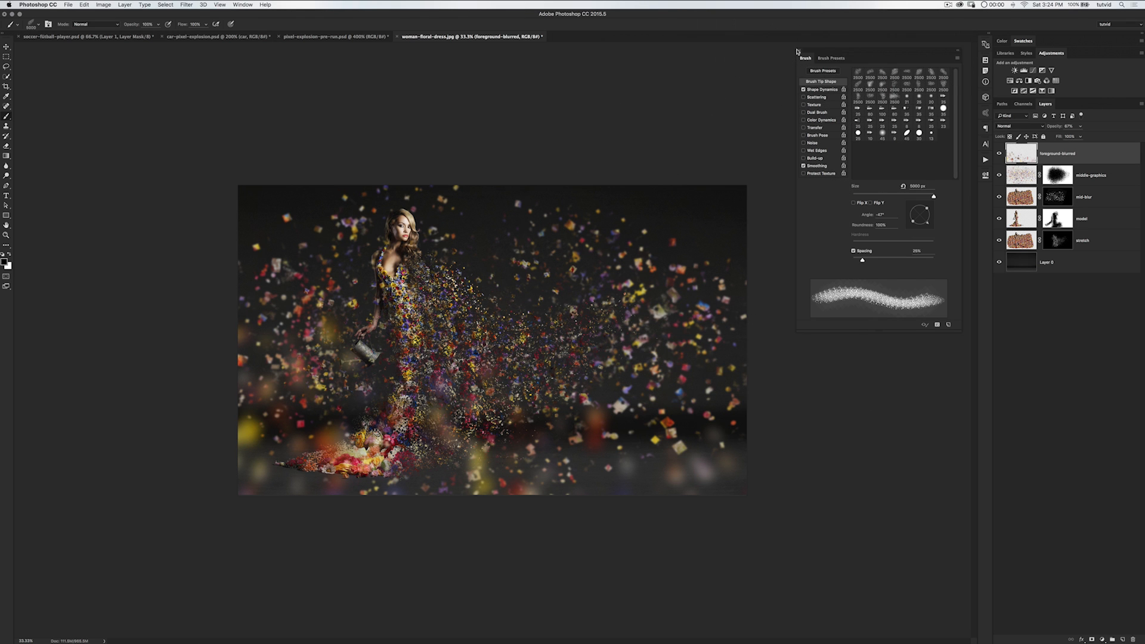
pyautogui.press('F5')
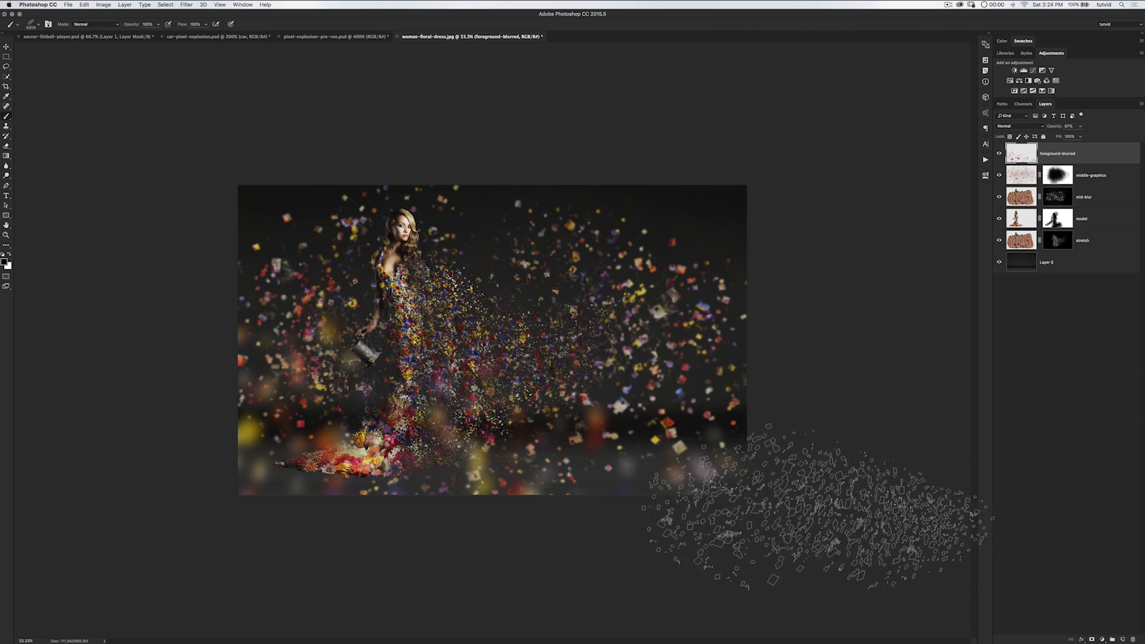
# - Duplicate the foreground-blurred layer, then enlarge the copy to about 134% and flip it horizontally
pyautogui.press('v')
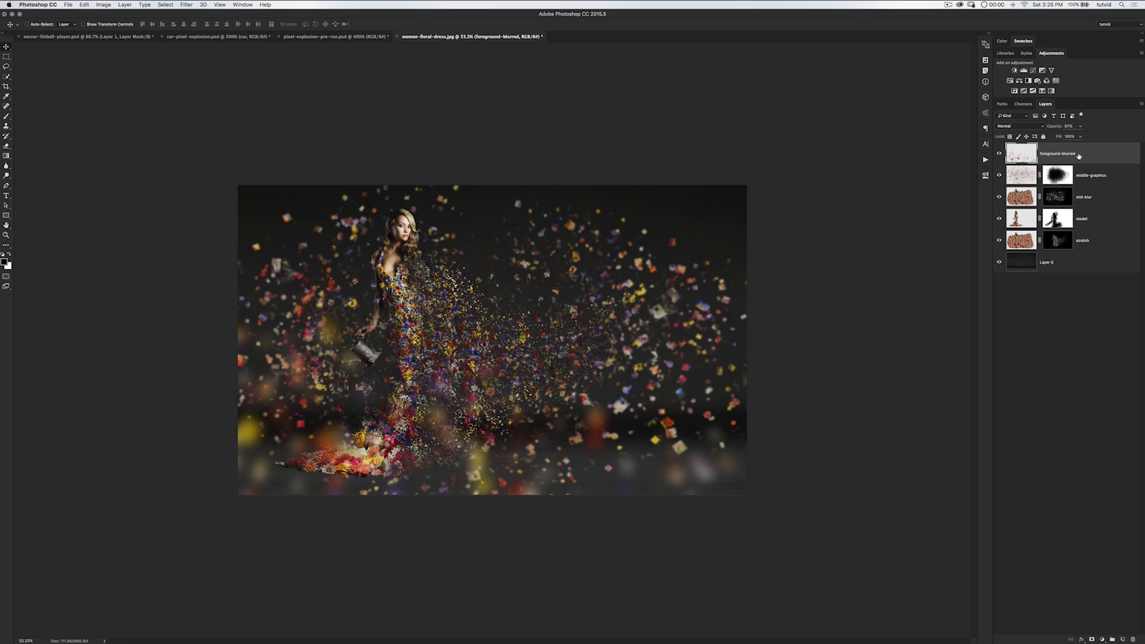
pyautogui.press('super+j')
pyautogui.press('super+t')
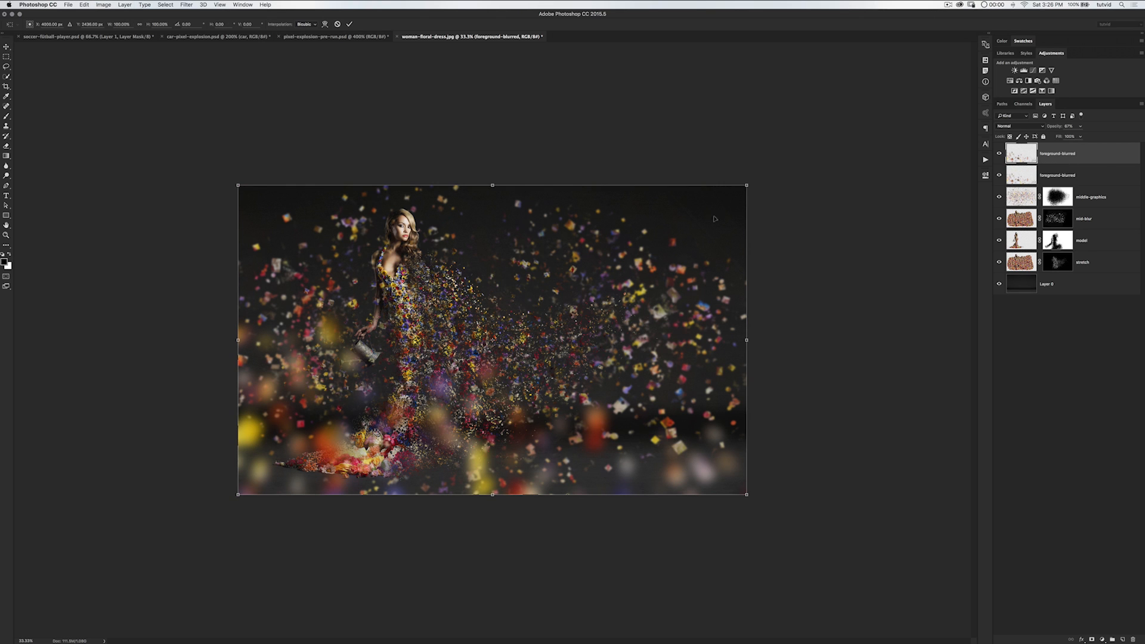
pyautogui.moveTo(746, 185); pyautogui.dragTo(832, 133)
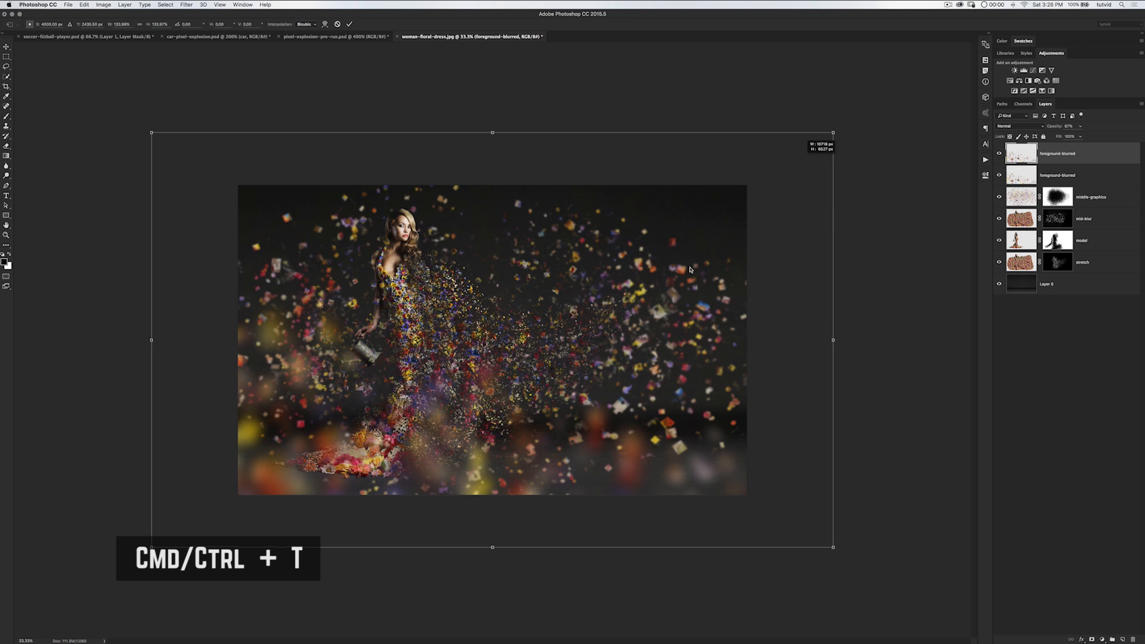
pyautogui.rightClick(574, 340)
pyautogui.click(618, 436)
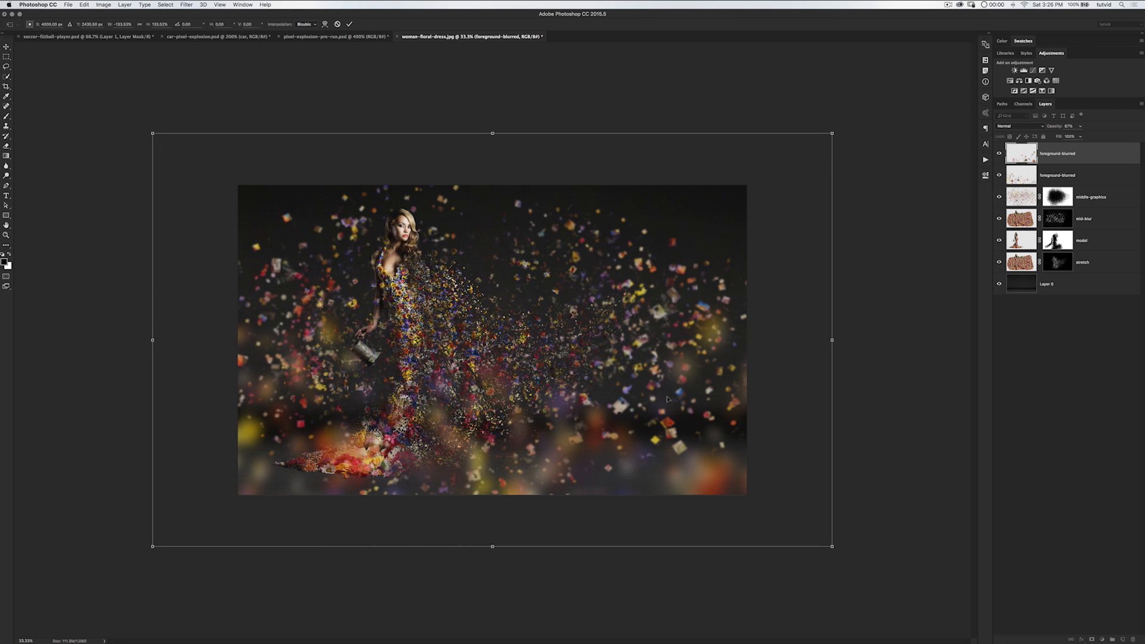
# - Rotate the flipped copy diagonally and move it so its blurred fragments sit near the lower-right edge of the image
pyautogui.moveTo(730, 351); pyautogui.dragTo(896, 367)
pyautogui.moveTo(899, 80); pyautogui.dragTo(727, 70)
pyautogui.moveTo(841, 325); pyautogui.dragTo(842, 294)
pyautogui.moveTo(830, 427); pyautogui.dragTo(850, 451)
pyautogui.moveTo(749, 396); pyautogui.dragTo(735, 380)
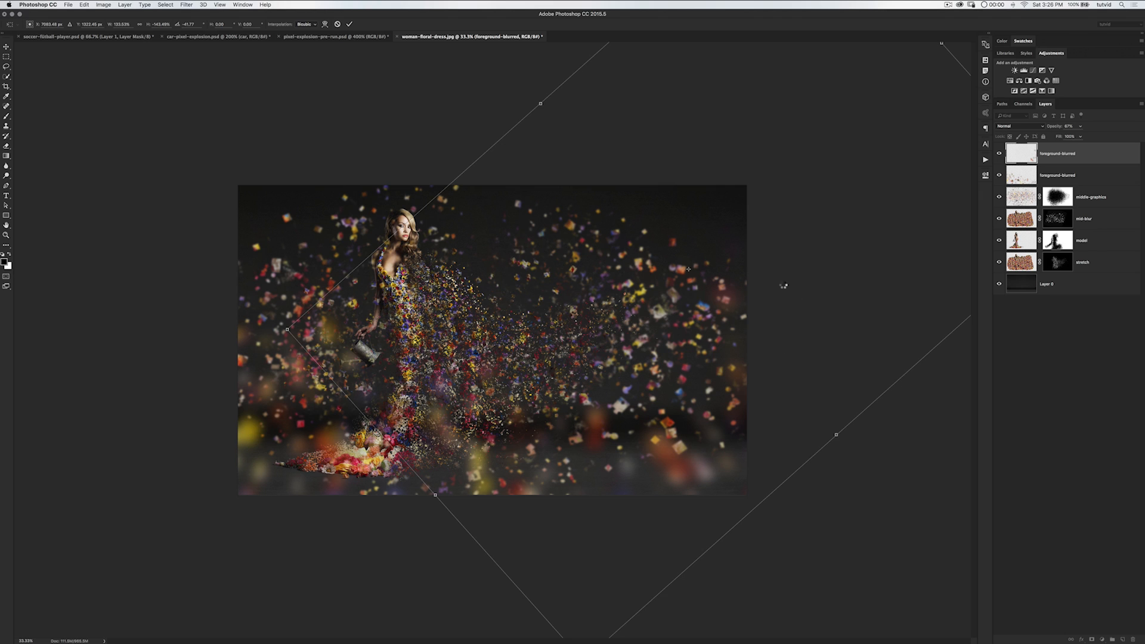
pyautogui.press('Return')
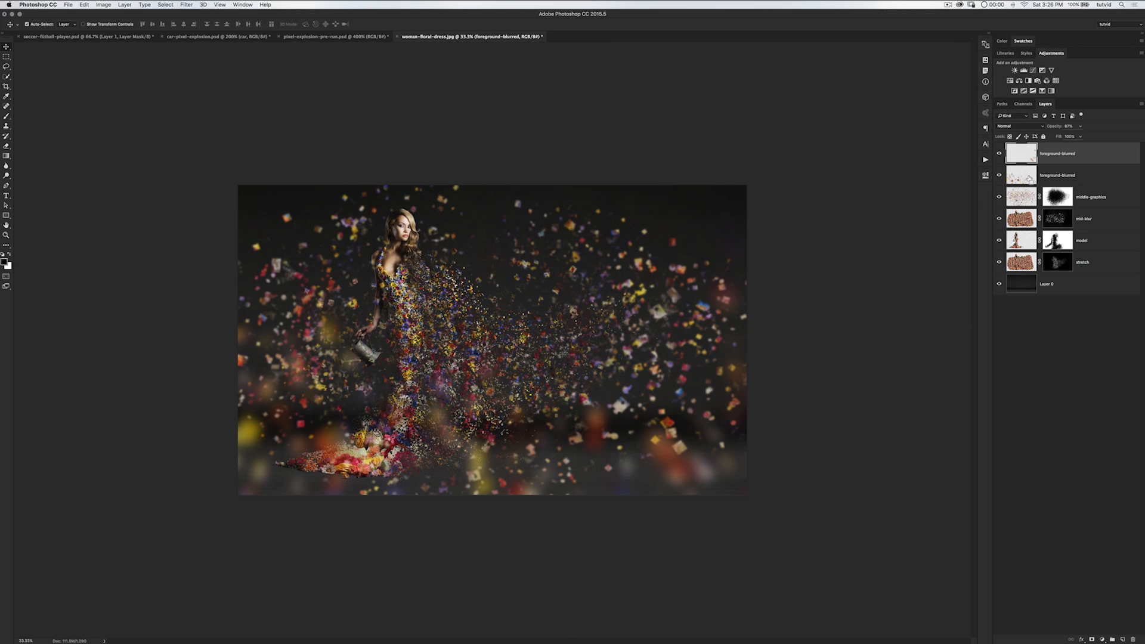
# - Replace the rotated copy with a new layer holding only its canvas area, and name that layer foreground-blurred-02
pyautogui.hotkey('ctrl', 'a')
pyautogui.hotkey('ctrl', 'j')
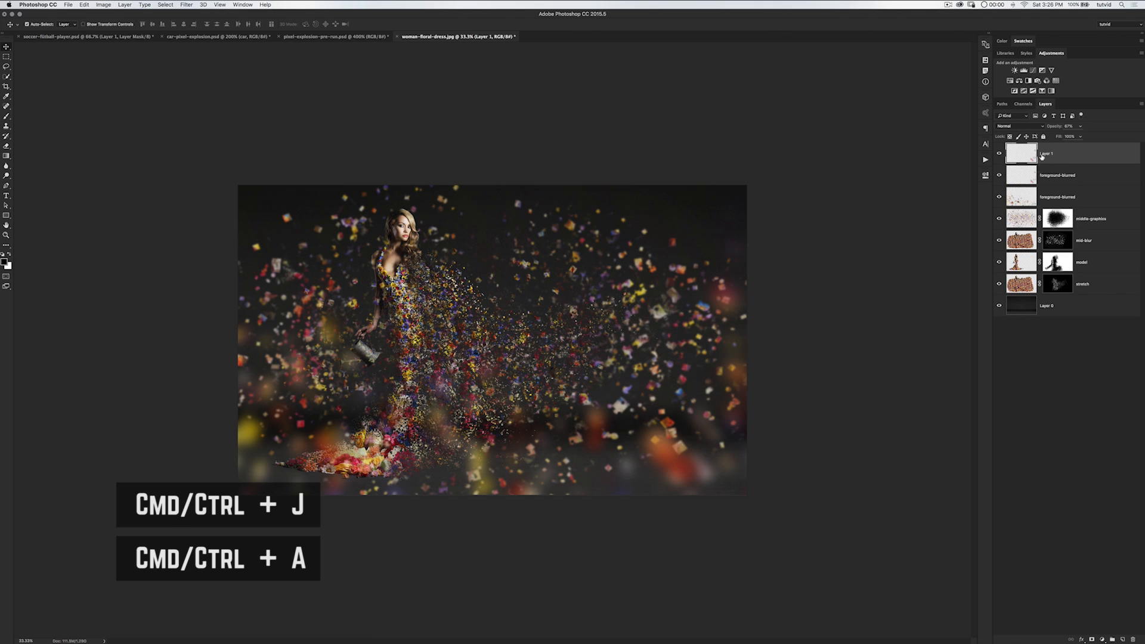
pyautogui.keyDown('shift'); pyautogui.click(1062, 179); pyautogui.keyUp('shift')
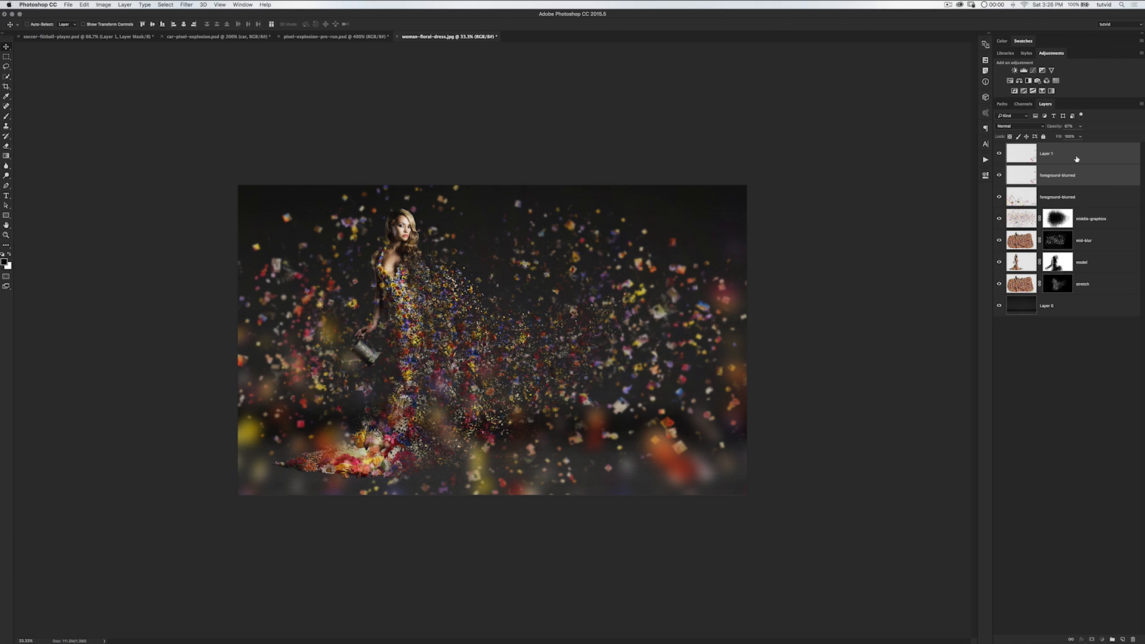
pyautogui.click(1080, 160)
pyautogui.click(1076, 176)
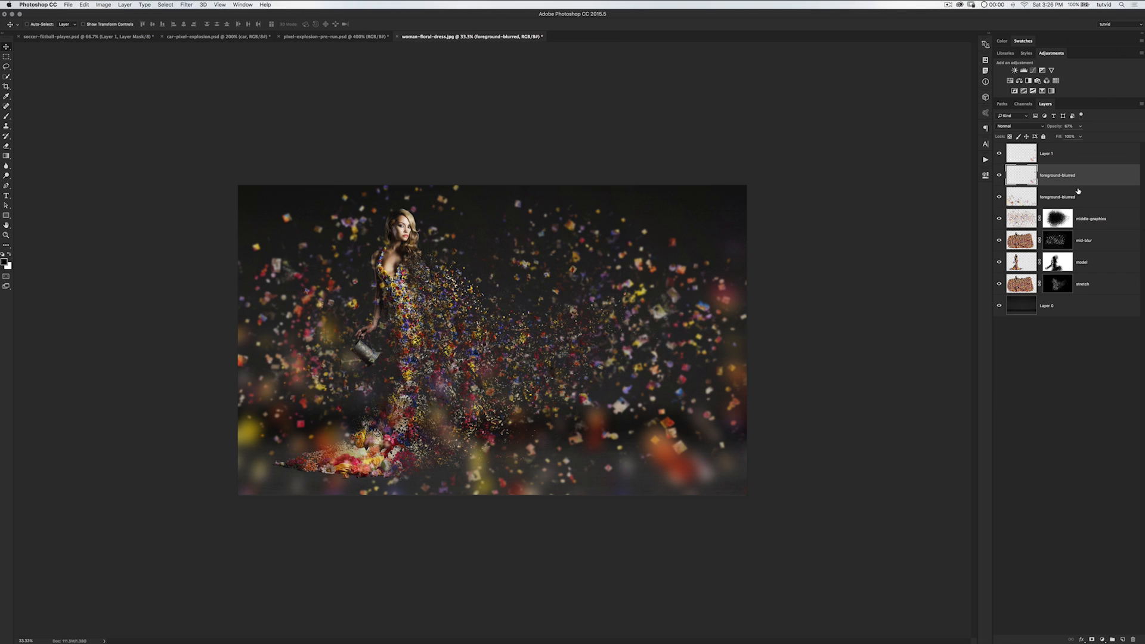
pyautogui.press('Delete')
pyautogui.click(1055, 157)
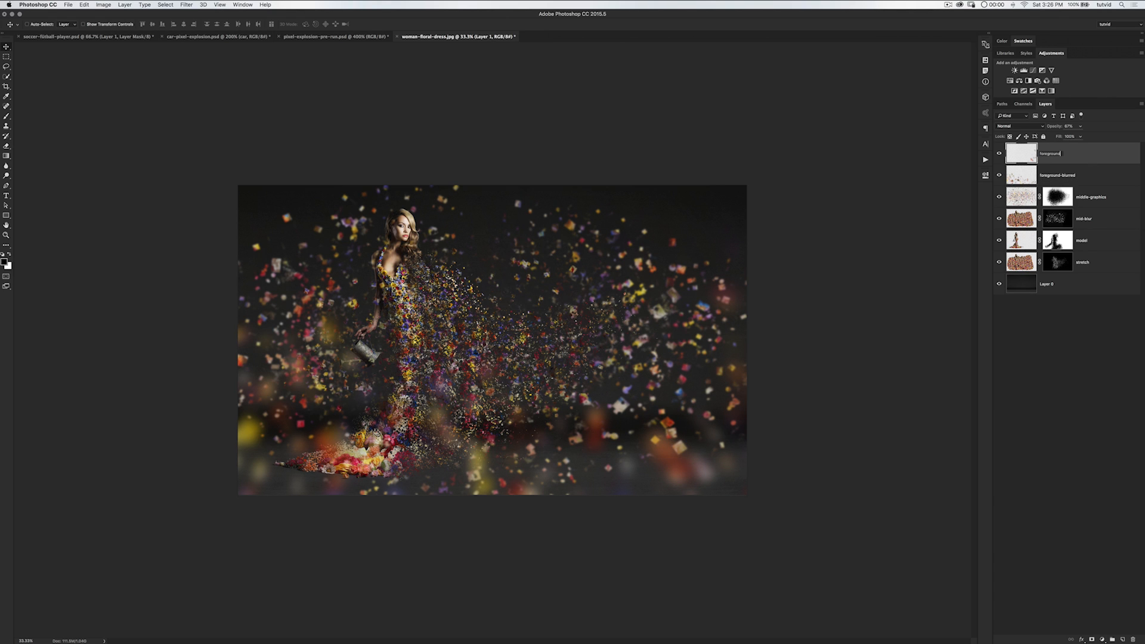
pyautogui.write('2')
pyautogui.press('Return')
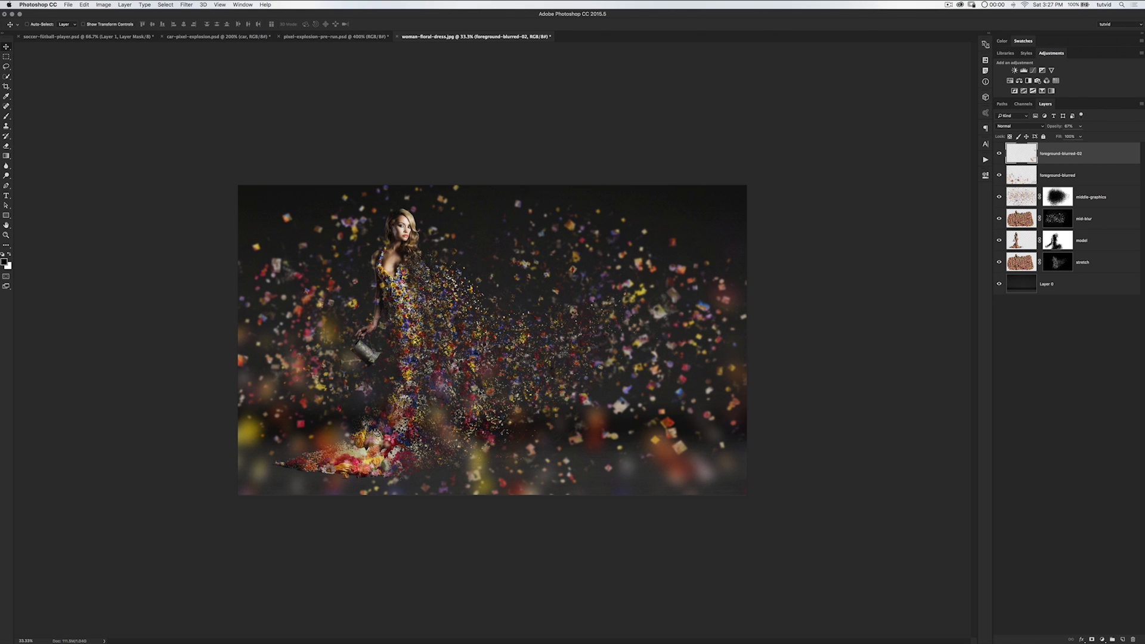
# - Set up a 2500 px scattered-fragment brush tip with 21% size jitter and 39% angle jitter for the model layer
pyautogui.click(1020, 242)
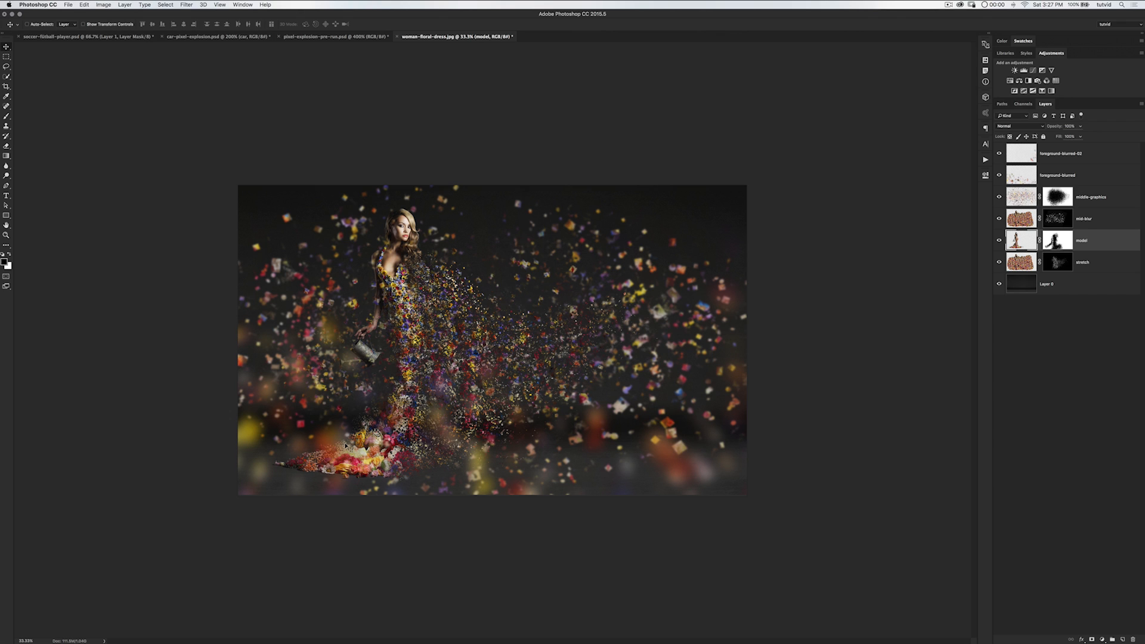
pyautogui.press('b')
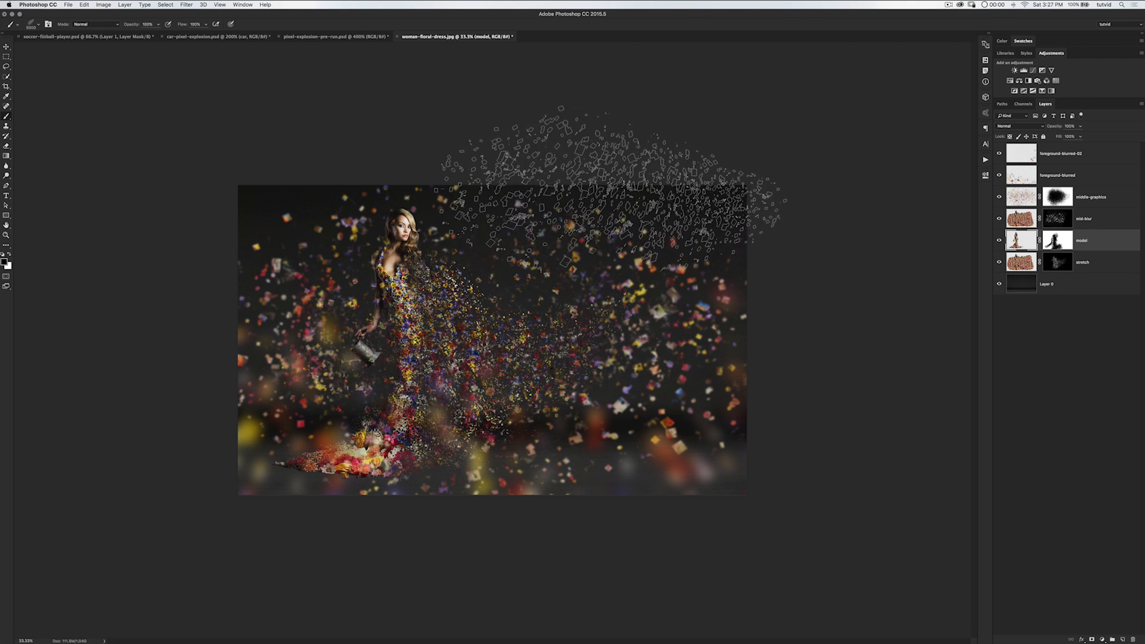
pyautogui.click(48, 25)
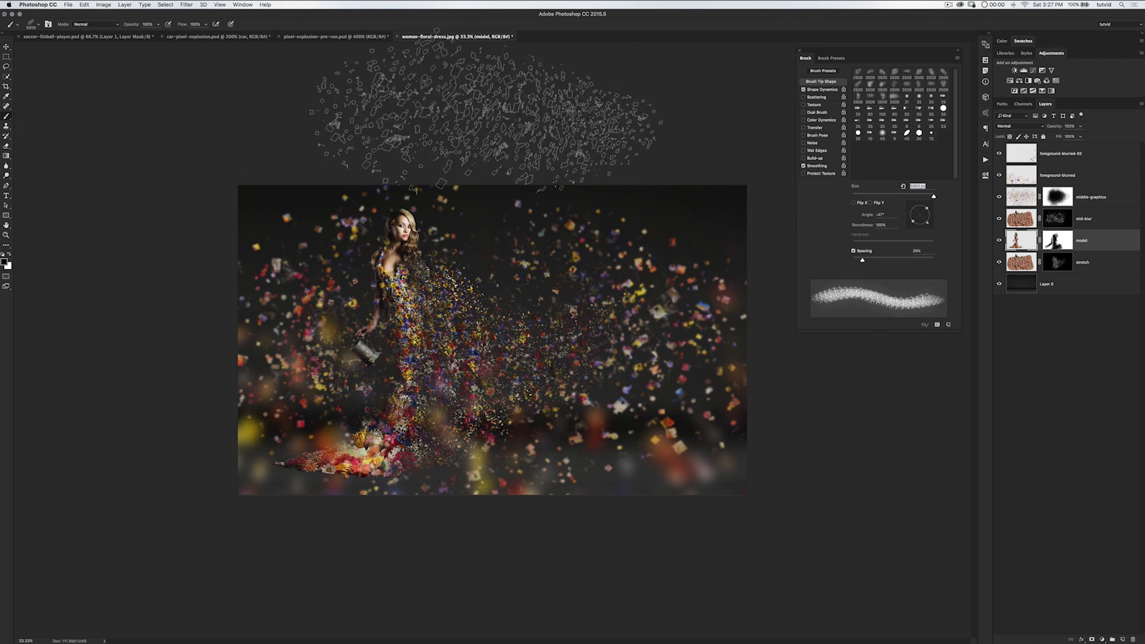
pyautogui.click(921, 72)
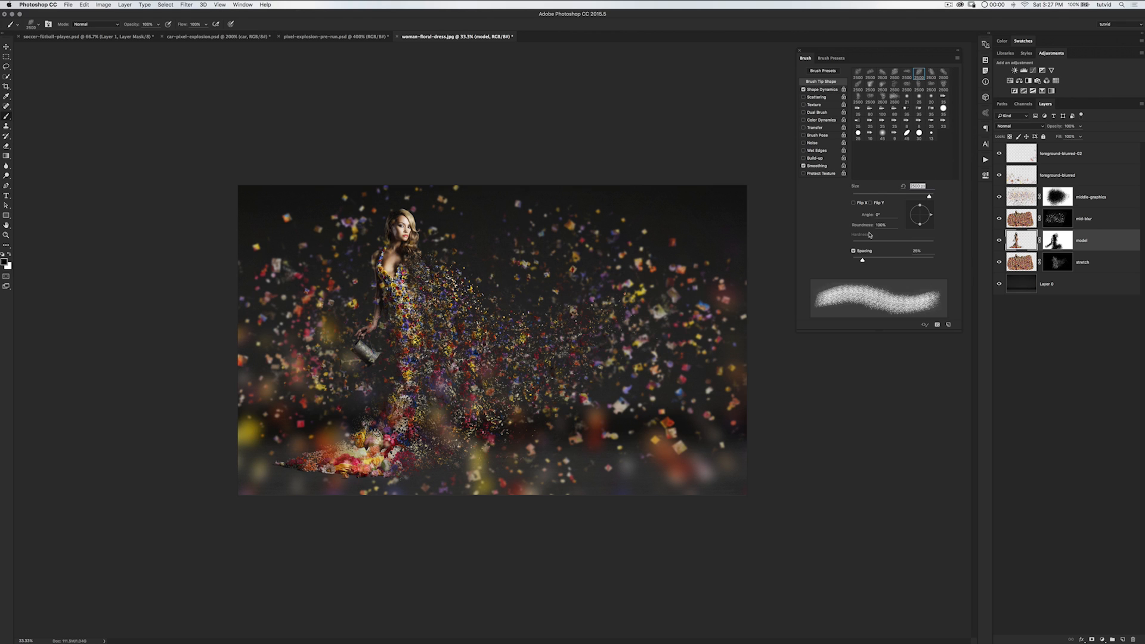
pyautogui.click(822, 89)
pyautogui.moveTo(852, 140); pyautogui.dragTo(885, 132)
pyautogui.moveTo(865, 81); pyautogui.dragTo(869, 80)
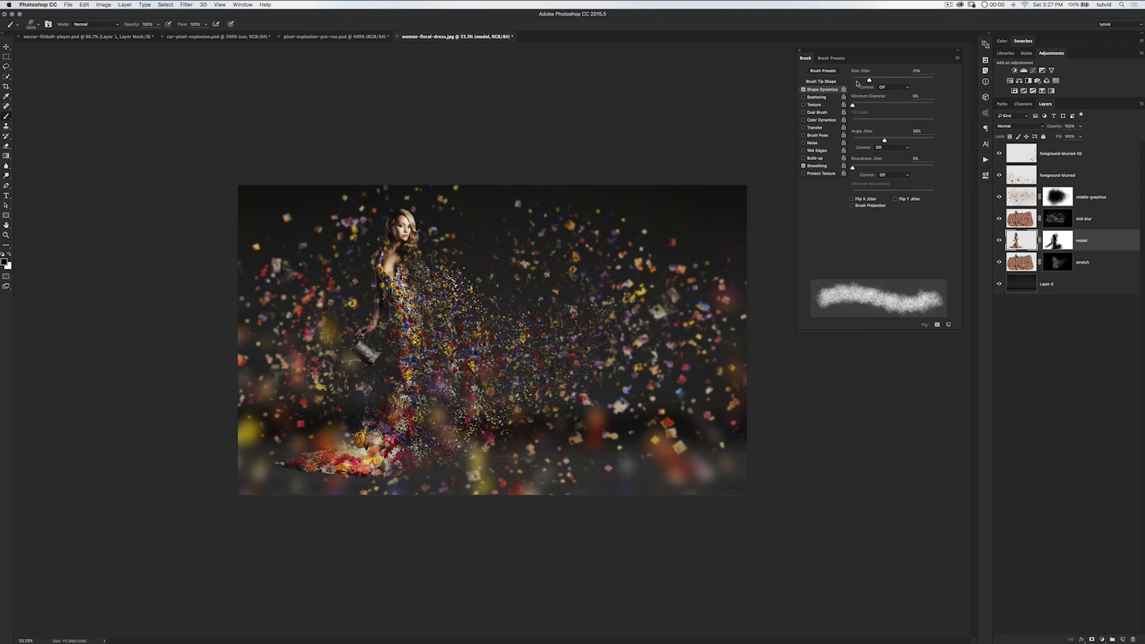
pyautogui.click(826, 82)
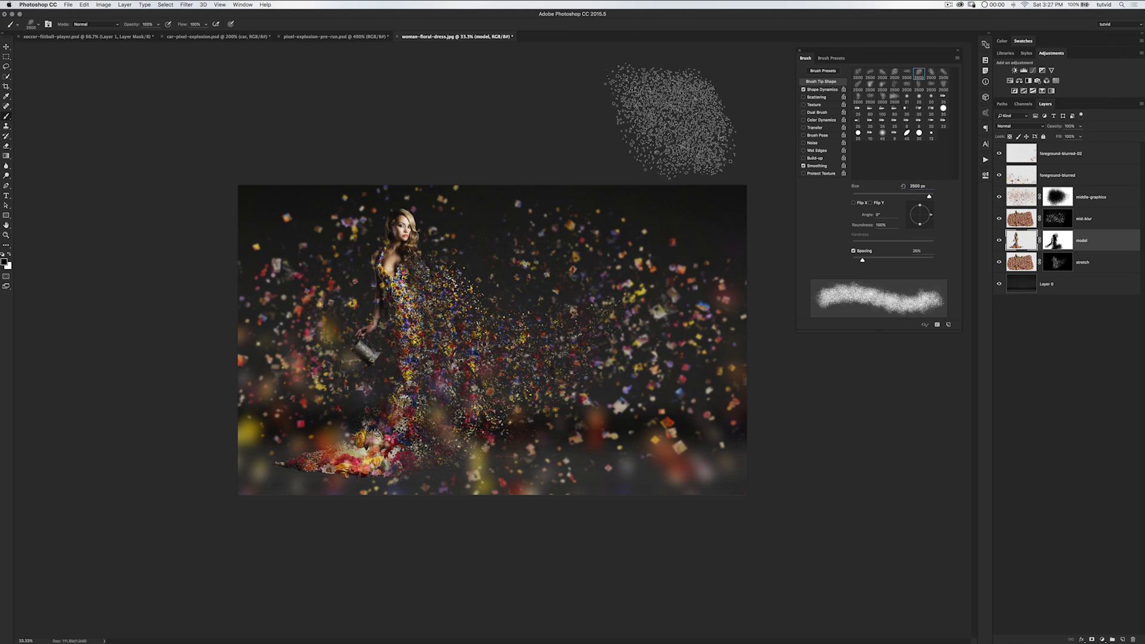
# - Reduce the brush size to 1500 px
pyautogui.press('[')
pyautogui.press('[')
pyautogui.press('[')
pyautogui.press('[')
pyautogui.press('[')
pyautogui.press('[')
pyautogui.press('[')
pyautogui.press('[')
pyautogui.press('[')
pyautogui.press('[')
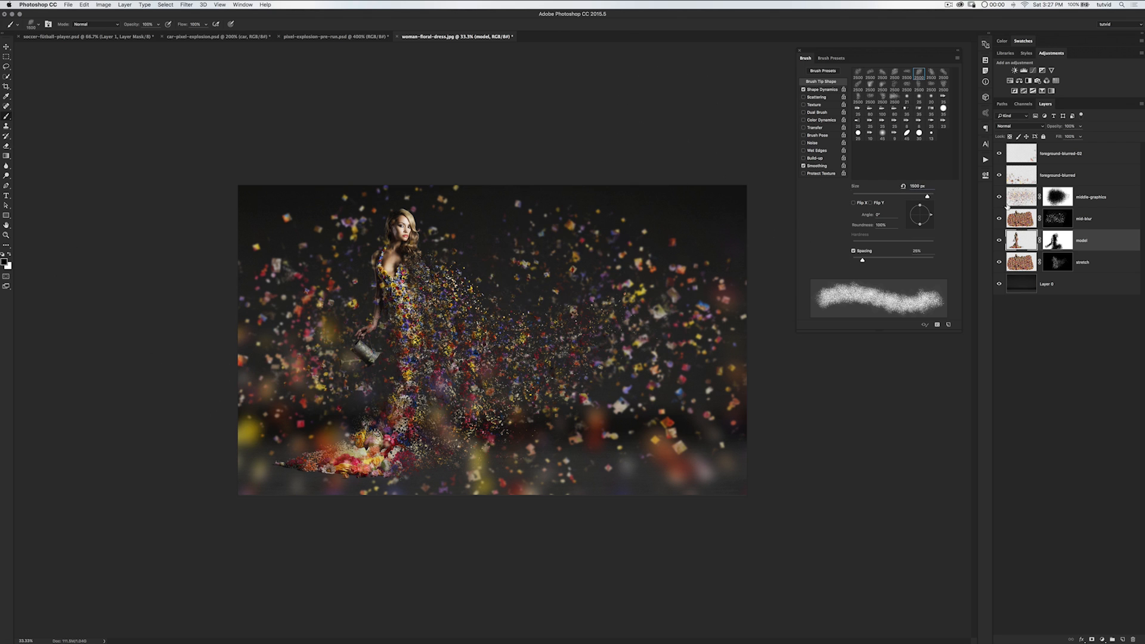
# - Paint black fragments on the model layer's mask to break up the dress's train and hem
pyautogui.click(1058, 241)
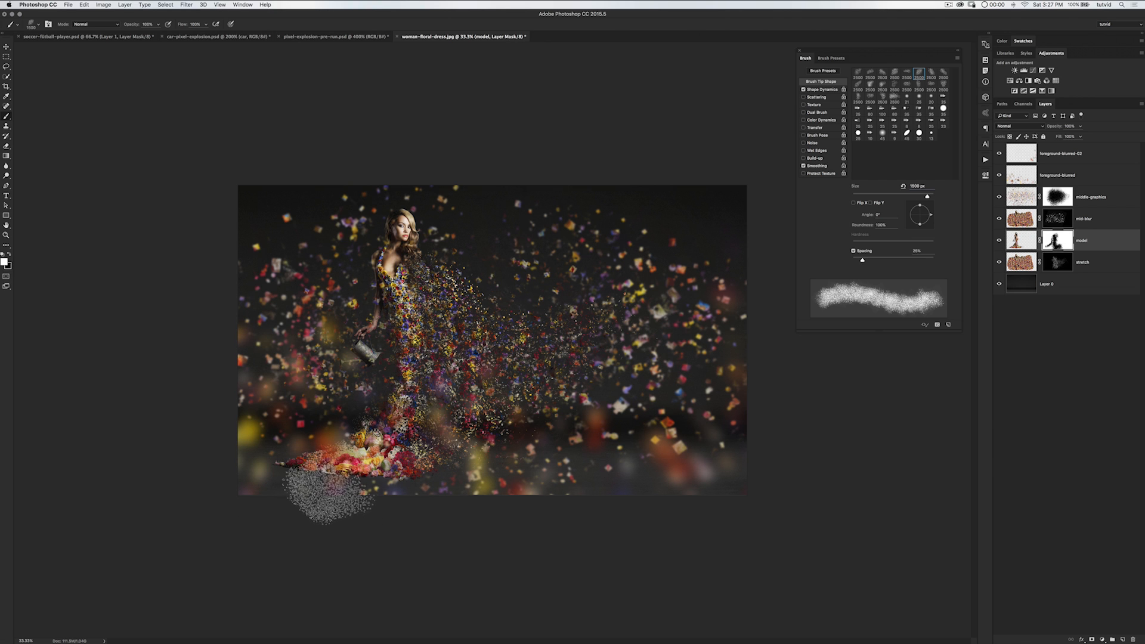
pyautogui.click(9, 255)
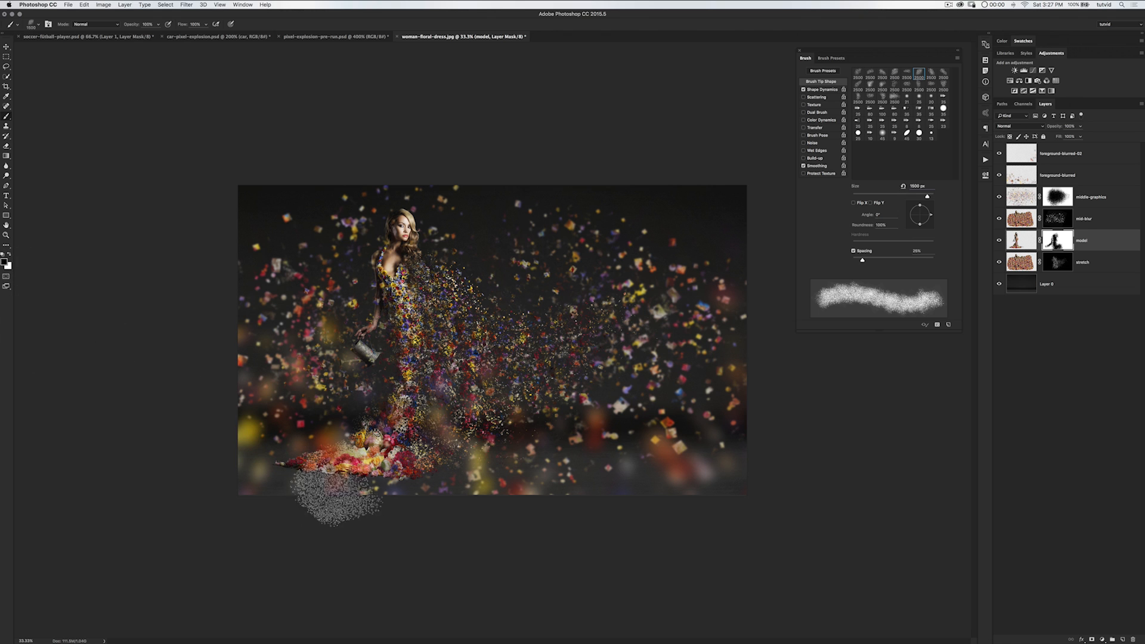
pyautogui.click(334, 473)
pyautogui.click(417, 477)
pyautogui.click(344, 477)
pyautogui.click(268, 459)
pyautogui.click(287, 482)
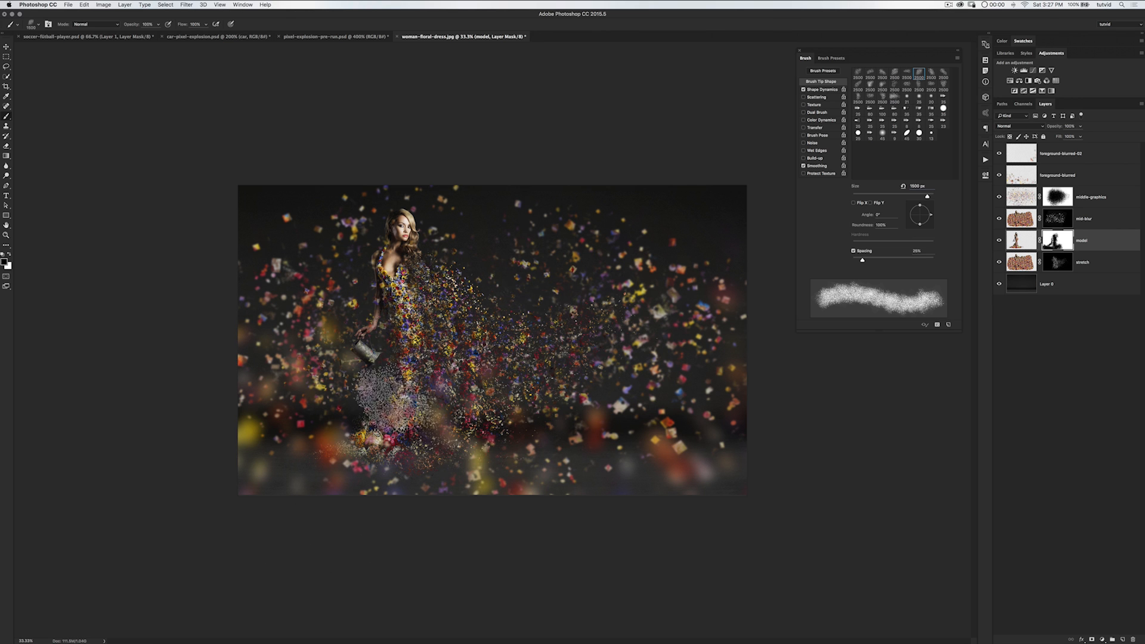
pyautogui.click(452, 417)
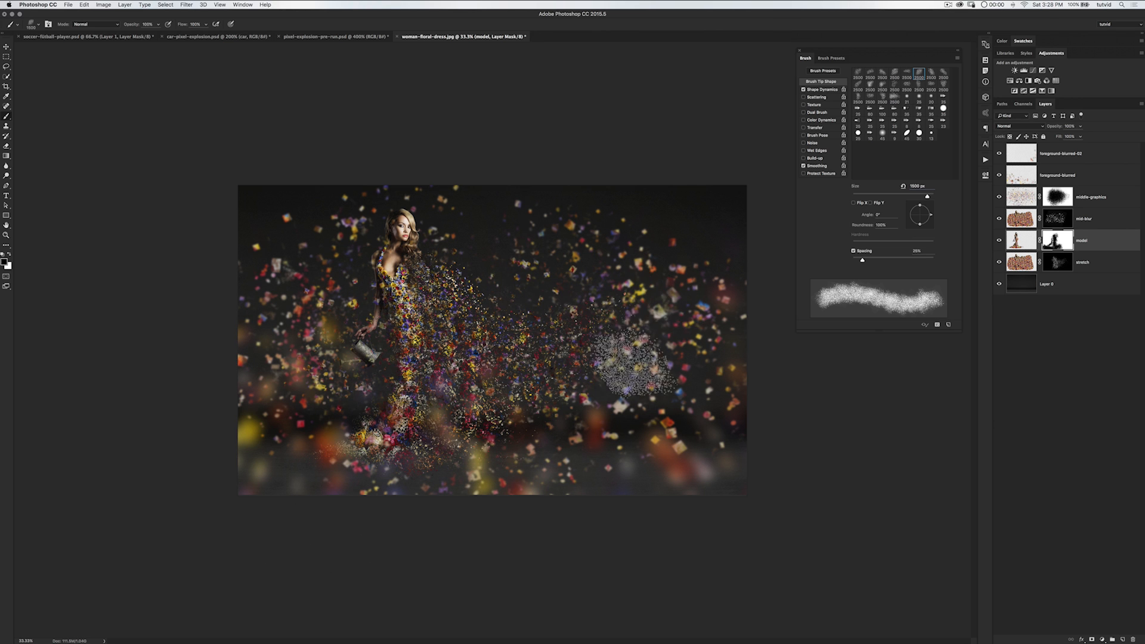
# - Stamp all visible layers into a new top layer named spinning and convert it to a Smart Object
pyautogui.click(1097, 159)
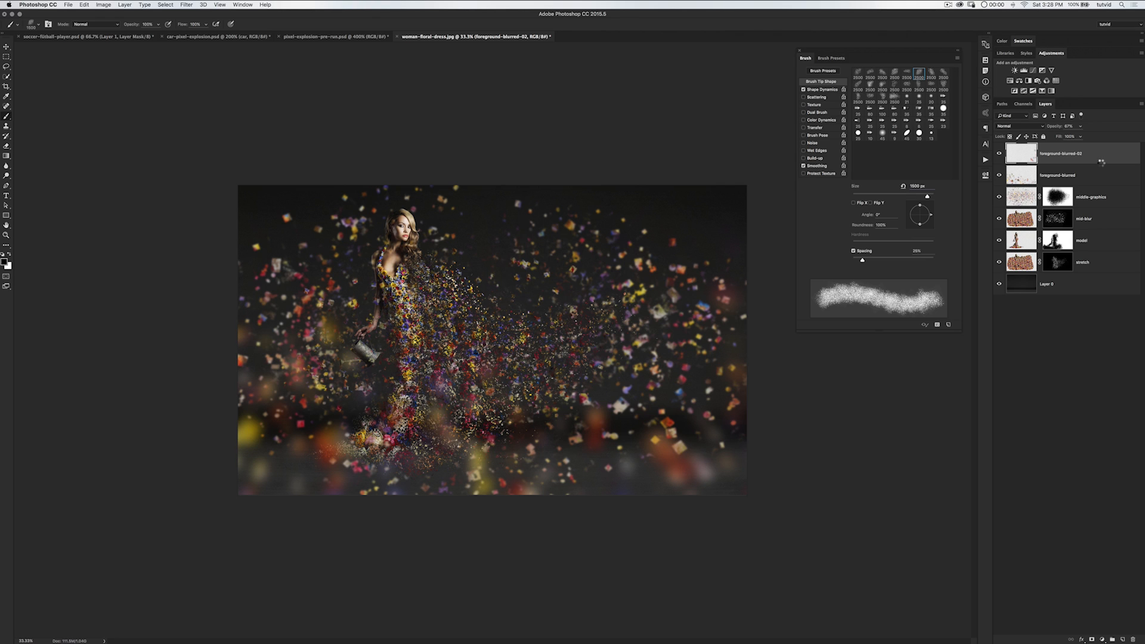
pyautogui.press('super+shift+alt+e')
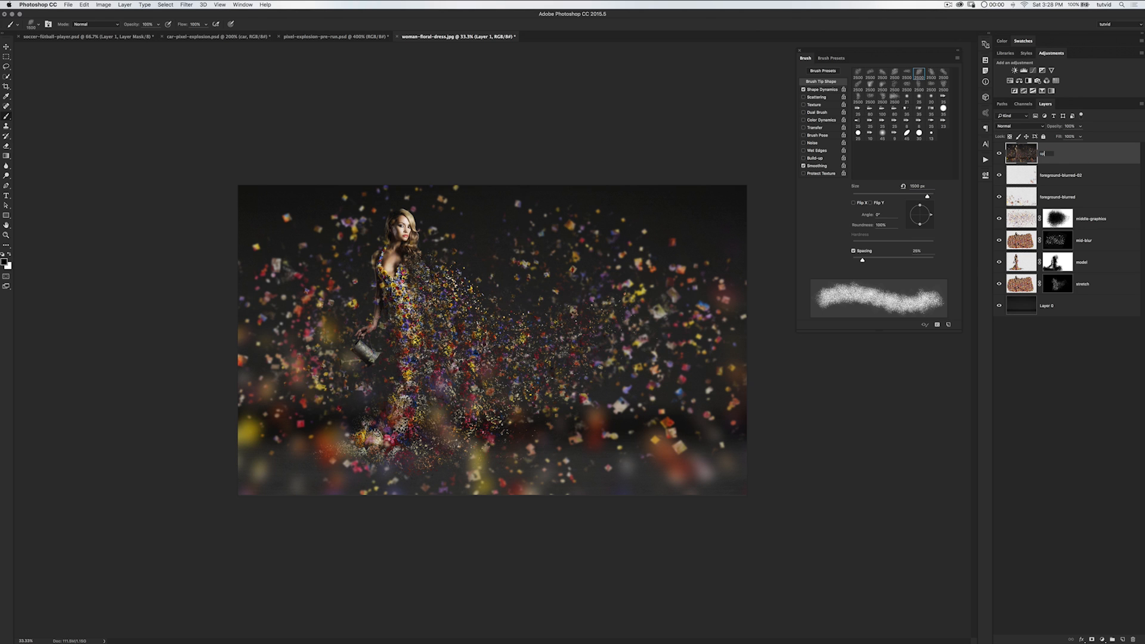
pyautogui.press('Return')
pyautogui.rightClick(1060, 156)
pyautogui.rightClick(1065, 160)
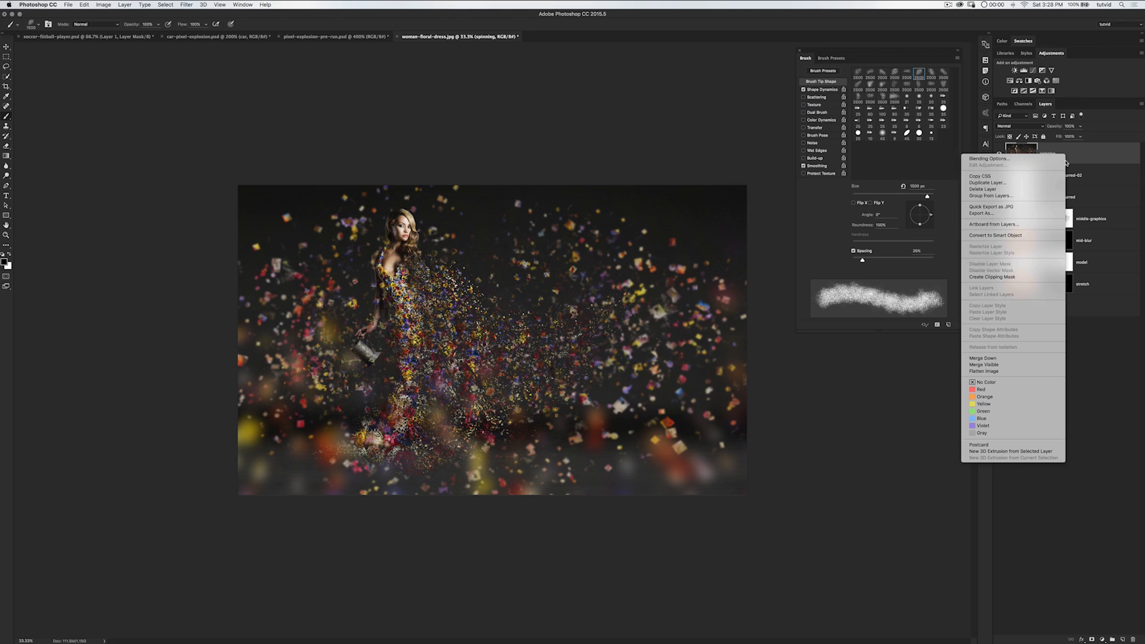
pyautogui.click(997, 236)
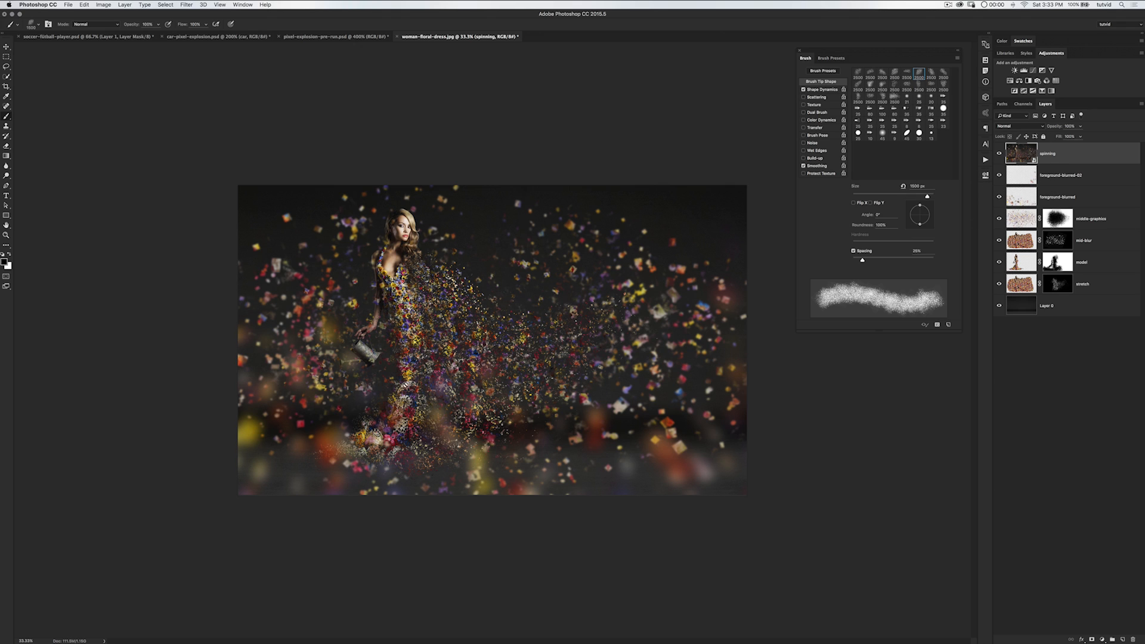
# - Load the saved model channel as a selection and invert it so everything around the woman is selected
pyautogui.click(1024, 104)
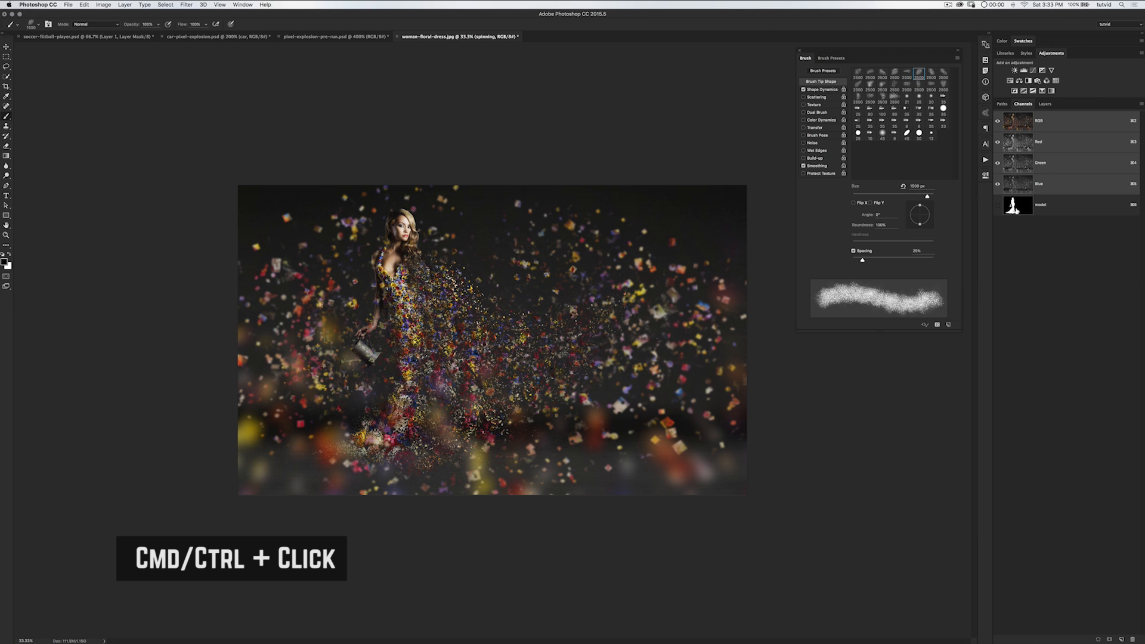
pyautogui.click(1014, 207)
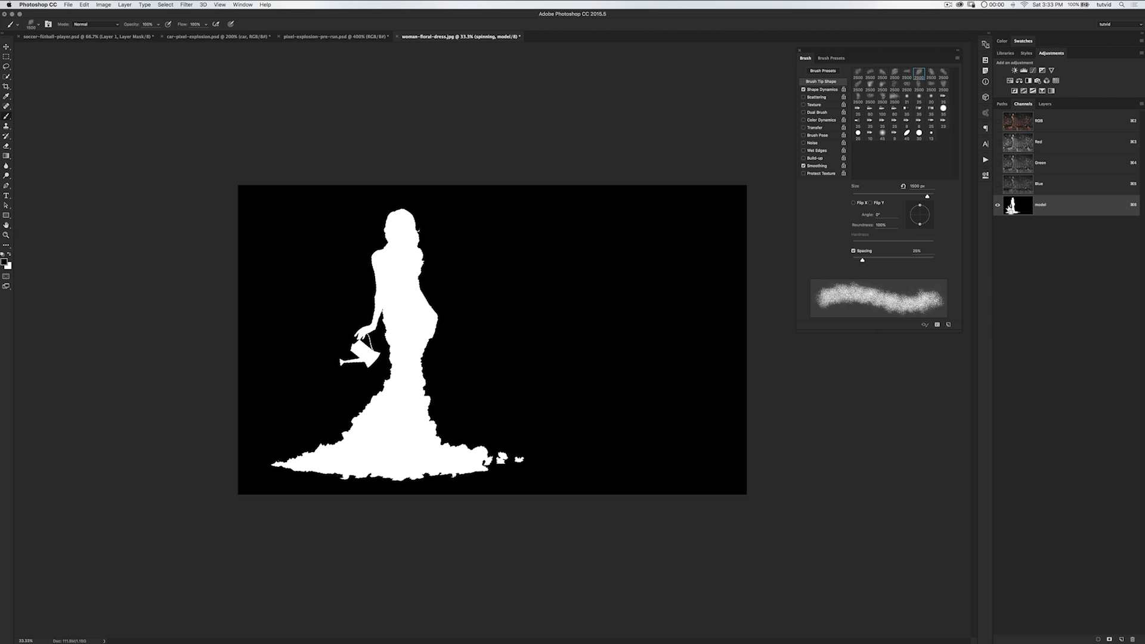
pyautogui.click(1045, 122)
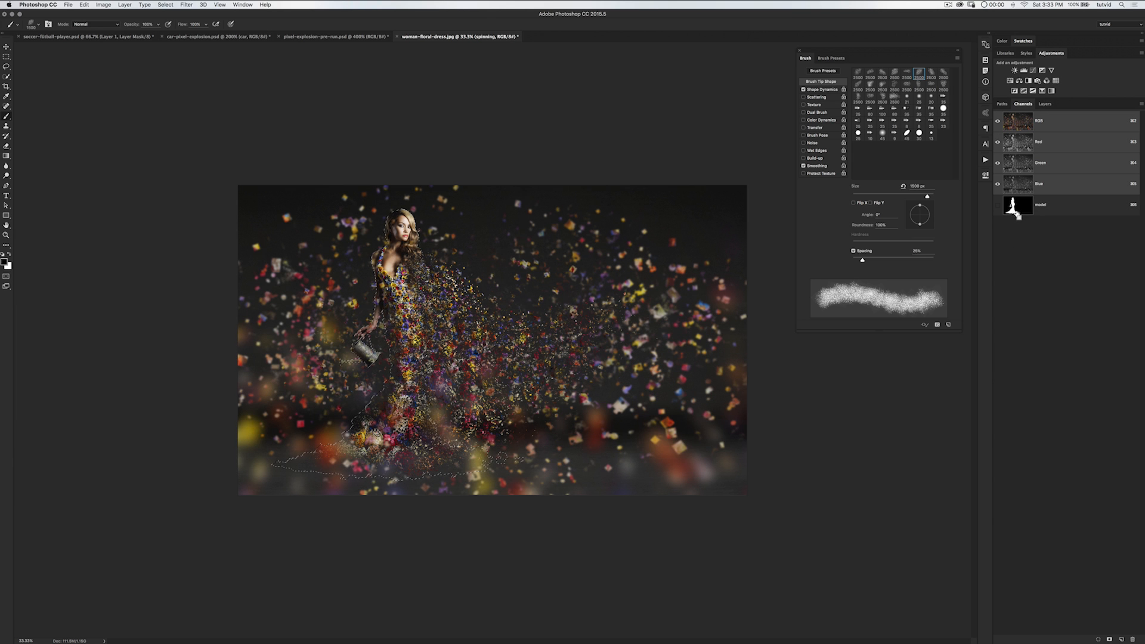
pyautogui.click(1045, 104)
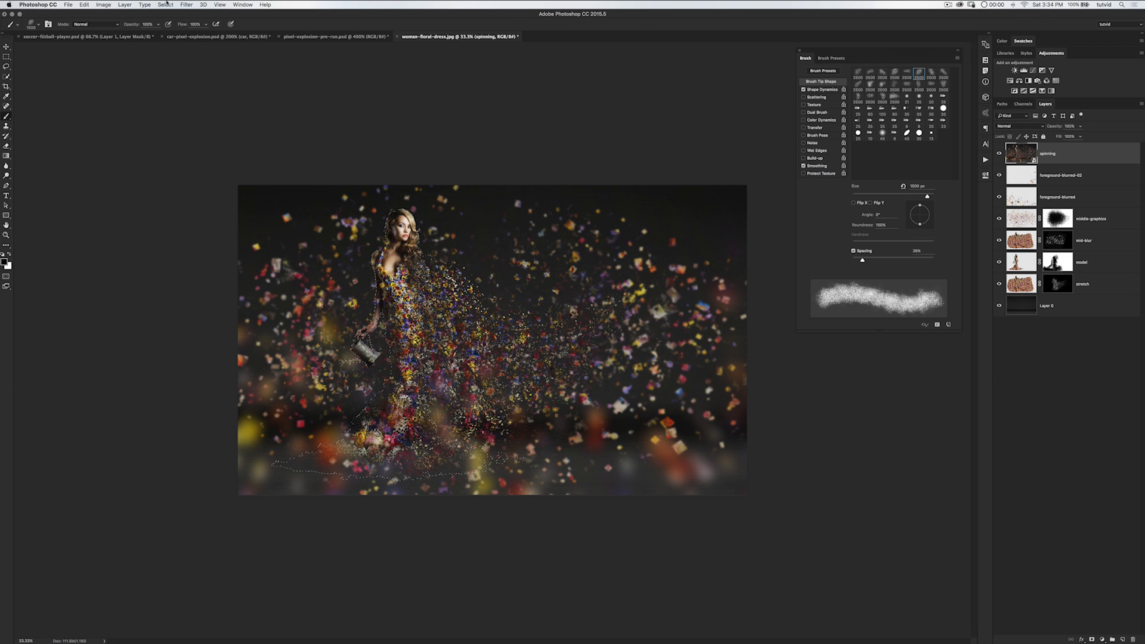
pyautogui.click(162, 5)
pyautogui.click(170, 37)
# - Start a Path Blur on the spinning layer and bend its path into a long horizontal loop reaching the image's right side
pyautogui.click(186, 5)
pyautogui.moveTo(251, 102)
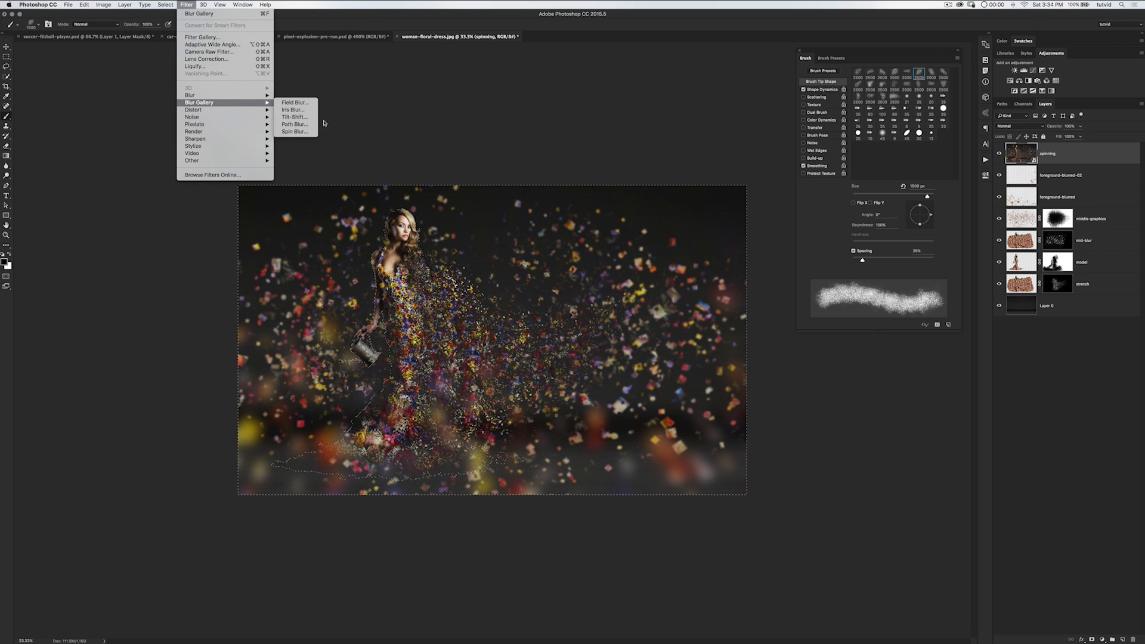
pyautogui.click(302, 126)
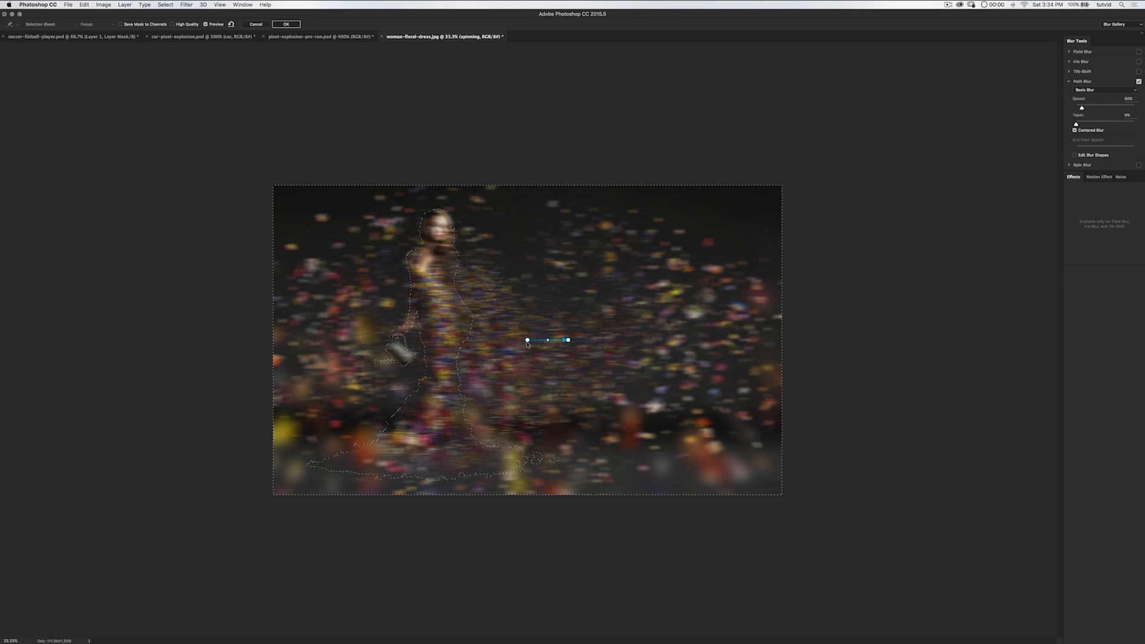
pyautogui.moveTo(528, 340); pyautogui.dragTo(334, 397)
pyautogui.moveTo(566, 340); pyautogui.dragTo(342, 324)
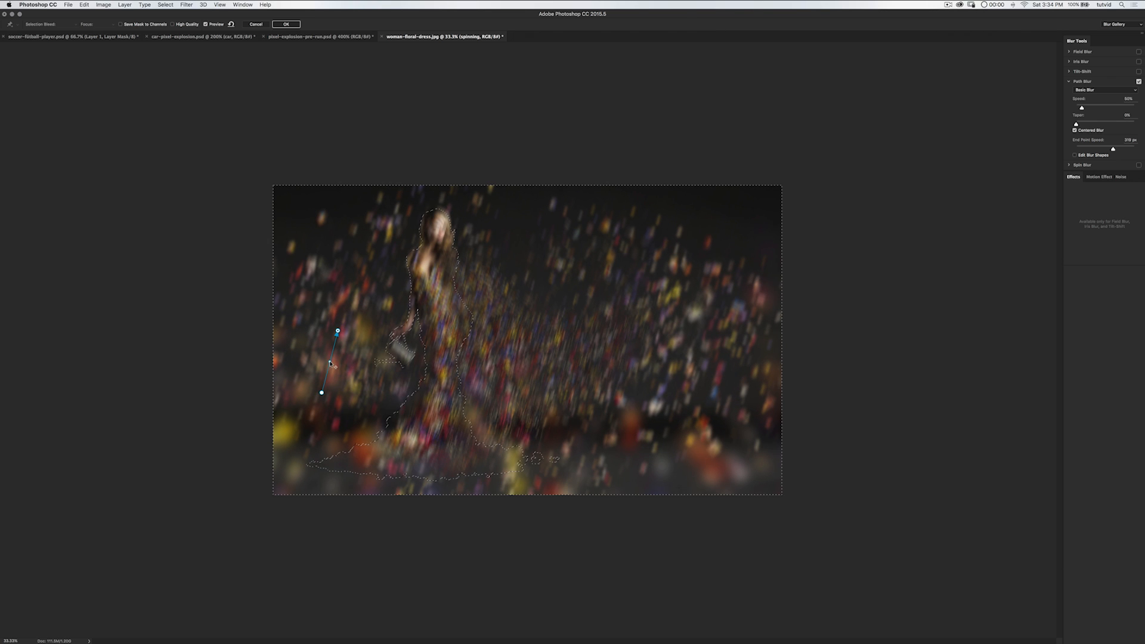
pyautogui.moveTo(341, 364); pyautogui.dragTo(752, 362)
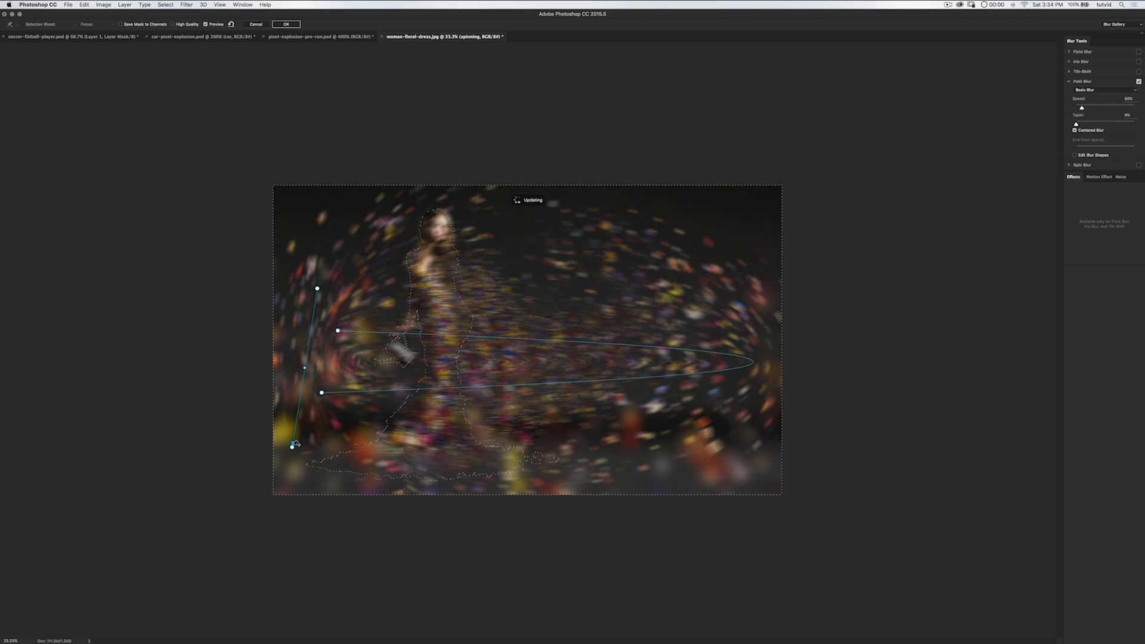
# - Bend a second, larger blur path around the first loop, past the image's right edge, and bring its left end points closer together
pyautogui.moveTo(370, 375); pyautogui.dragTo(849, 358)
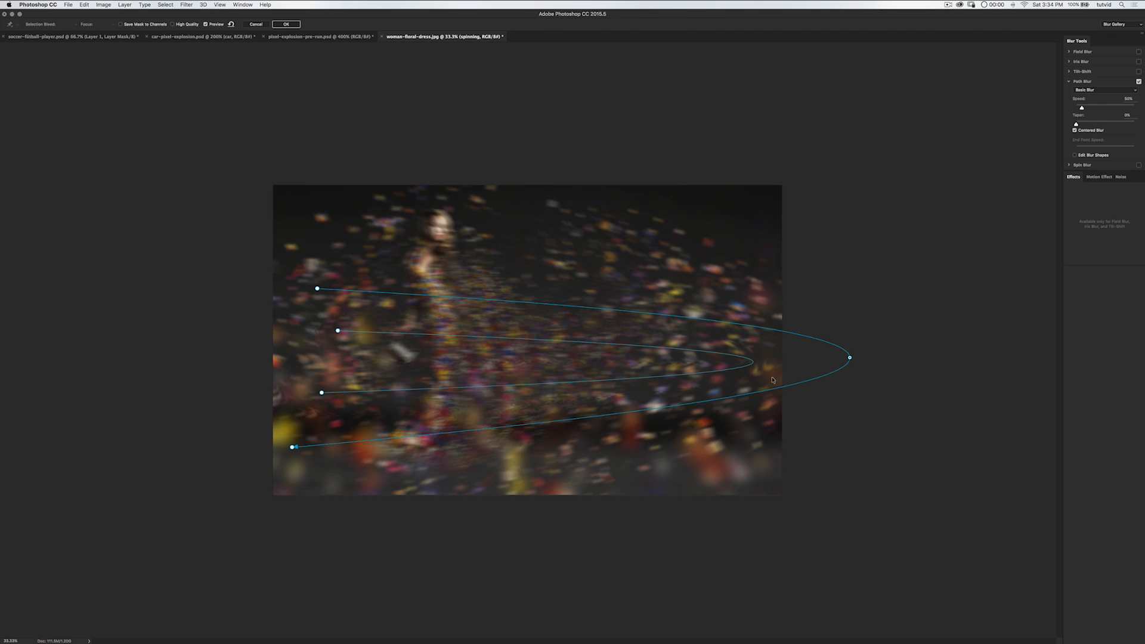
pyautogui.moveTo(293, 447); pyautogui.dragTo(301, 397)
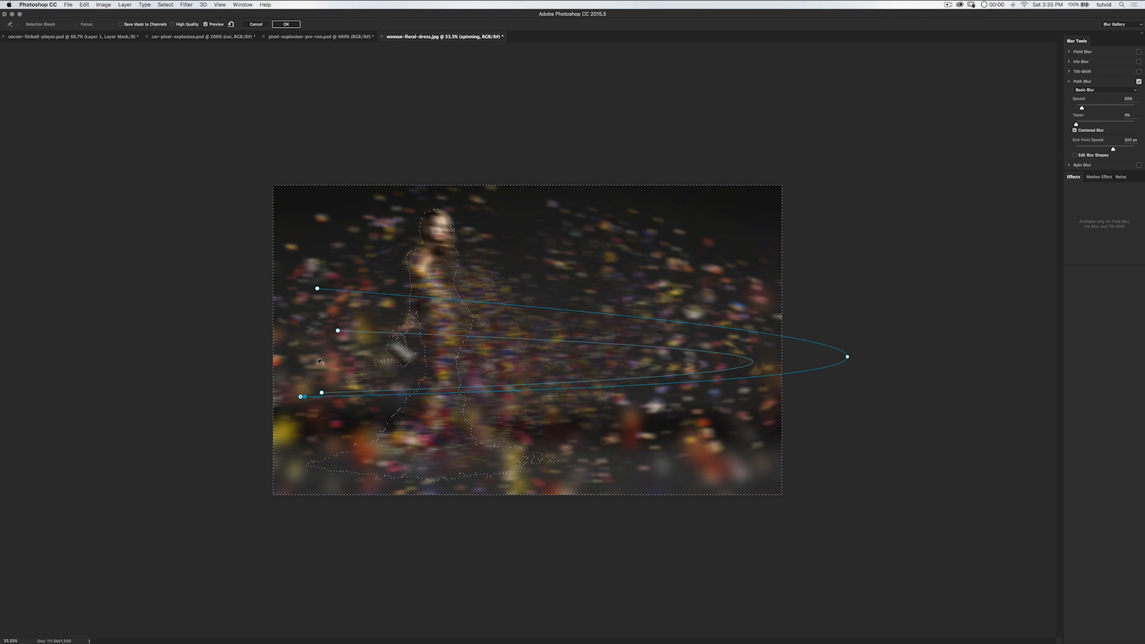
pyautogui.moveTo(308, 318); pyautogui.dragTo(305, 318)
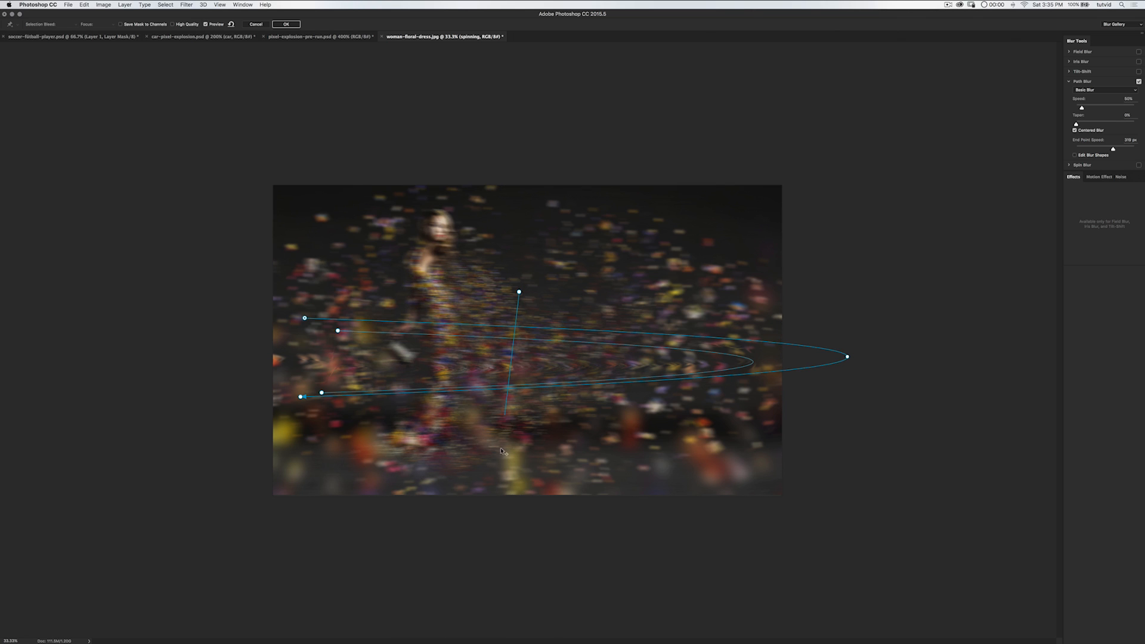
pyautogui.moveTo(513, 381); pyautogui.dragTo(499, 383)
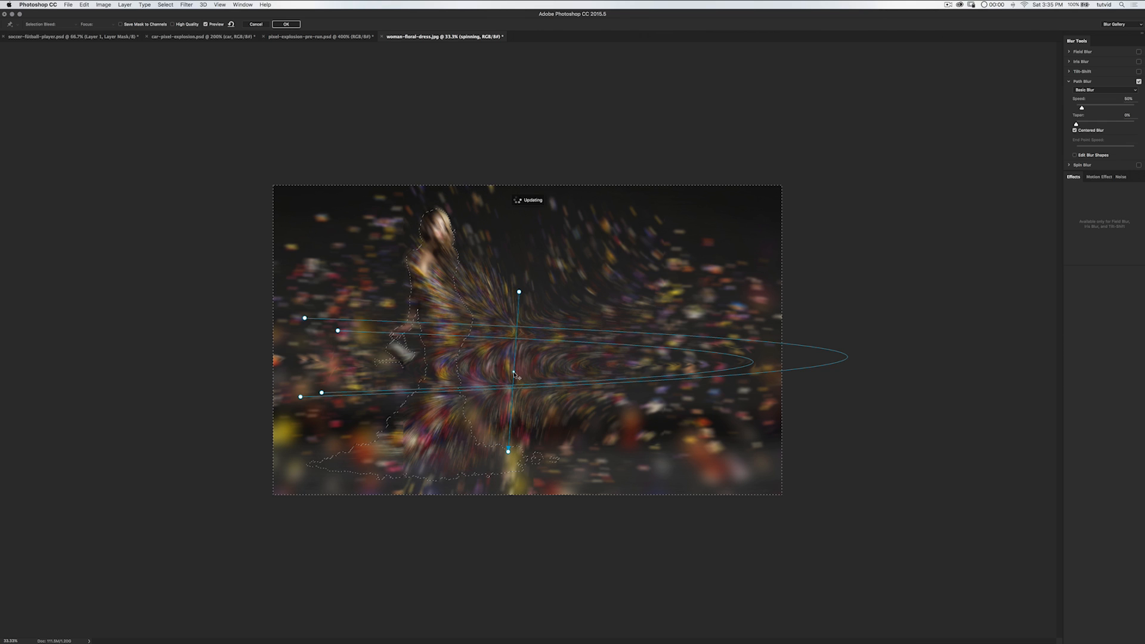
pyautogui.moveTo(514, 371); pyautogui.dragTo(471, 362)
pyautogui.moveTo(348, 349); pyautogui.dragTo(199, 377)
pyautogui.moveTo(183, 370); pyautogui.dragTo(168, 305)
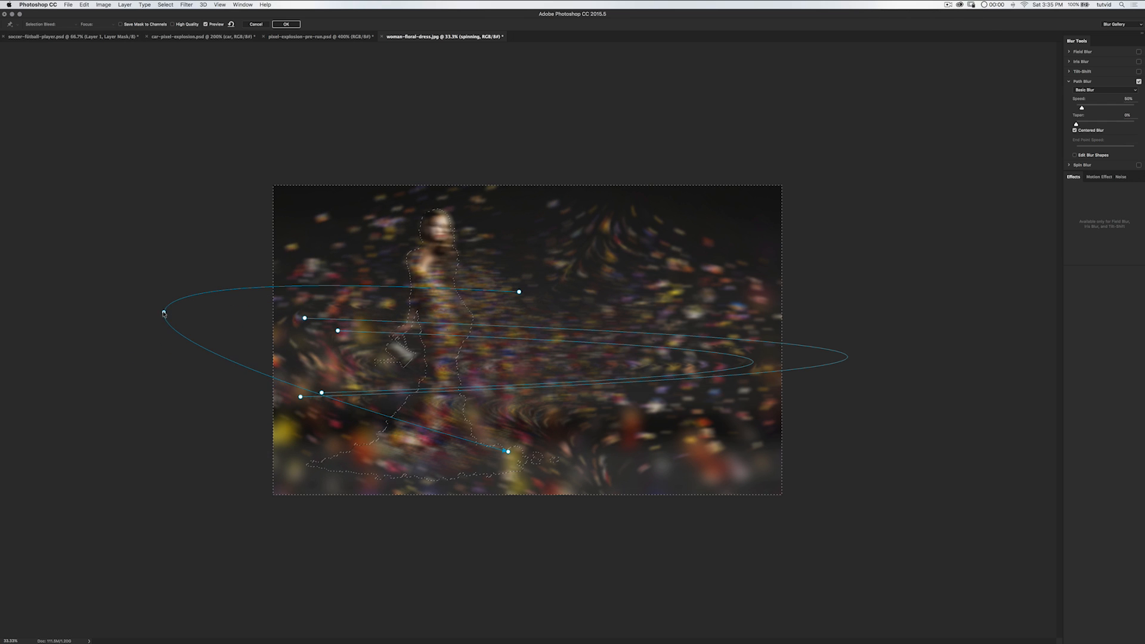
pyautogui.click(289, 385)
pyautogui.moveTo(289, 384); pyautogui.dragTo(199, 378)
pyautogui.moveTo(508, 453); pyautogui.dragTo(870, 386)
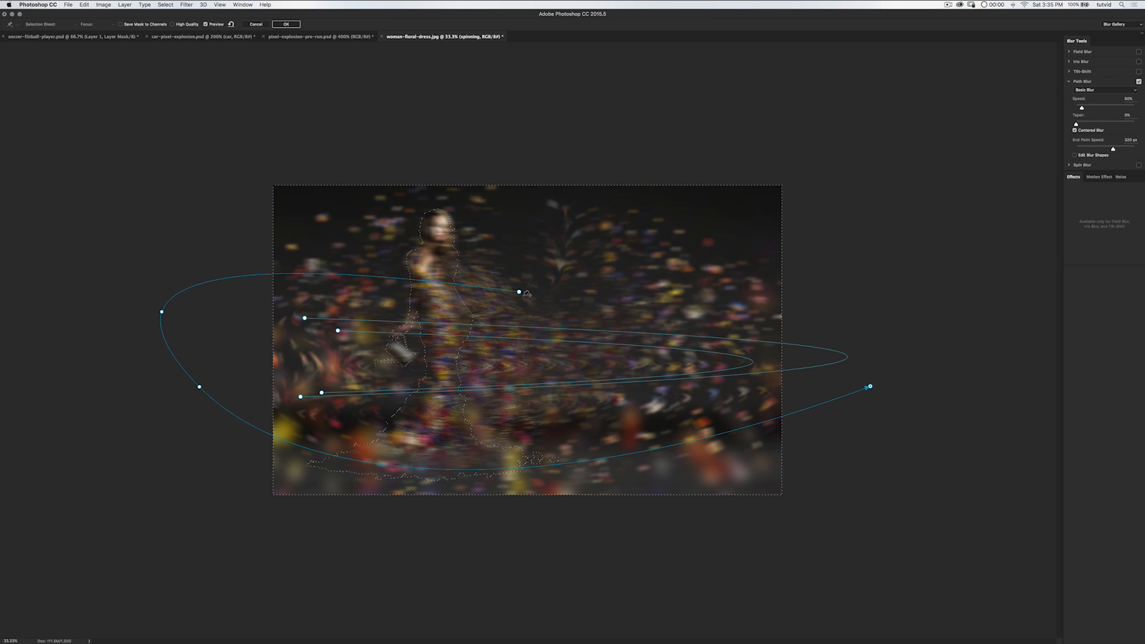
pyautogui.moveTo(519, 291); pyautogui.dragTo(844, 291)
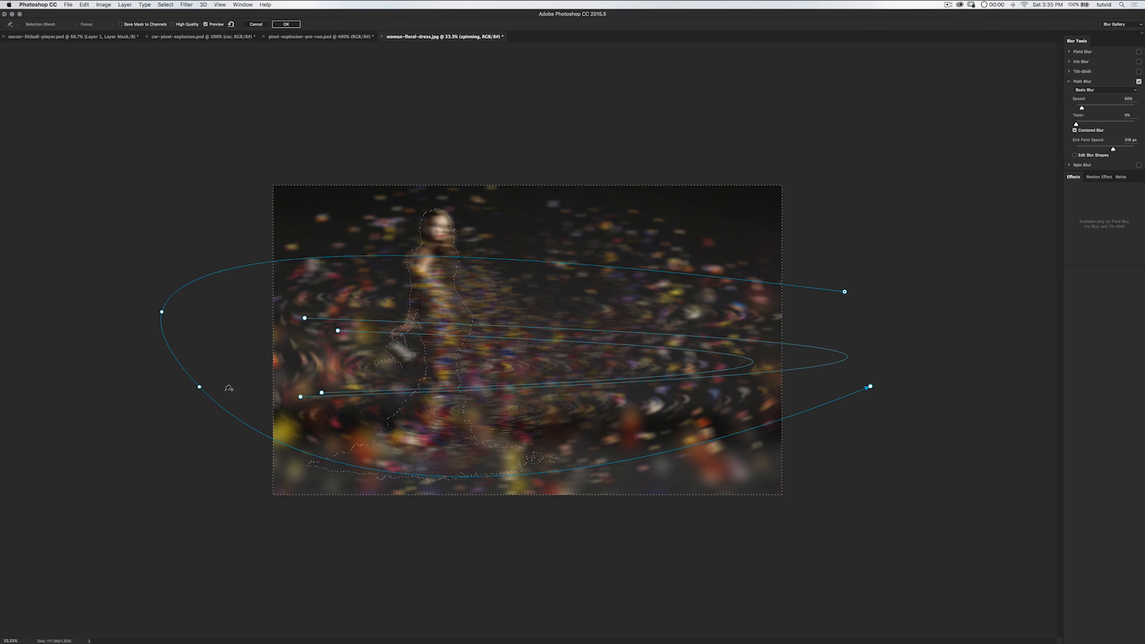
pyautogui.moveTo(199, 387); pyautogui.dragTo(197, 386)
pyautogui.press('Delete')
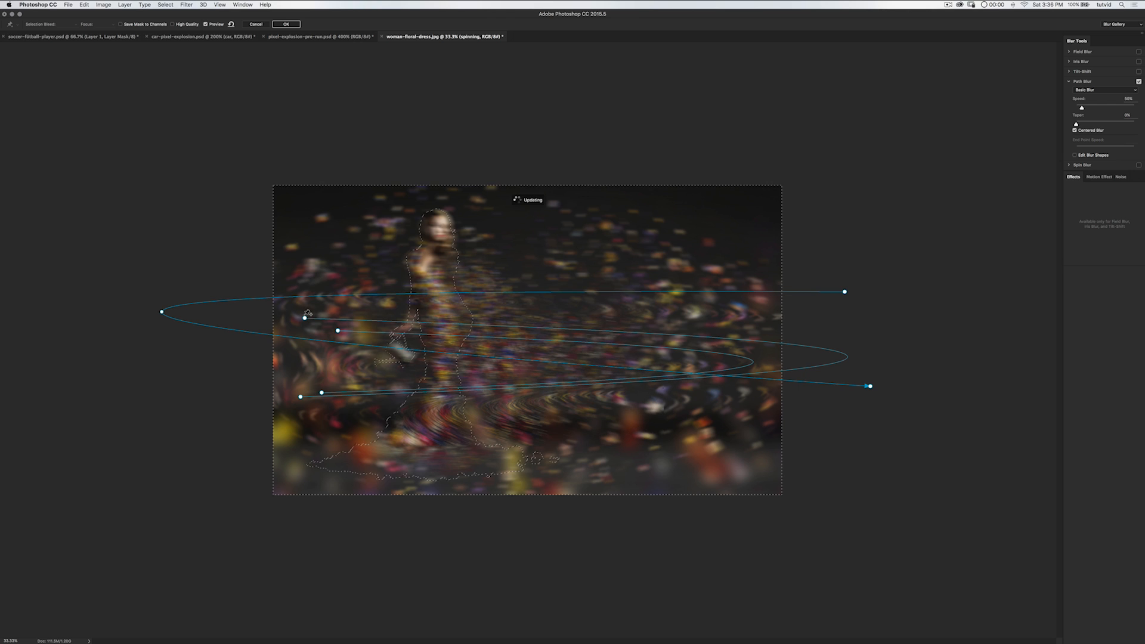
pyautogui.press('Delete')
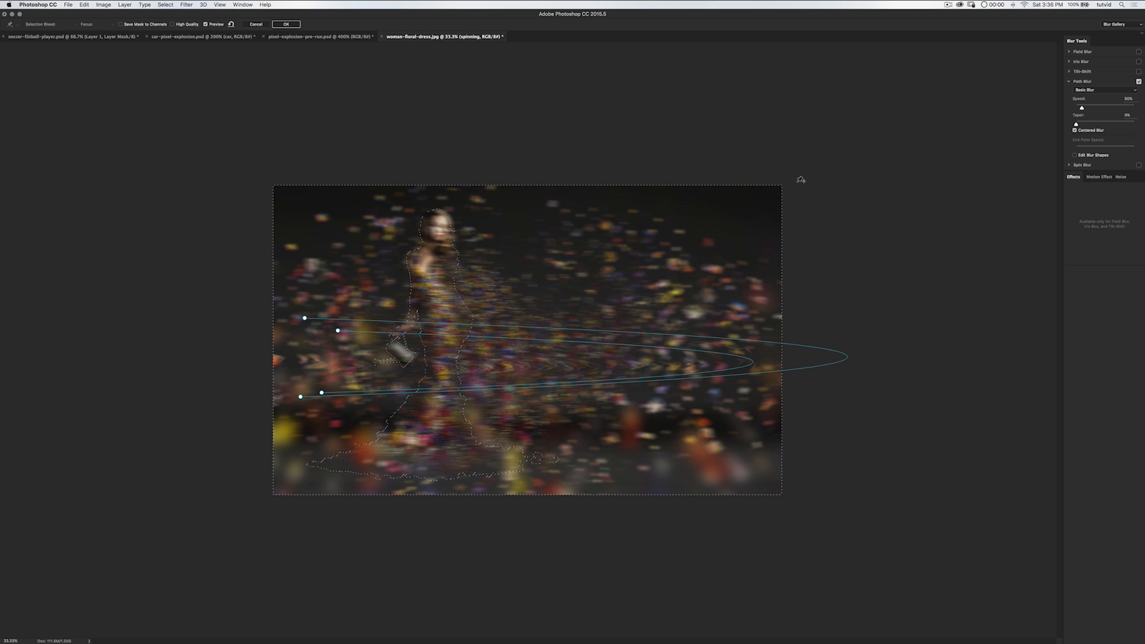
# - Apply the Path Blur and place the spinning layer between stretch and the bottom layer at 84% opacity
pyautogui.click(292, 27)
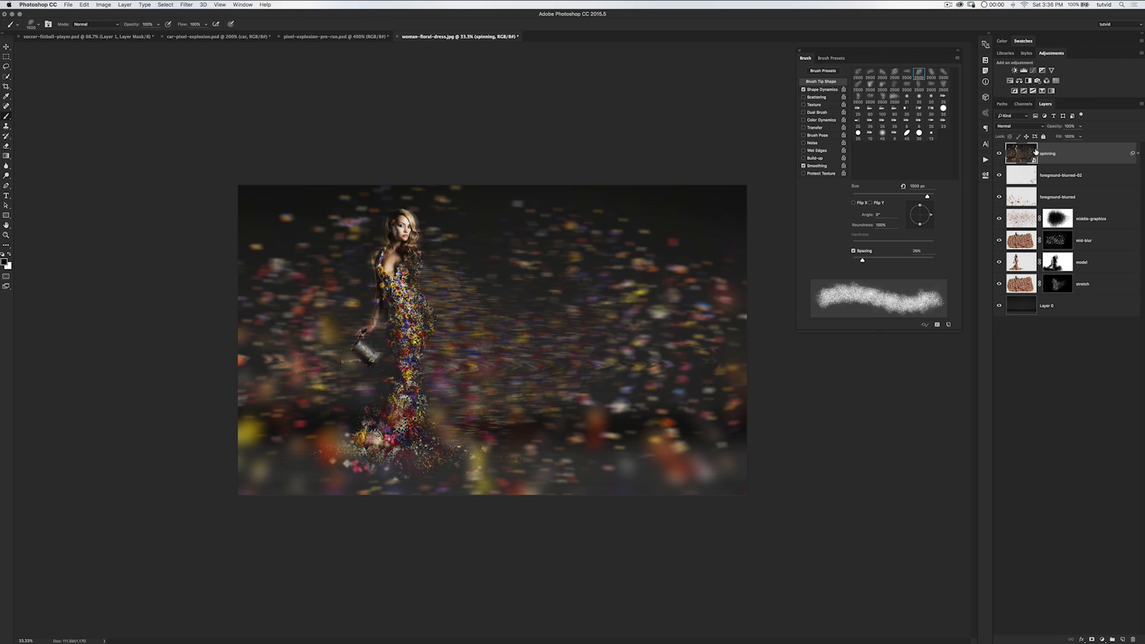
pyautogui.moveTo(1023, 153); pyautogui.dragTo(1025, 291)
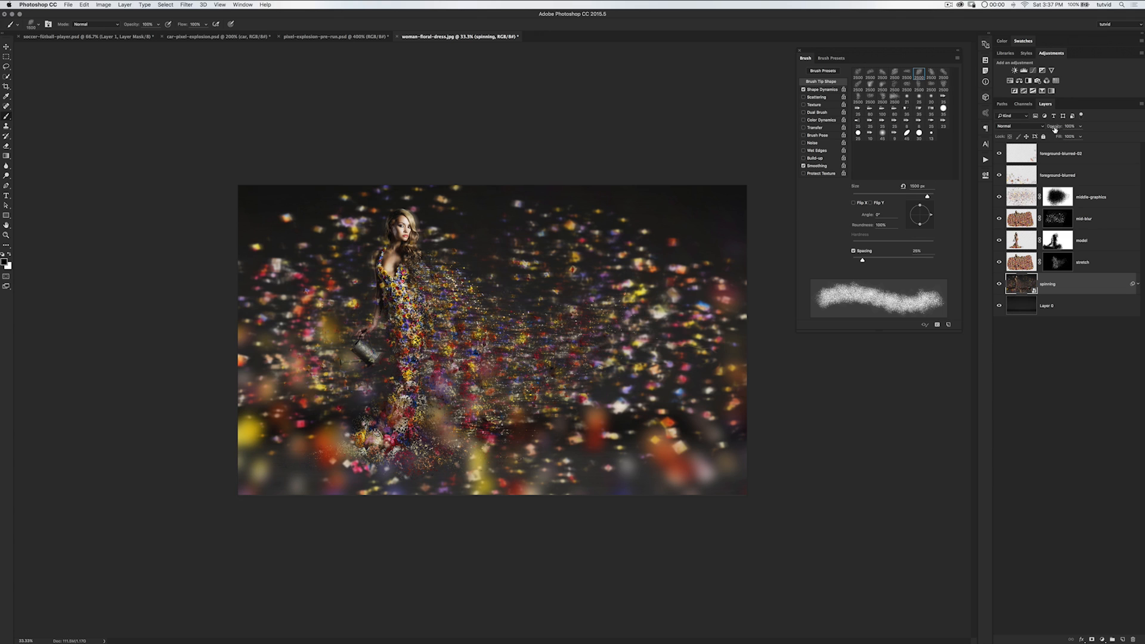
pyautogui.moveTo(1055, 127)
pyautogui.mouseDown()
pyautogui.moveTo(1043, 127)
pyautogui.moveTo(1056, 134)
pyautogui.mouseUp()
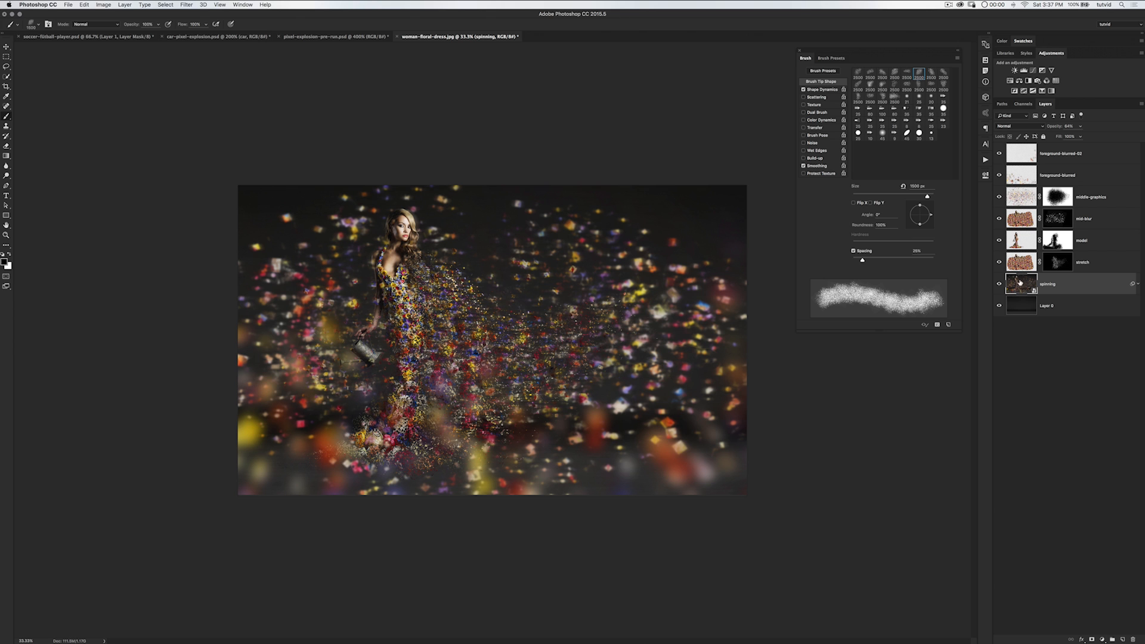
# - Close the brush settings, collapse the spinning layer's smart filters and hide the spinning layer
pyautogui.press('z')
pyautogui.click(600, 269)
pyautogui.click(601, 272)
pyautogui.moveTo(568, 337); pyautogui.dragTo(703, 226)
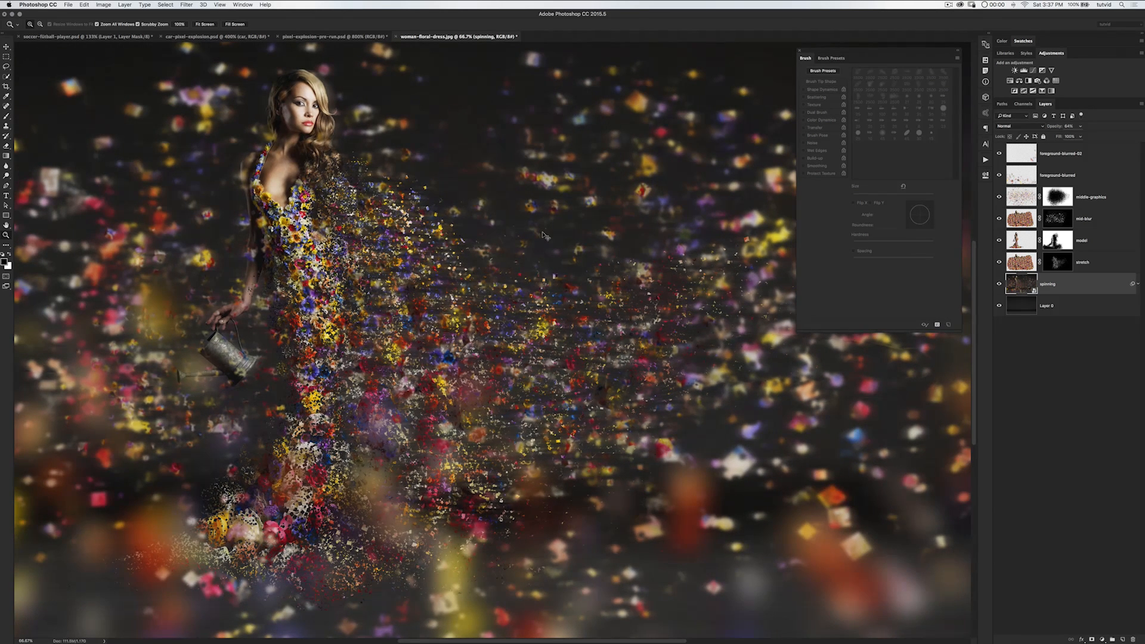
pyautogui.keyDown('alt'); pyautogui.click(543, 234); pyautogui.keyUp('alt')
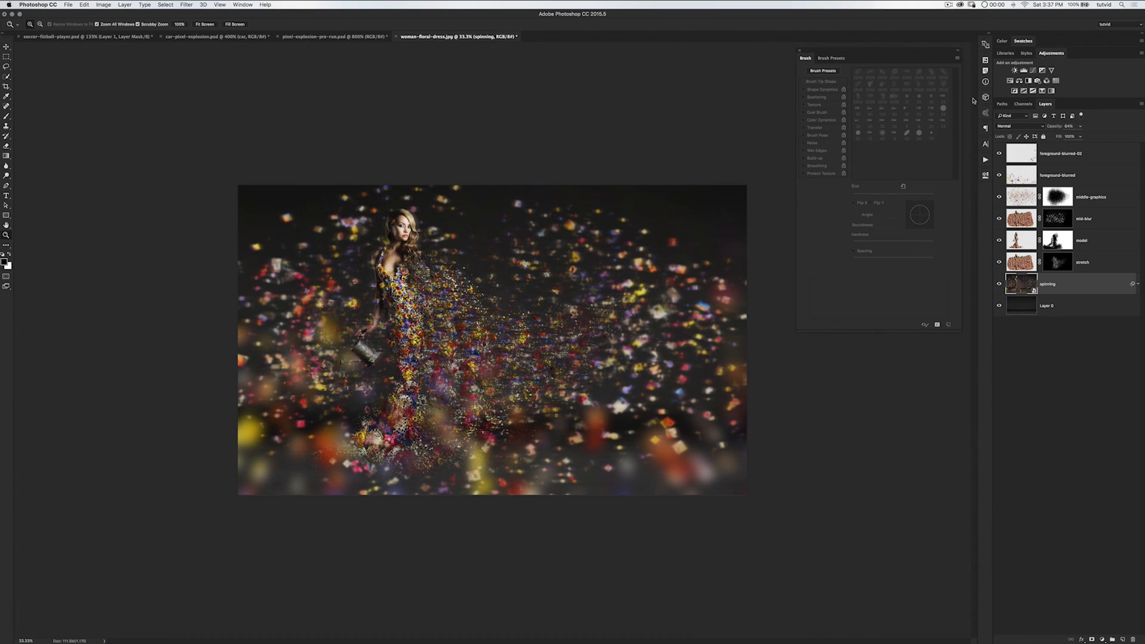
pyautogui.click(799, 52)
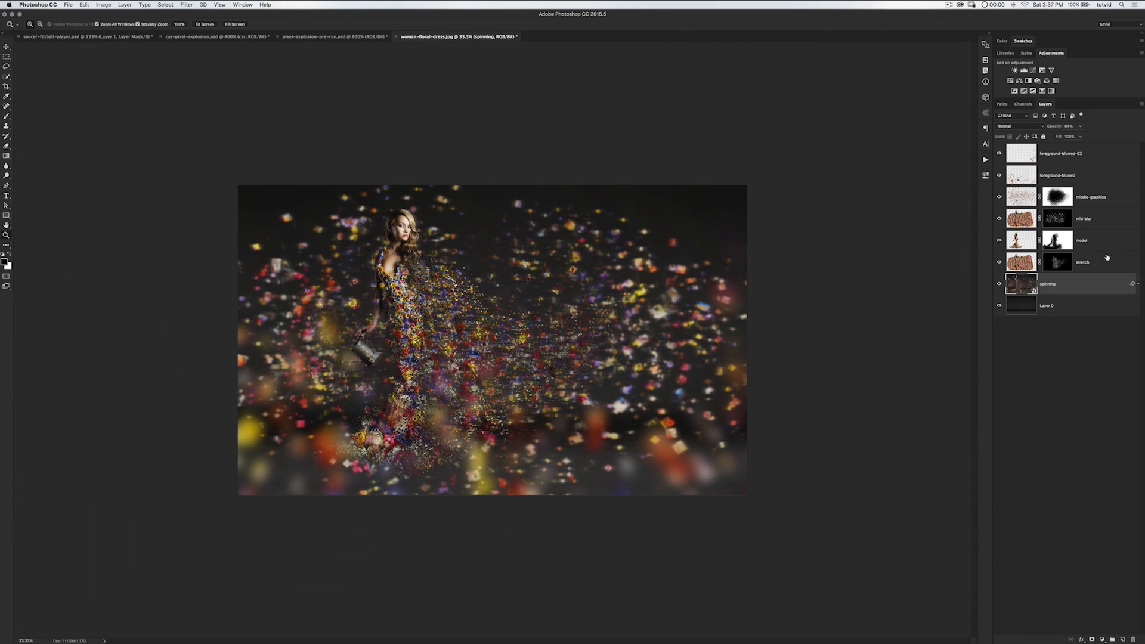
pyautogui.click(1139, 285)
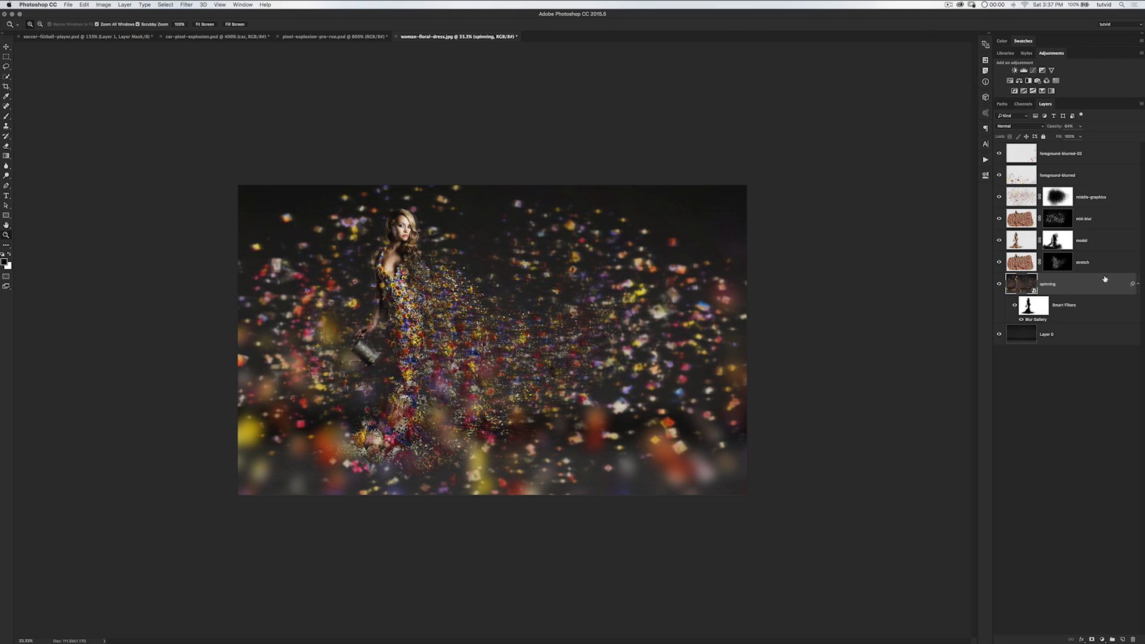
pyautogui.click(1137, 285)
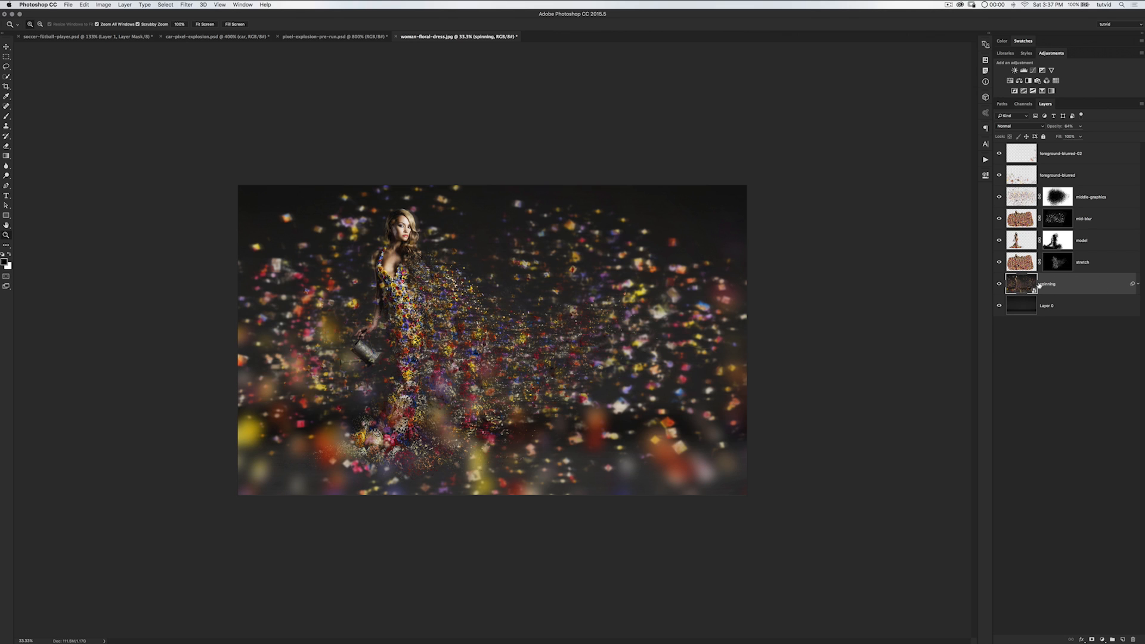
pyautogui.click(1000, 283)
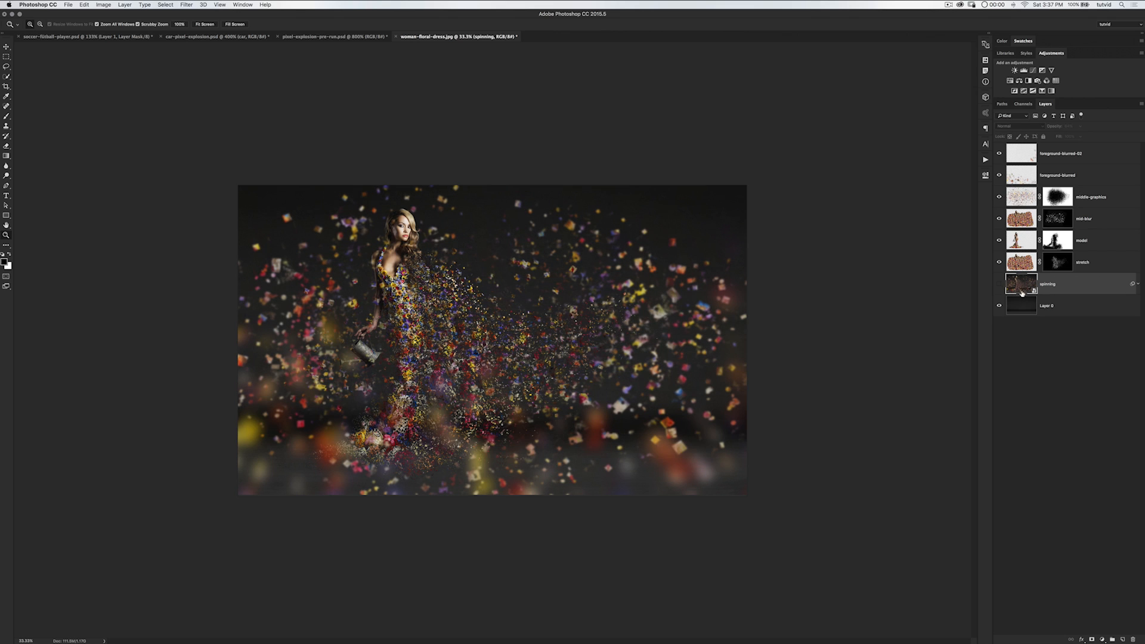
# - Add a Vibrance adjustment above the foreground-blurred-02 layer and raise its vibrance strongly
pyautogui.click(1072, 154)
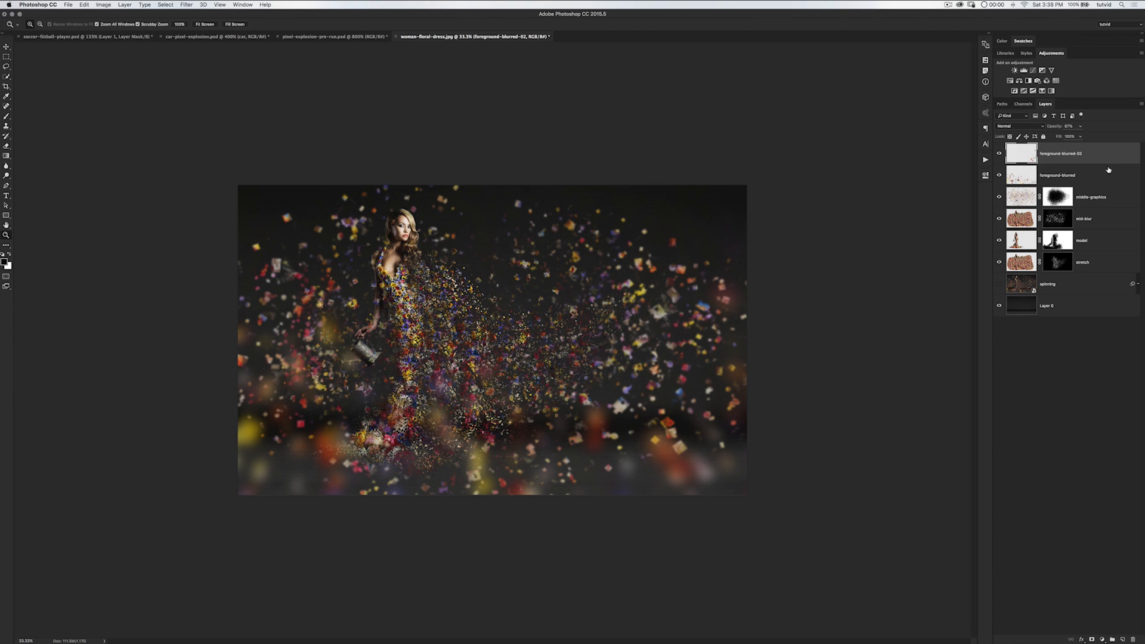
pyautogui.click(1051, 70)
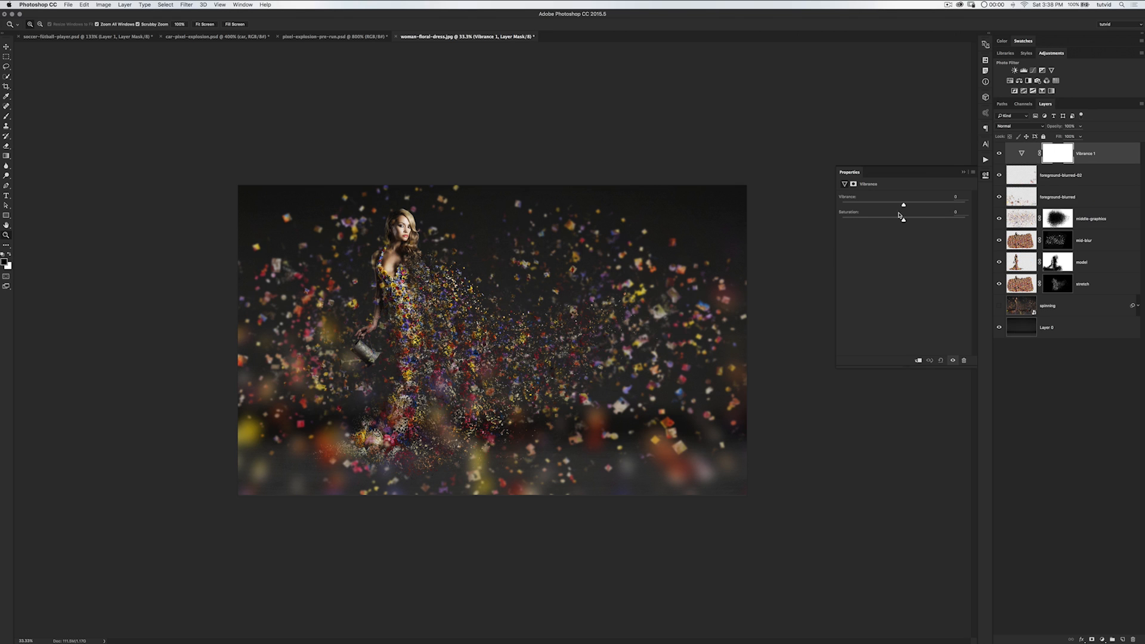
pyautogui.moveTo(904, 207); pyautogui.dragTo(953, 208)
# - Add a Selective Color adjustment and tune its Blacks with yellow at -7, slightly less black and cyan, and slightly more magenta
pyautogui.click(1043, 91)
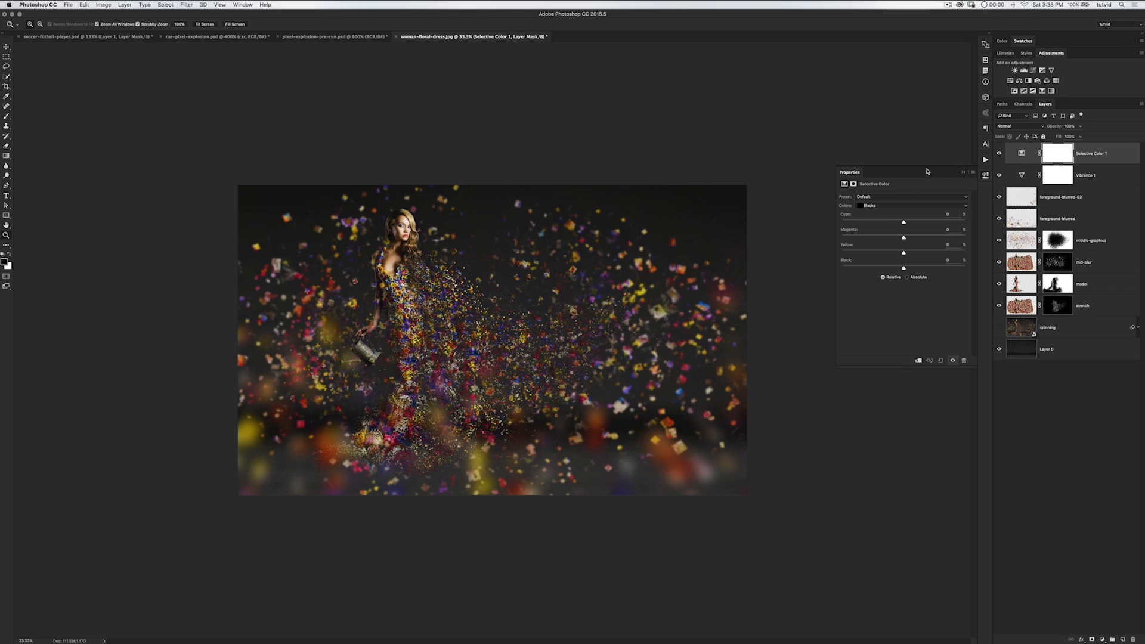
pyautogui.click(874, 206)
pyautogui.click(877, 207)
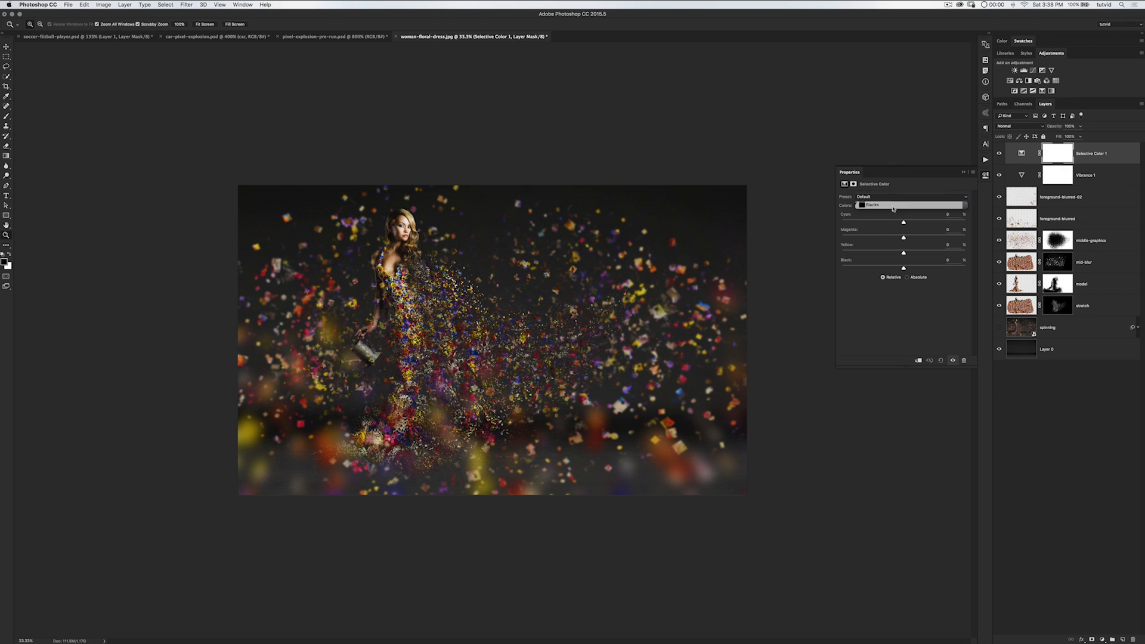
pyautogui.moveTo(903, 269); pyautogui.dragTo(902, 268)
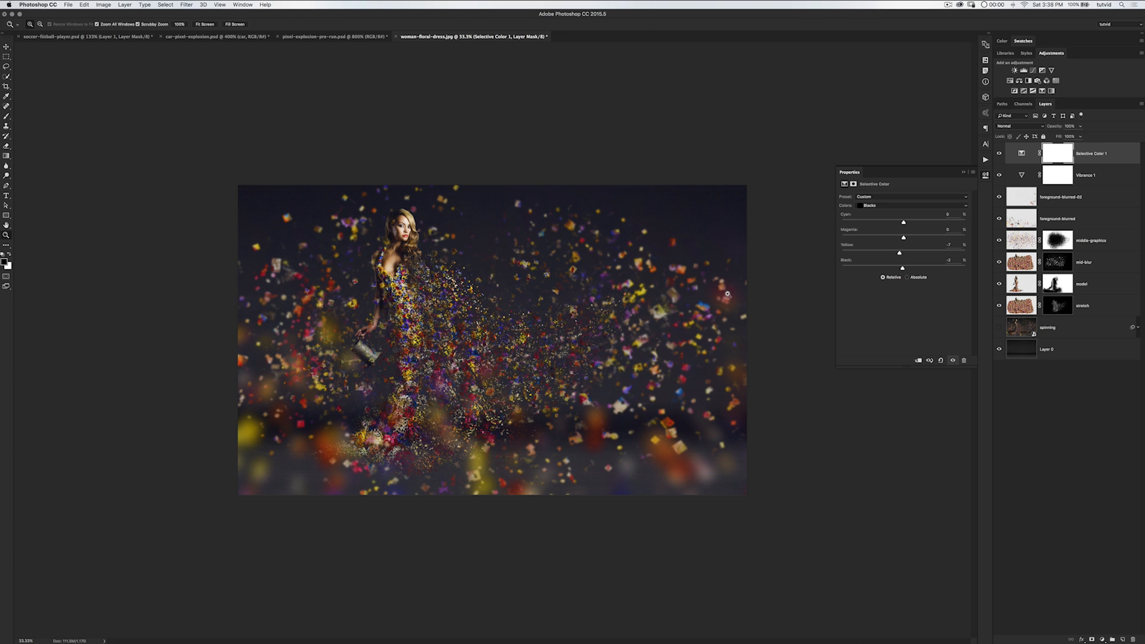
pyautogui.moveTo(904, 239); pyautogui.dragTo(908, 239)
pyautogui.moveTo(906, 223); pyautogui.dragTo(899, 225)
pyautogui.click(999, 153)
pyautogui.click(999, 175)
pyautogui.click(999, 153)
pyautogui.click(999, 175)
# - Tune the Neutrals in the Selective Color adjustment with more cyan and magenta and less yellow
pyautogui.click(913, 206)
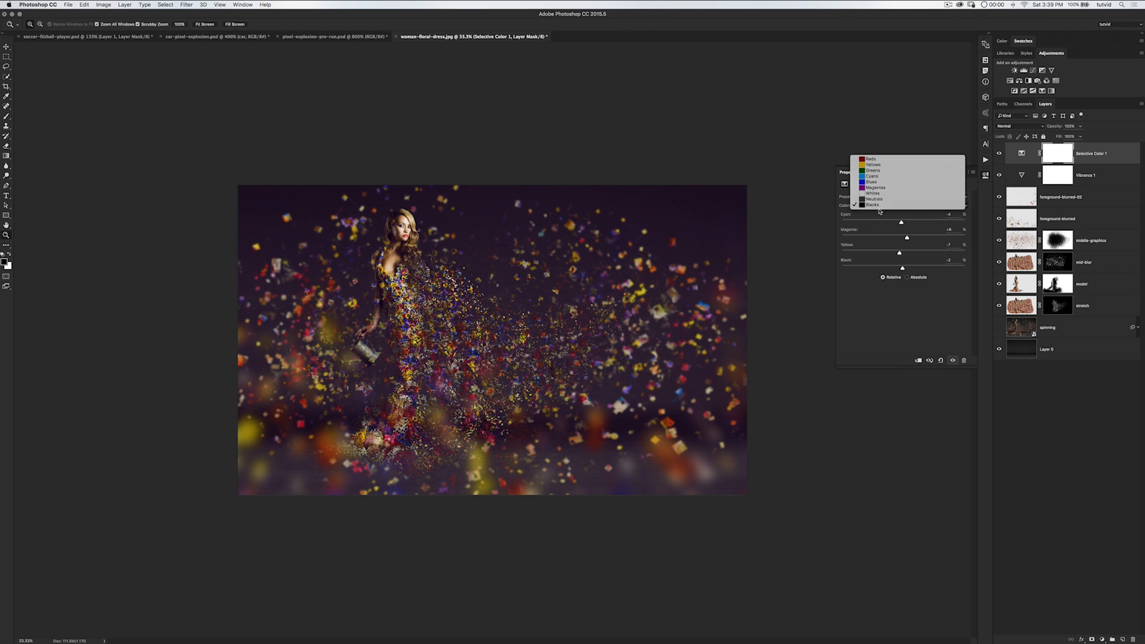
pyautogui.click(913, 198)
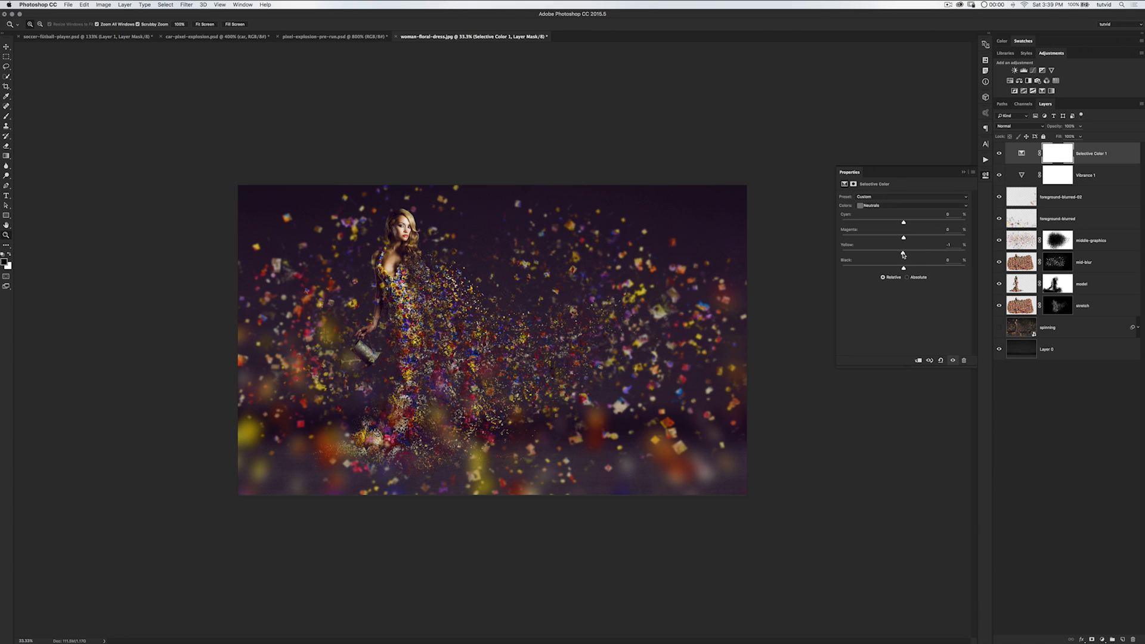
pyautogui.moveTo(904, 238)
pyautogui.mouseDown()
pyautogui.moveTo(894, 221)
pyautogui.moveTo(910, 223)
pyautogui.mouseUp()
# - Tune the Whites in the Selective Color adjustment with more yellow and less cyan
pyautogui.click(881, 205)
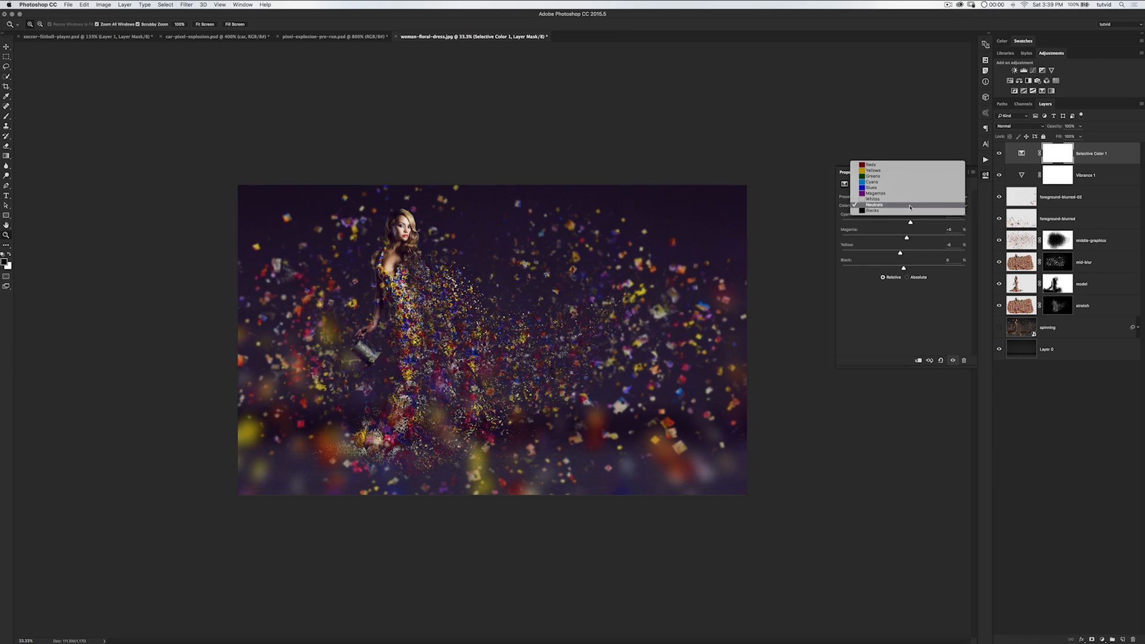
pyautogui.click(882, 199)
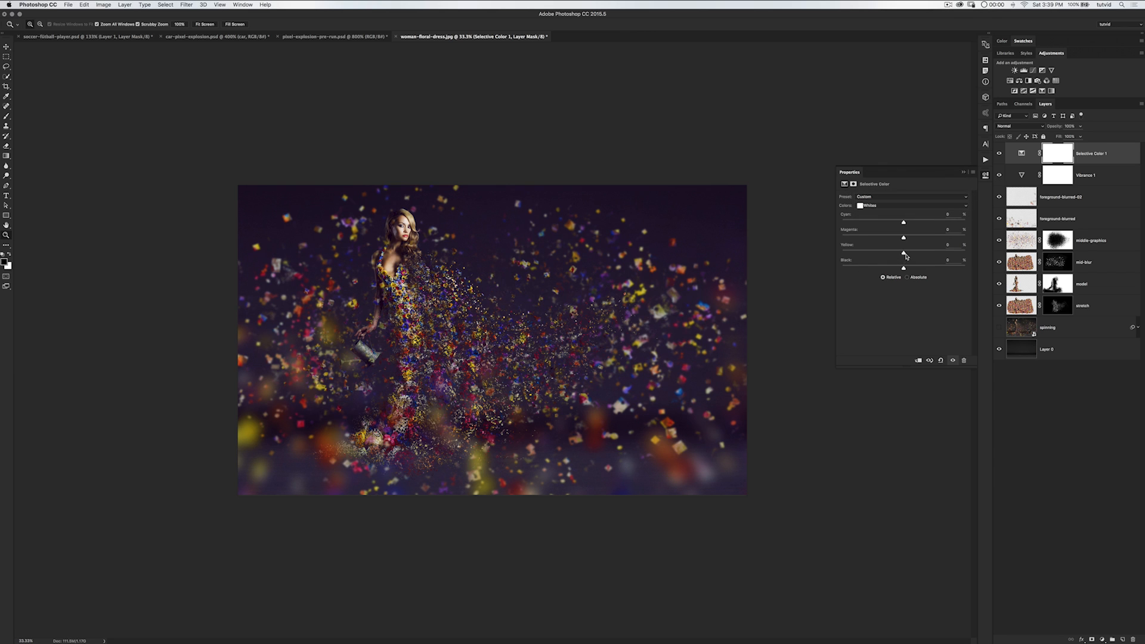
pyautogui.moveTo(904, 255); pyautogui.dragTo(918, 254)
pyautogui.moveTo(905, 238)
pyautogui.mouseDown()
pyautogui.moveTo(893, 238)
pyautogui.moveTo(918, 238)
pyautogui.moveTo(873, 225)
pyautogui.moveTo(907, 226)
pyautogui.moveTo(887, 226)
pyautogui.mouseUp()
pyautogui.click(987, 175)
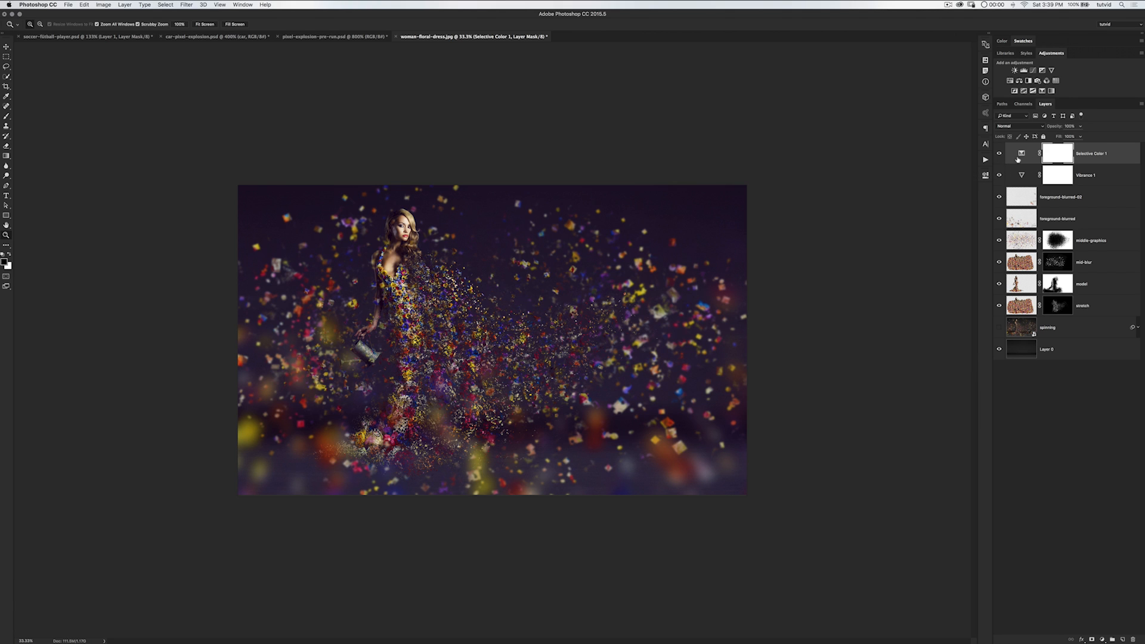
# - Add a Curves adjustment on top with a shadow point and a highlight point forming a slight contrast S-curve
pyautogui.click(1029, 79)
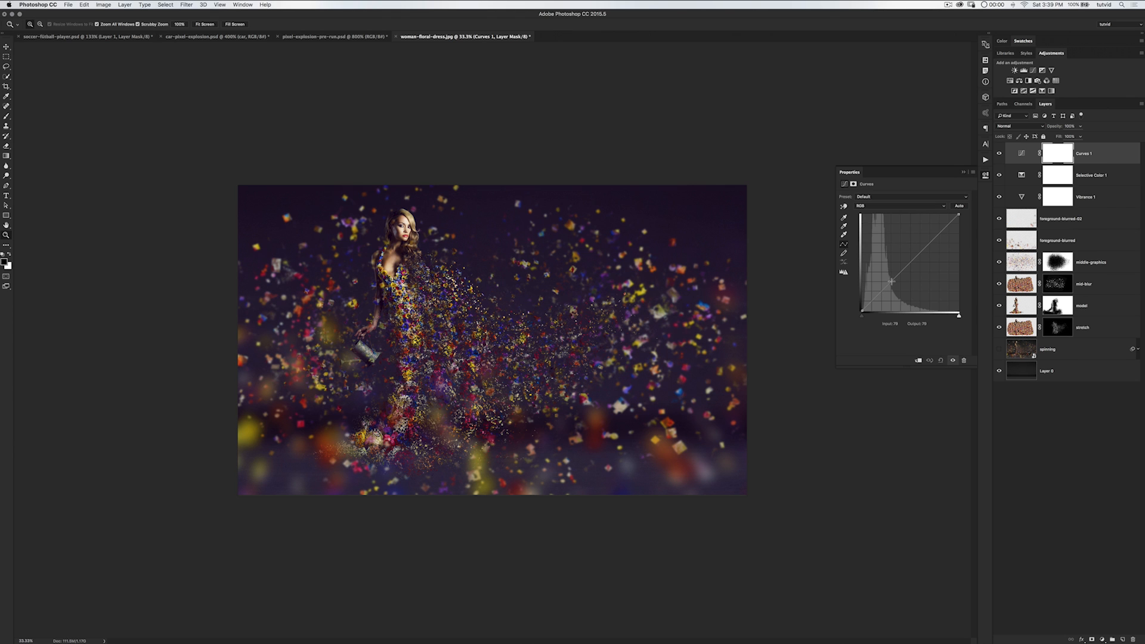
pyautogui.click(875, 298)
pyautogui.click(925, 246)
pyautogui.click(985, 174)
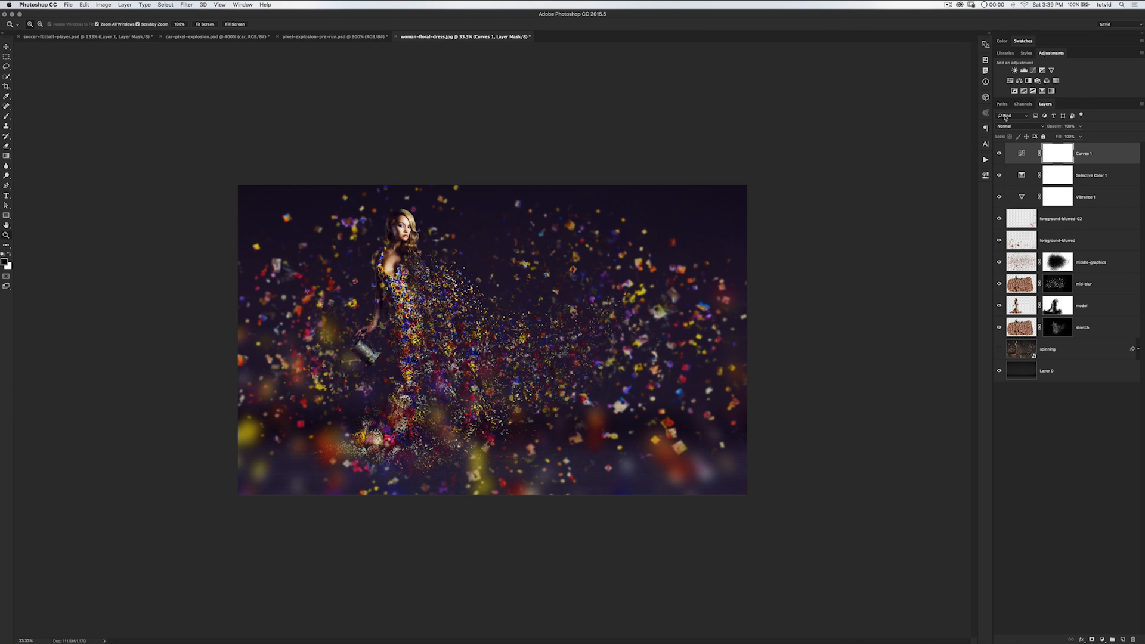
# - Add a Color Balance adjustment and shift its Shadows to magenta-green -4 and yellow-blue +7, with more cyan
pyautogui.click(1020, 81)
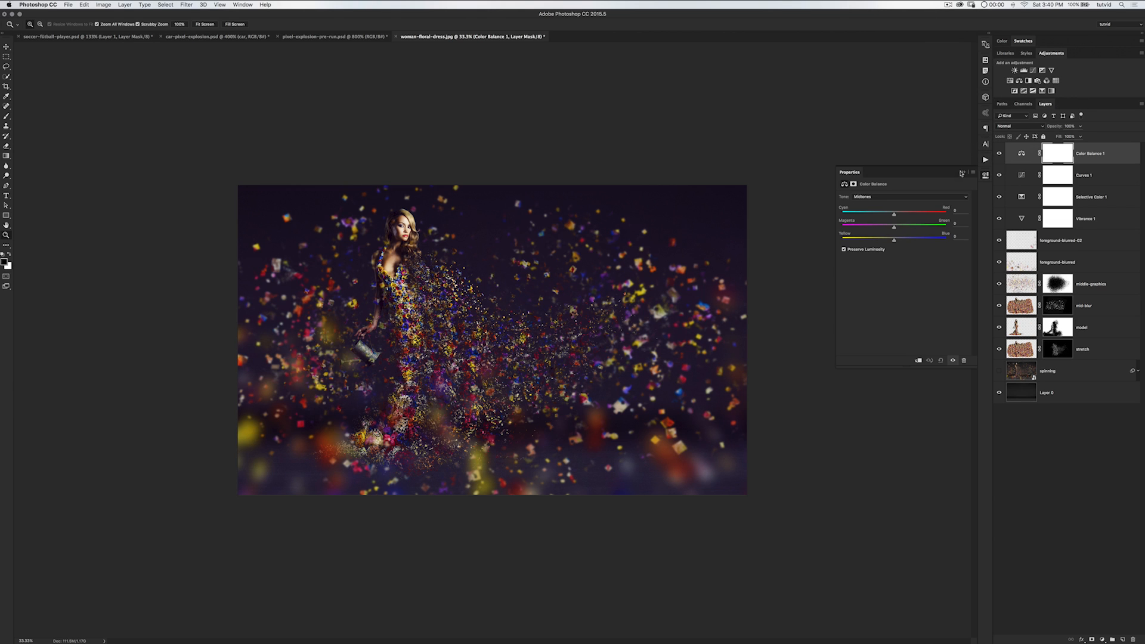
pyautogui.click(888, 197)
pyautogui.click(888, 189)
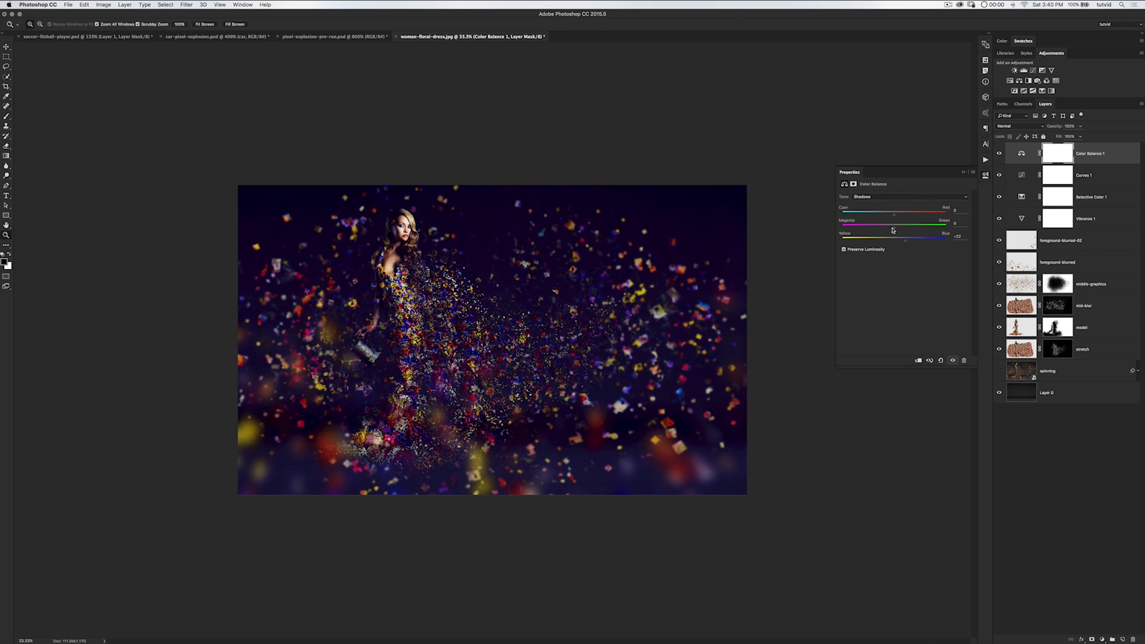
pyautogui.moveTo(907, 243); pyautogui.dragTo(900, 242)
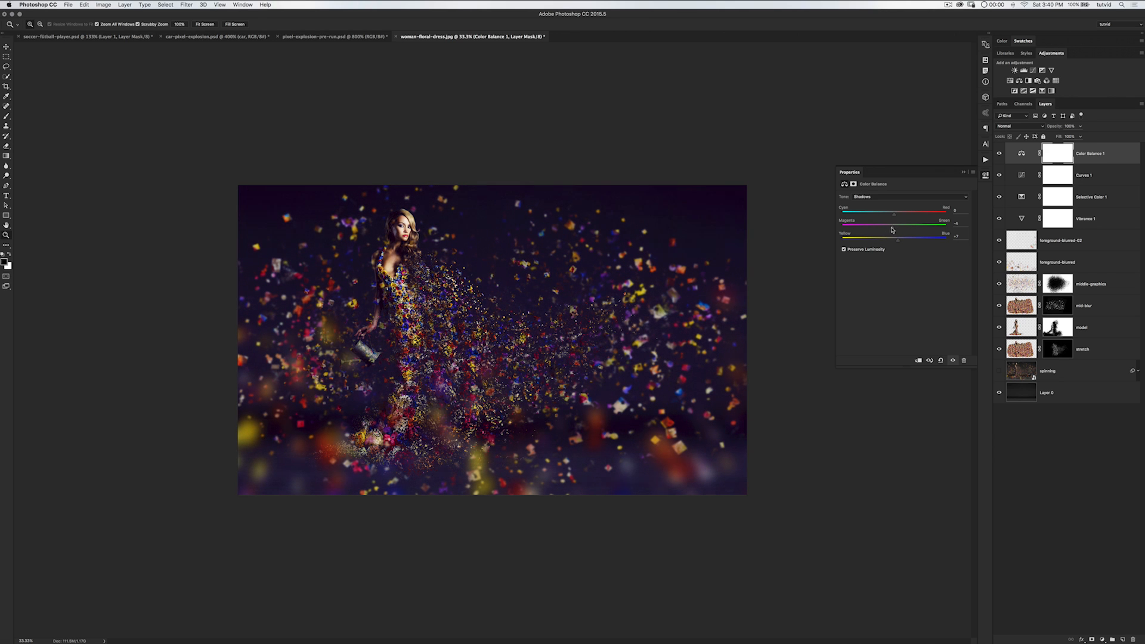
pyautogui.moveTo(893, 216); pyautogui.dragTo(880, 217)
# - Shift the Color Balance Midtones toward cyan, magenta and blue, with yellow-blue at +12
pyautogui.click(963, 196)
pyautogui.click(894, 204)
pyautogui.moveTo(896, 216); pyautogui.dragTo(883, 217)
# - Shift the Color Balance Highlights slightly toward blue and red
pyautogui.click(922, 197)
pyautogui.click(898, 206)
pyautogui.moveTo(895, 241); pyautogui.dragTo(901, 216)
pyautogui.click(985, 176)
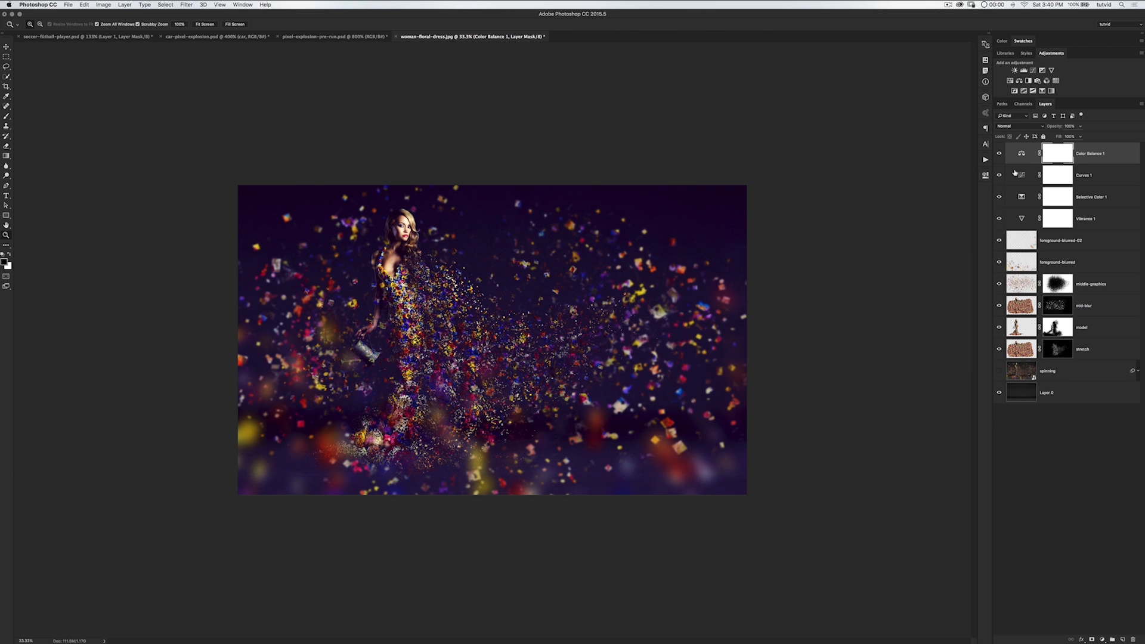
# - Compare the image with and without the Color Balance layer and lower that layer's opacity
pyautogui.click(999, 153)
pyautogui.click(1000, 154)
pyautogui.moveTo(1054, 129)
pyautogui.mouseDown()
pyautogui.moveTo(1045, 130)
pyautogui.moveTo(1061, 126)
pyautogui.mouseUp()
pyautogui.click(1052, 69)
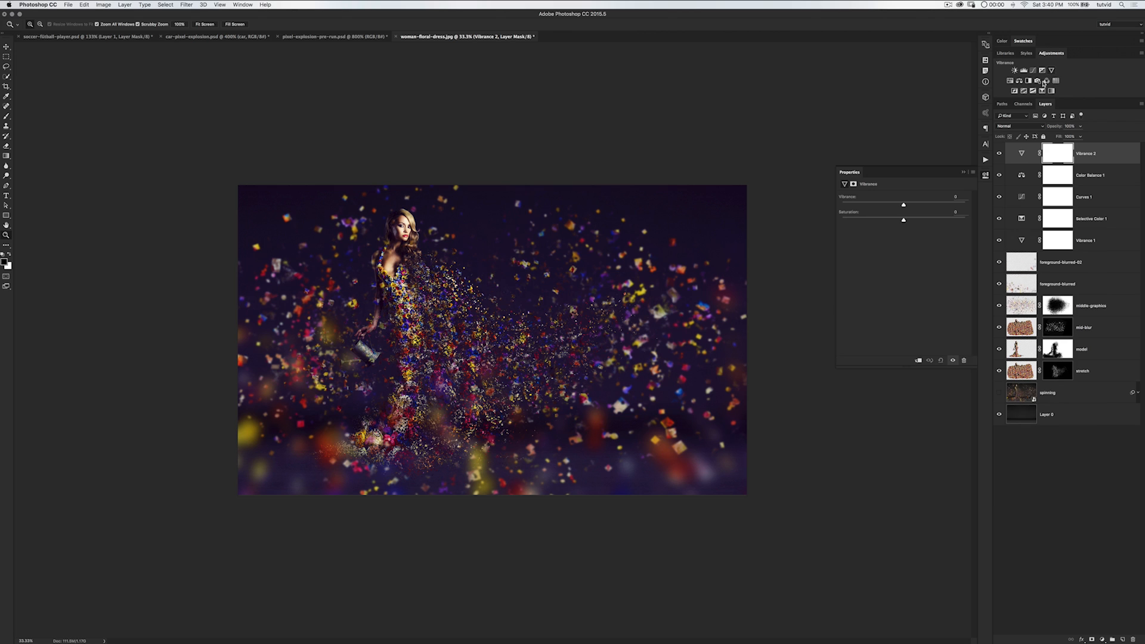
pyautogui.moveTo(904, 205)
pyautogui.mouseDown()
pyautogui.moveTo(949, 206)
pyautogui.moveTo(912, 211)
pyautogui.mouseUp()
pyautogui.click(985, 176)
pyautogui.click(1022, 155)
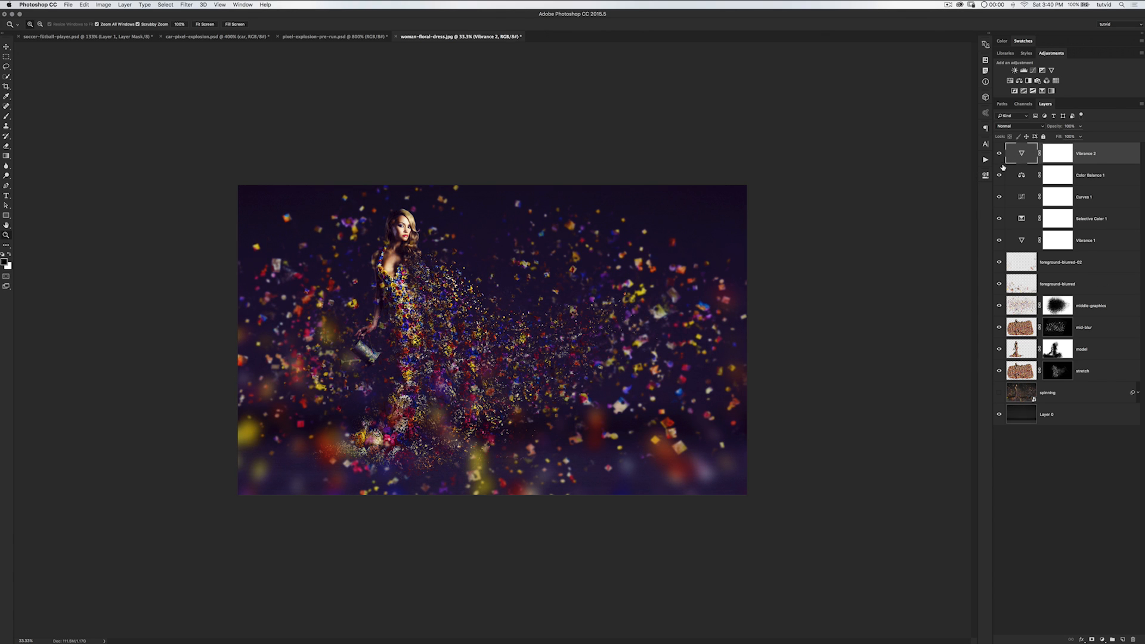
pyautogui.press('Delete')
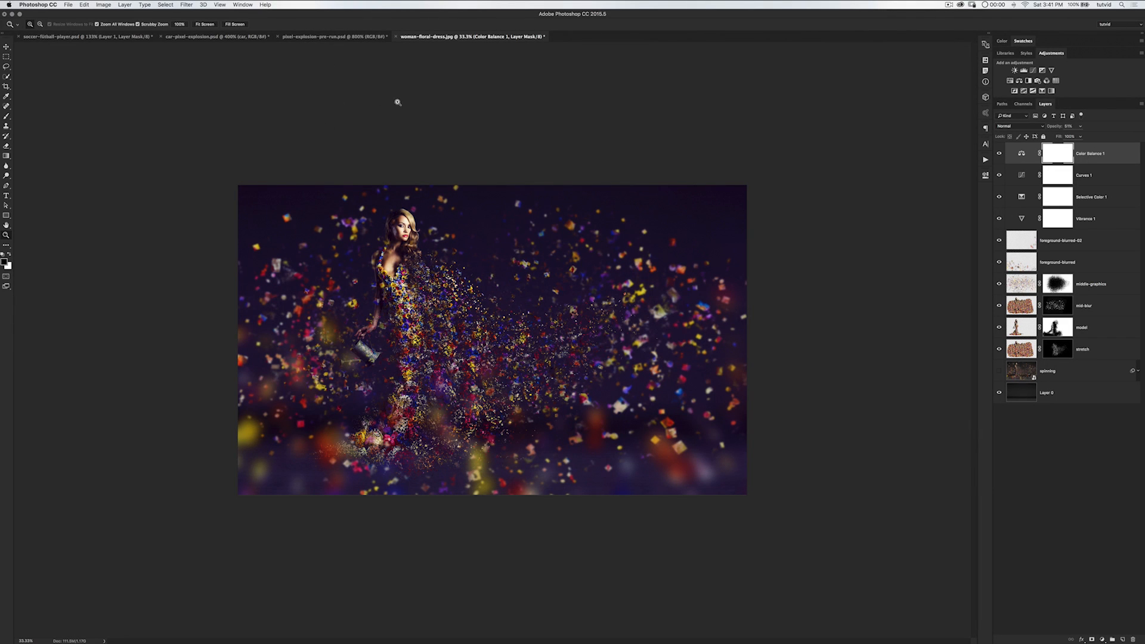
# - Compare the graded image with pixel-explosion-pre-run.psd and check it with the spinning layer shown and hidden
pyautogui.click(352, 40)
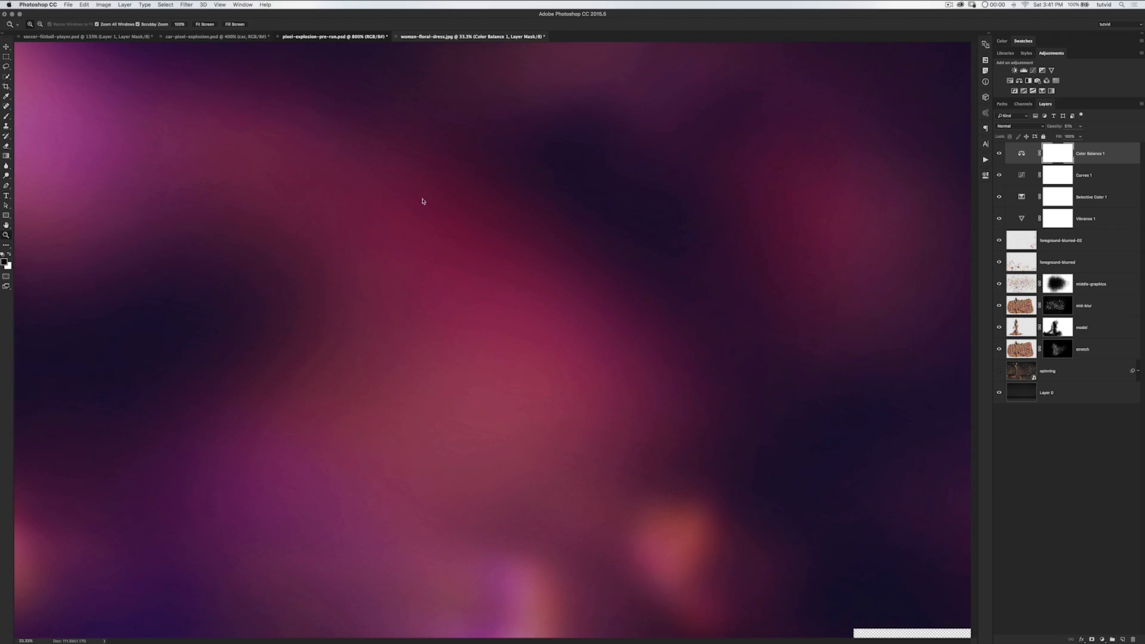
pyautogui.press('super+0')
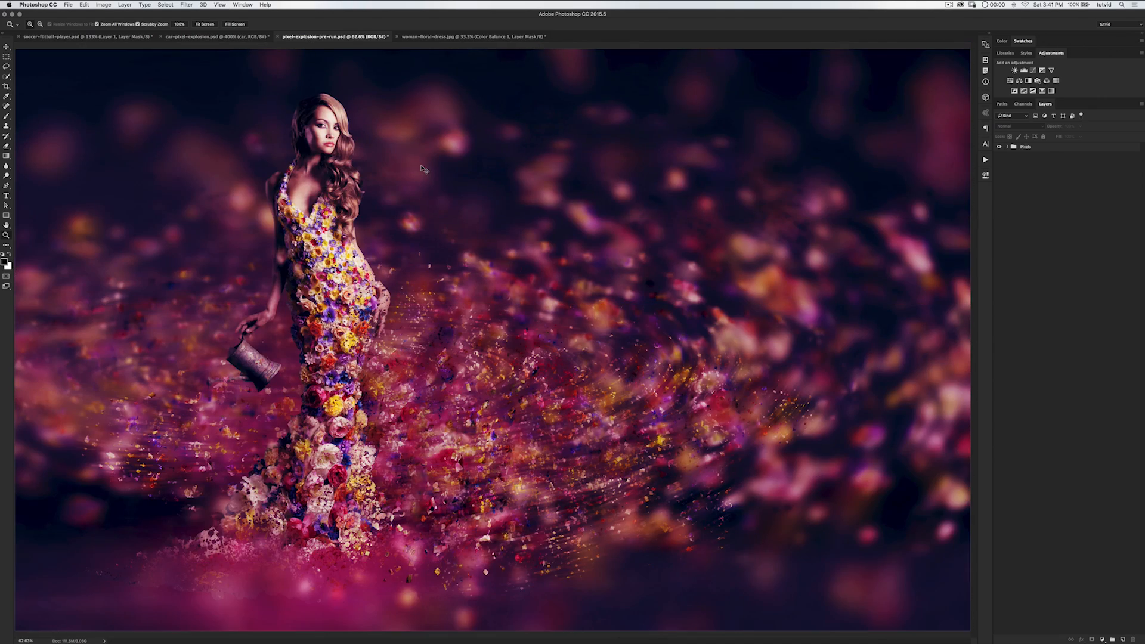
pyautogui.press('super+minus')
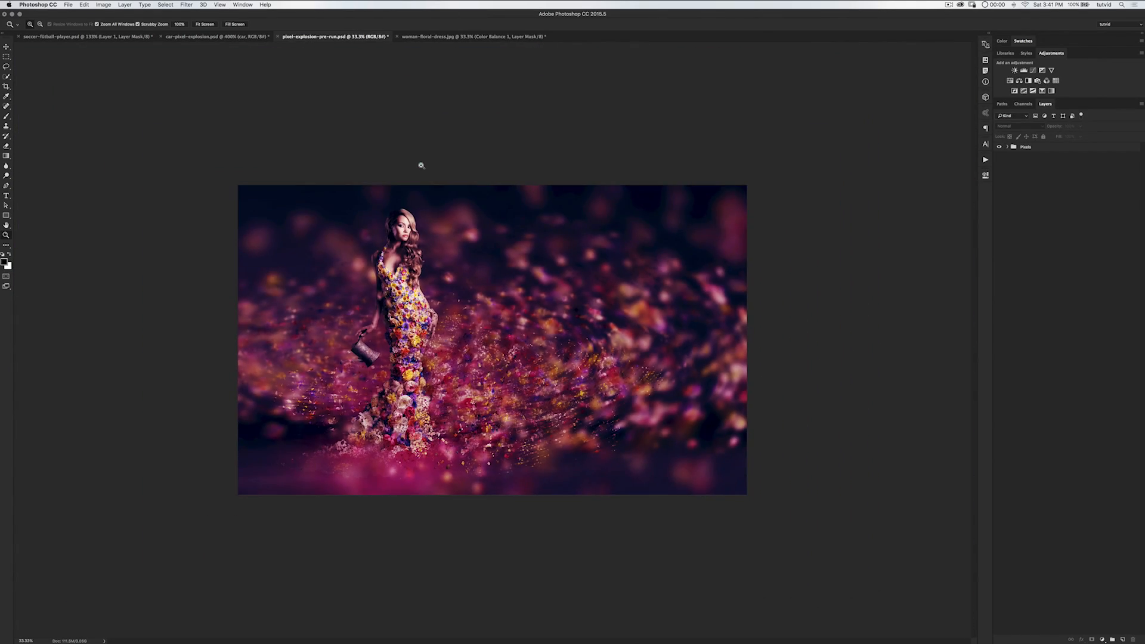
pyautogui.click(462, 37)
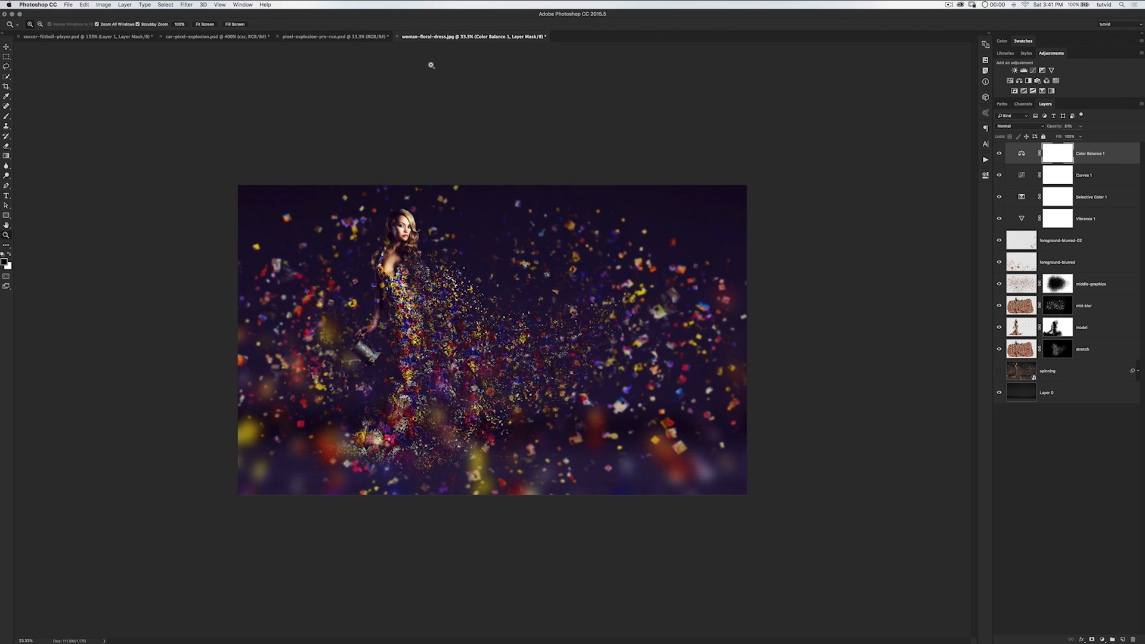
pyautogui.click(362, 37)
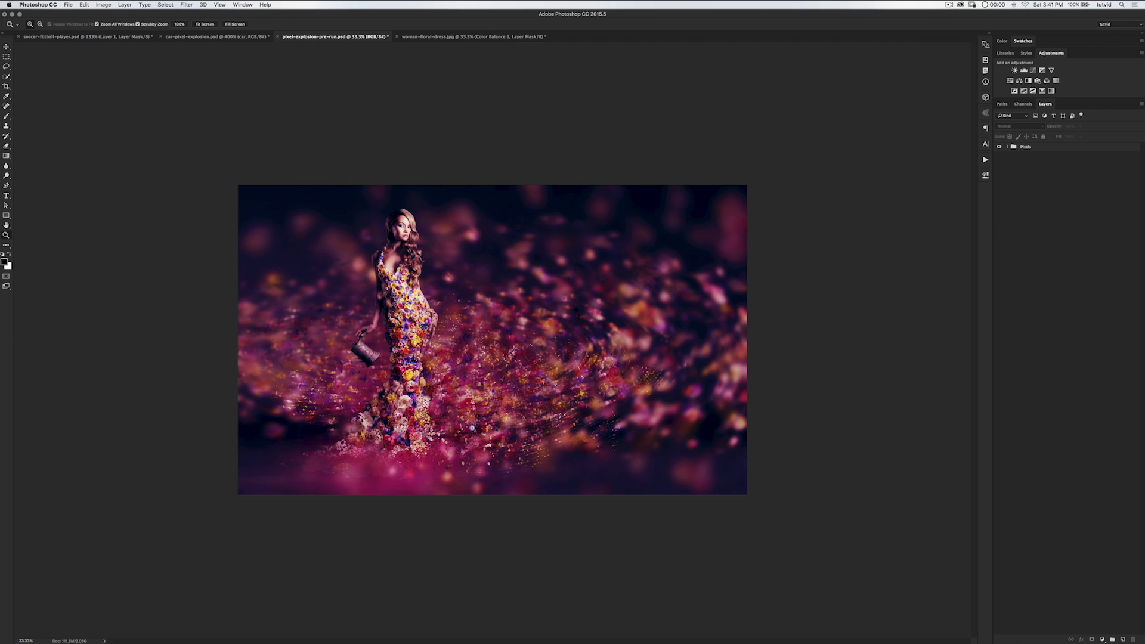
pyautogui.click(457, 39)
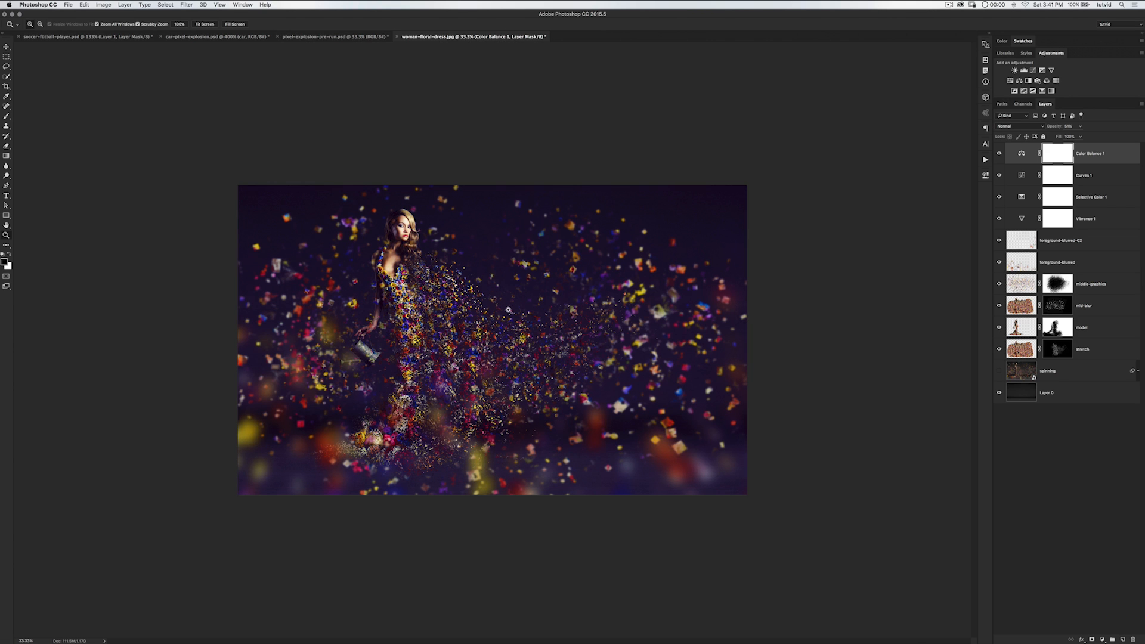
pyautogui.click(1000, 370)
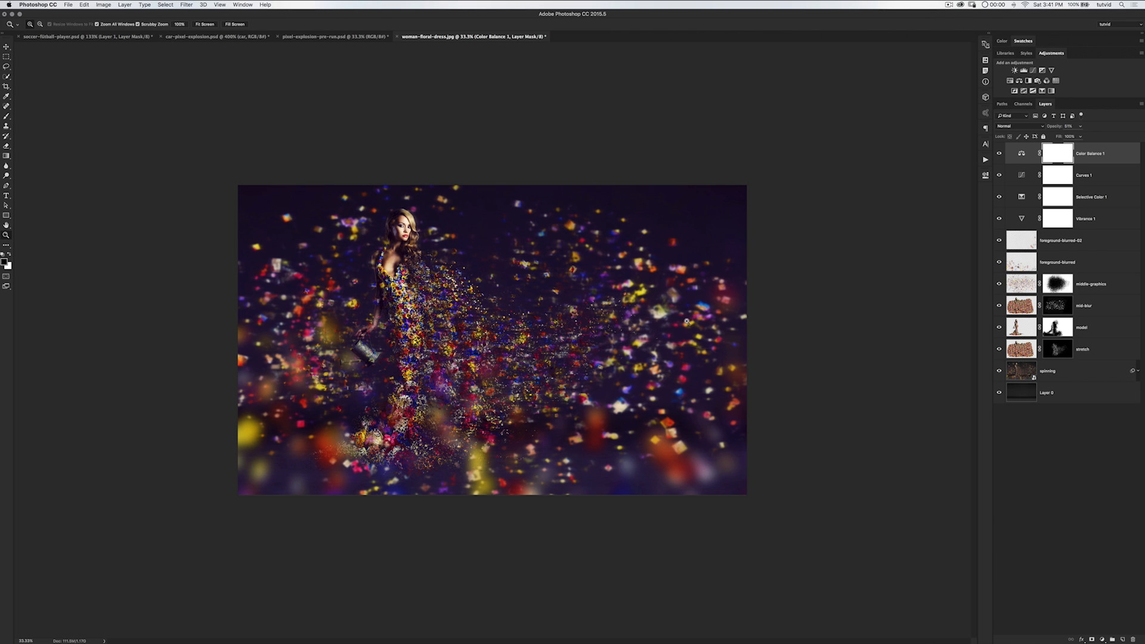
pyautogui.click(999, 372)
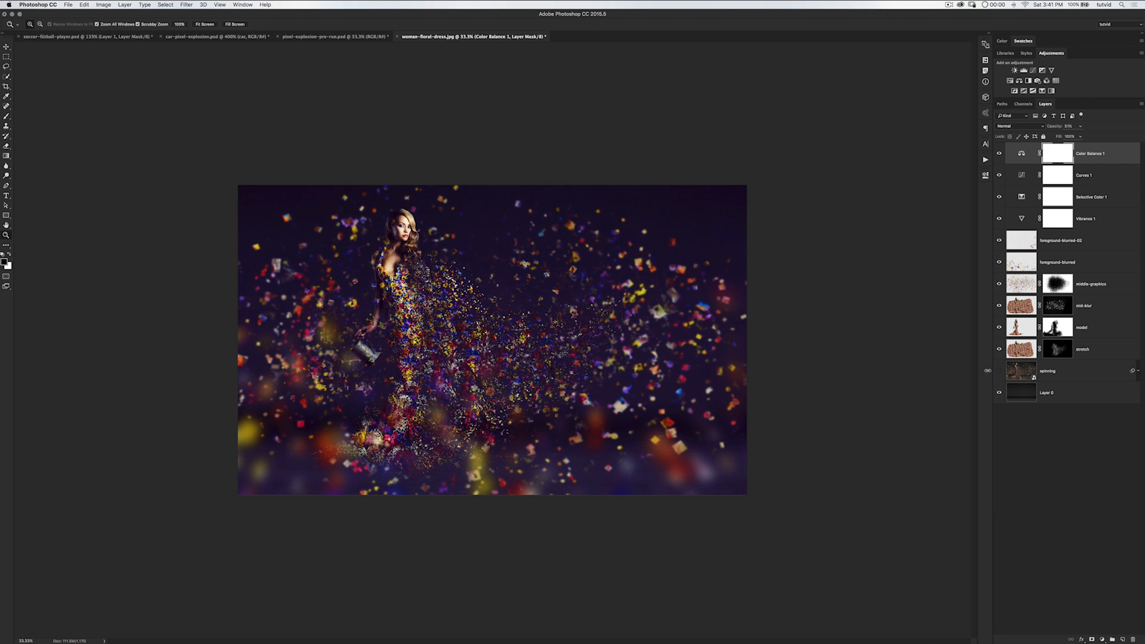
# - Shift the Color Balance Midtones toward red and compare the tint with pixel-explosion-pre-run.psd
pyautogui.doubleClick(1022, 154)
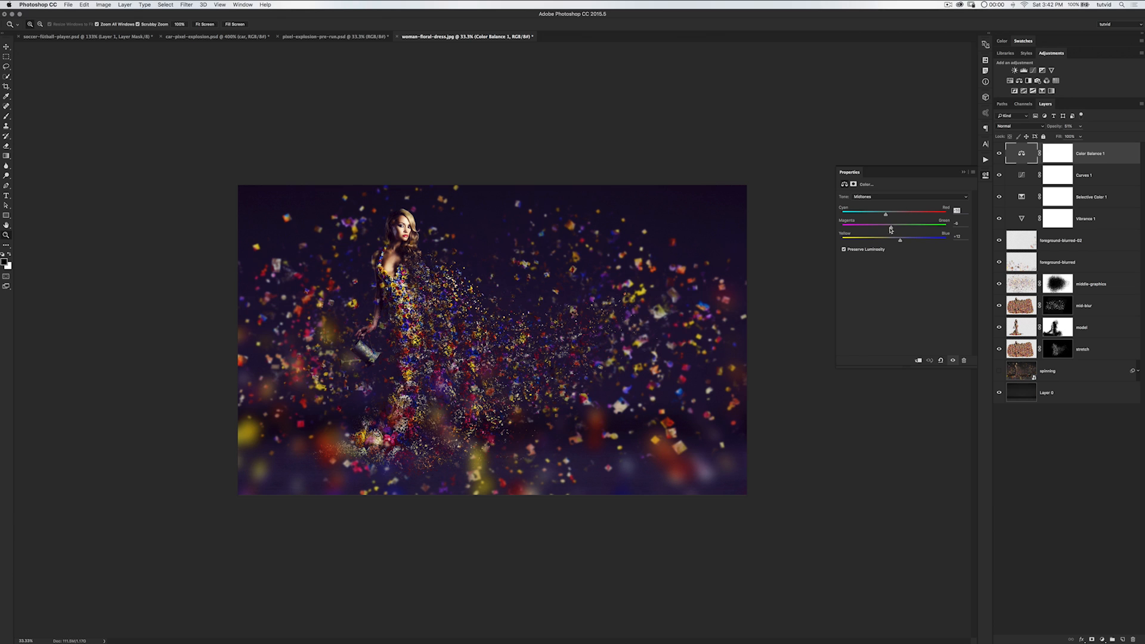
pyautogui.moveTo(891, 230)
pyautogui.mouseDown()
pyautogui.moveTo(880, 229)
pyautogui.moveTo(907, 215)
pyautogui.mouseUp()
pyautogui.click(362, 37)
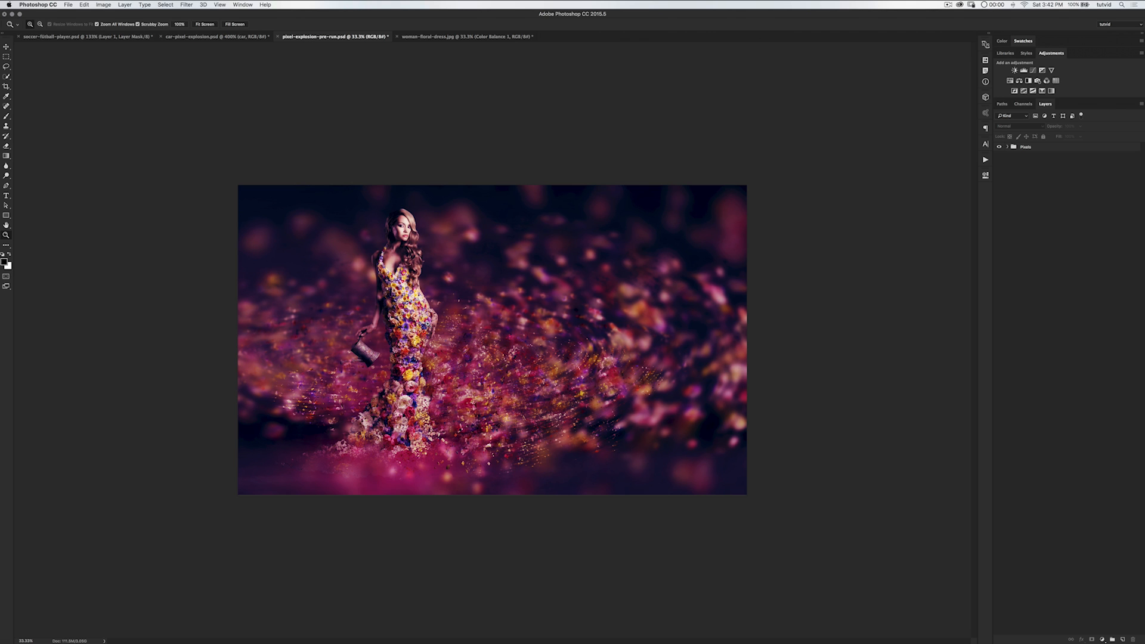
pyautogui.click(436, 37)
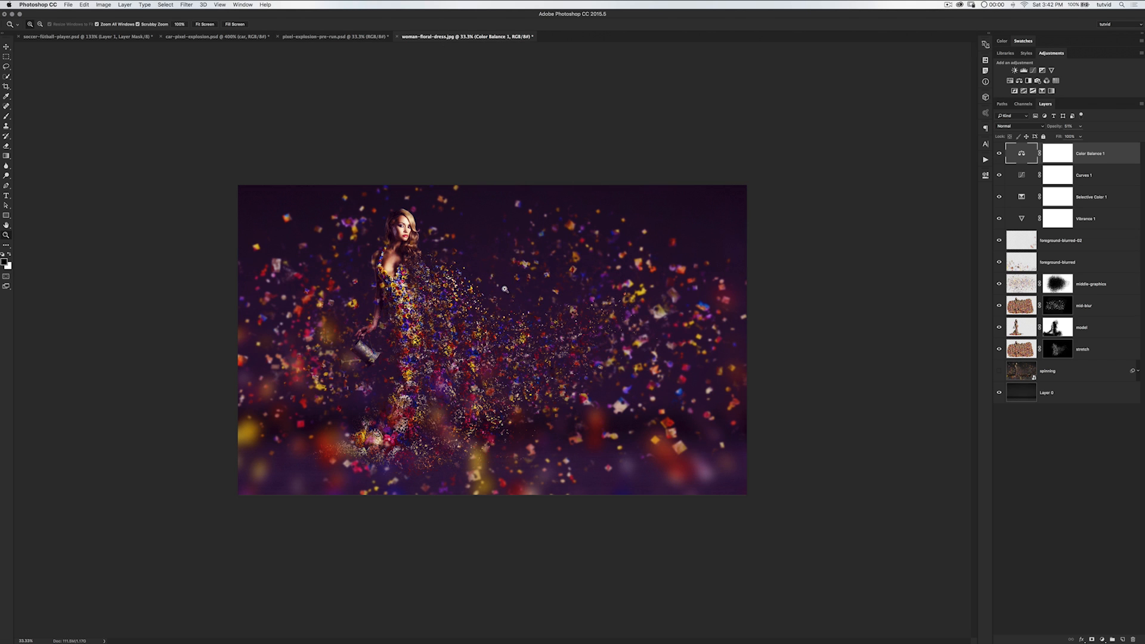